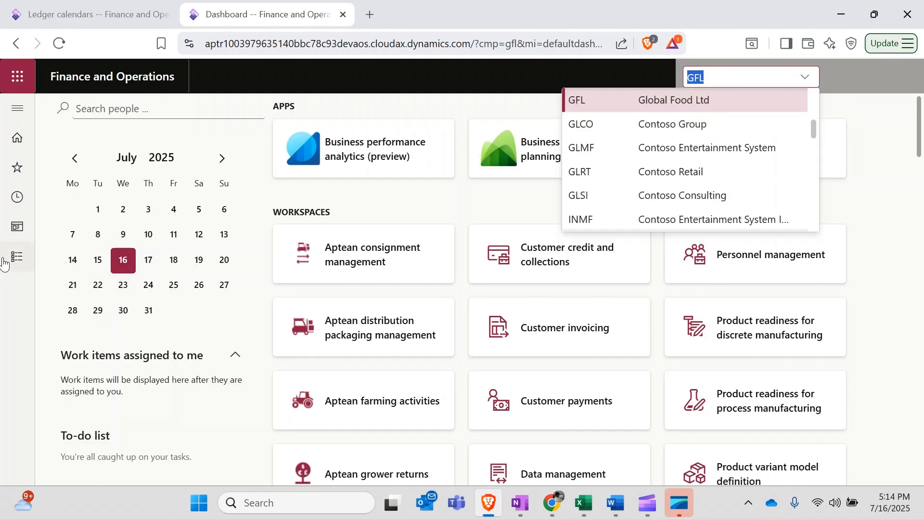
Open the Chart of accounts page under the Accounts section of the General ledger module.
click(11, 258)
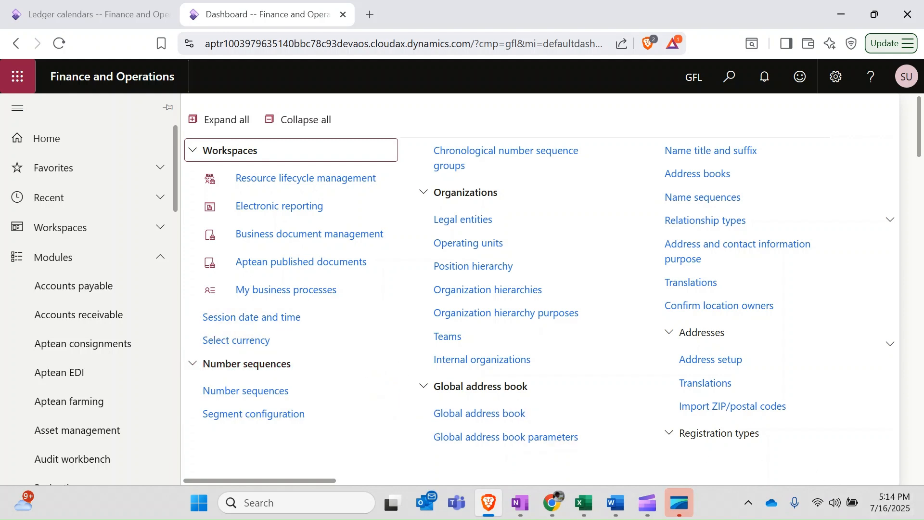
key(alt+Tab)
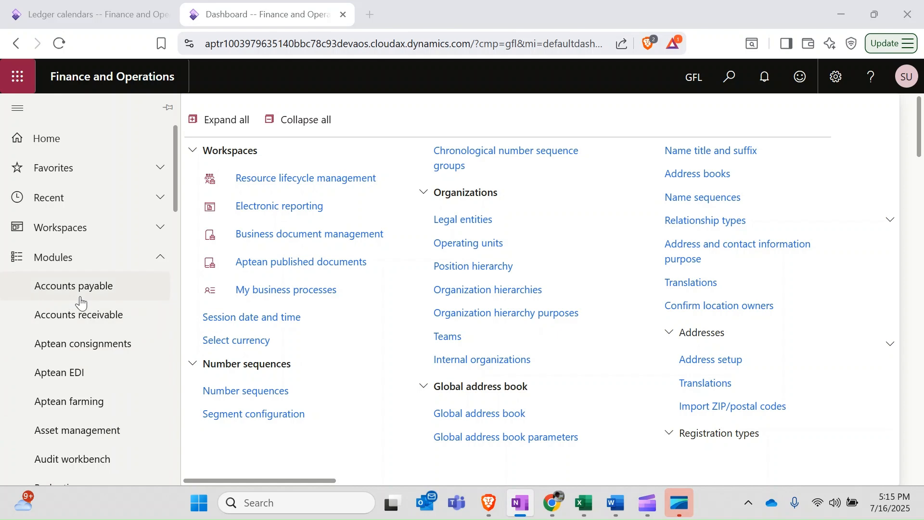
scroll(81, 301, down, 1)
scroll(81, 300, down, 2)
scroll(81, 301, down, 4)
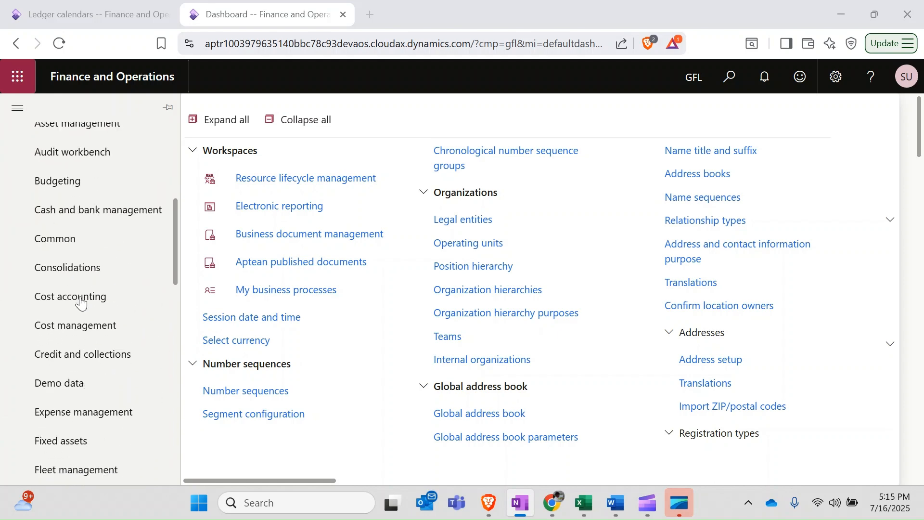
scroll(80, 302, down, 2)
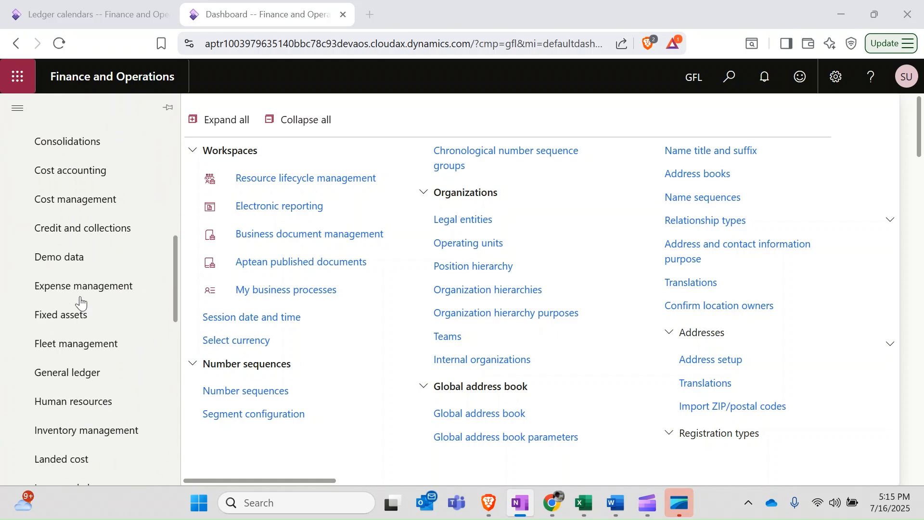
scroll(81, 301, down, 2)
click(81, 301)
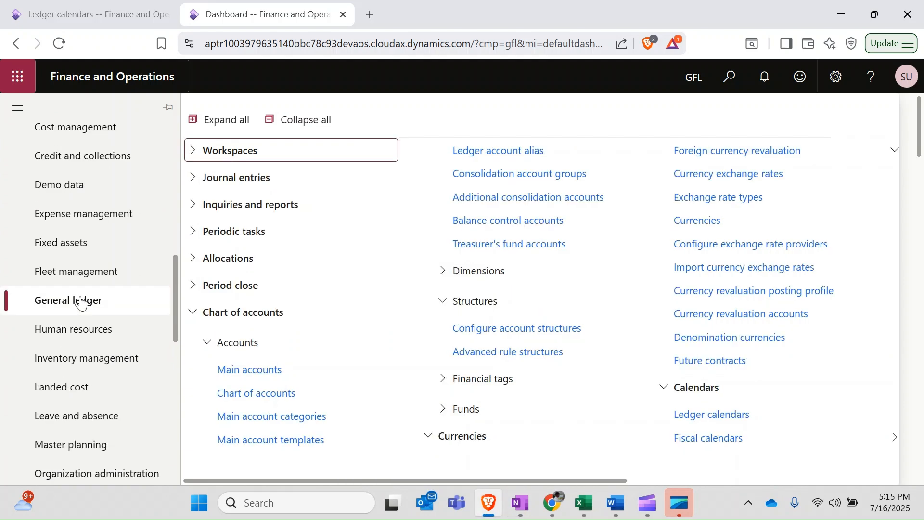
click(260, 394)
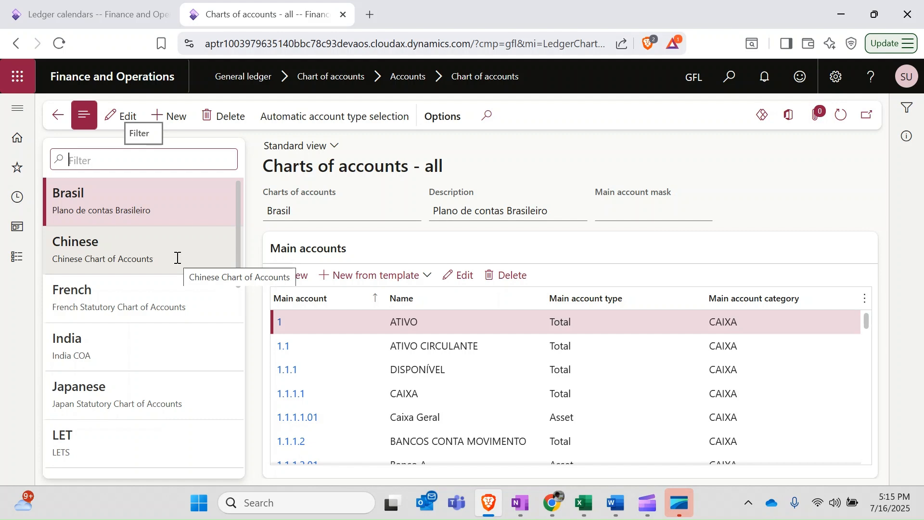
Create a new chart of accounts named GS-COA with the description "Main Accounts related to GS".
scroll(143, 250, down, 3)
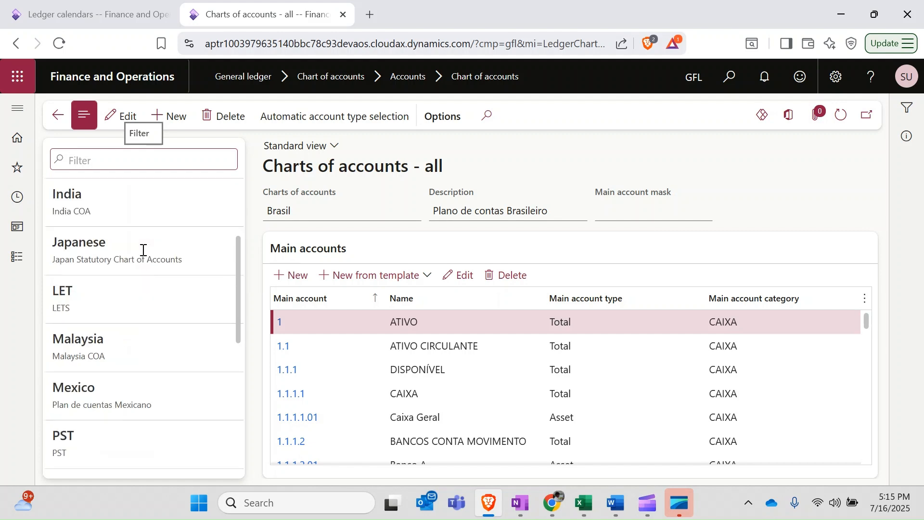
scroll(143, 250, down, 6)
scroll(143, 250, up, 6)
scroll(143, 250, up, 3)
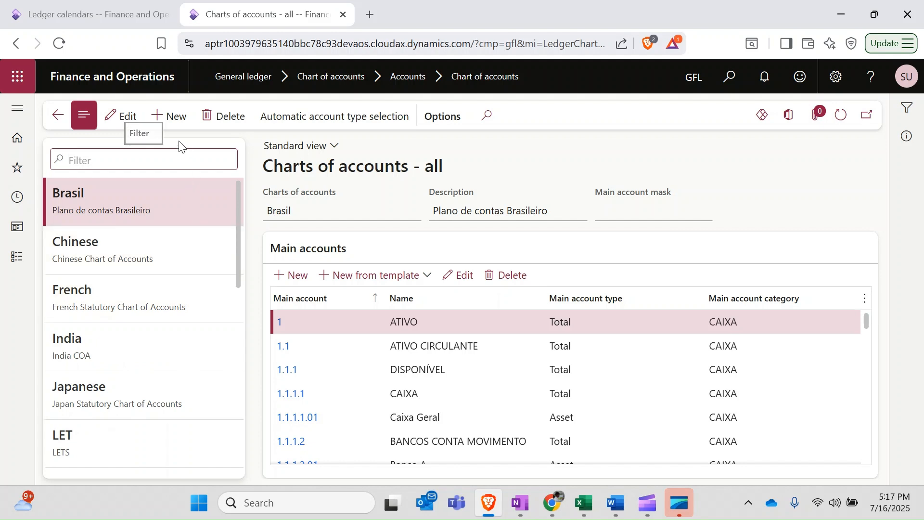
click(171, 118)
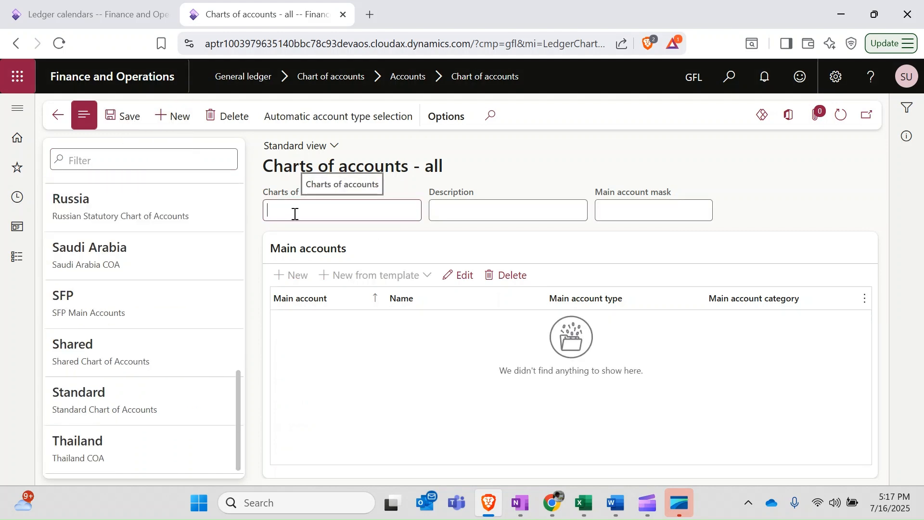
text(GS-COA)
key(Tab)
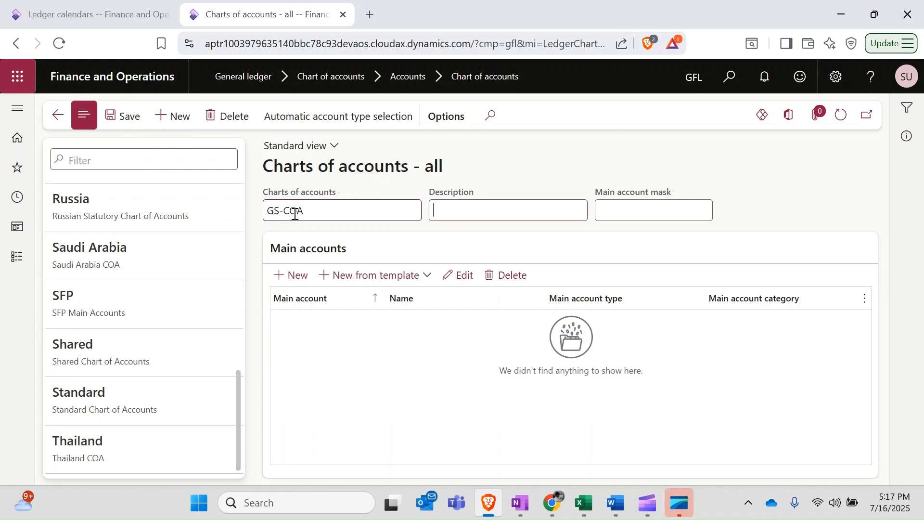
text(COA)
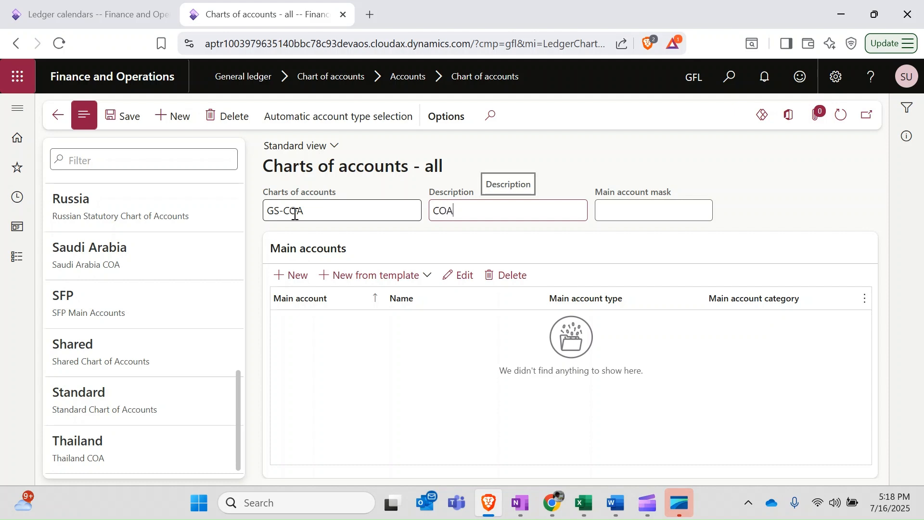
key(BackSpace)
key(BackSpace)
key(BackSpace)
text(Main Accounts related to GS)
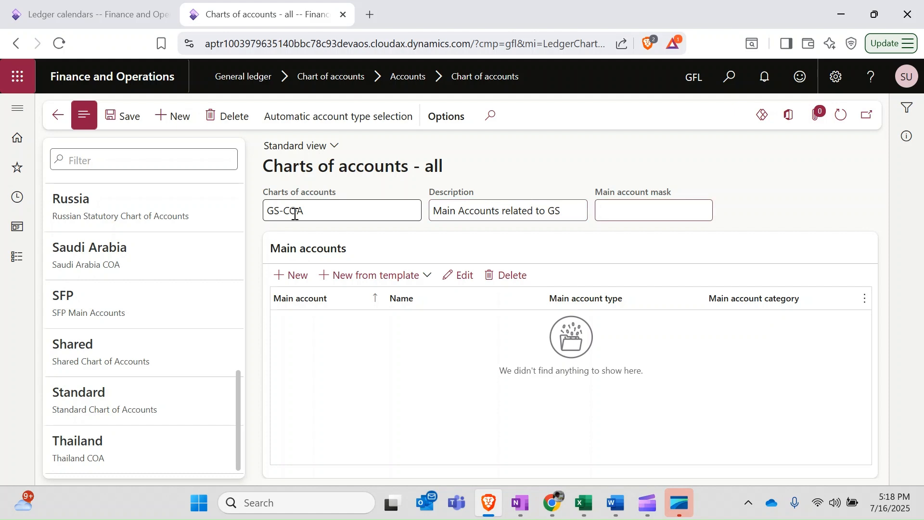
Set the main account mask to ##### and try to save a new main account numbered 1 in GS-COA.
text(#####)
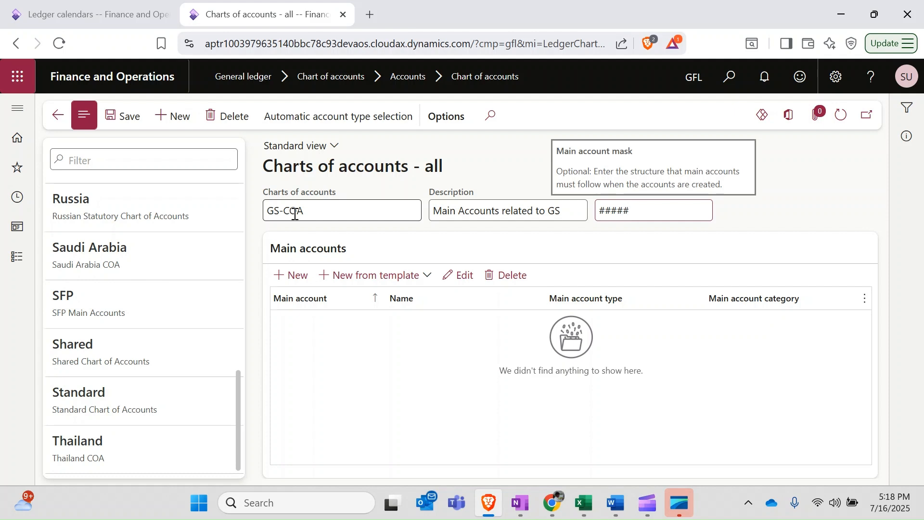
key(Tab)
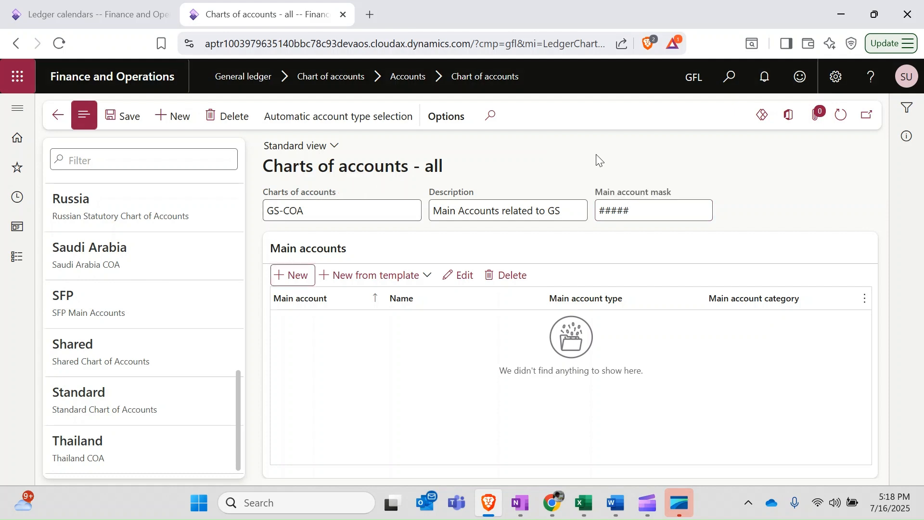
click(635, 213)
click(292, 278)
text(1)
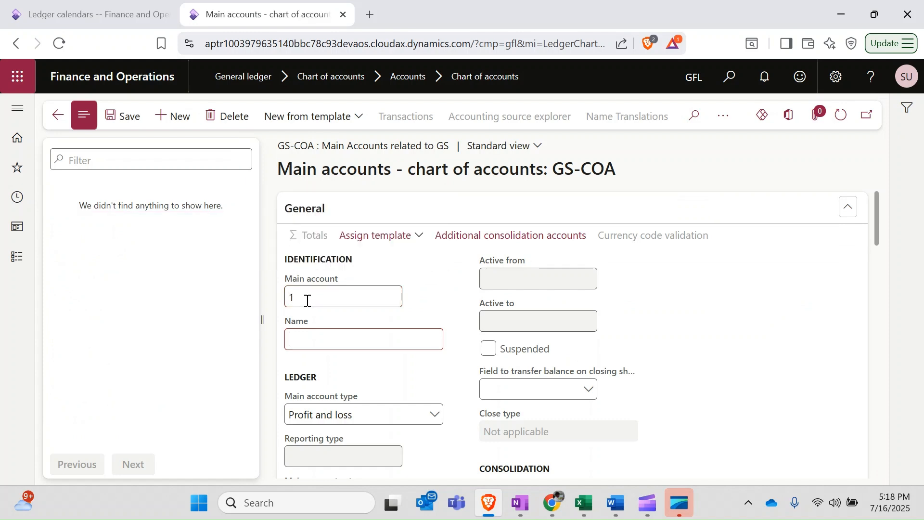
click(123, 118)
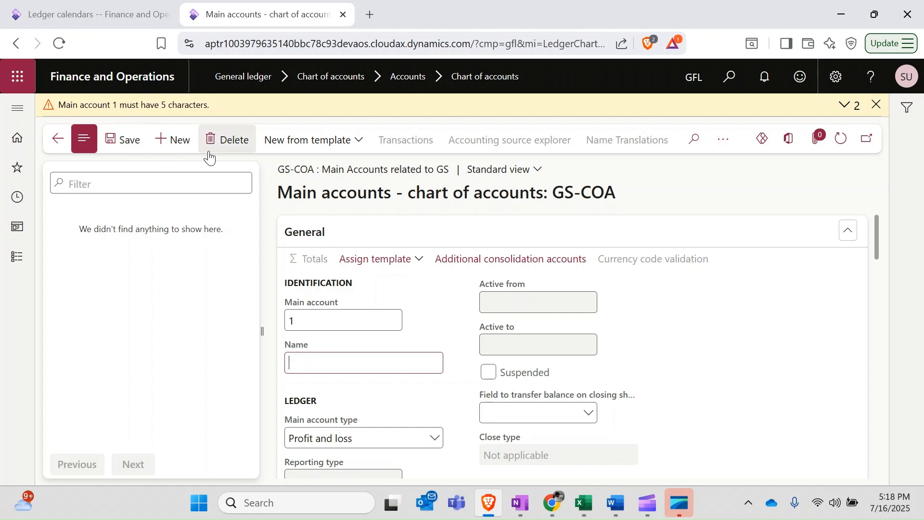
Discard the unsaved main account and clear the main account mask of the GS-COA chart.
click(226, 141)
click(57, 139)
click(644, 212)
key(BackSpace)
key(Tab)
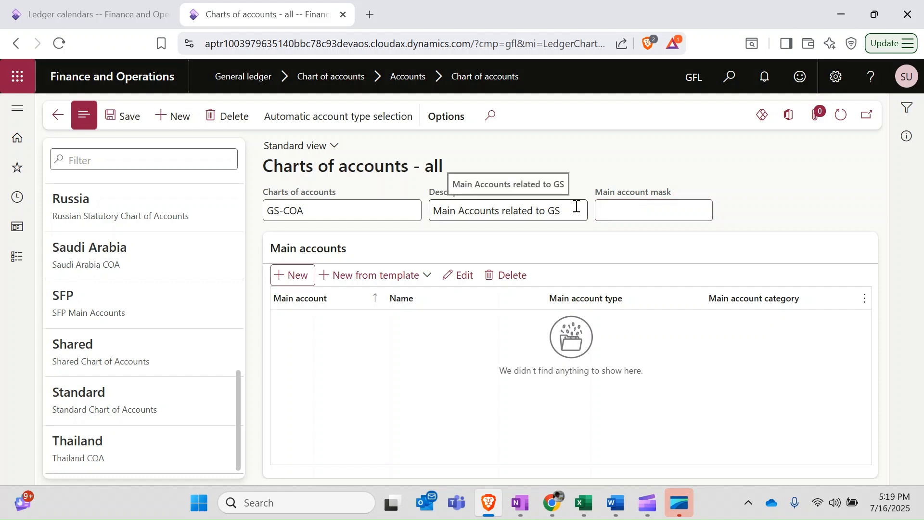
click(332, 215)
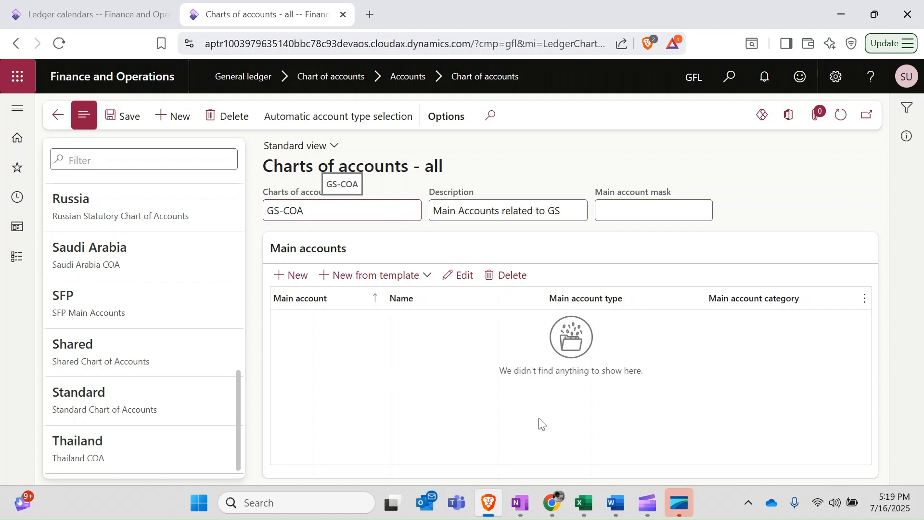
Switch to the Book1 workbook in Excel and view the equity definition in cell K1 of the Balance Sheet sheet.
mouse_move(583, 503)
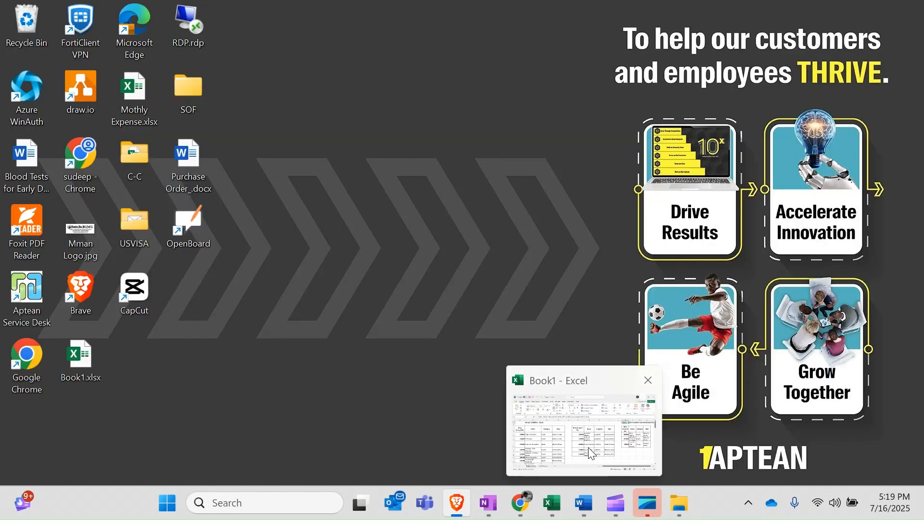
click(588, 446)
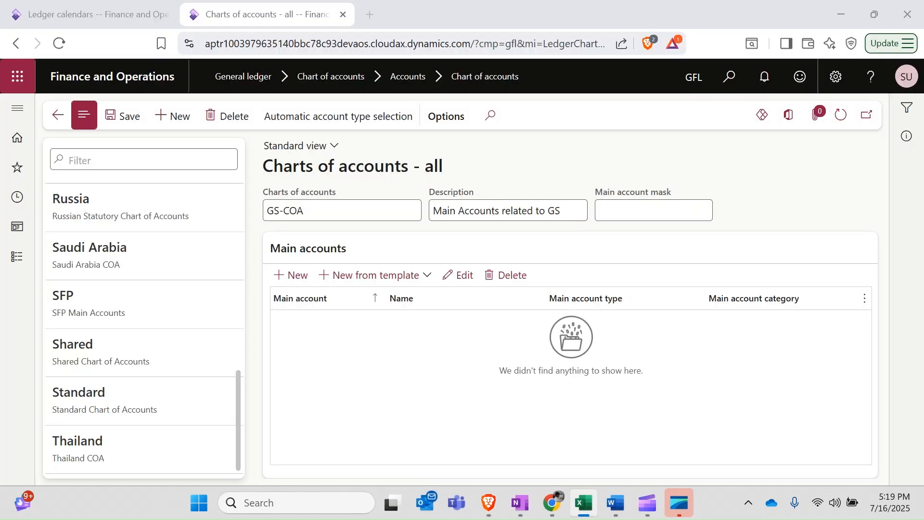
mouse_move(923, 270)
mouse_down()
mouse_move(530, 202)
mouse_move(403, 126)
mouse_move(469, 129)
mouse_up()
click(699, 120)
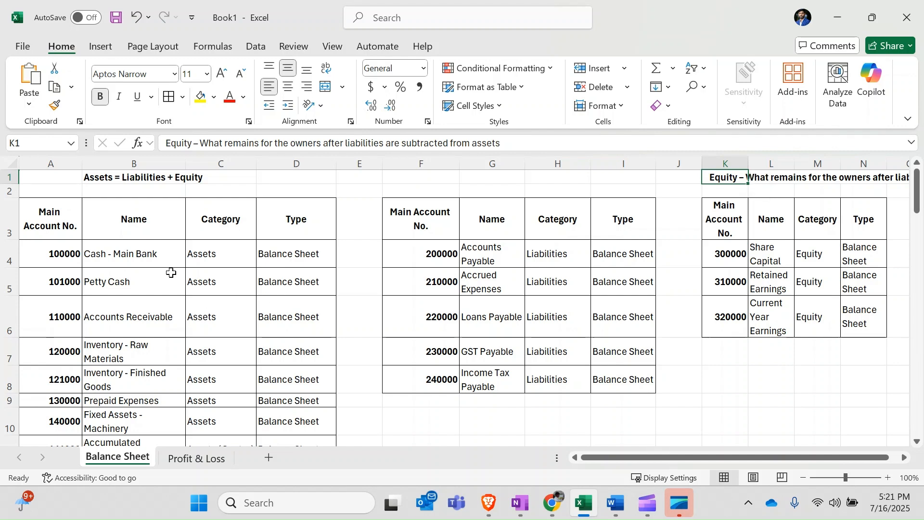
Examine the asset main accounts in the Balance Sheet sheet, from Cash - Main Bank down to Fixed Assets - Machinery.
click(132, 257)
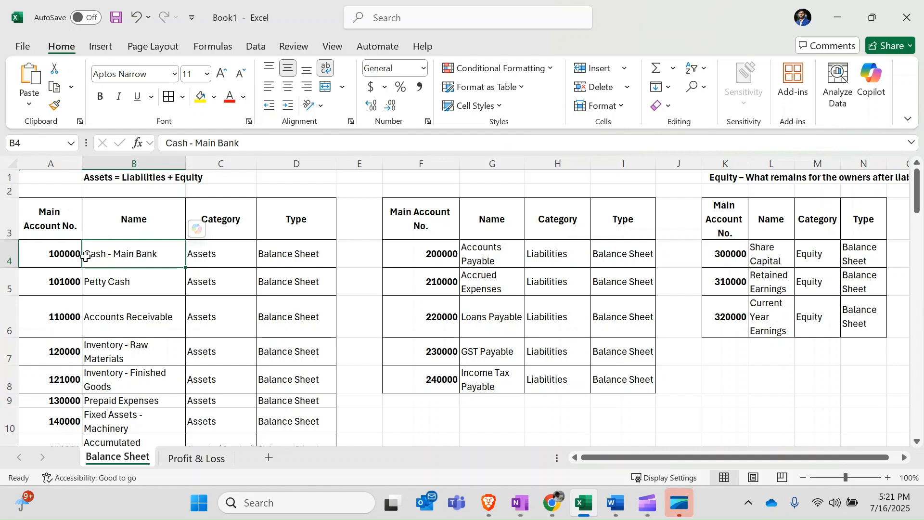
click(103, 288)
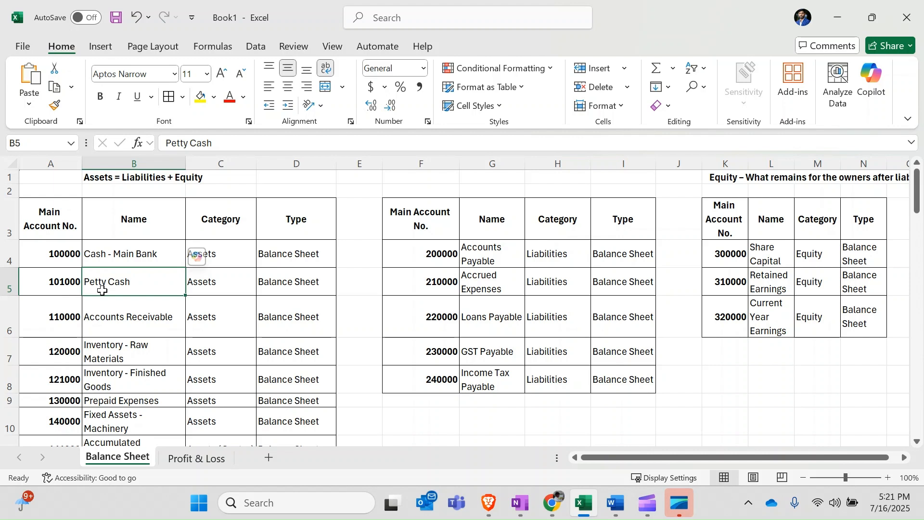
click(115, 320)
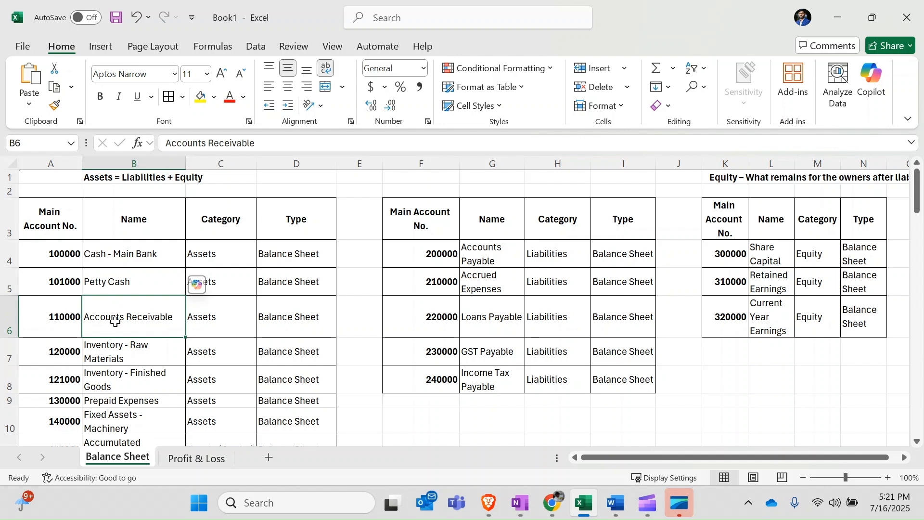
click(118, 359)
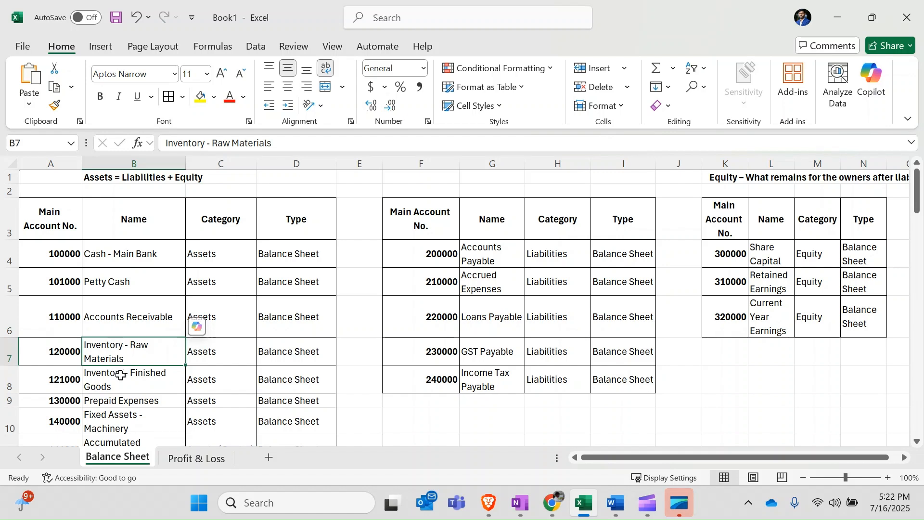
click(120, 378)
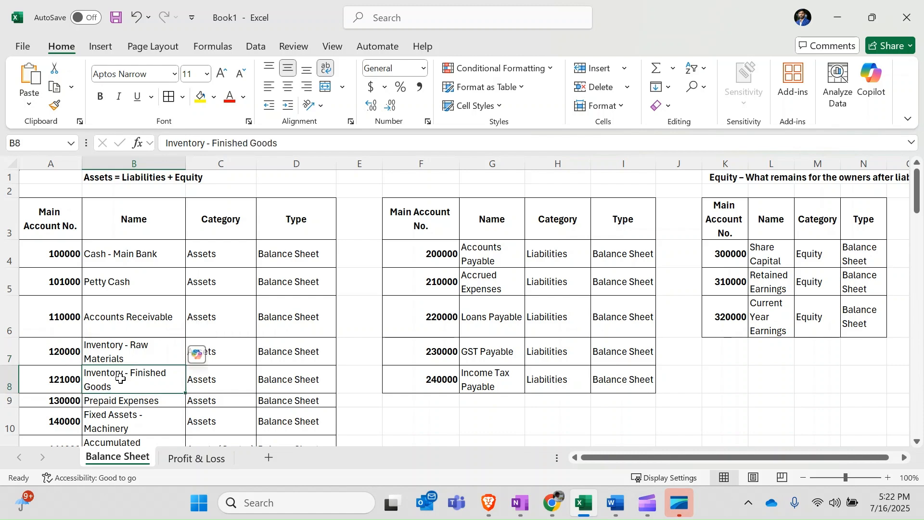
scroll(121, 379, down, 1)
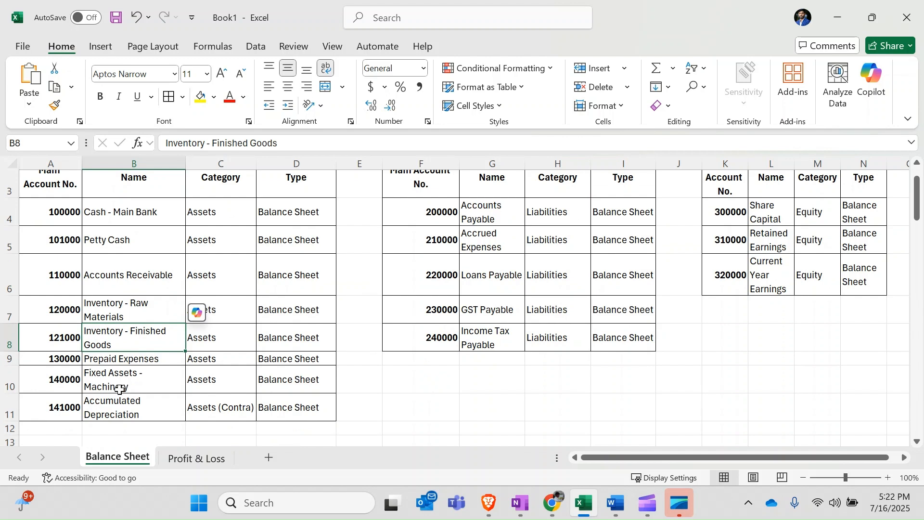
click(120, 388)
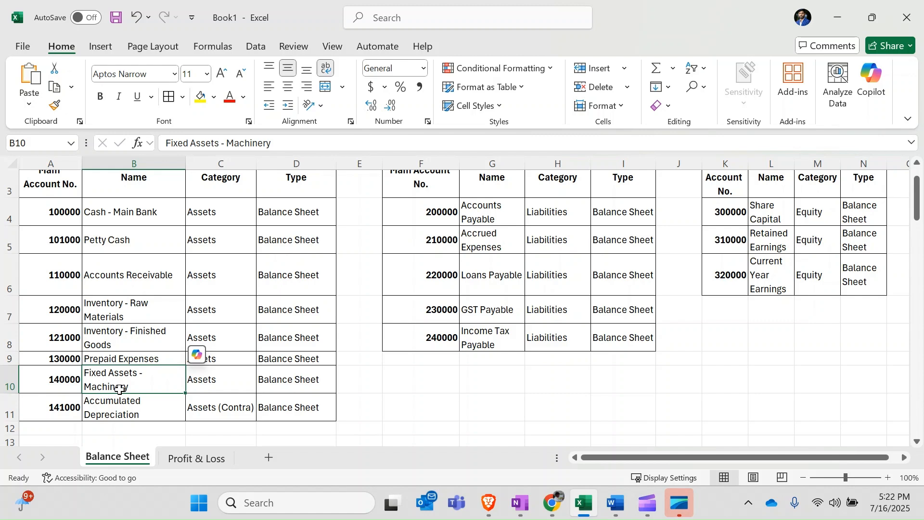
scroll(120, 389, up, 1)
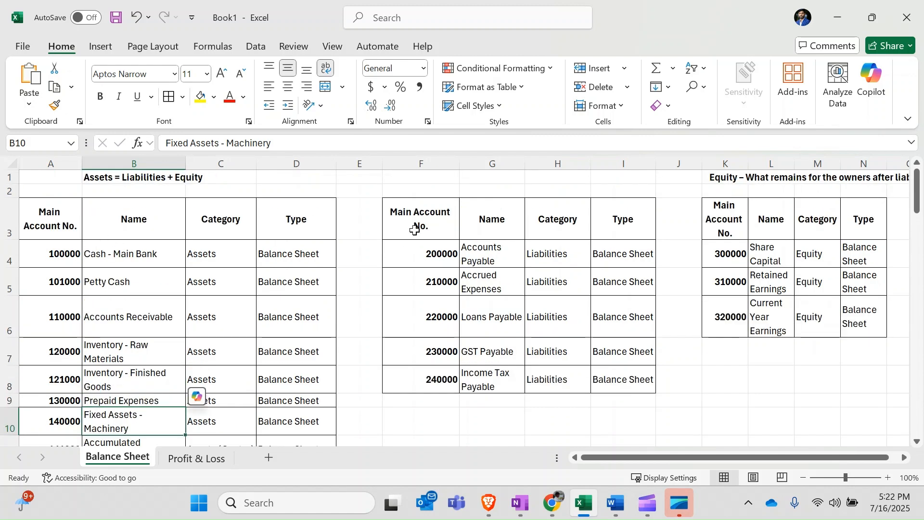
Review the liabilities table in F3:I8, checking the Accounts Payable, Loans Payable and GST Payable accounts.
drag(419, 225, 604, 381)
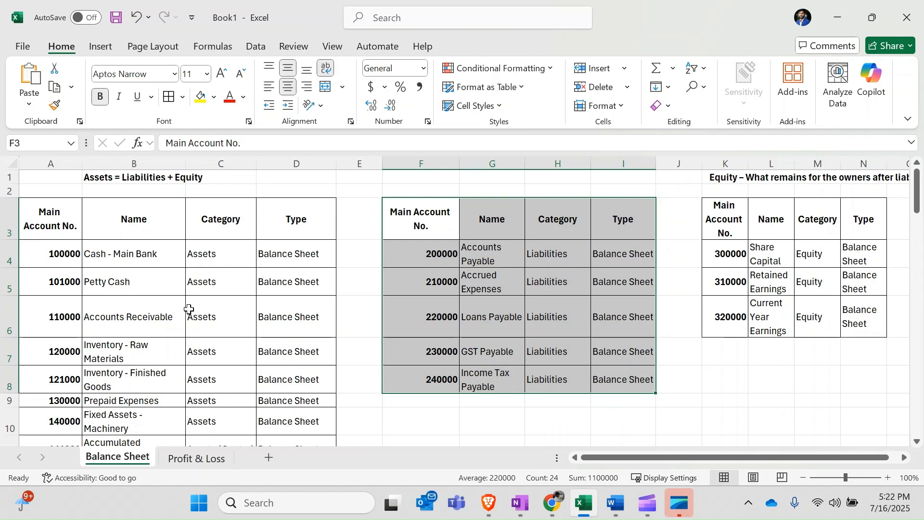
click(130, 360)
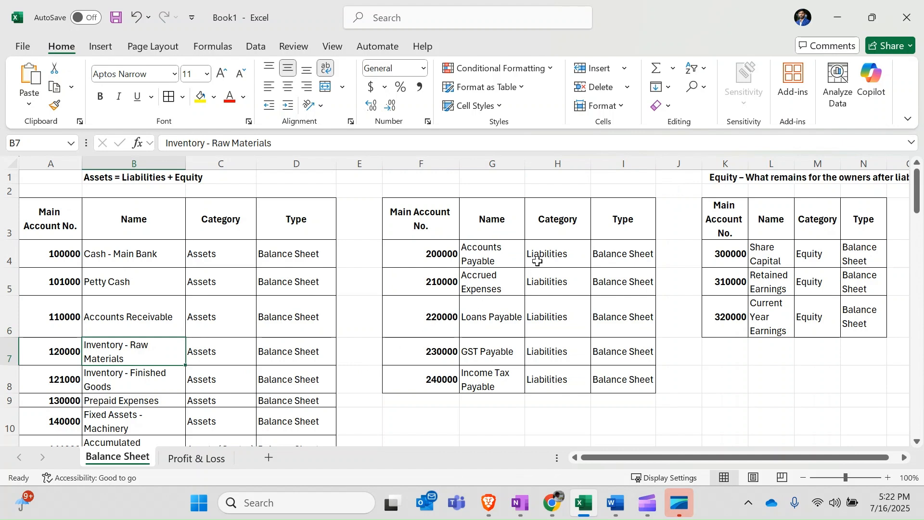
click(502, 263)
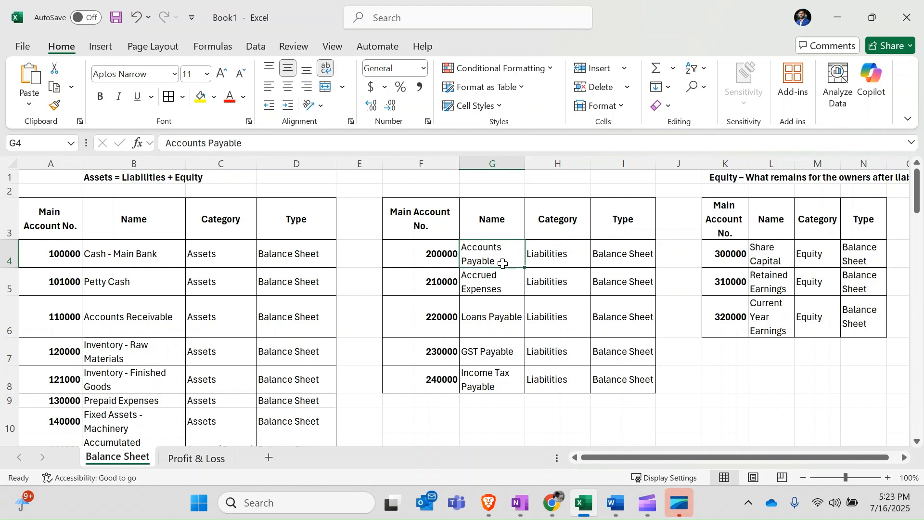
click(425, 259)
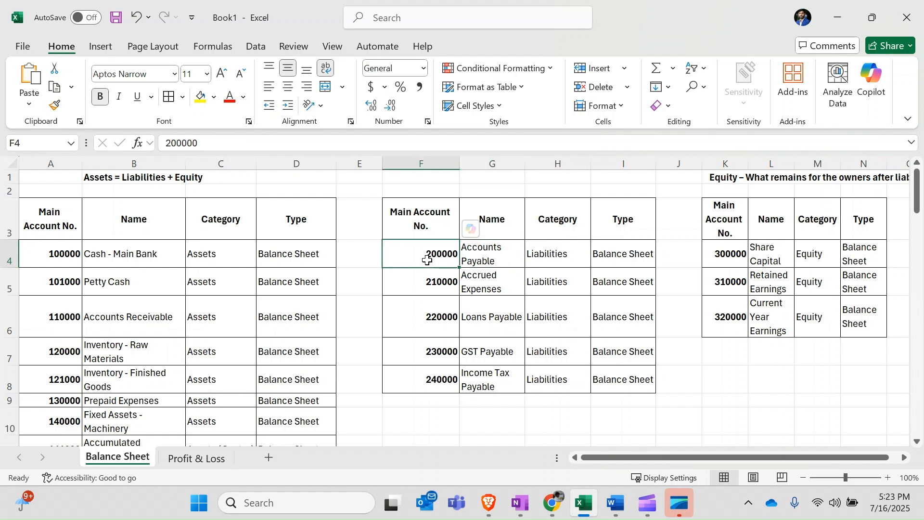
click(498, 319)
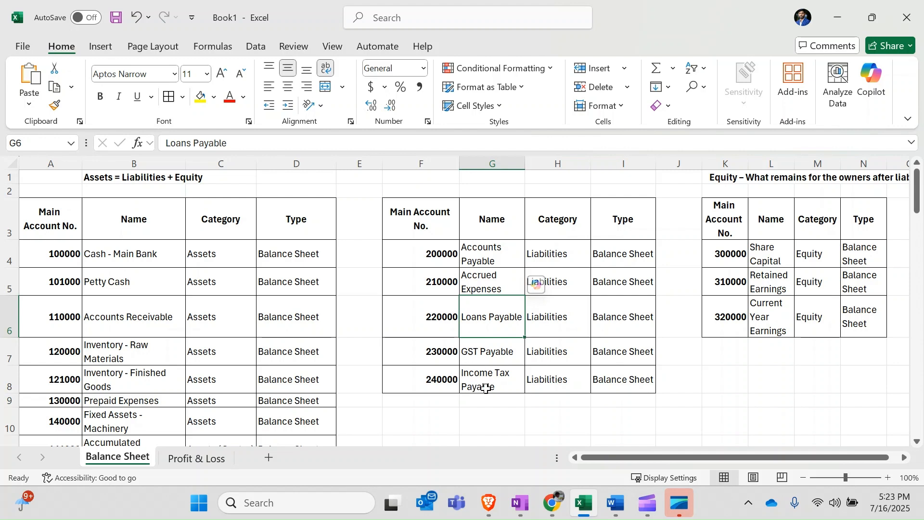
click(487, 356)
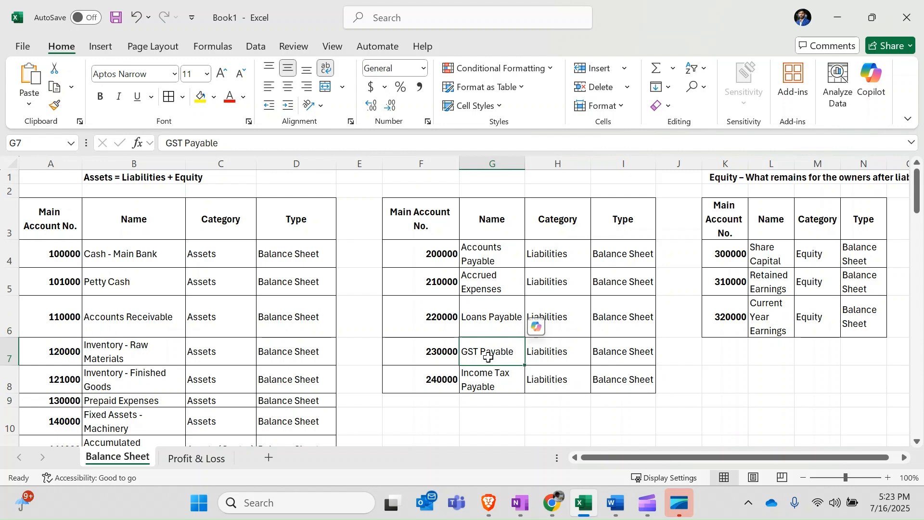
Review the Income Tax Payable account and the equity definition in K1 against the Liabilities and Assets category columns.
click(484, 380)
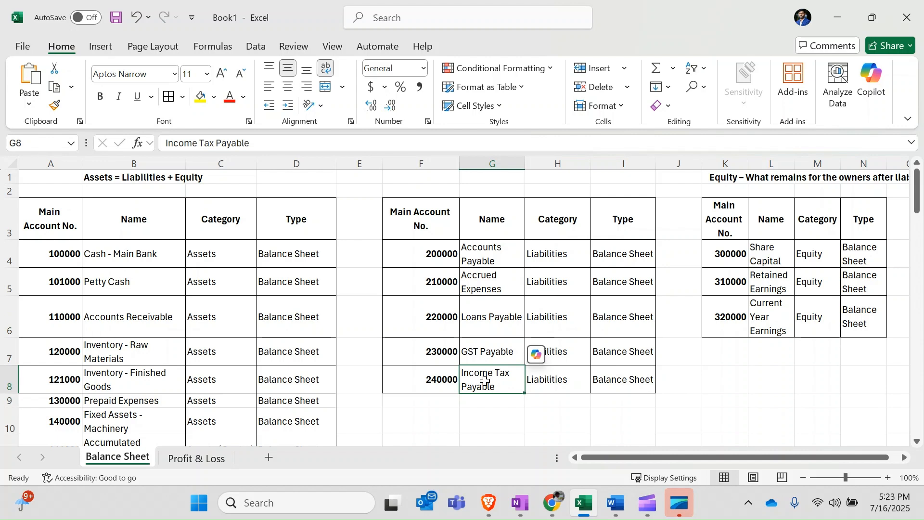
click(731, 232)
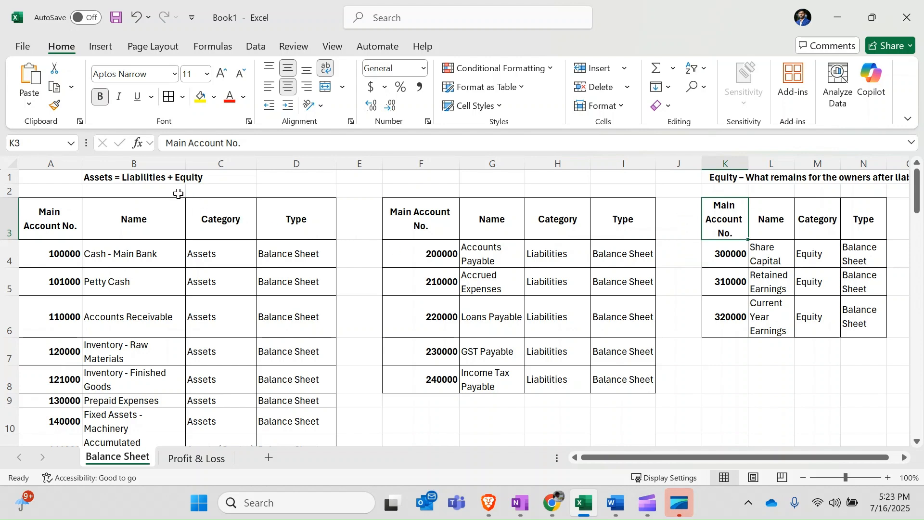
click(720, 177)
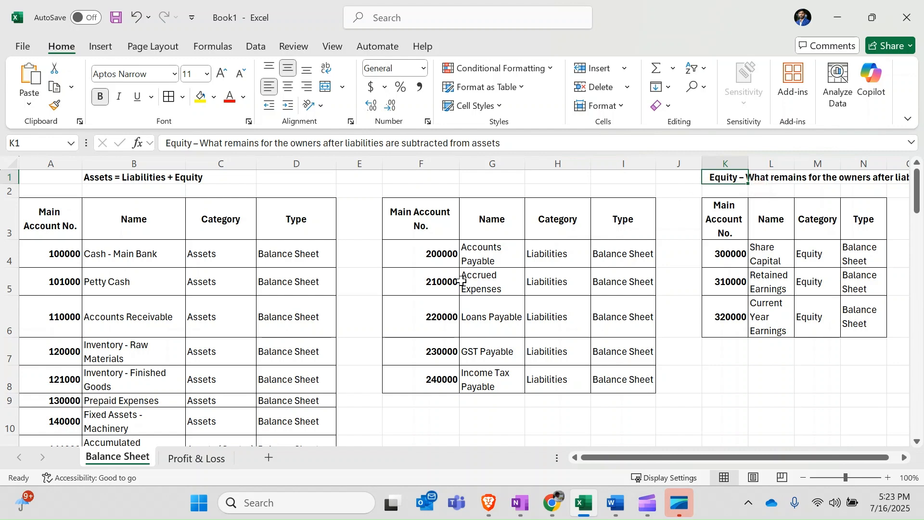
click(553, 282)
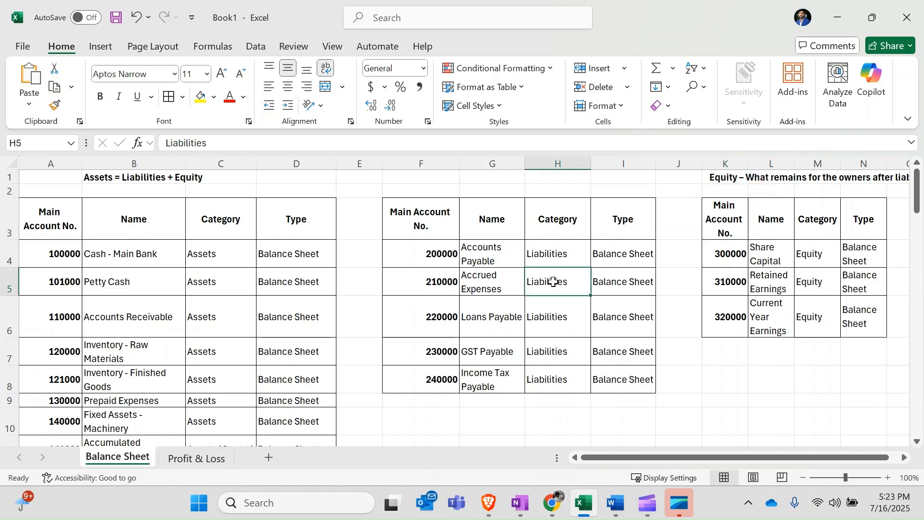
click(247, 271)
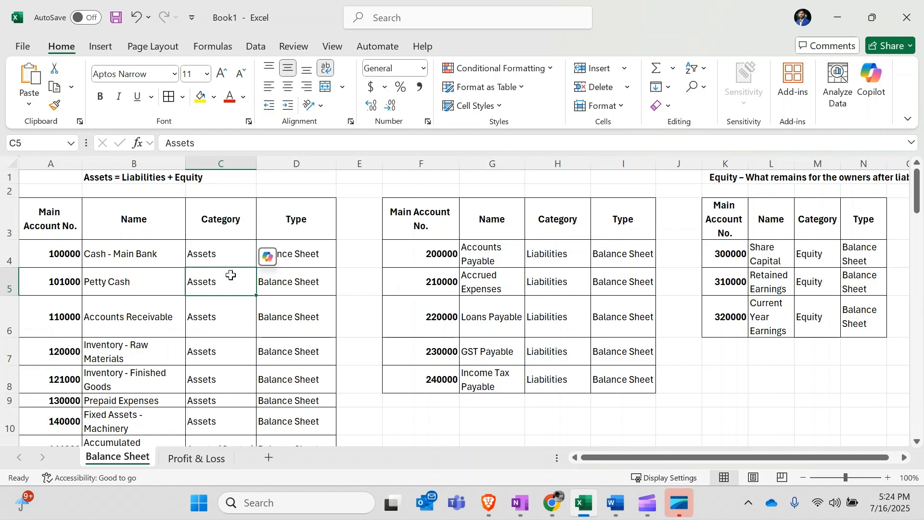
Examine the equity accounts Share Capital and Retained Earnings, comparing them with the asset and liability accounts and the equity definition.
click(722, 256)
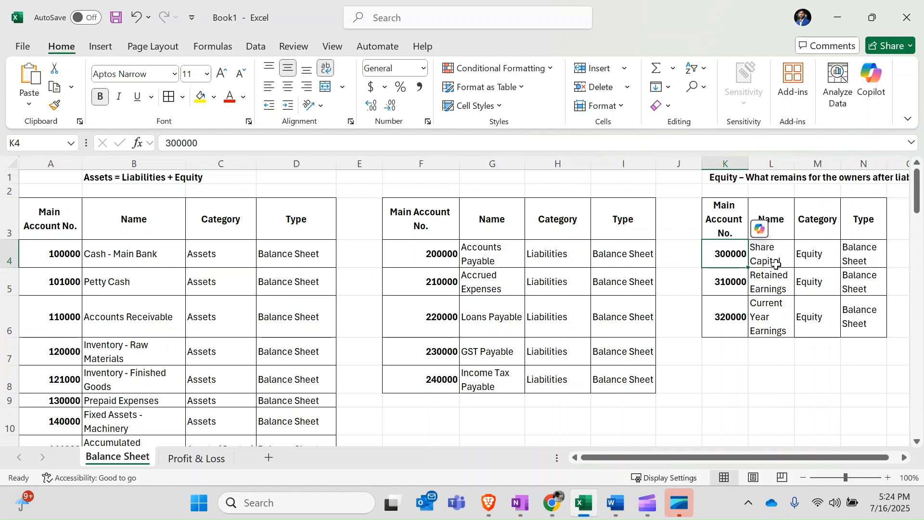
click(769, 279)
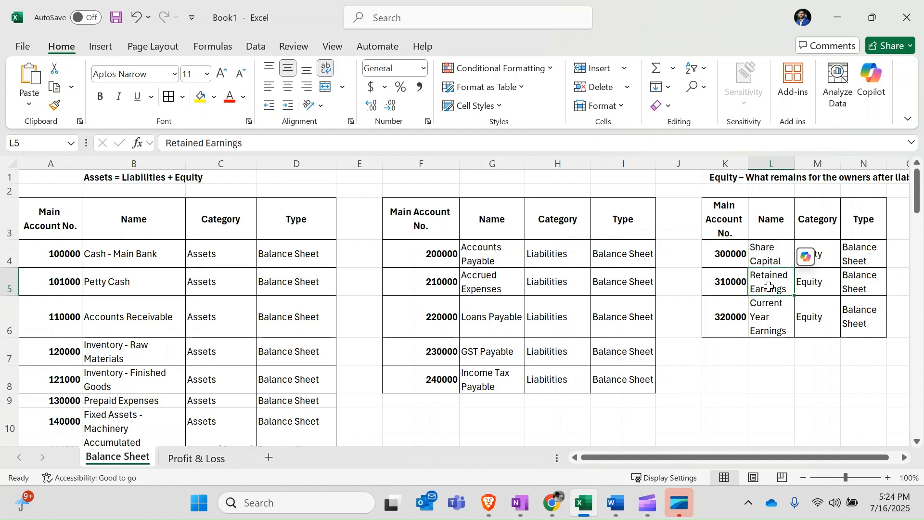
click(126, 256)
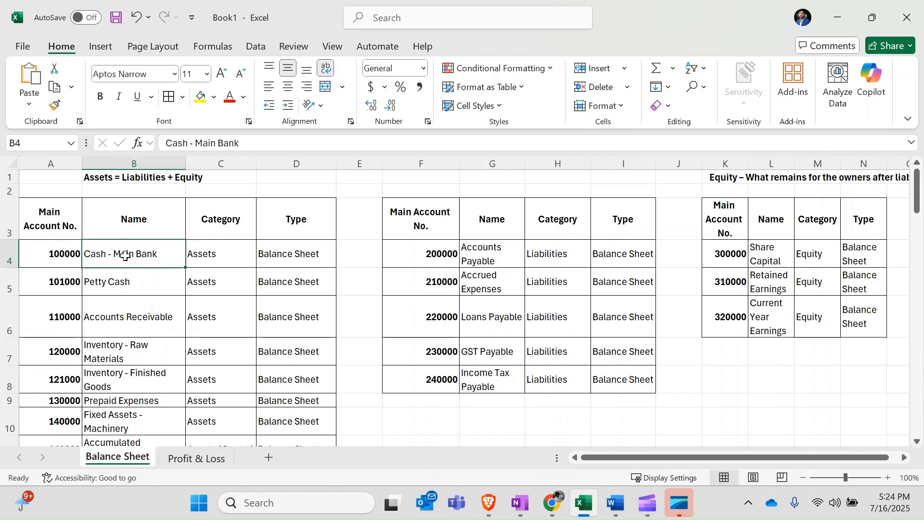
click(435, 284)
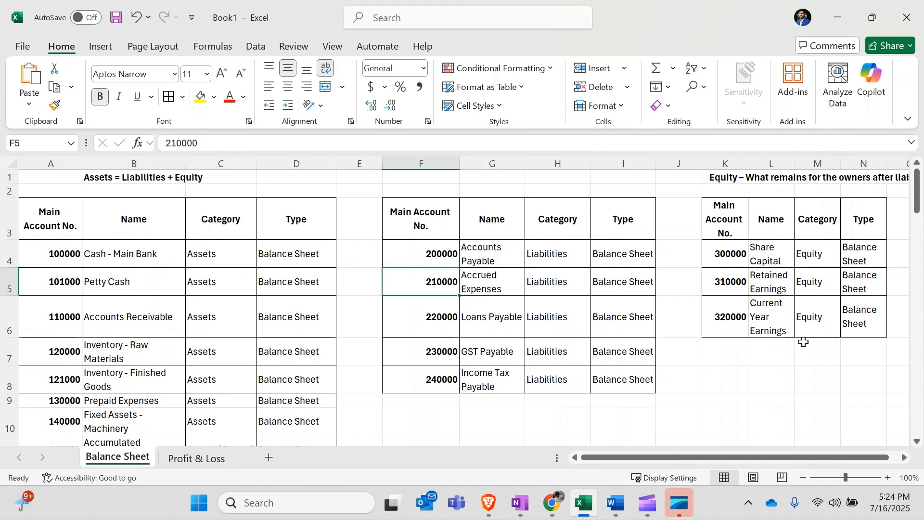
click(772, 274)
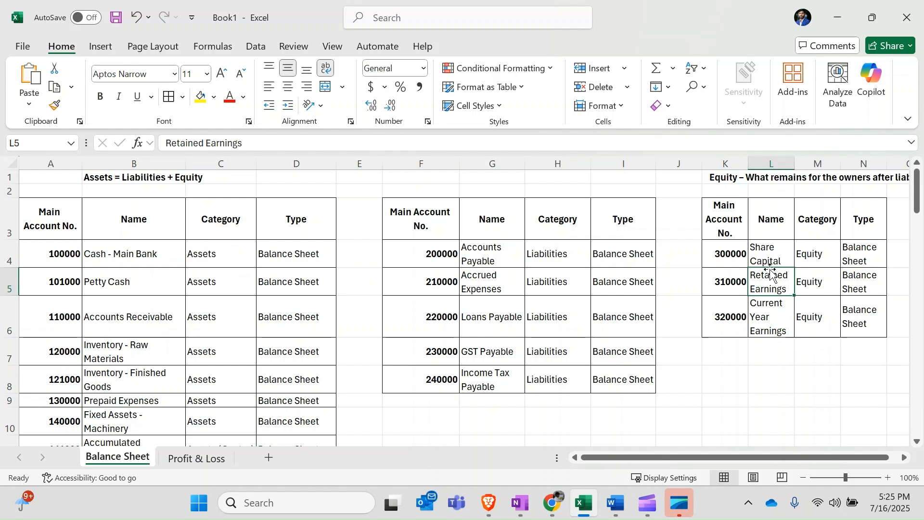
click(734, 182)
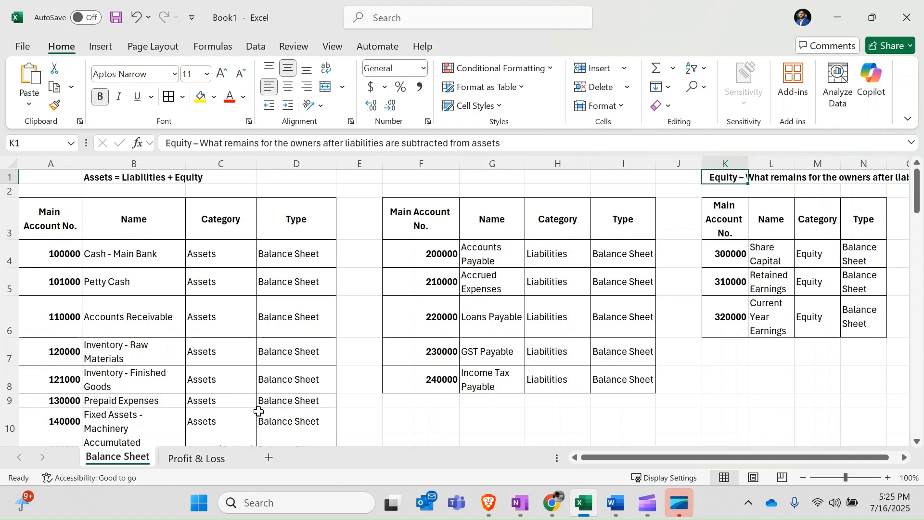
Open the Profit & Loss sheet and examine its revenue accounts and the Salaries & Wages, Rent and Utilities expense accounts.
click(195, 457)
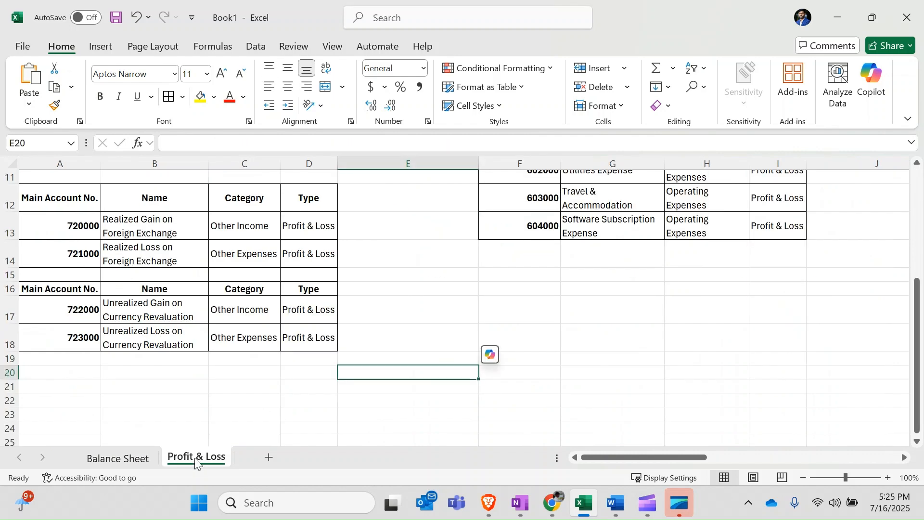
scroll(366, 326, up, 5)
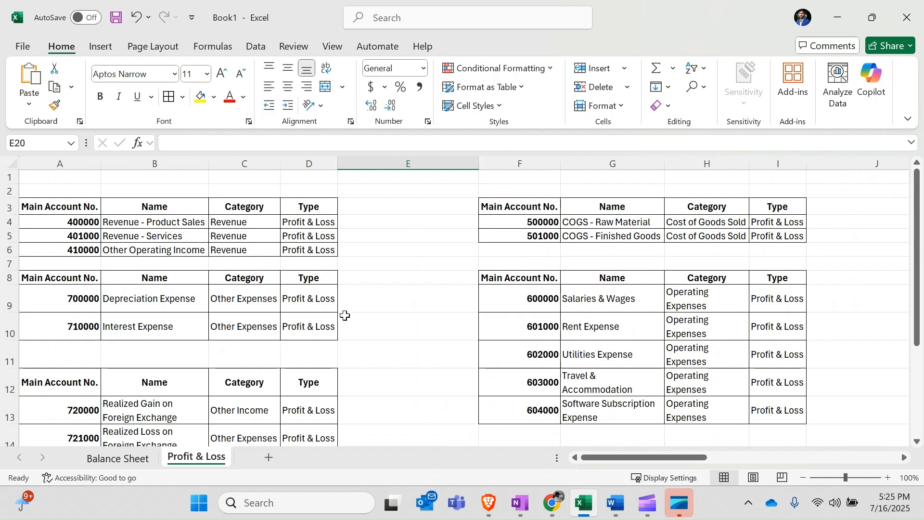
drag(319, 261, 318, 252)
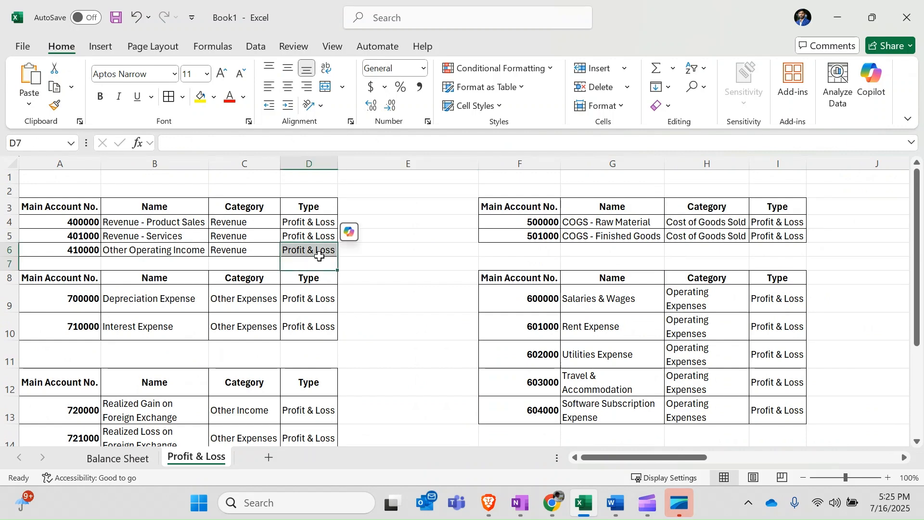
click(248, 239)
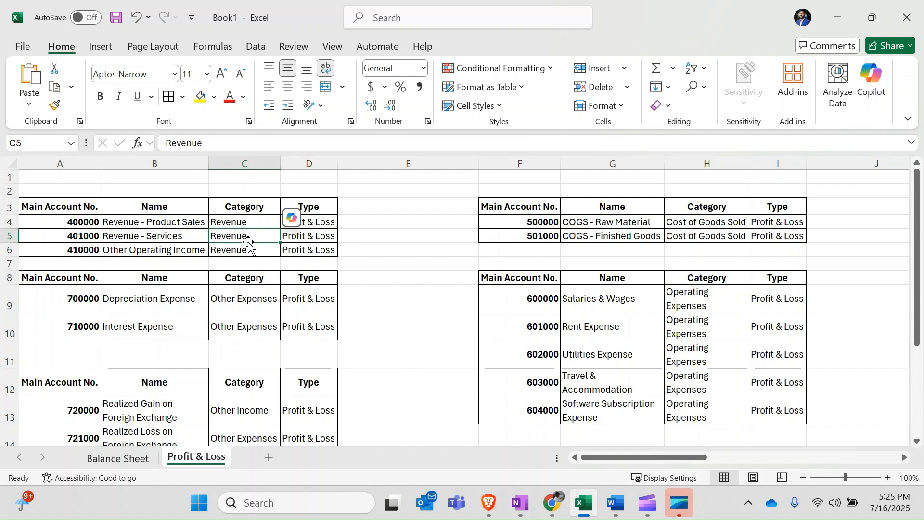
click(603, 315)
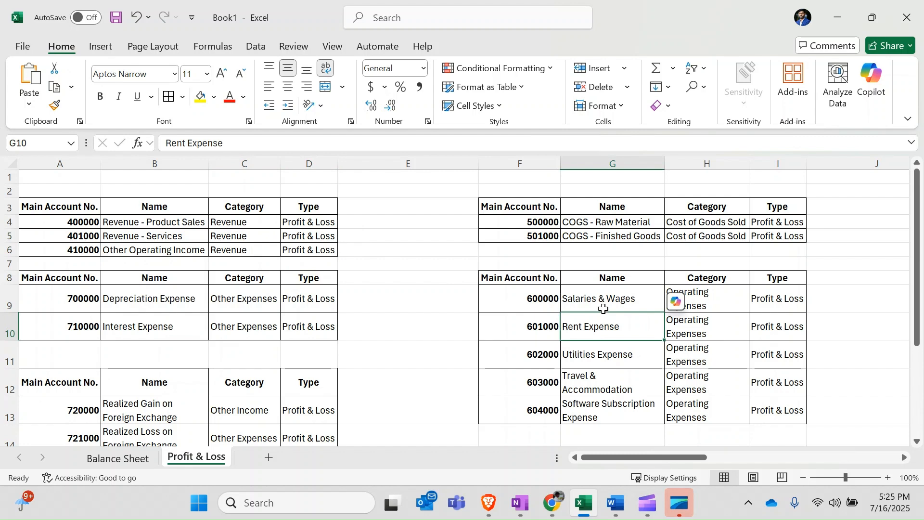
click(604, 299)
click(597, 332)
click(595, 356)
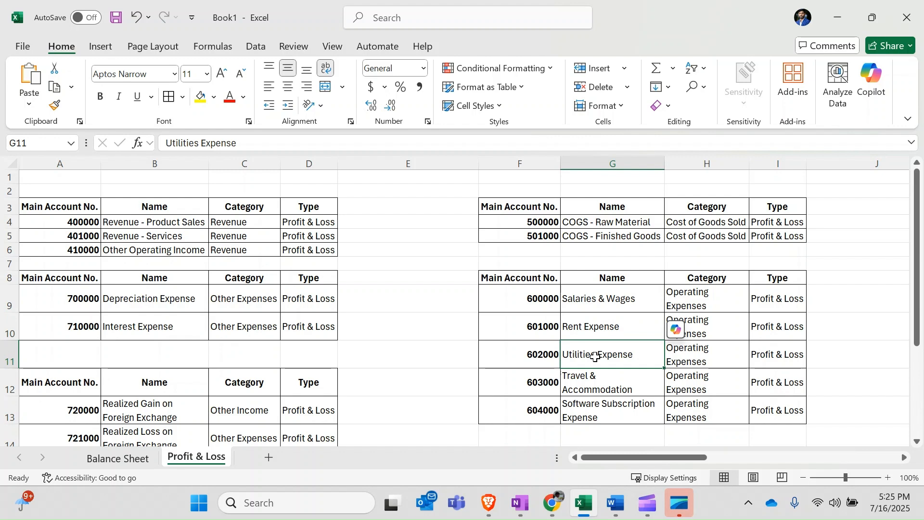
Compare the revenue accounts with the Operating Expenses accounts, focusing on the Rent Expense entry in F10:G10.
click(240, 245)
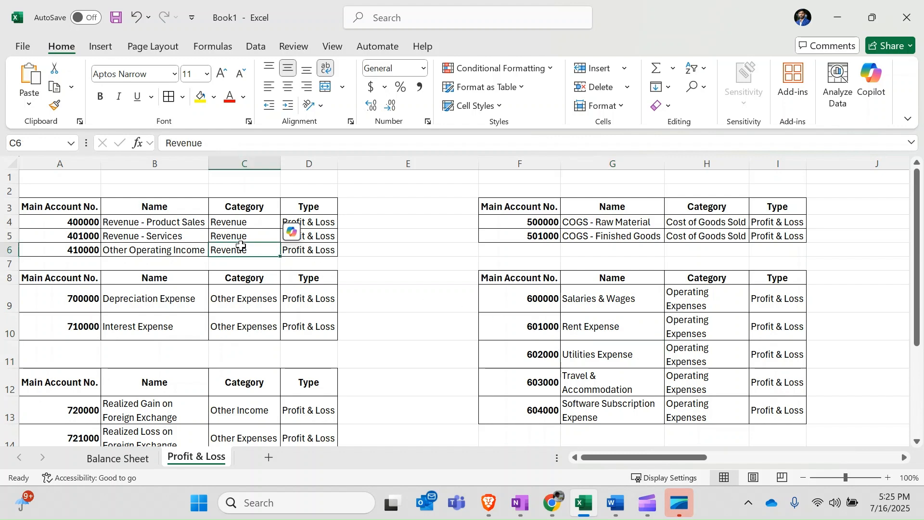
click(696, 330)
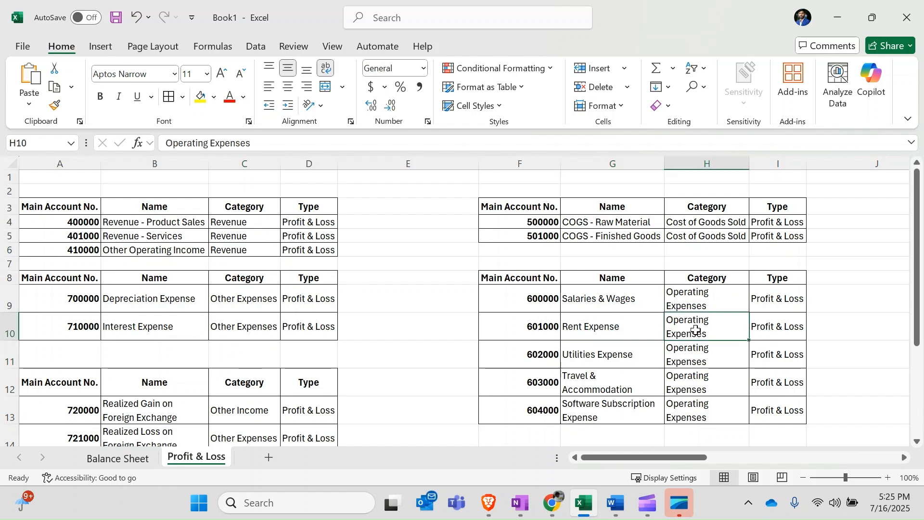
click(258, 250)
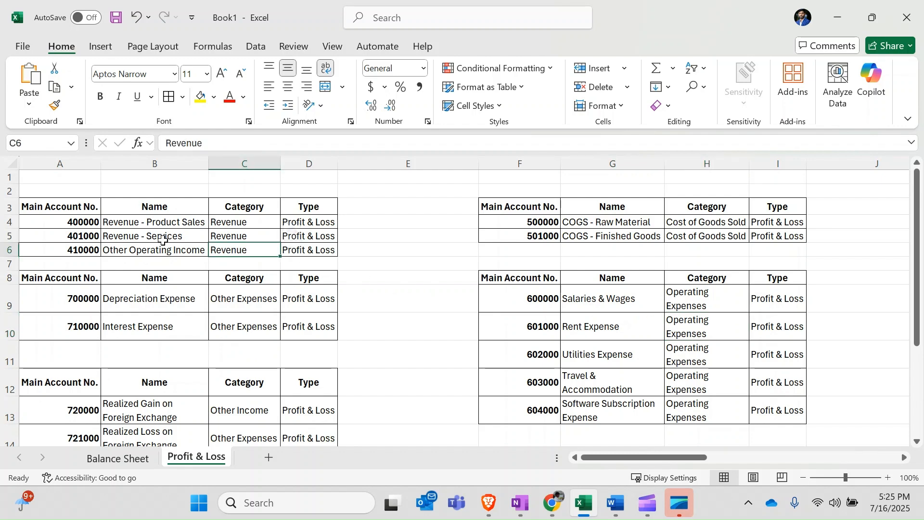
click(183, 237)
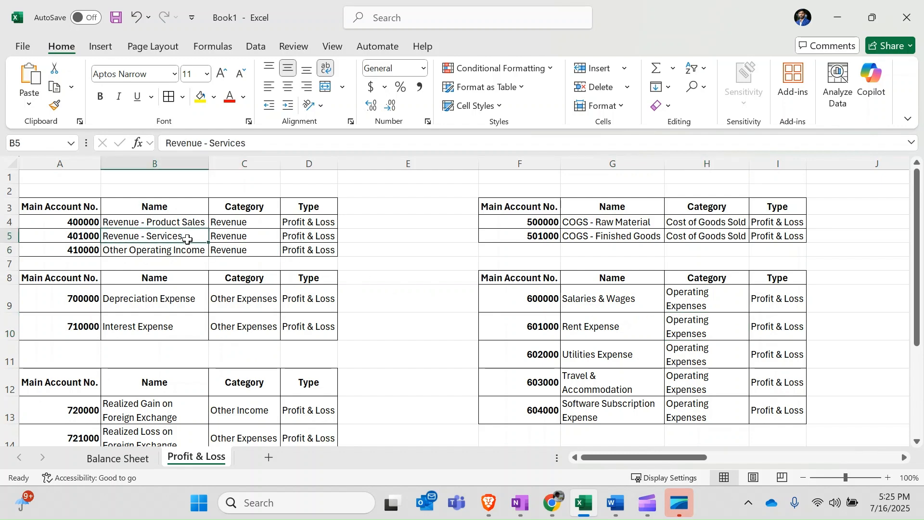
click(622, 327)
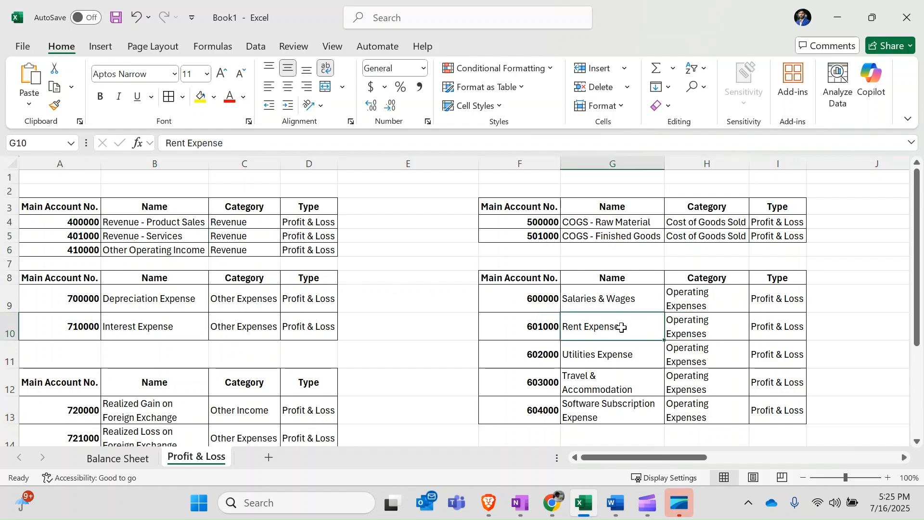
click(529, 323)
drag(530, 323, 597, 323)
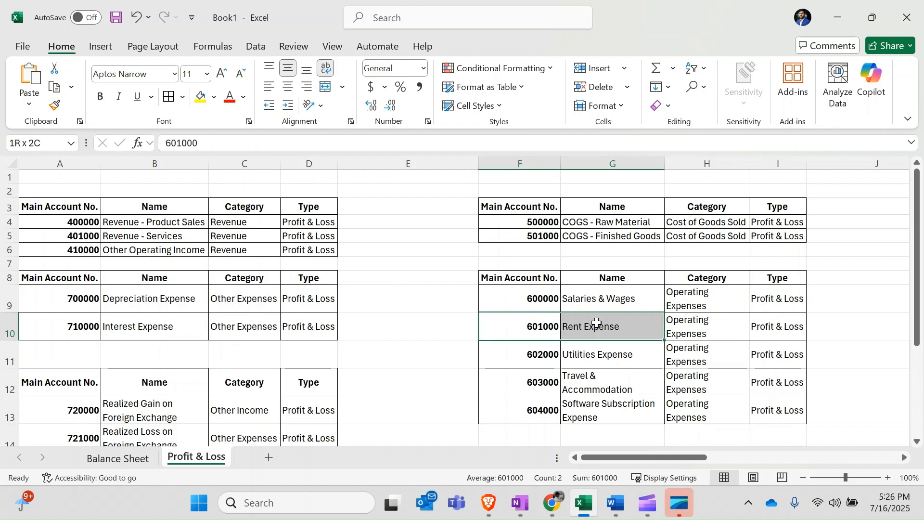
Compare Accounts Payable and the Liabilities category on the Balance Sheet sheet with Salaries & Wages on the Profit & Loss sheet.
click(133, 460)
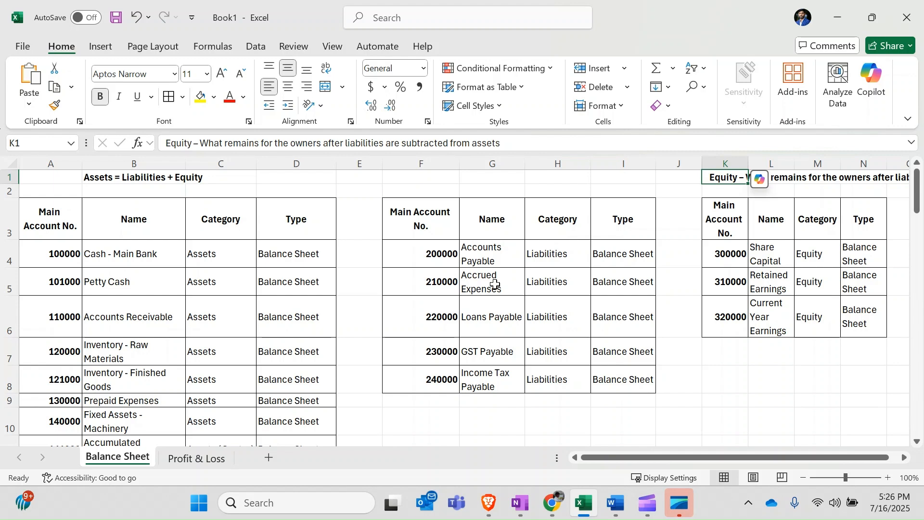
click(487, 260)
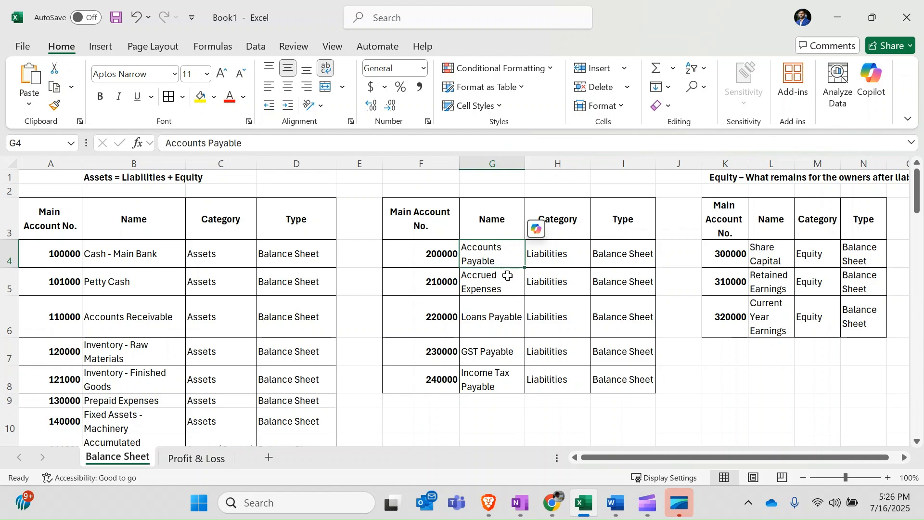
click(195, 461)
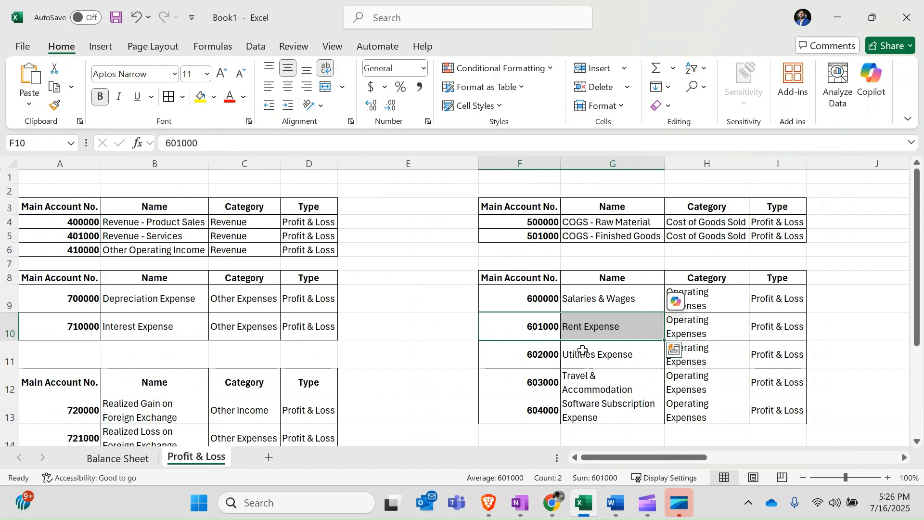
click(587, 307)
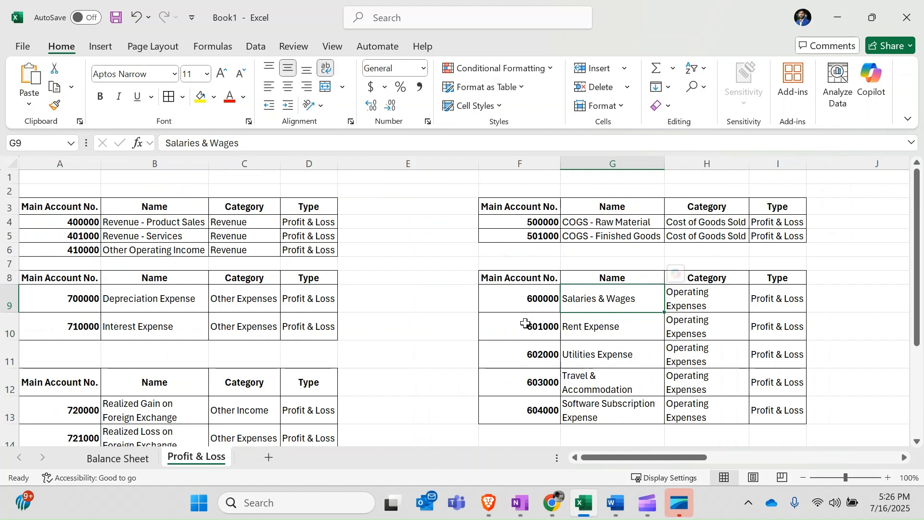
click(130, 458)
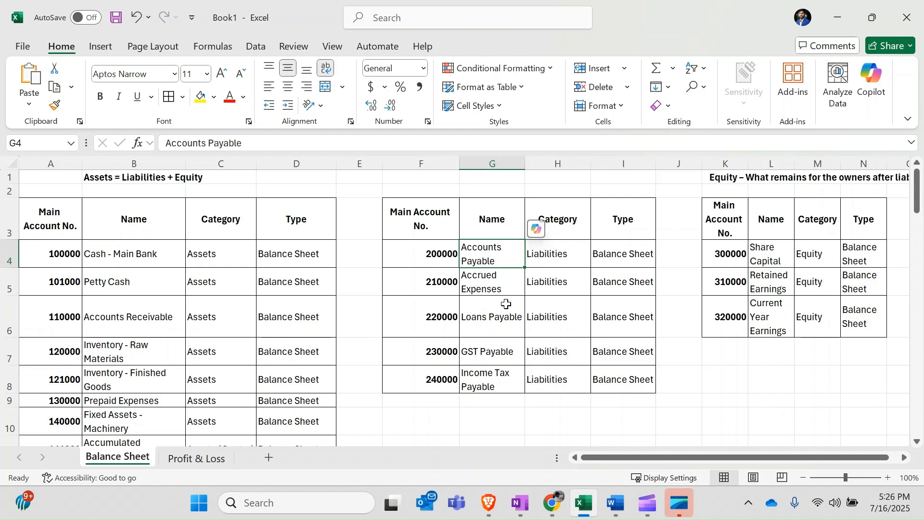
click(548, 327)
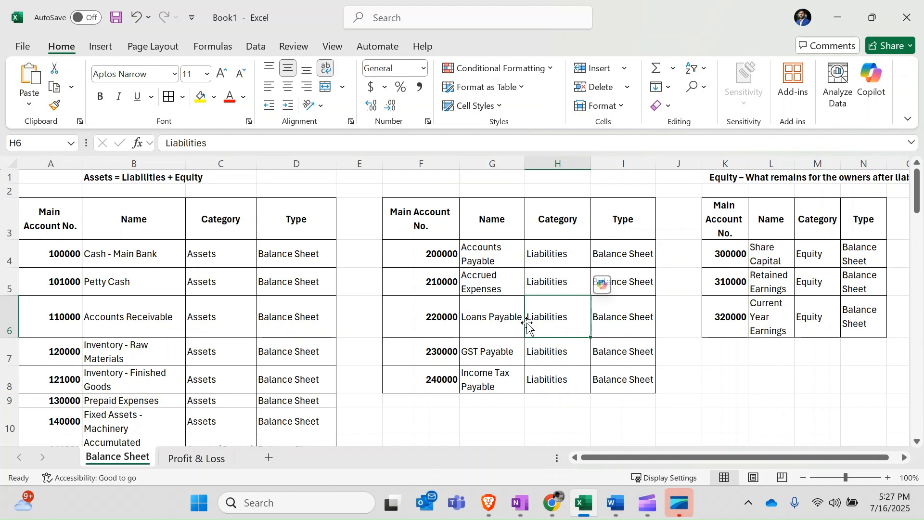
Recap the asset, liability and equity accounts on the Balance Sheet sheet and the revenue and expense accounts on Profit & Loss.
click(197, 458)
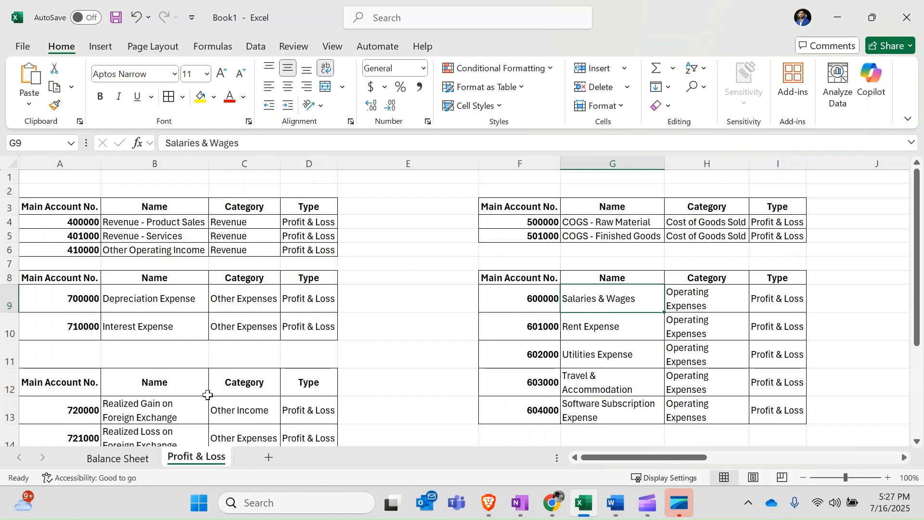
click(121, 457)
click(148, 262)
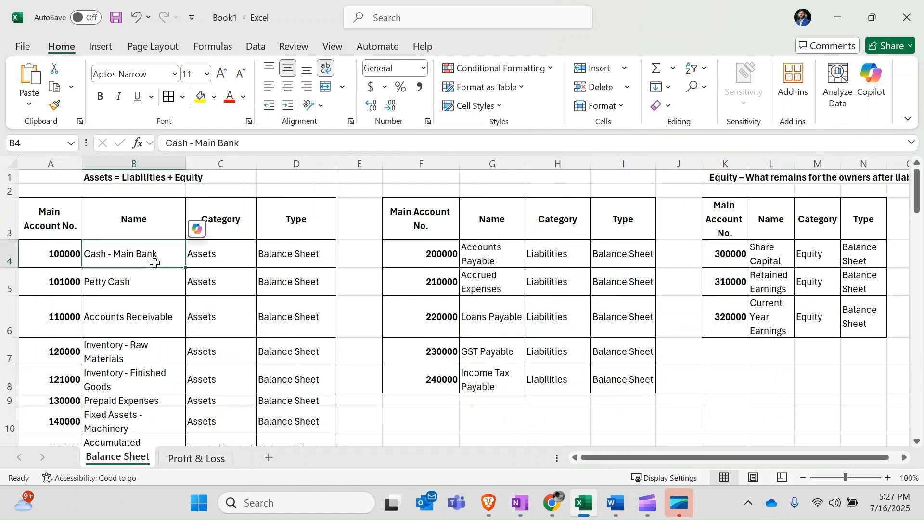
click(419, 272)
click(484, 280)
click(808, 281)
click(196, 458)
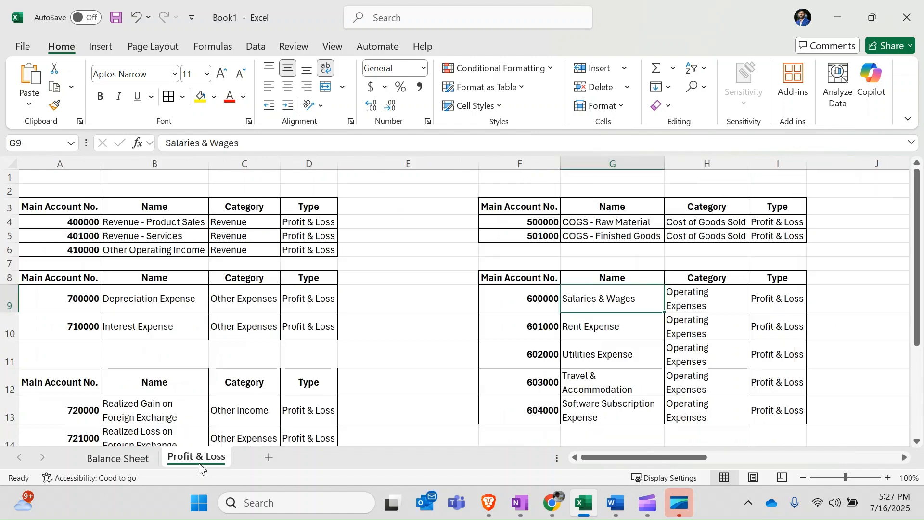
click(202, 236)
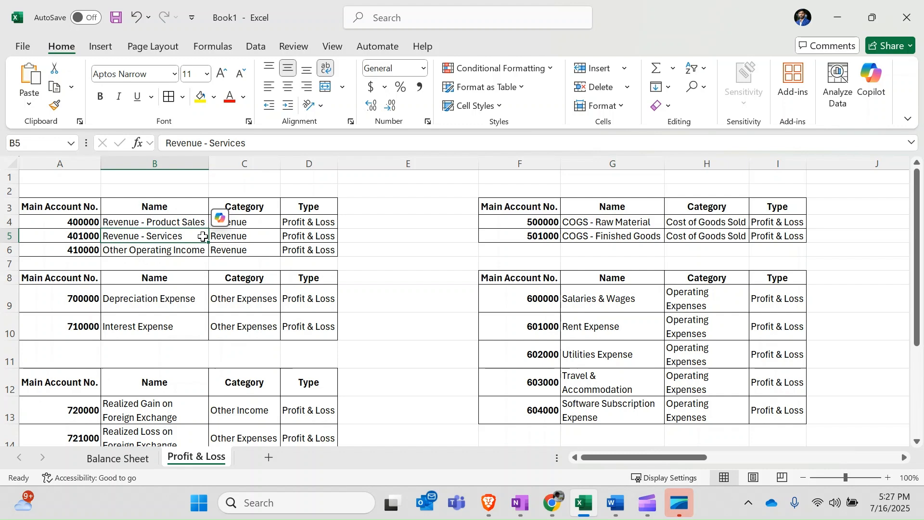
click(611, 320)
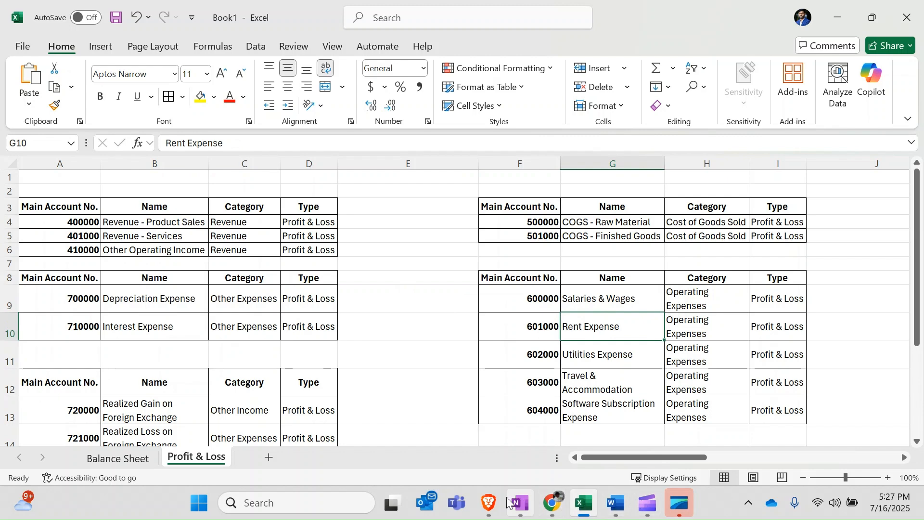
Switch to Finance and Operations in the browser, at the main accounts list of the GS-COA chart of accounts.
click(489, 502)
click(314, 335)
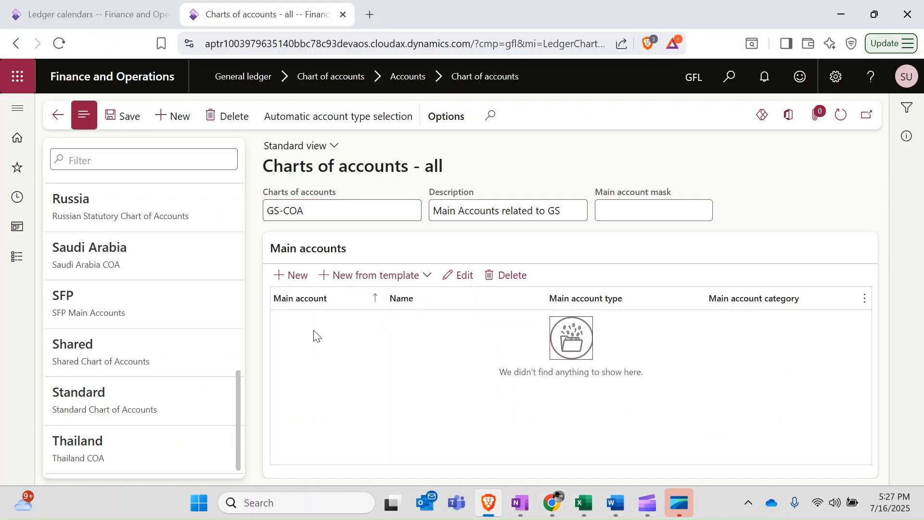
Create a new main account in GS-COA and enter number 100000, copied from the Balance Sheet sheet in Excel.
click(298, 279)
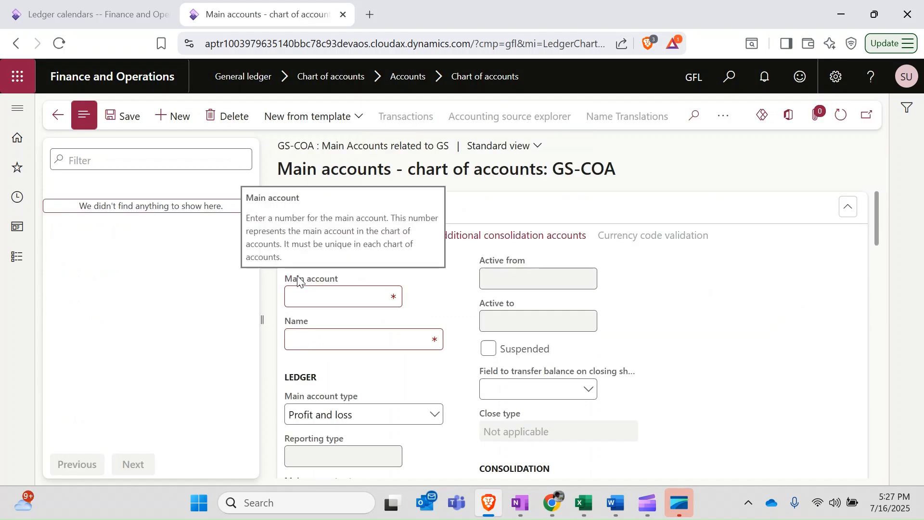
click(314, 302)
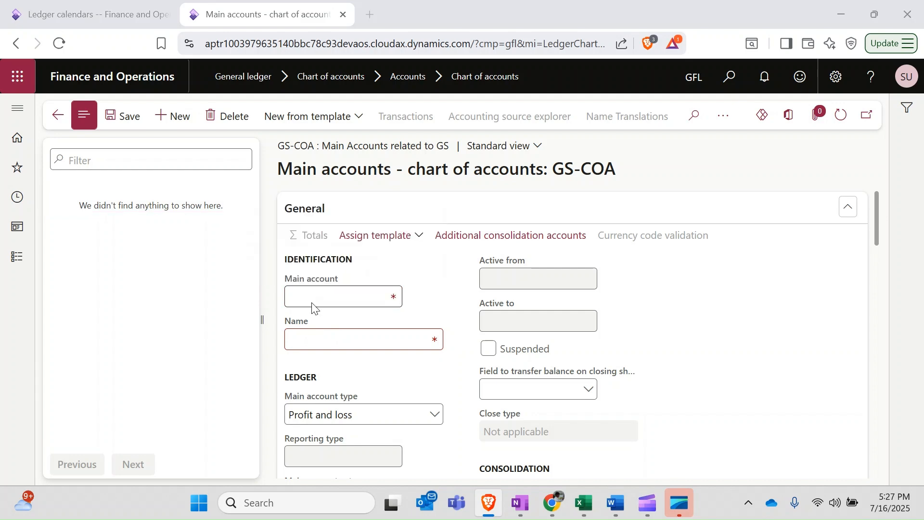
key(alt+Tab)
click(119, 457)
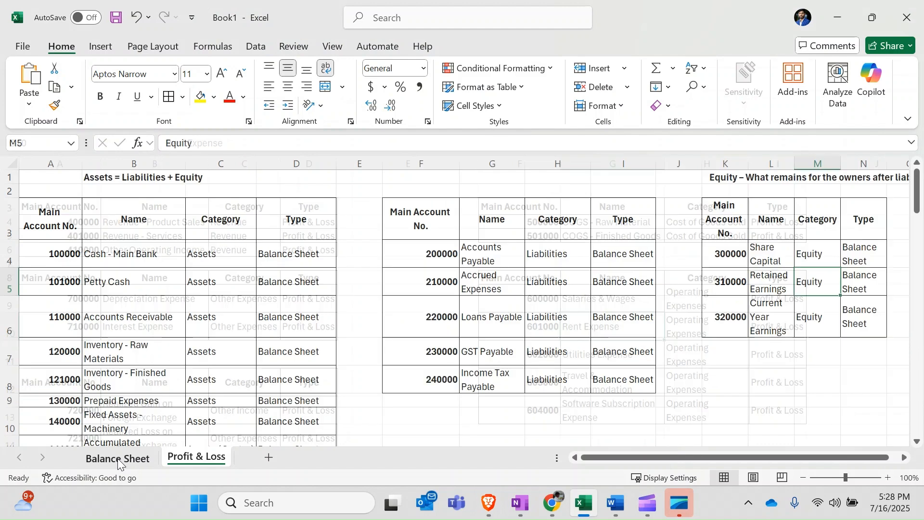
click(42, 252)
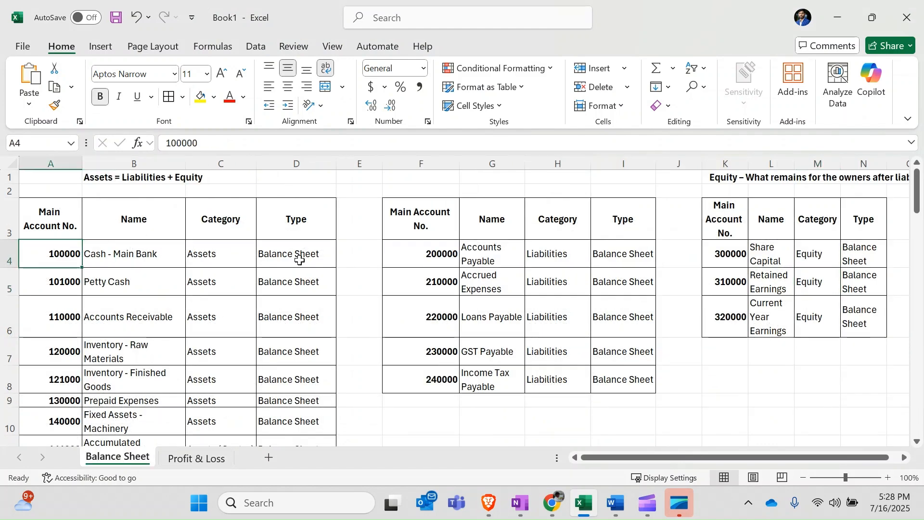
key(alt+Tab)
key(alt+Tab)
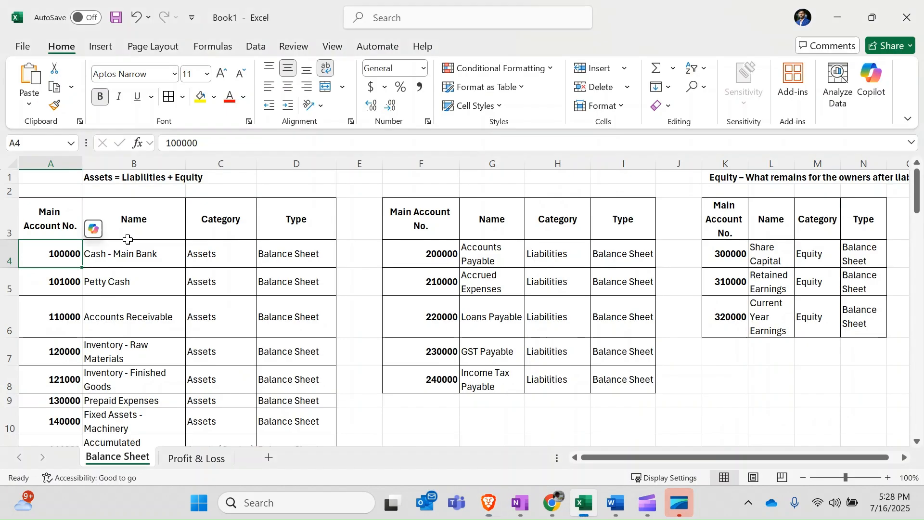
drag(216, 142, 153, 135)
key(ctrl+c)
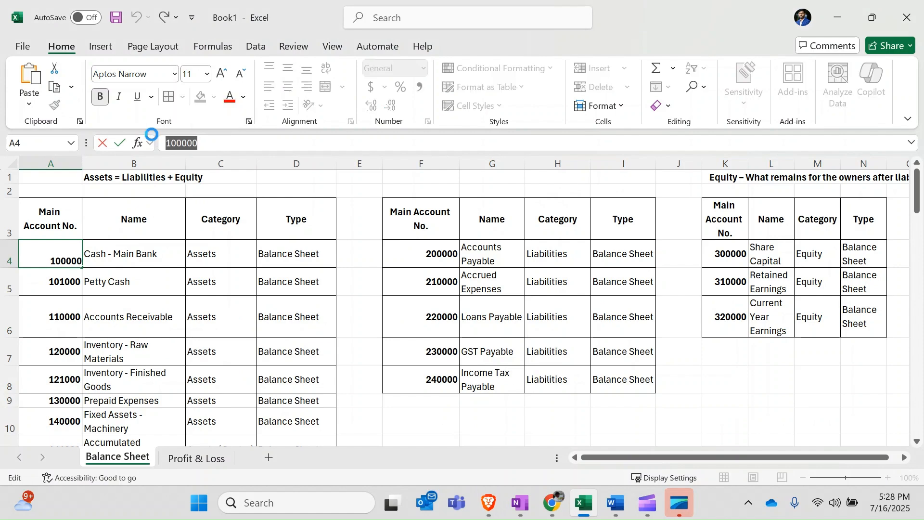
key(alt+Tab)
click(345, 305)
key(ctrl+v)
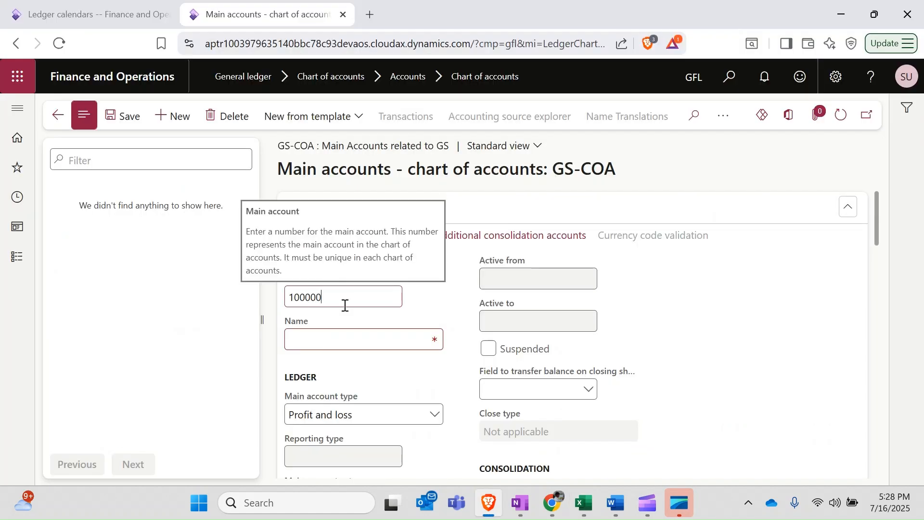
Copy the name Cash - Main Bank from the Excel workbook into the name of main account 100000 in Finance and Operations.
key(alt+Tab)
click(134, 257)
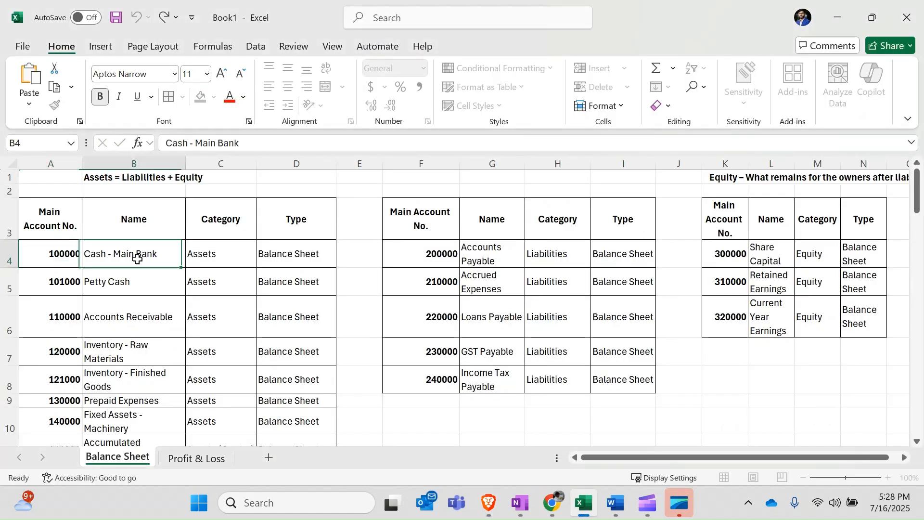
drag(240, 143, 138, 139)
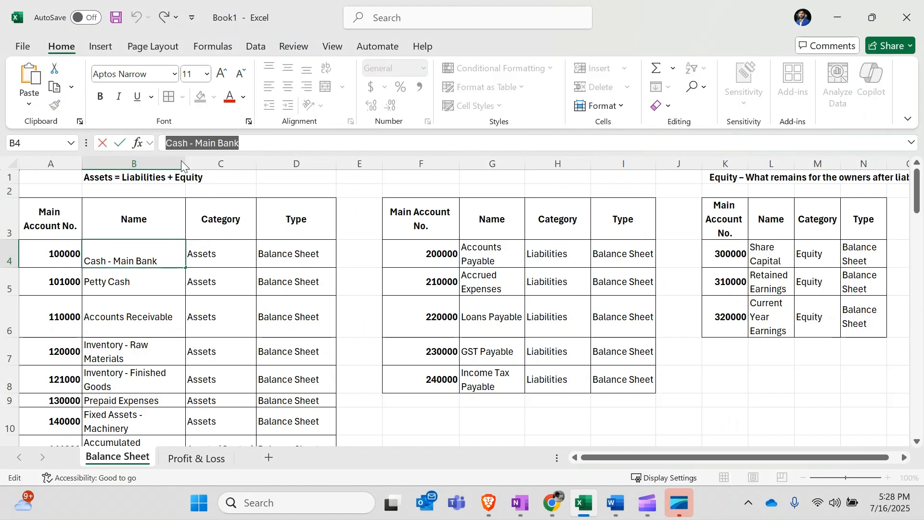
key(ctrl+c)
key(alt+Tab)
click(320, 337)
key(ctrl+v)
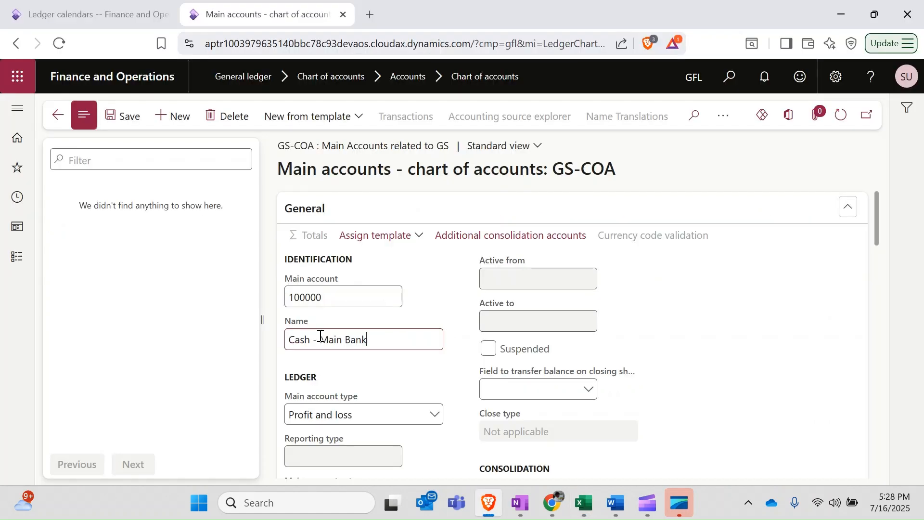
key(Tab)
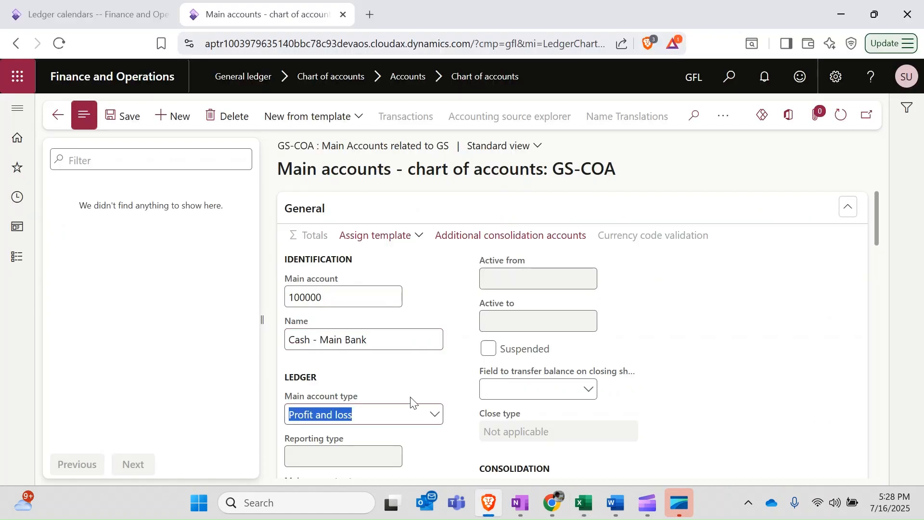
Set the main account type of Cash - Main Bank to Asset and save the account.
click(436, 418)
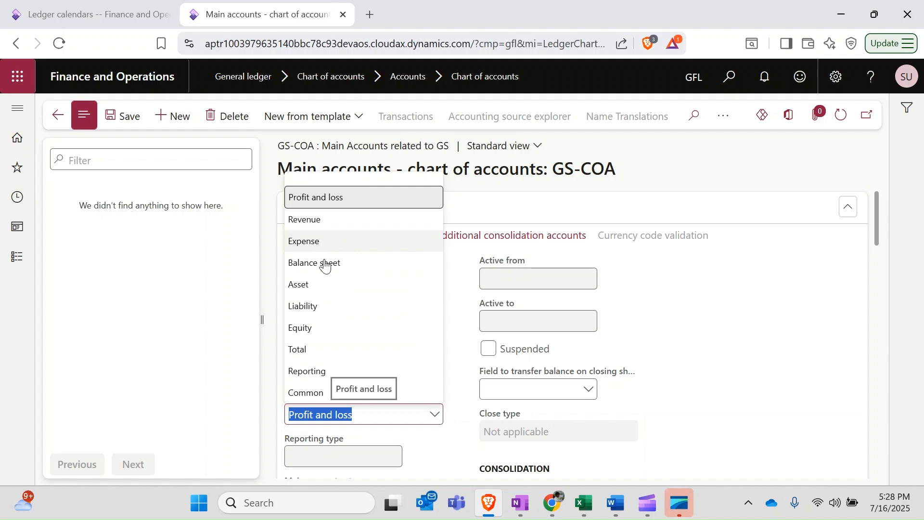
click(313, 285)
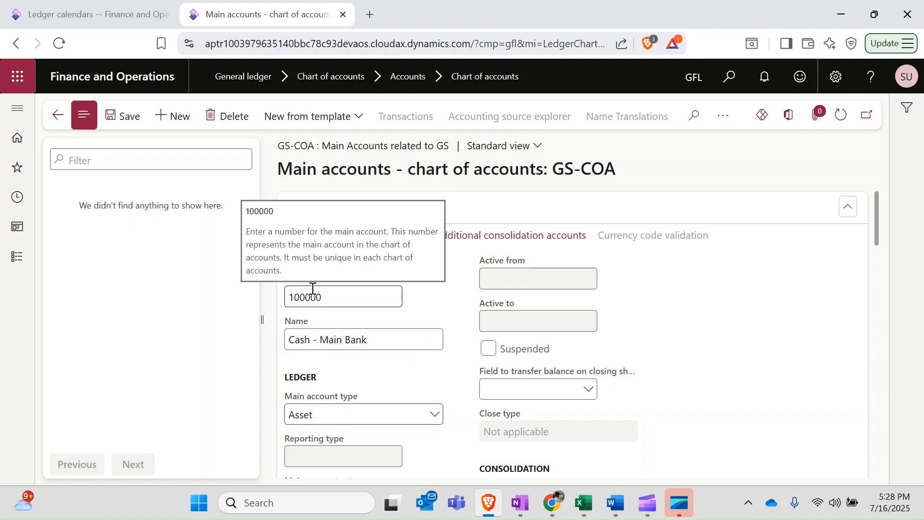
scroll(421, 357, down, 3)
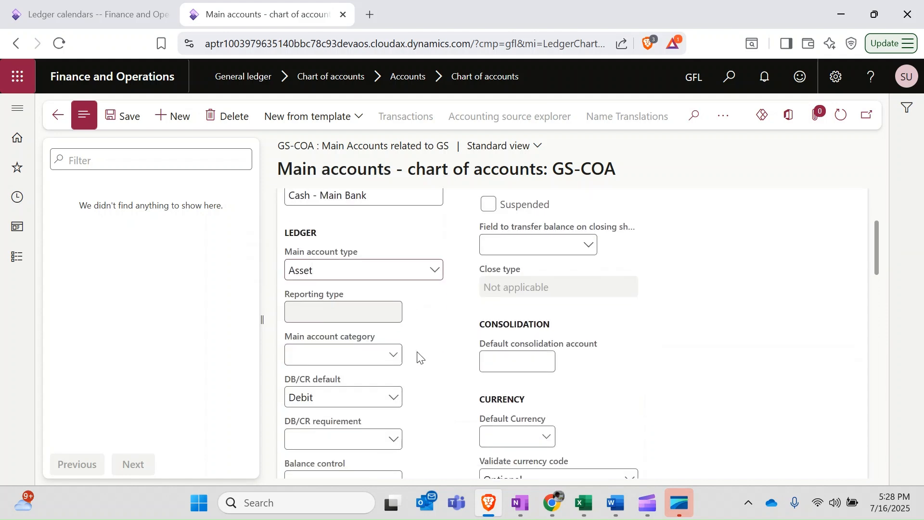
scroll(418, 358, down, 12)
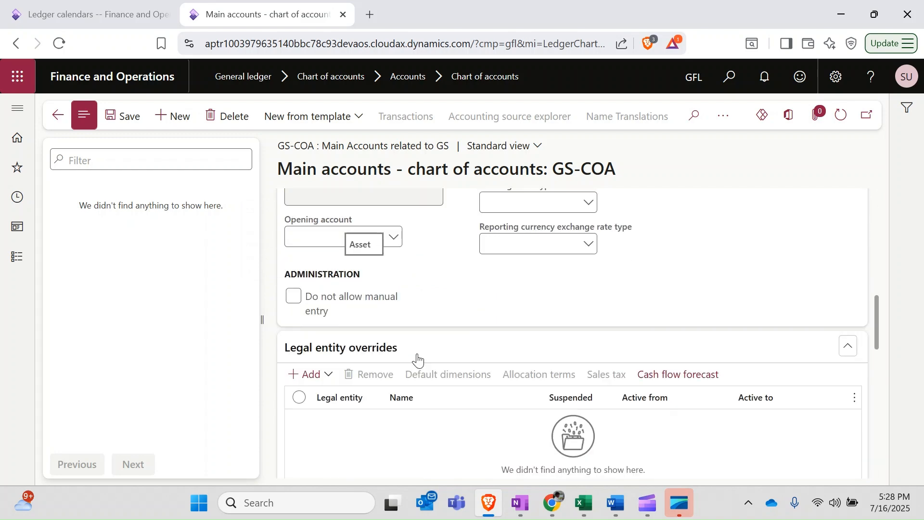
scroll(418, 361, down, 5)
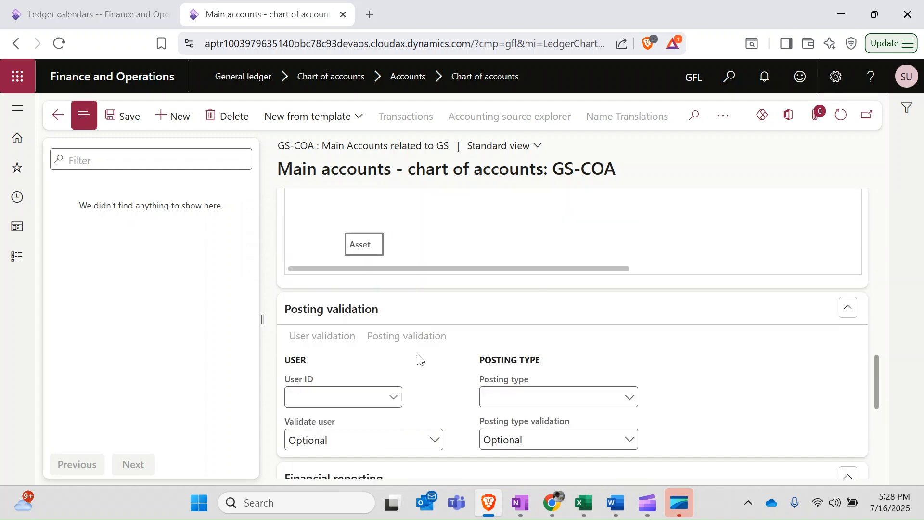
scroll(418, 358, down, 3)
scroll(418, 358, up, 15)
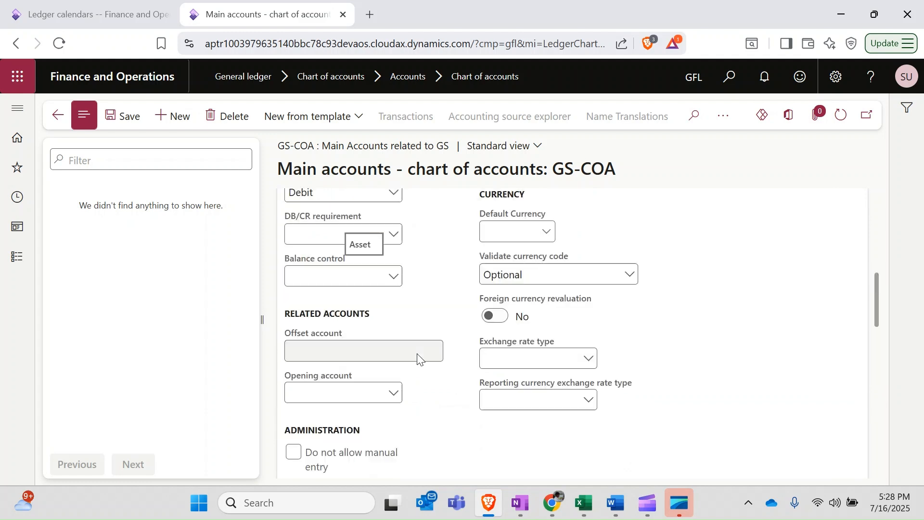
scroll(417, 358, up, 4)
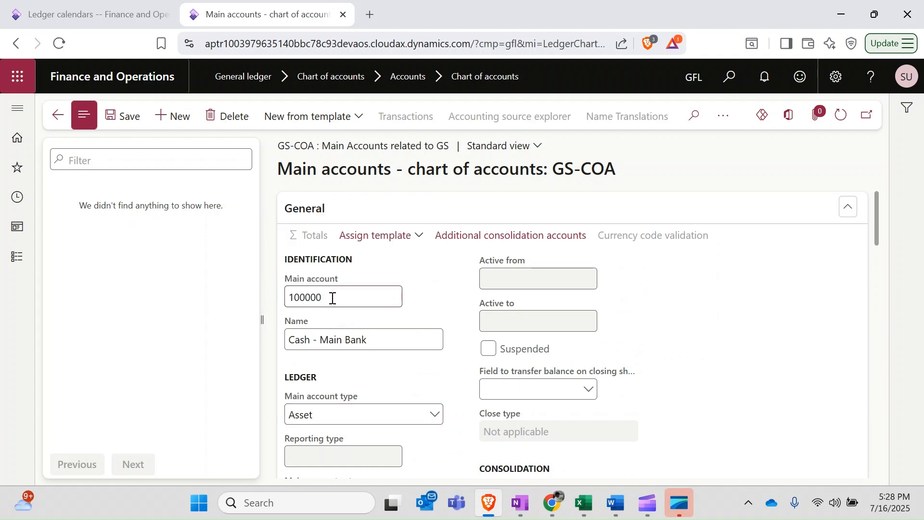
click(383, 343)
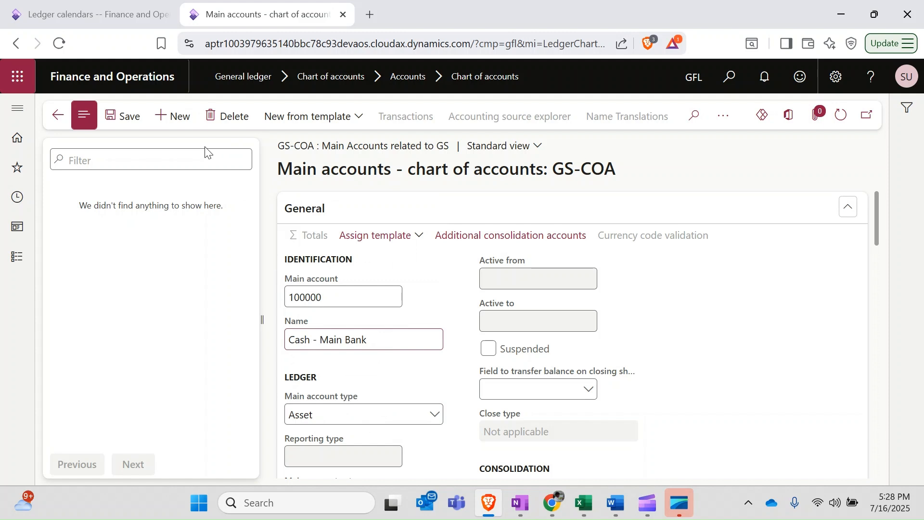
click(127, 119)
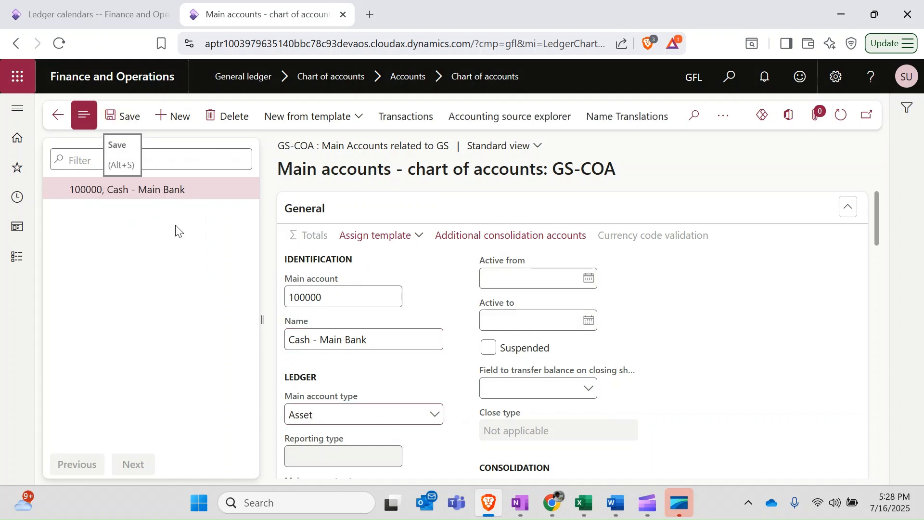
Add another main account with number 1 and the name Asset.
click(164, 118)
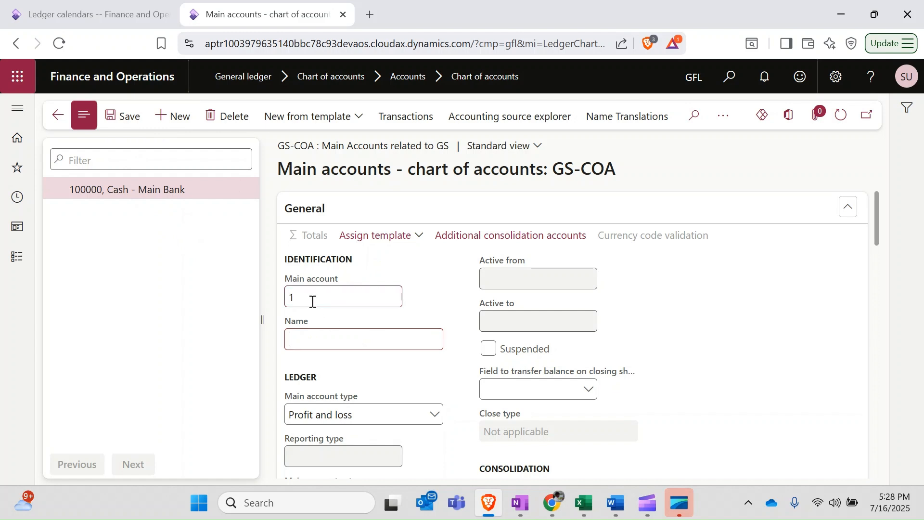
text(Asset)
key(Tab)
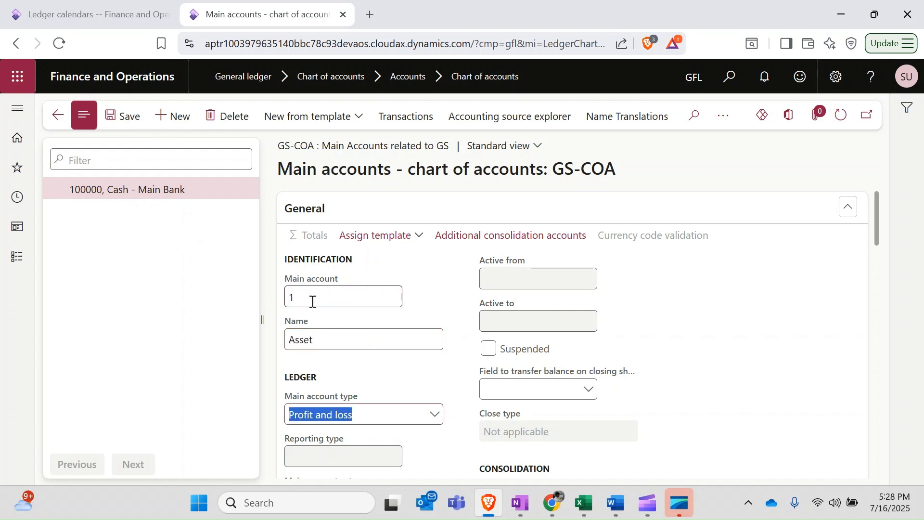
Set account 1 to main account type Reporting with reporting type Header, and save it.
click(433, 415)
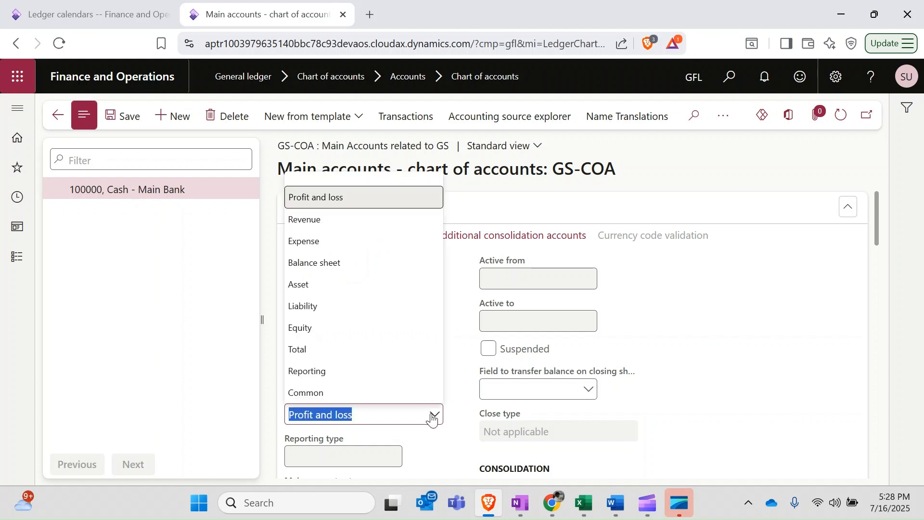
click(314, 372)
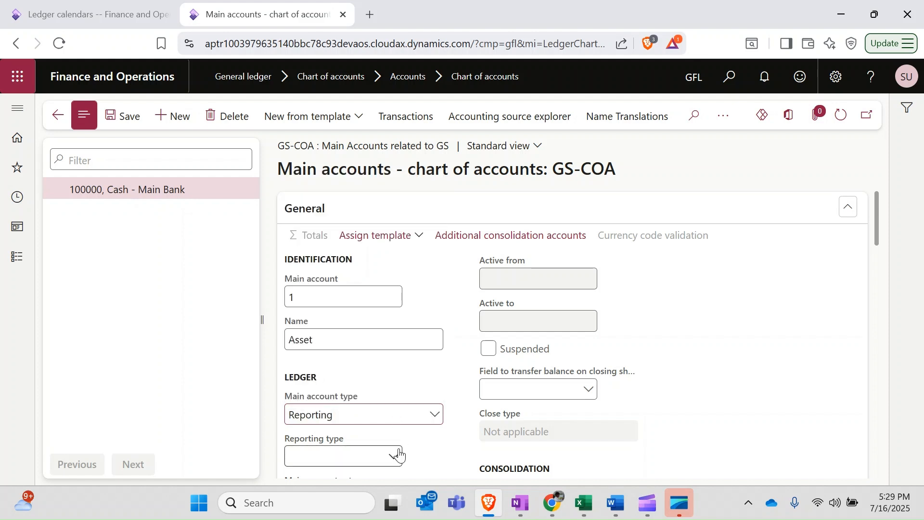
click(400, 456)
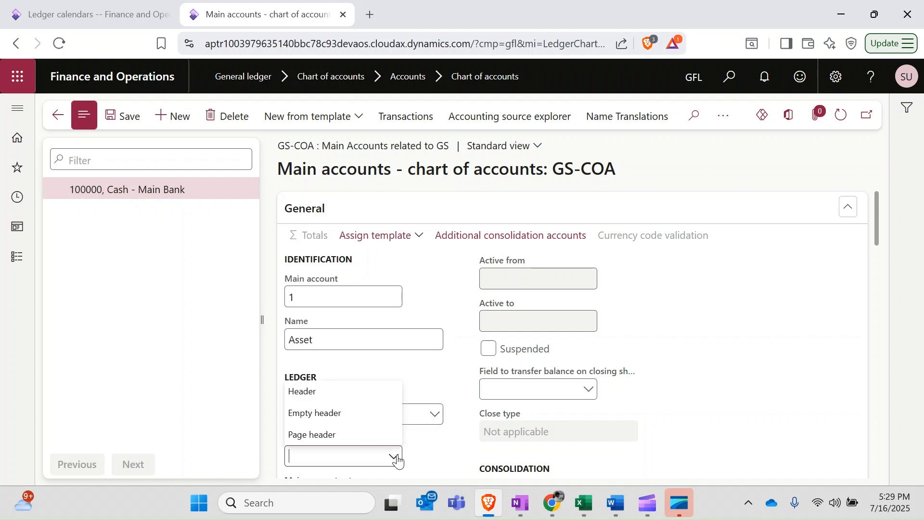
click(312, 398)
click(123, 115)
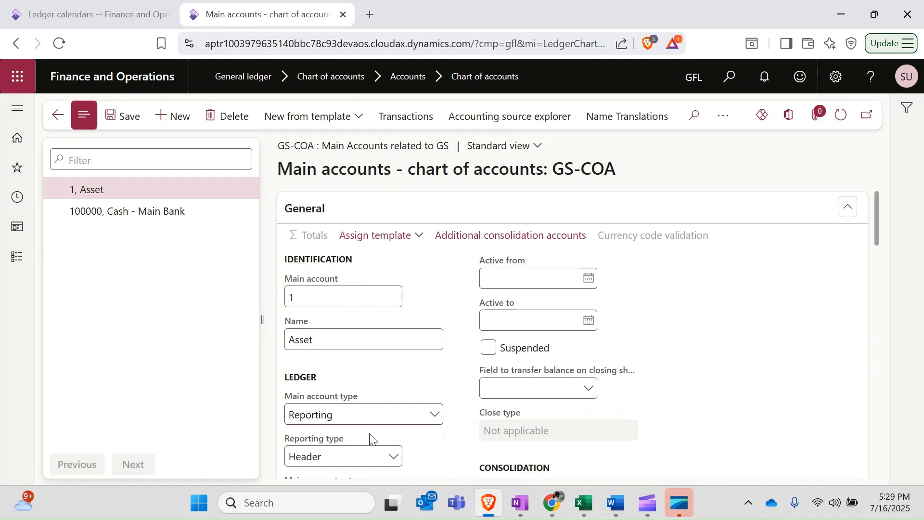
Review the main account type and reporting type options of the Asset header account, keeping Reporting and Header.
click(434, 414)
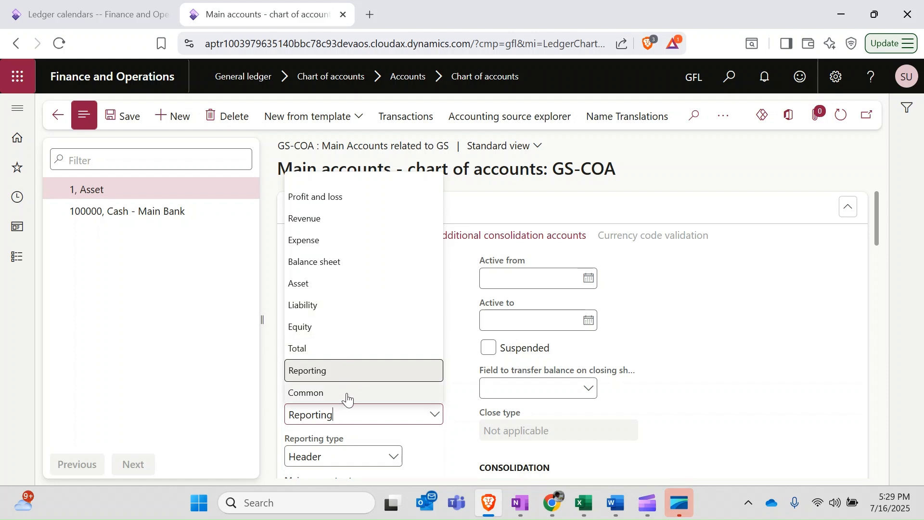
click(426, 455)
click(399, 456)
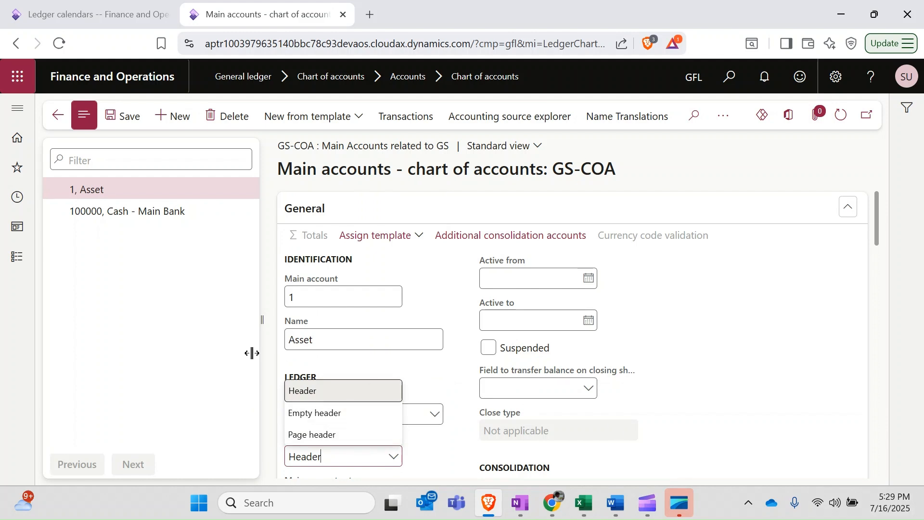
click(174, 304)
click(126, 111)
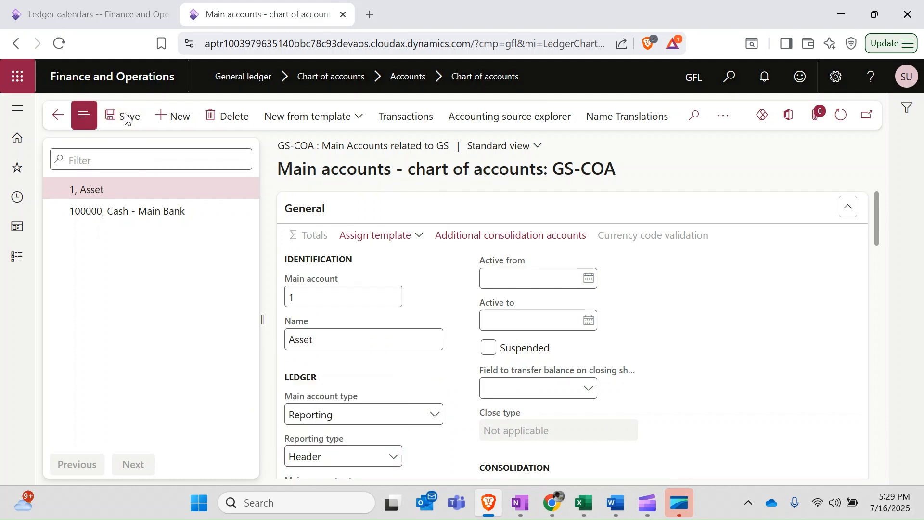
Return to the GS-COA main accounts list and create a new account with number 101000, copied from the Excel Balance Sheet sheet.
click(58, 117)
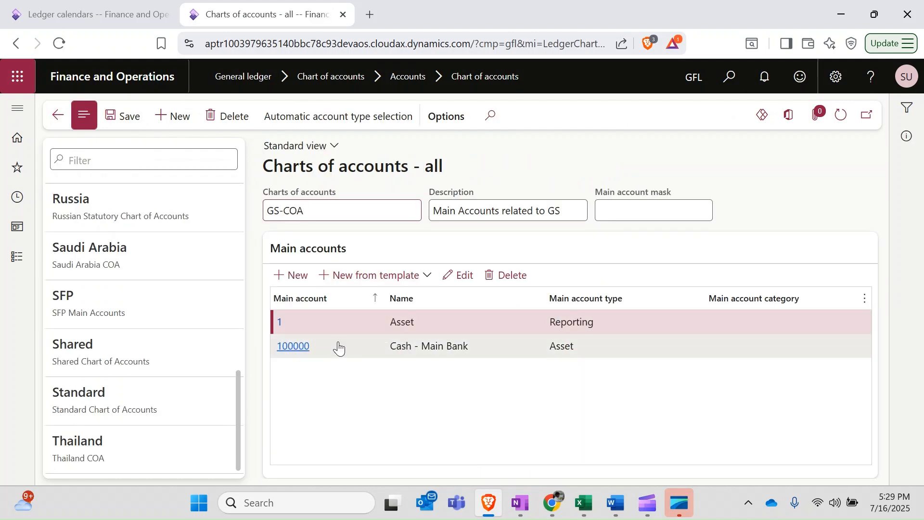
click(304, 284)
key(alt+Tab)
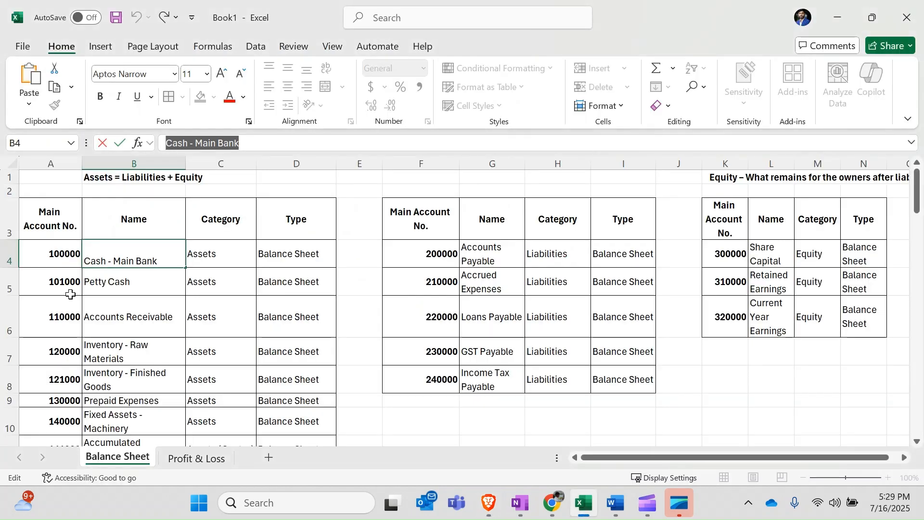
click(64, 285)
drag(224, 146, 142, 144)
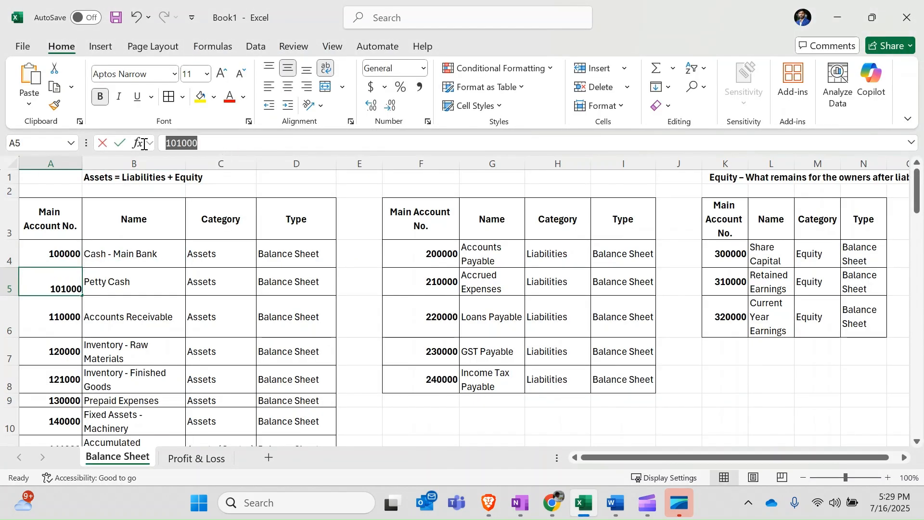
key(ctrl+c)
key(alt+Tab)
click(331, 301)
key(ctrl+v)
Name account 101000 Petty Cash, copying the name from the Balance Sheet sheet in Excel into Dynamics 365.
key(alt+Tab)
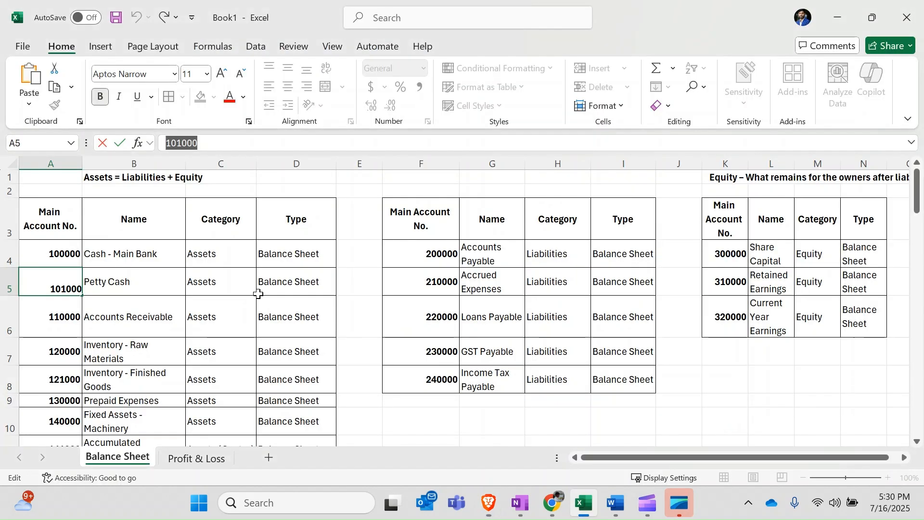
key(Tab)
drag(233, 143, 164, 143)
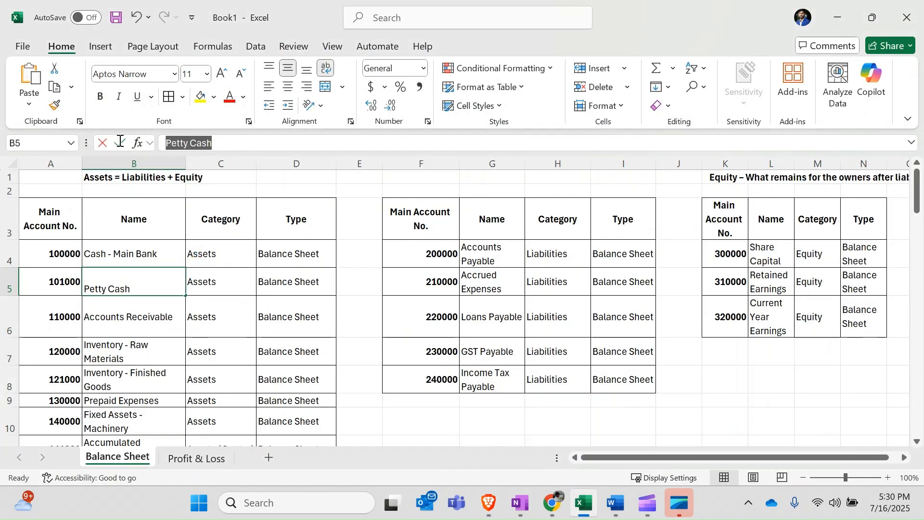
key(ctrl+c)
key(alt+Tab)
click(330, 337)
key(ctrl+v)
Set the Petty Cash account's main account type to Asset, save it, and return to the GS-COA main accounts list.
key(Tab)
click(439, 417)
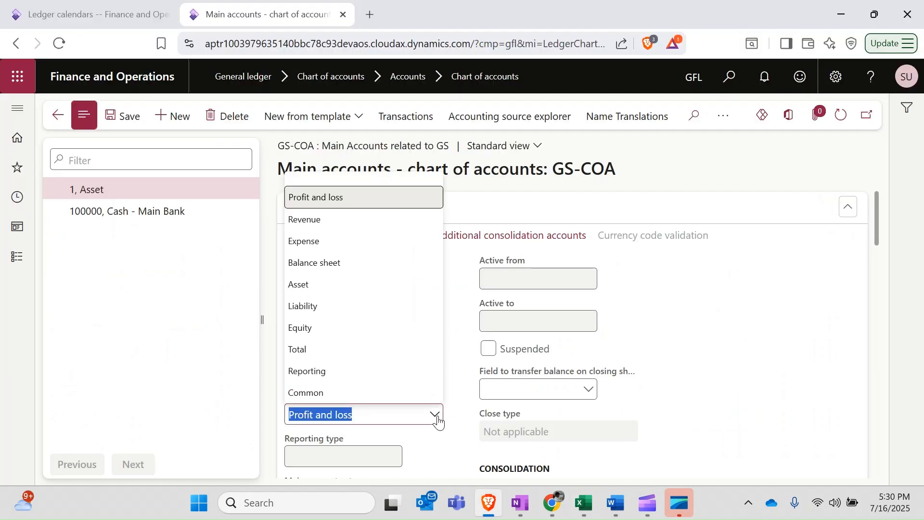
click(308, 285)
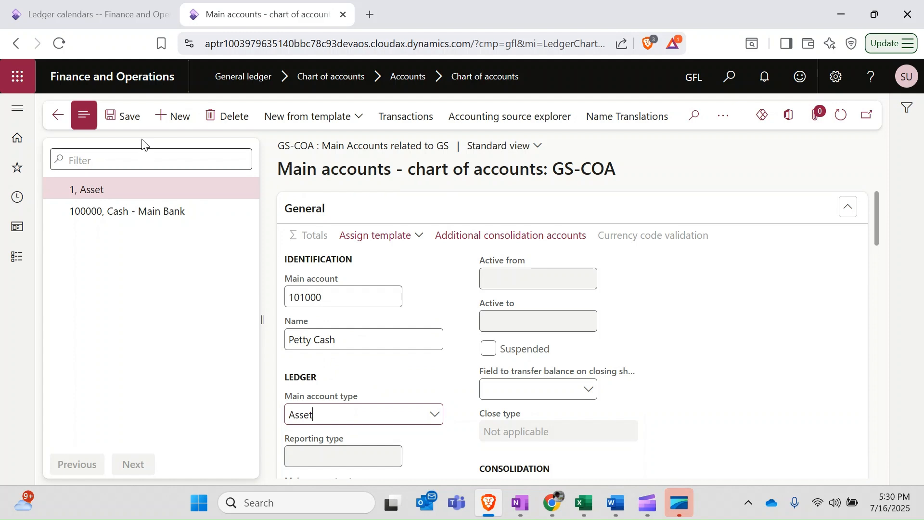
click(127, 120)
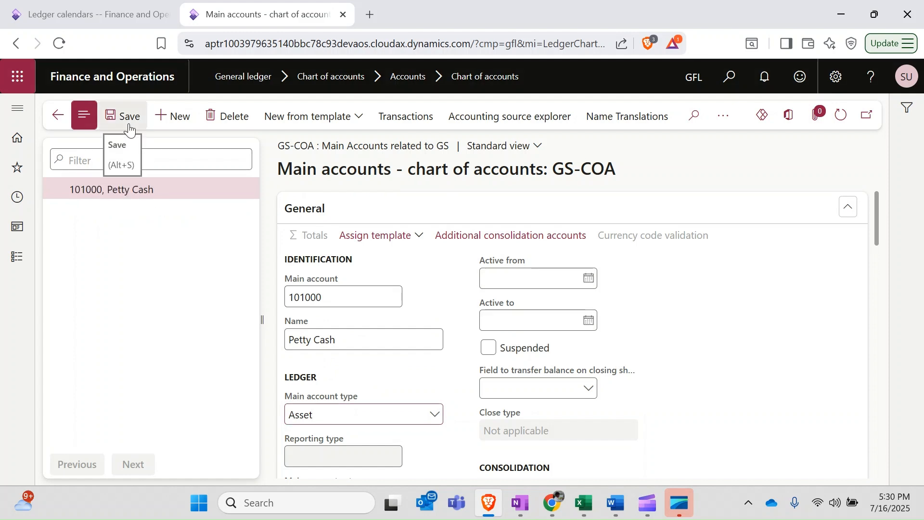
click(54, 117)
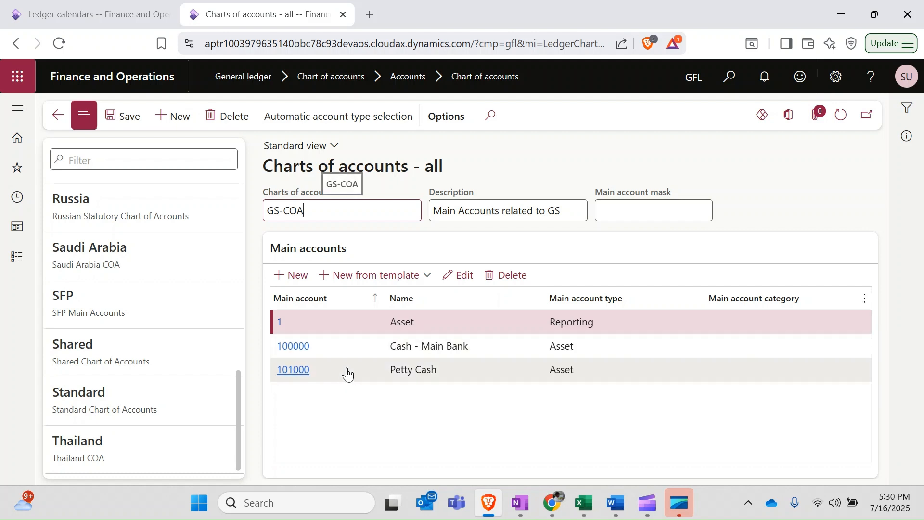
From a new main account record, generate the Main account Open in Excel workbook and save it to the Desktop.
click(302, 280)
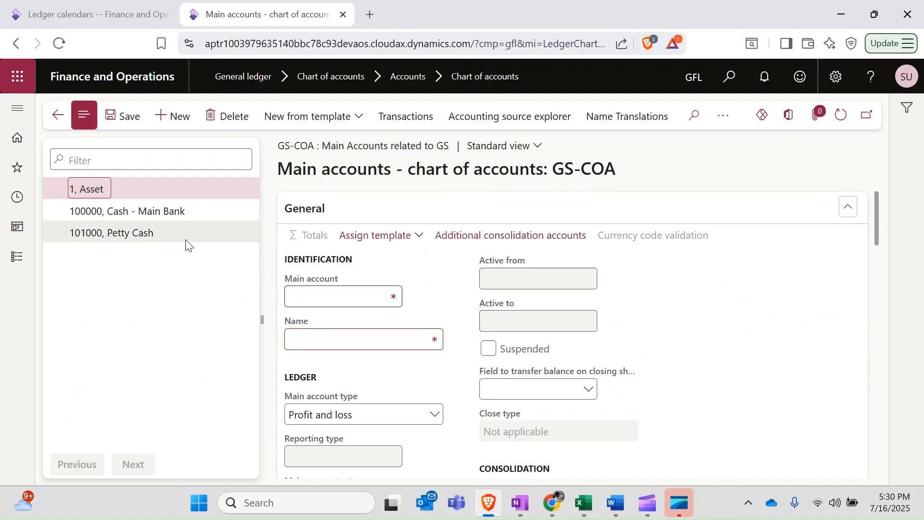
click(794, 123)
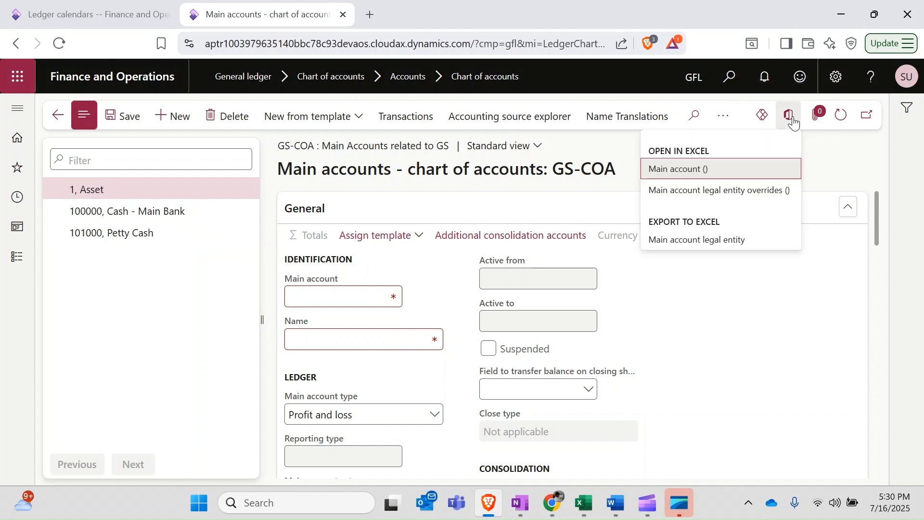
click(688, 171)
click(710, 197)
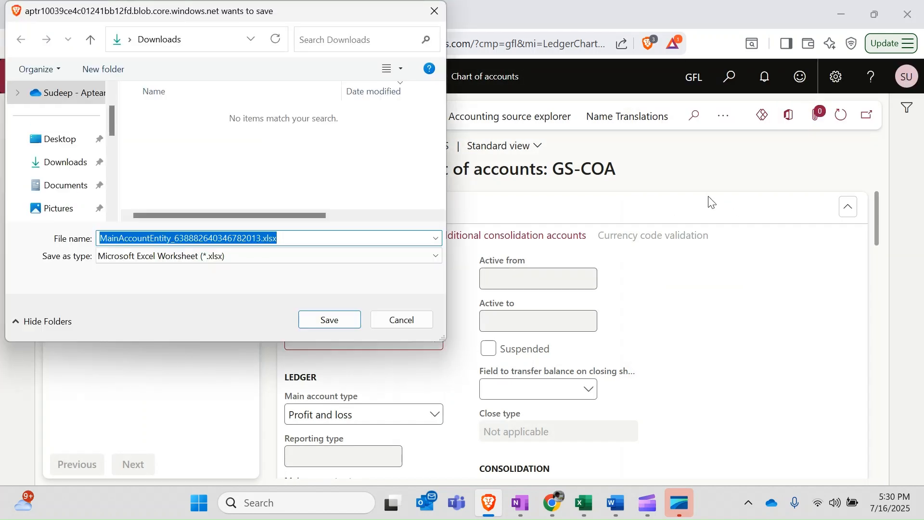
click(69, 144)
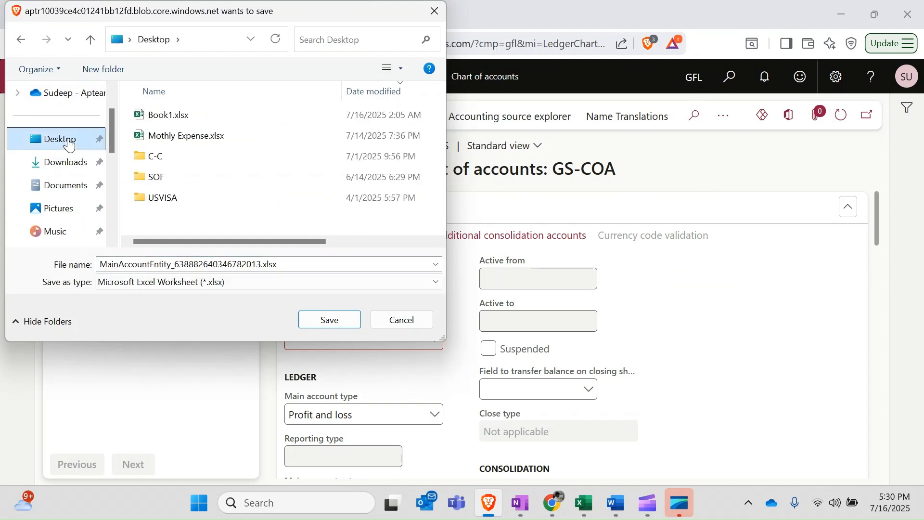
click(334, 325)
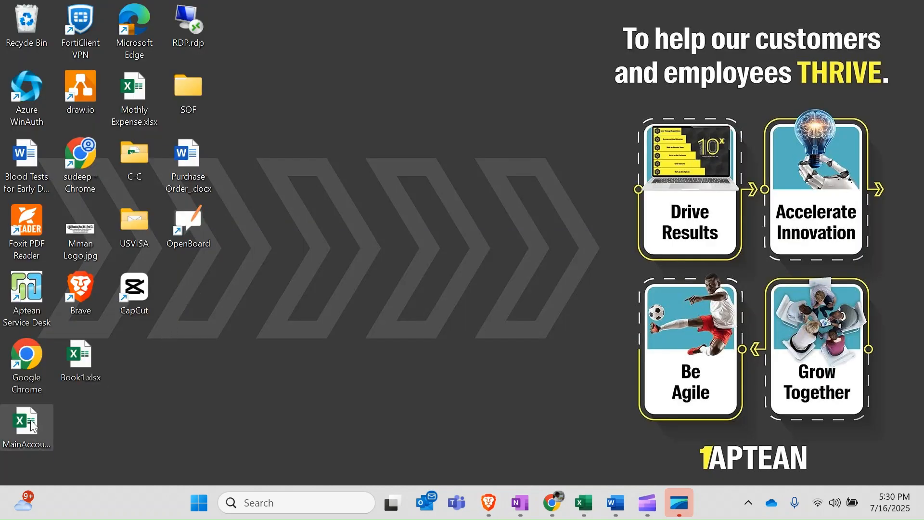
Open the MainAccountEntity workbook from the desktop for editing, and return to the Balance Sheet sheet of Book1.
double_click(32, 425)
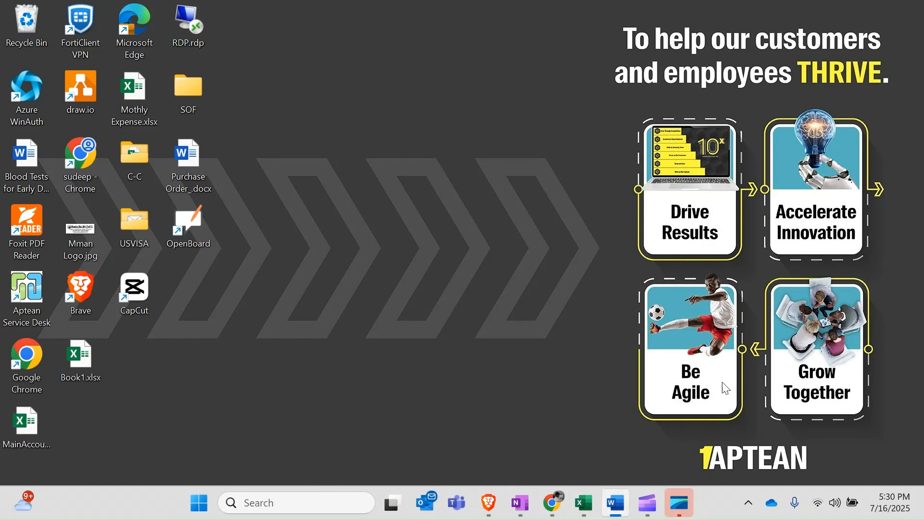
click(592, 503)
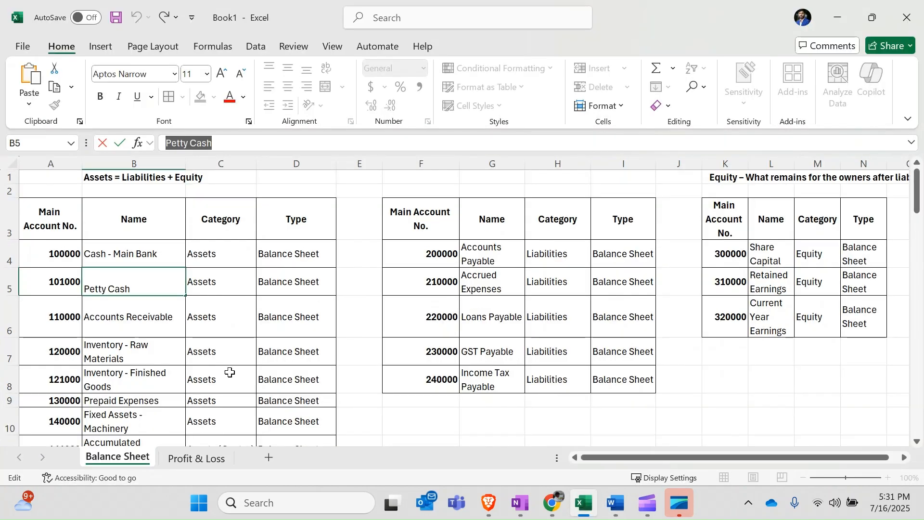
click(295, 351)
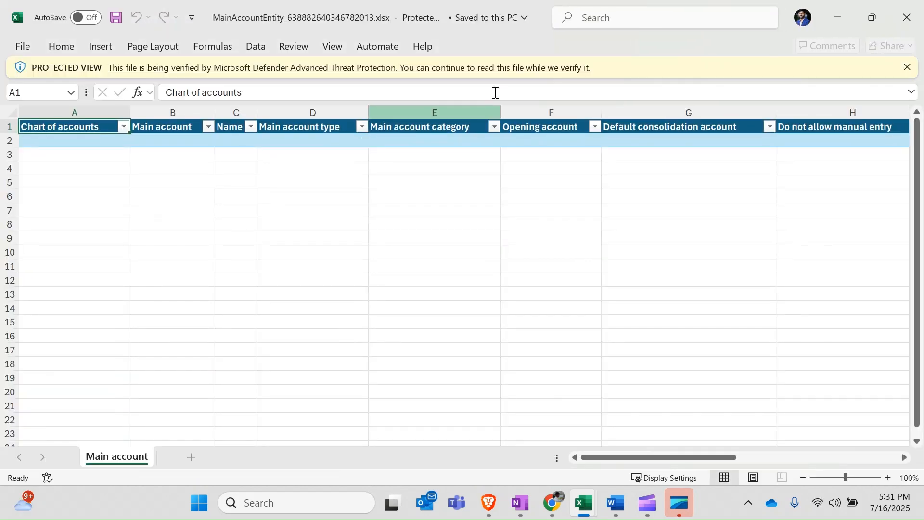
click(573, 69)
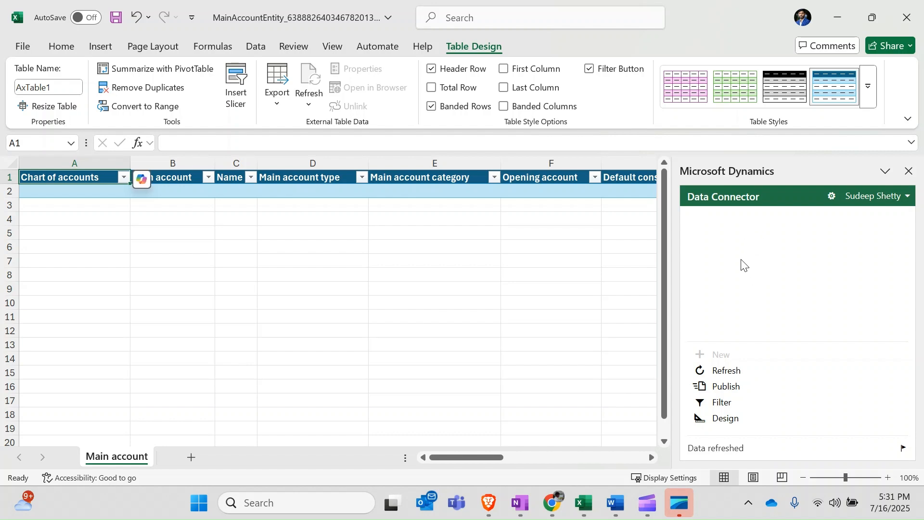
click(118, 236)
click(76, 191)
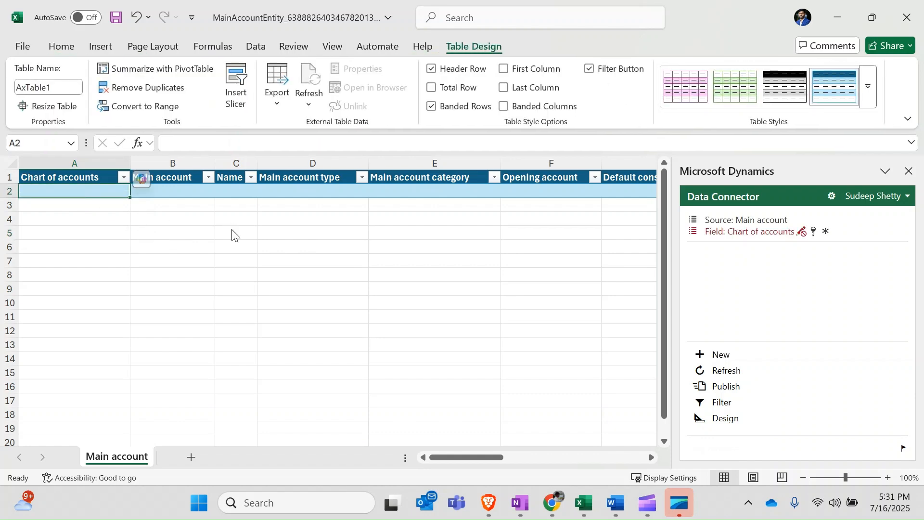
key(alt+Tab)
drag(62, 268, 61, 389)
key(ctrl+c)
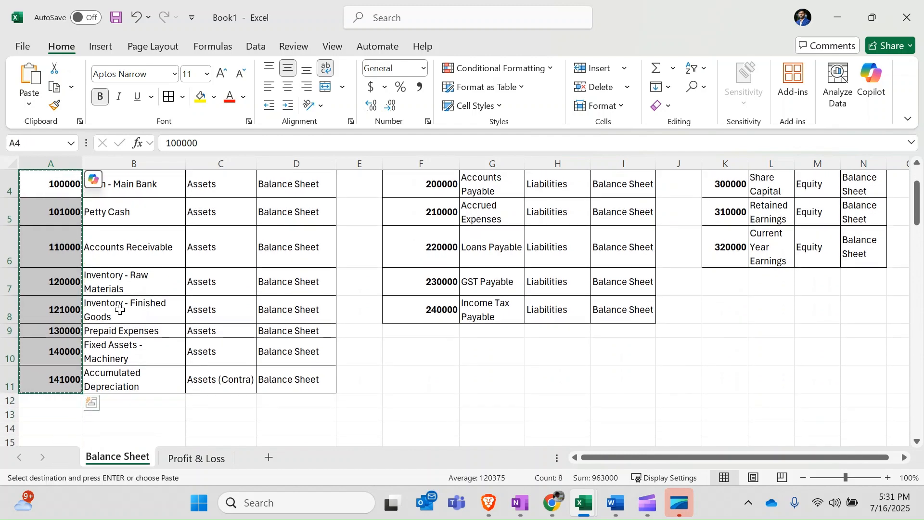
key(Escape)
Copy asset account numbers 110000 to 141000 from Book1 into the Main account column of the MainAccountEntity workbook, starting at B2.
scroll(106, 301, up, 1)
drag(65, 284, 57, 417)
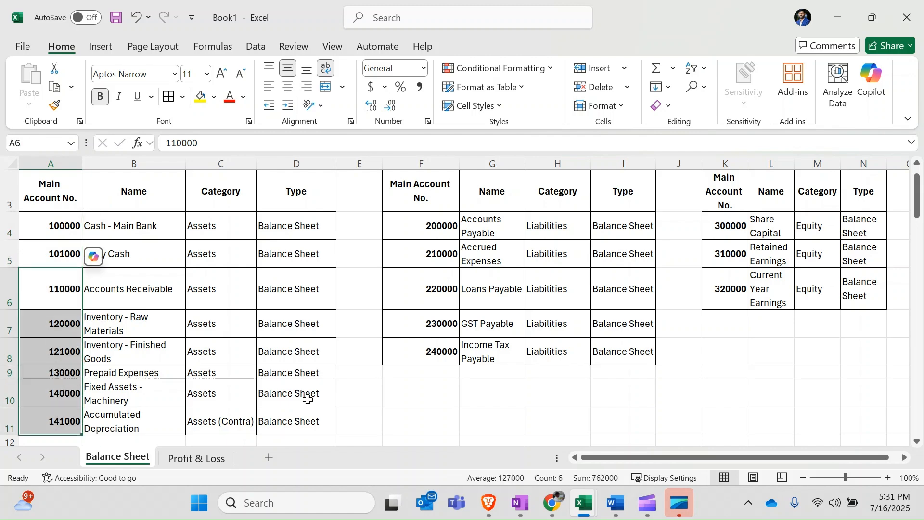
scroll(308, 399, down, 1)
key(ctrl+c)
key(alt+Tab)
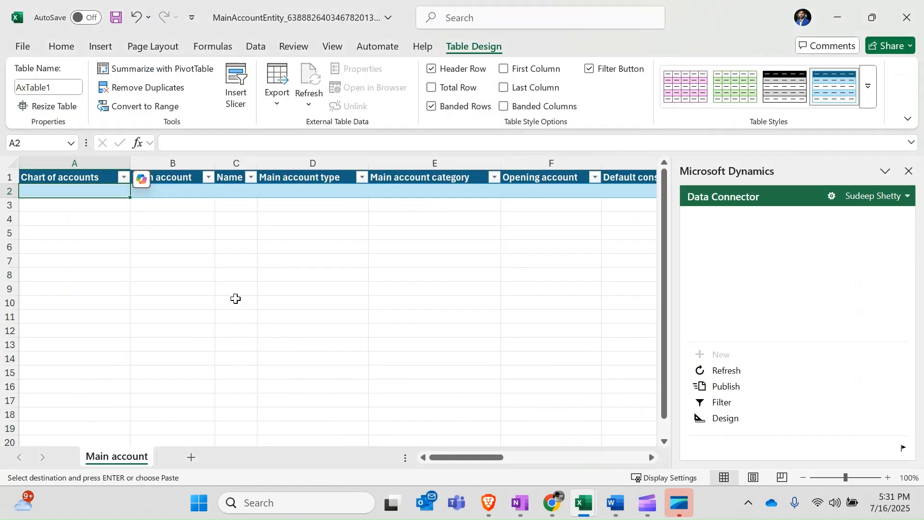
click(166, 188)
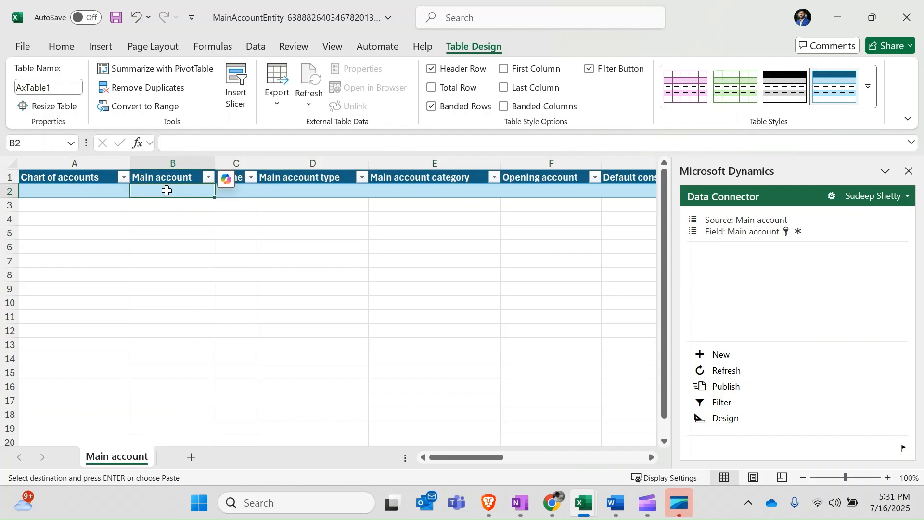
key(ctrl+v)
Copy the names Accounts Receivable through Accumulated Depreciation from Book1 into the Name column of the MainAccountEntity workbook, starting at C2.
key(alt+Tab)
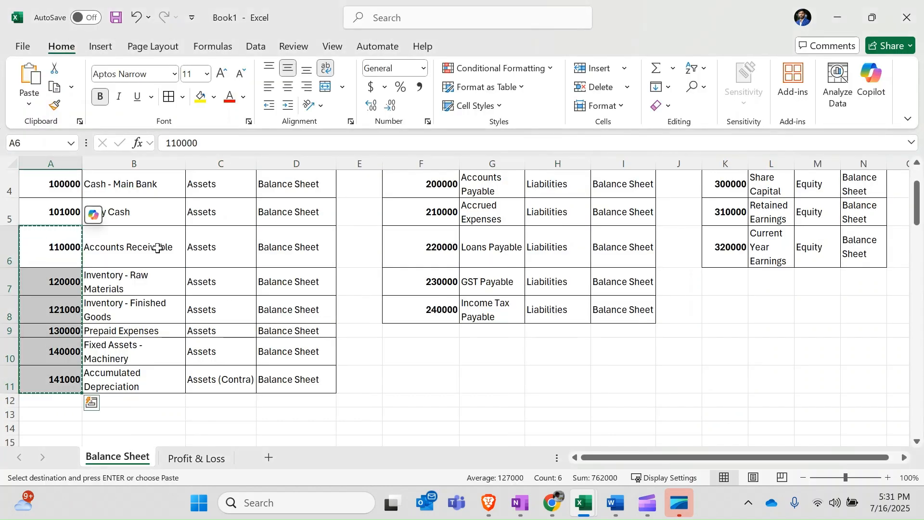
scroll(158, 247, up, 1)
drag(134, 298, 136, 424)
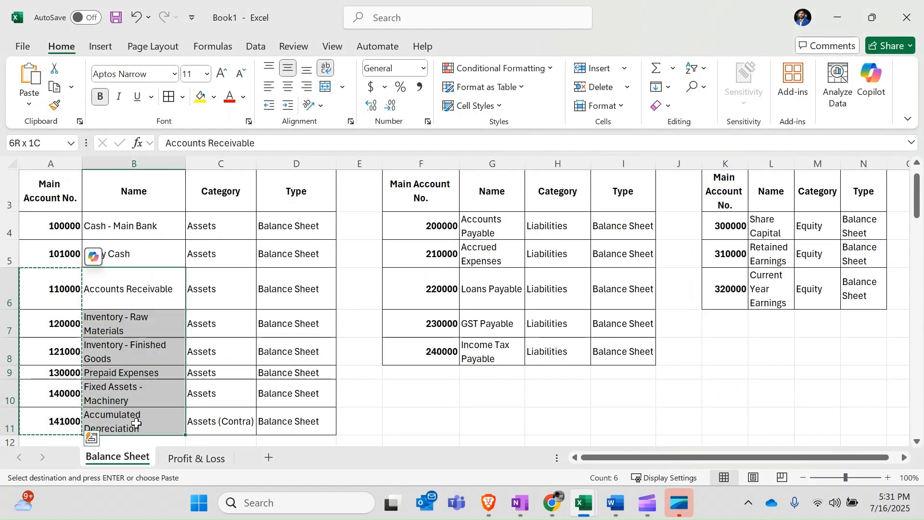
key(ctrl+c)
key(alt+Tab)
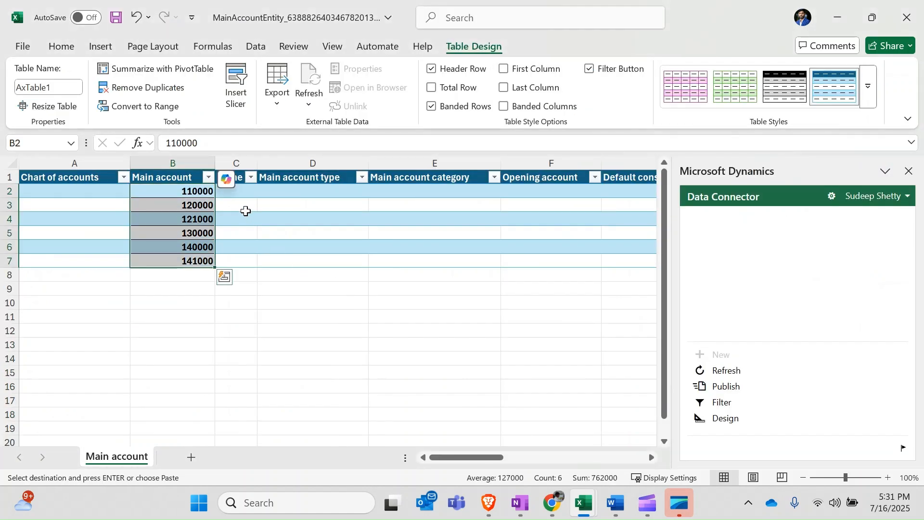
click(245, 193)
key(ctrl+v)
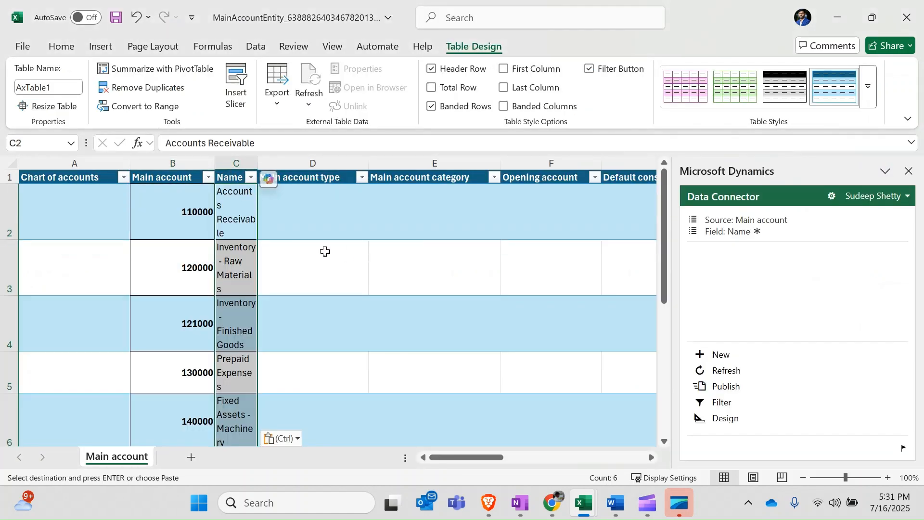
Copy liability accounts 200000 to 240000 with their names from Book1 into the MainAccountEntity table below account 141000, starting at B8.
key(alt+Tab)
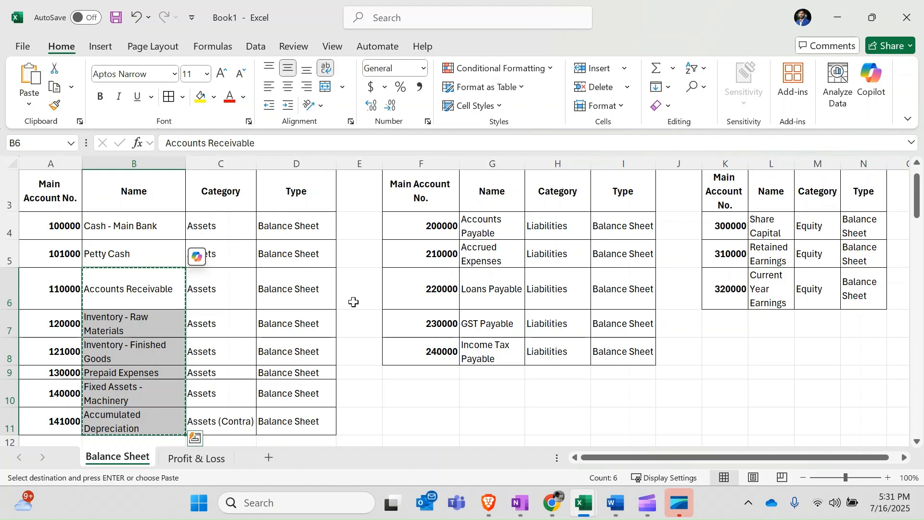
drag(423, 231, 483, 352)
key(ctrl+c)
key(alt+Tab)
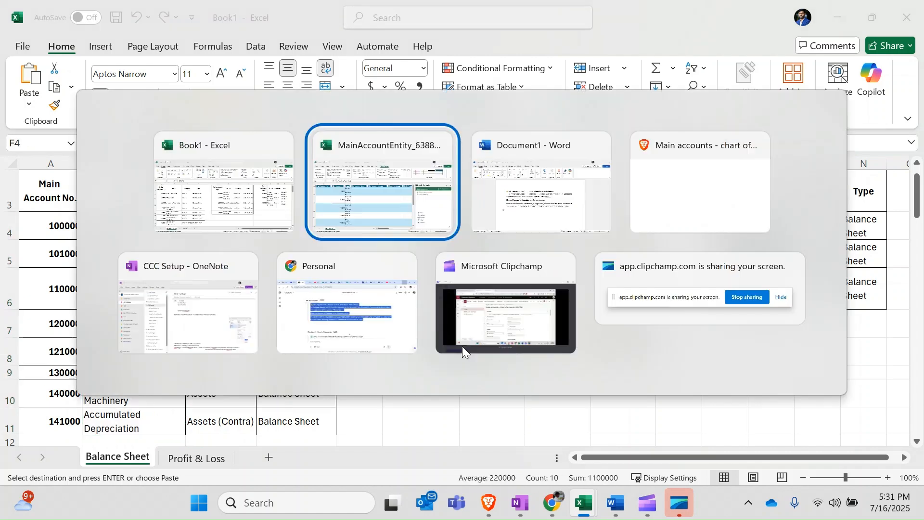
scroll(276, 365, down, 1)
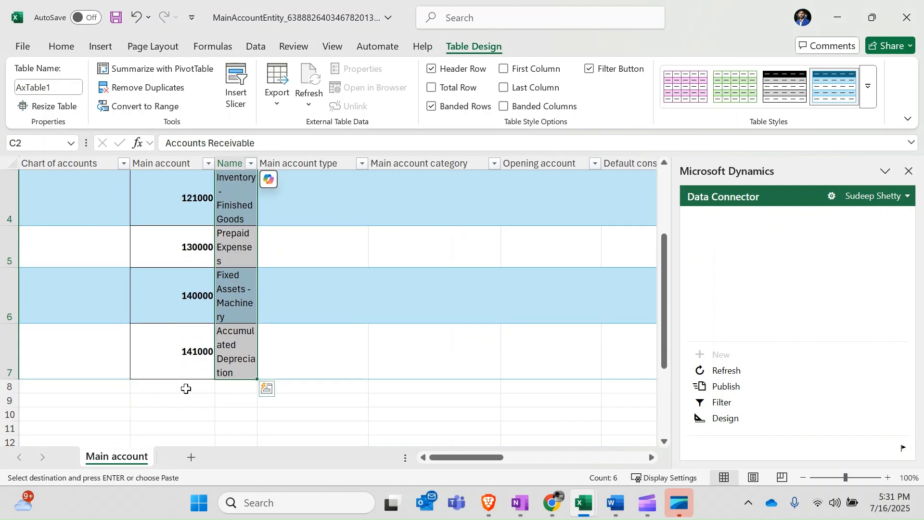
click(186, 389)
key(ctrl+v)
key(alt+Tab)
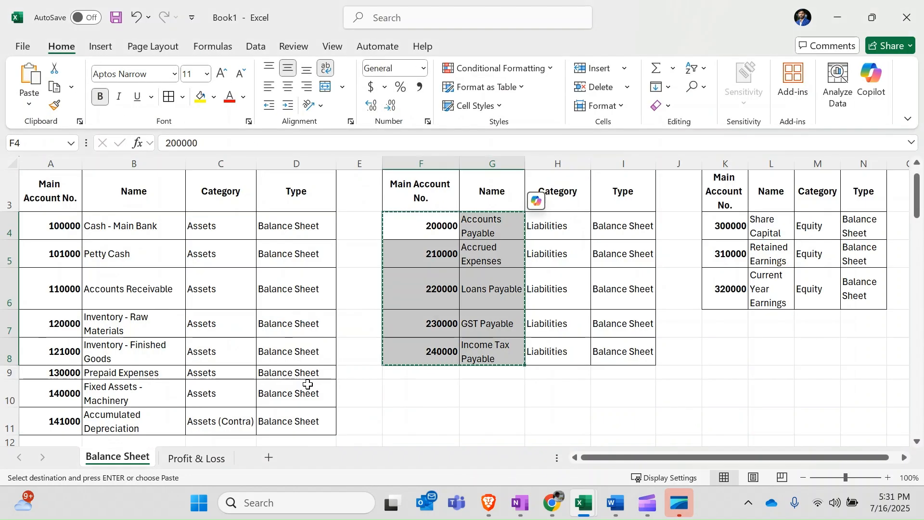
drag(210, 233, 211, 337)
key(alt+Tab)
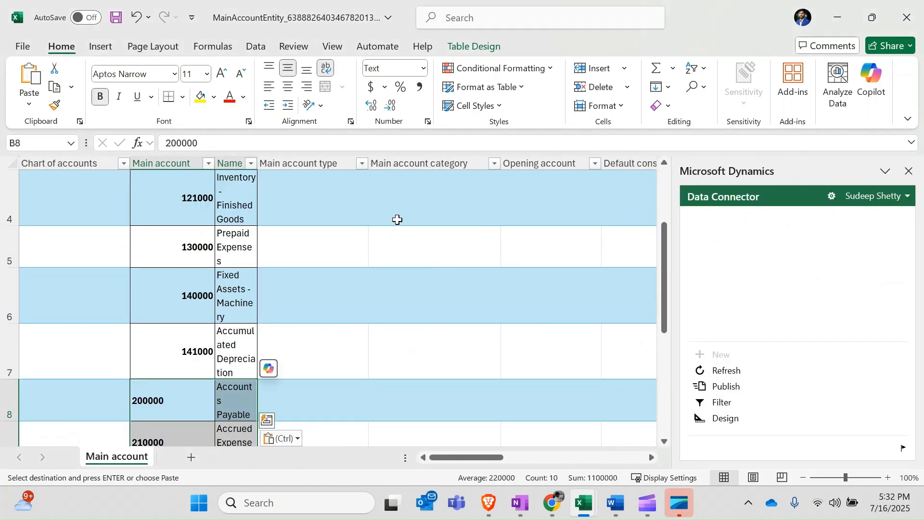
Set the main account type to Asset for accounts 121000 to 141000 in cells D4 to D7.
click(328, 206)
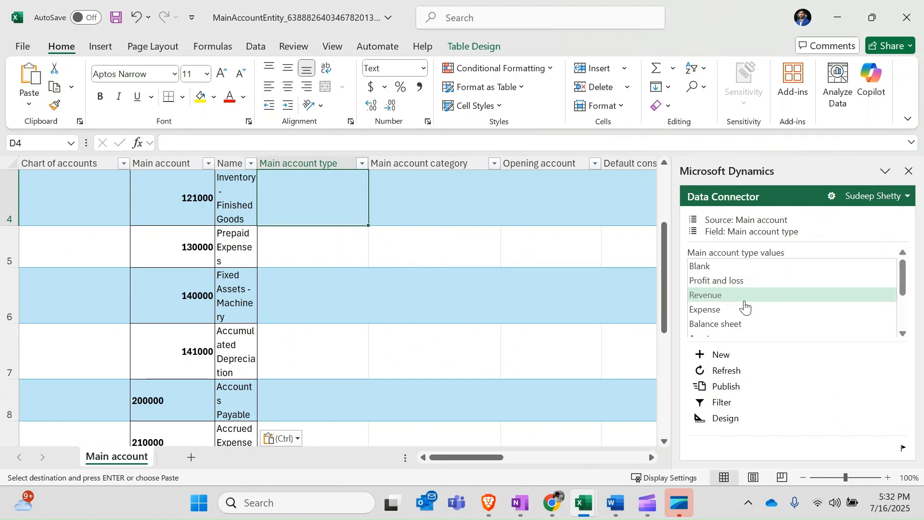
scroll(745, 307, down, 2)
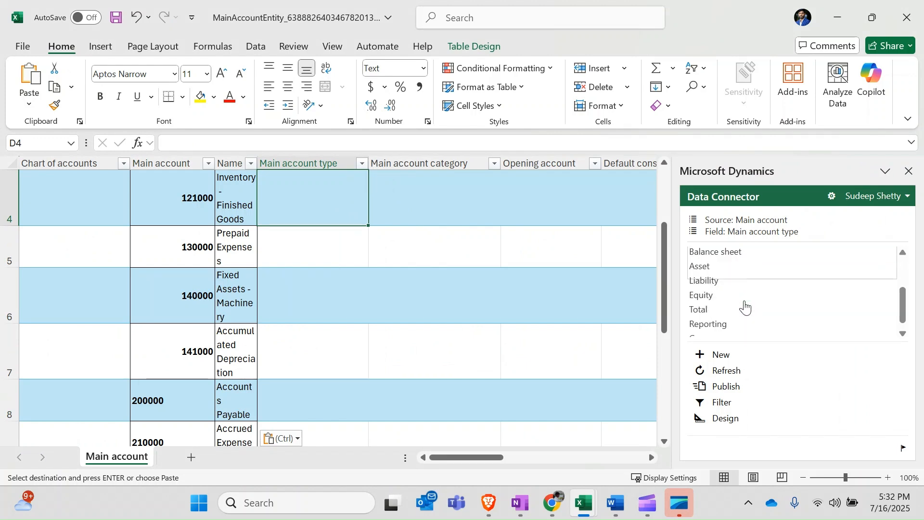
click(700, 271)
drag(305, 223, 316, 370)
scroll(316, 370, down, 1)
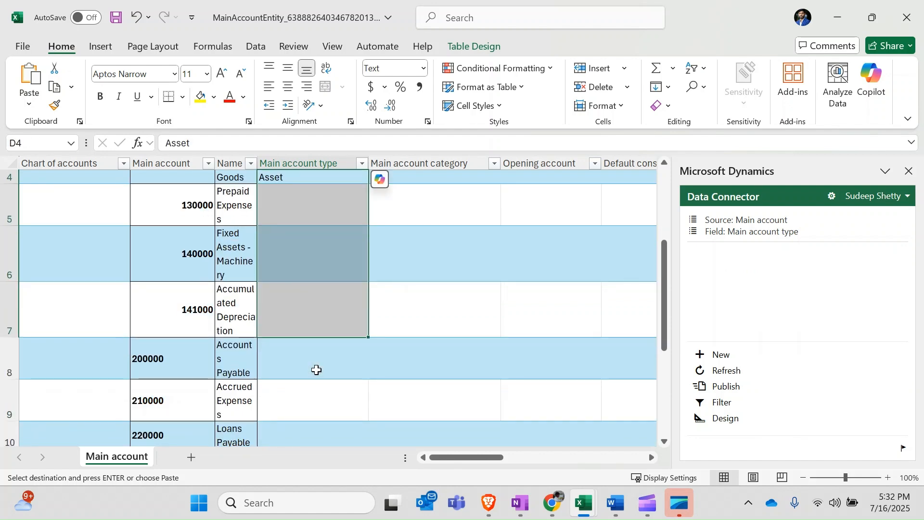
key(Return)
Set the main account type to Liability for accounts 200000 to 240000 in cells D8 to D12.
click(303, 360)
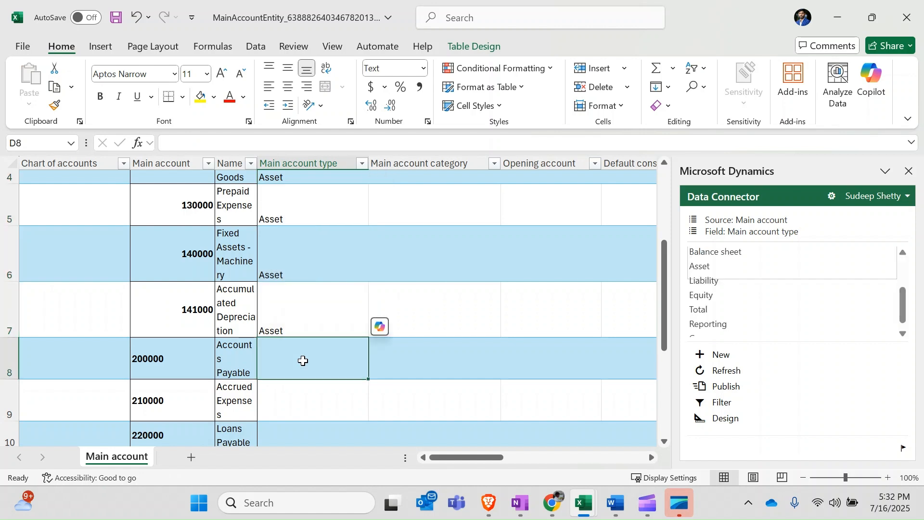
click(709, 285)
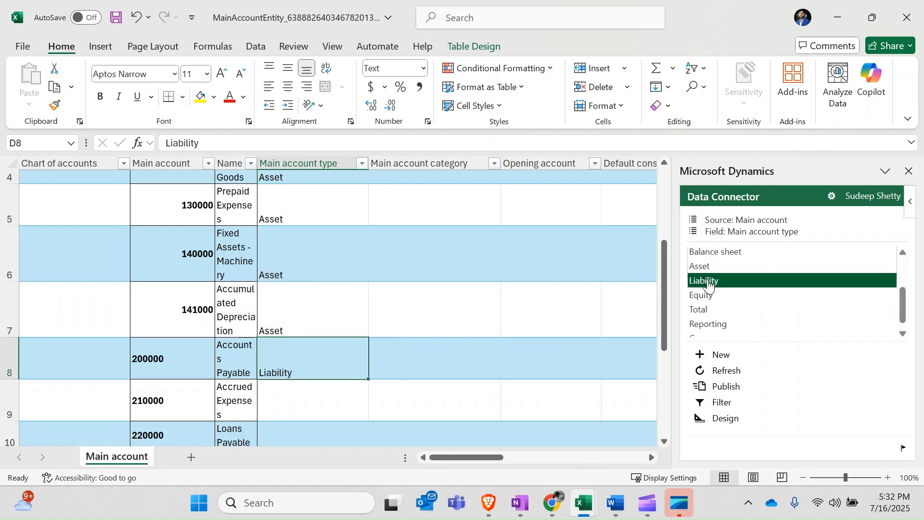
drag(313, 357, 324, 404)
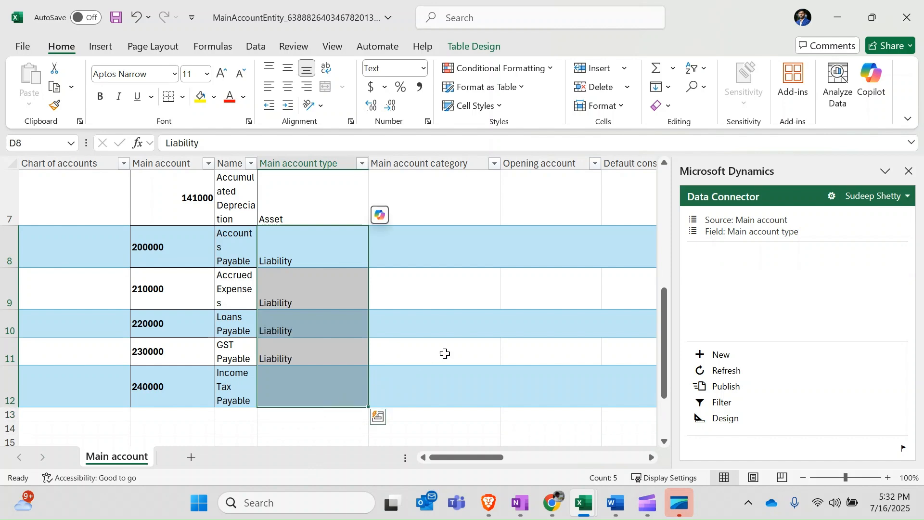
Set the main account type to Asset for accounts 110000 and 120000 in cells D2 and D3.
scroll(440, 352, up, 3)
scroll(447, 353, up, 3)
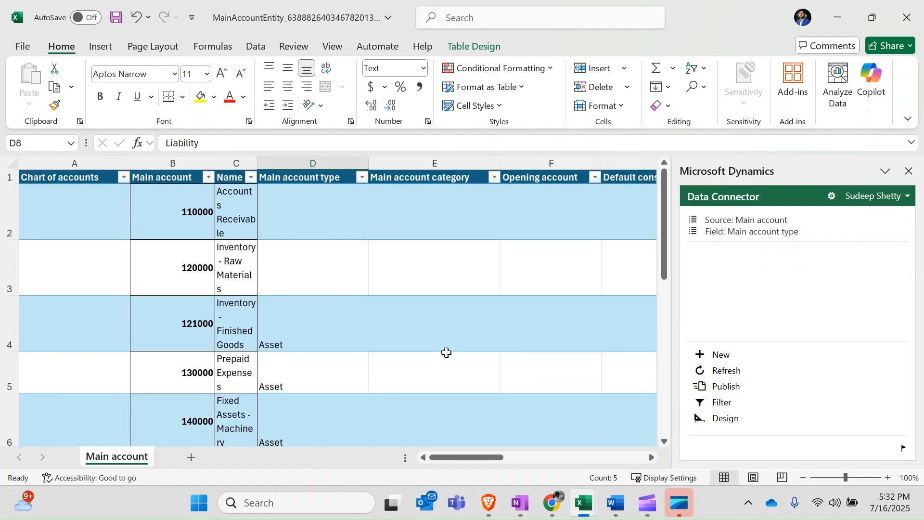
click(303, 326)
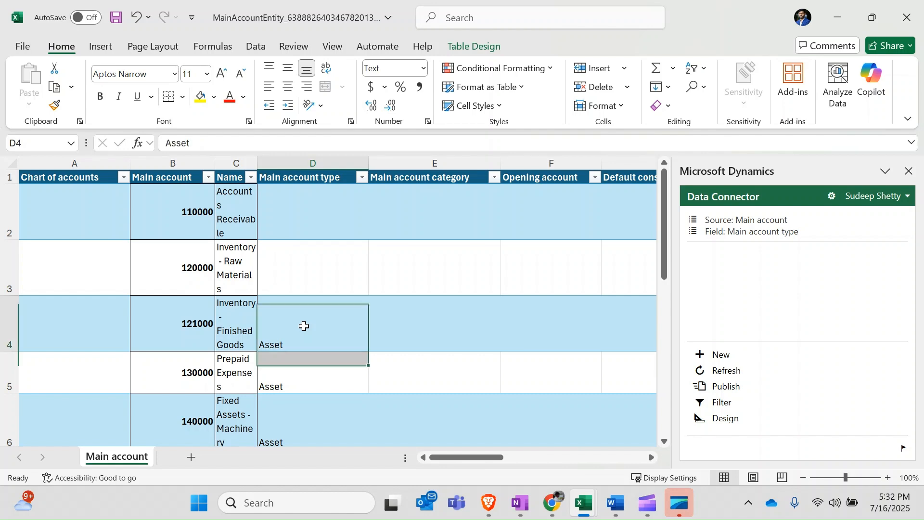
key(ctrl+c)
click(328, 229)
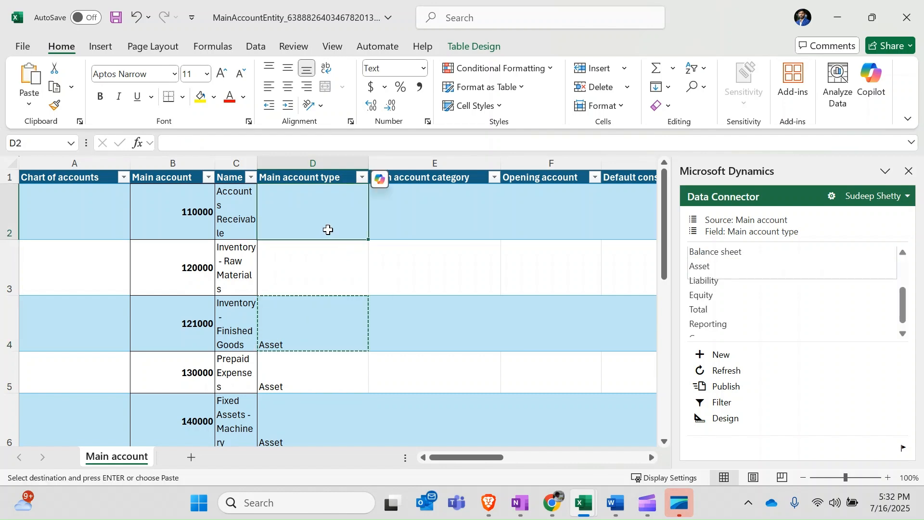
key(ctrl+v)
click(314, 261)
key(ctrl+v)
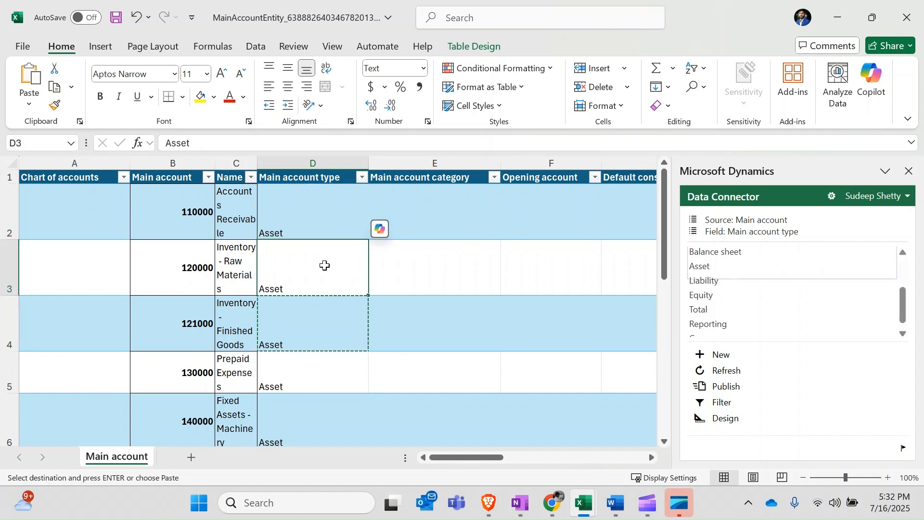
key(Escape)
click(418, 225)
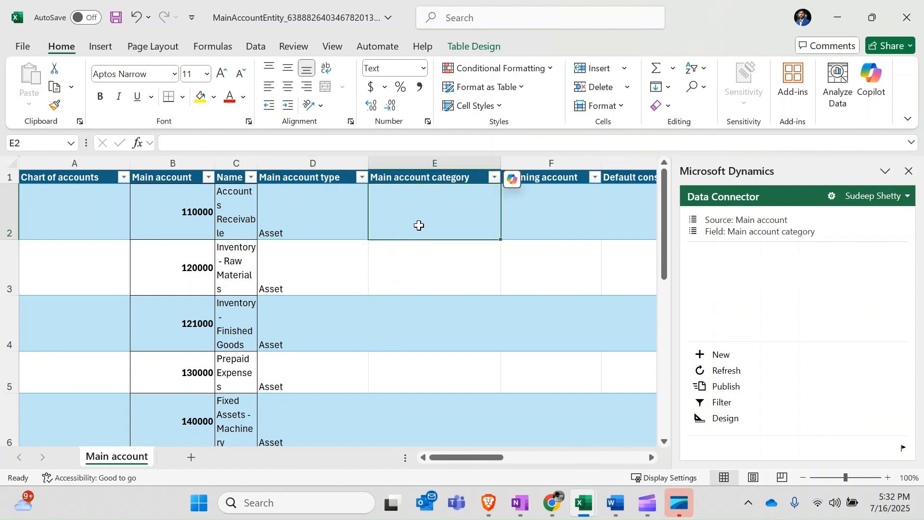
click(298, 215)
scroll(261, 306, down, 3)
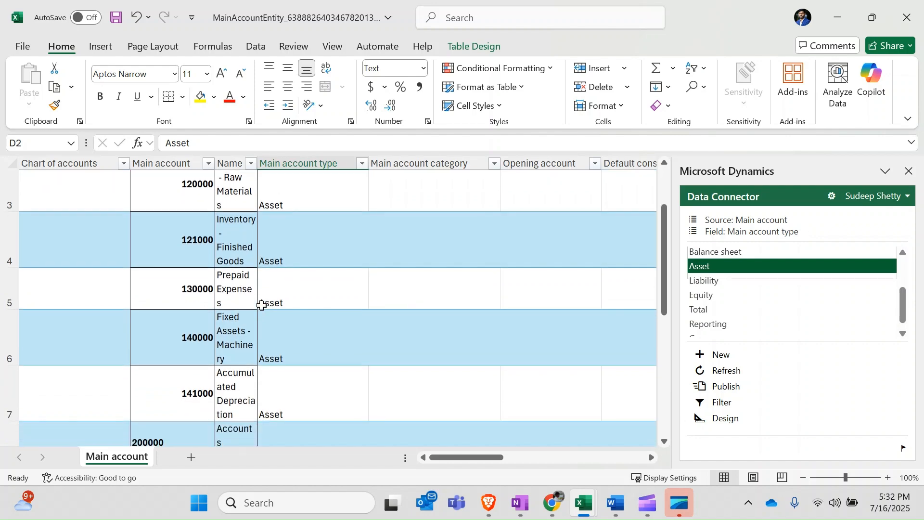
scroll(261, 305, down, 1)
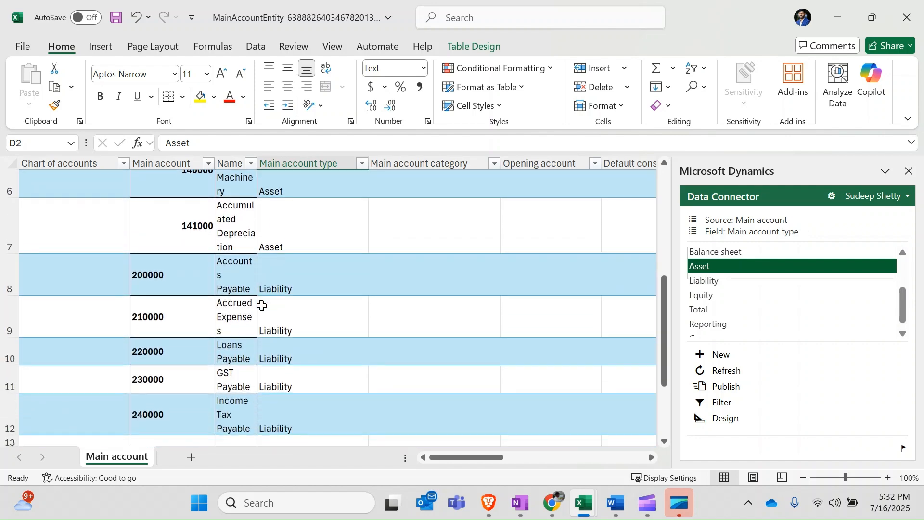
scroll(261, 305, up, 2)
scroll(262, 305, up, 1)
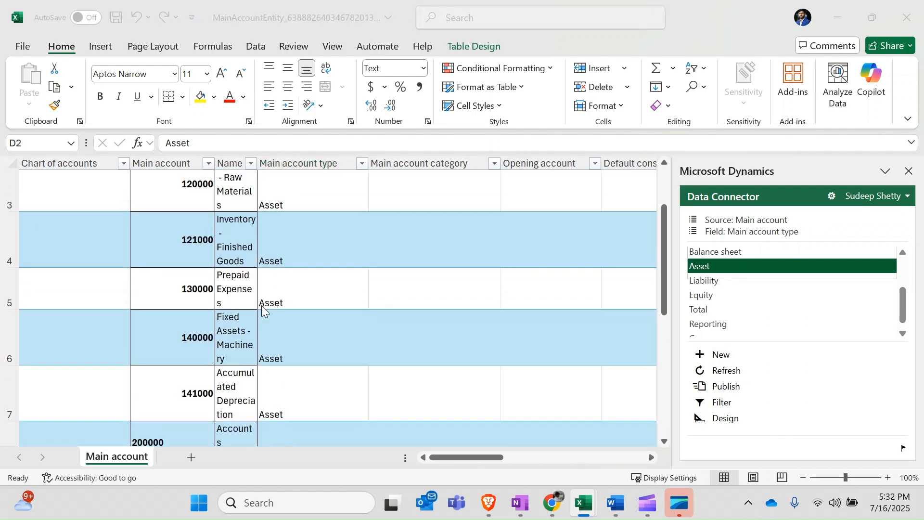
key(alt+Tab)
key(alt+Tab)
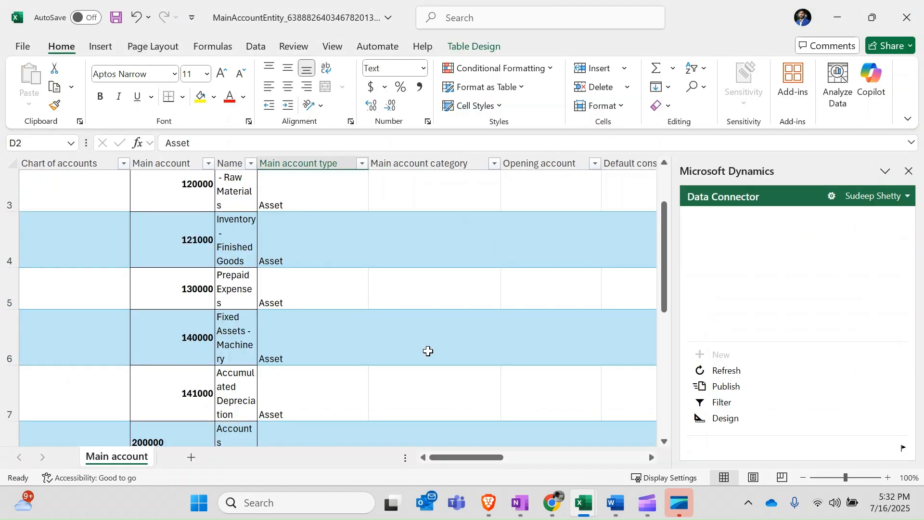
Copy the chart of accounts name GS-COA from Finance and Operations in the browser into cell A2 of the MainAccountEntity workbook.
click(490, 503)
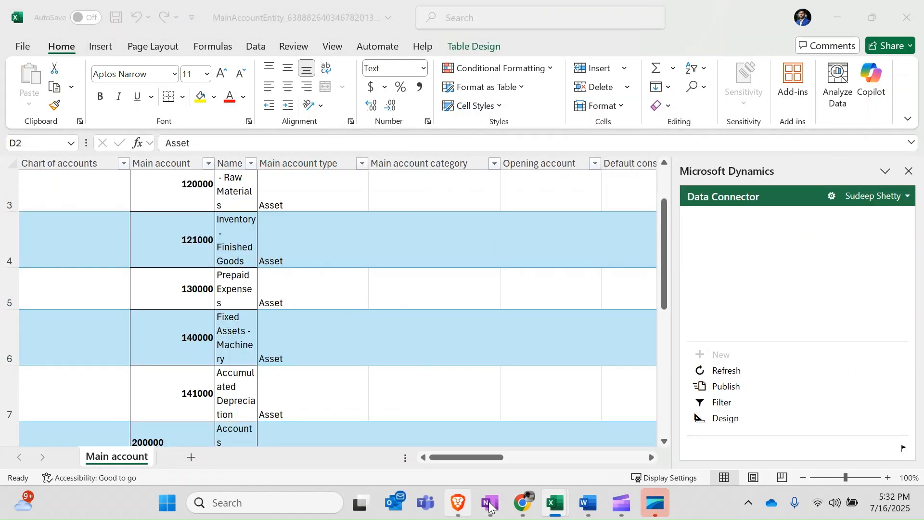
click(59, 117)
drag(307, 211, 262, 212)
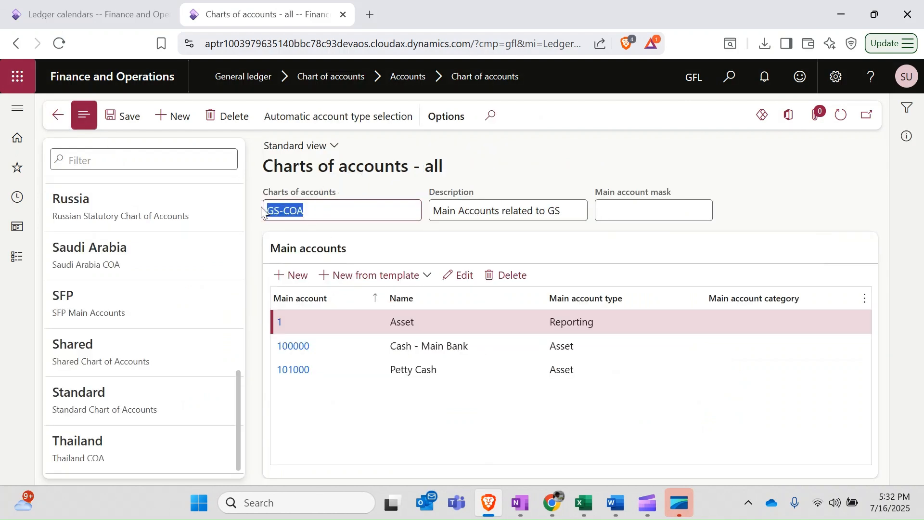
click(840, 16)
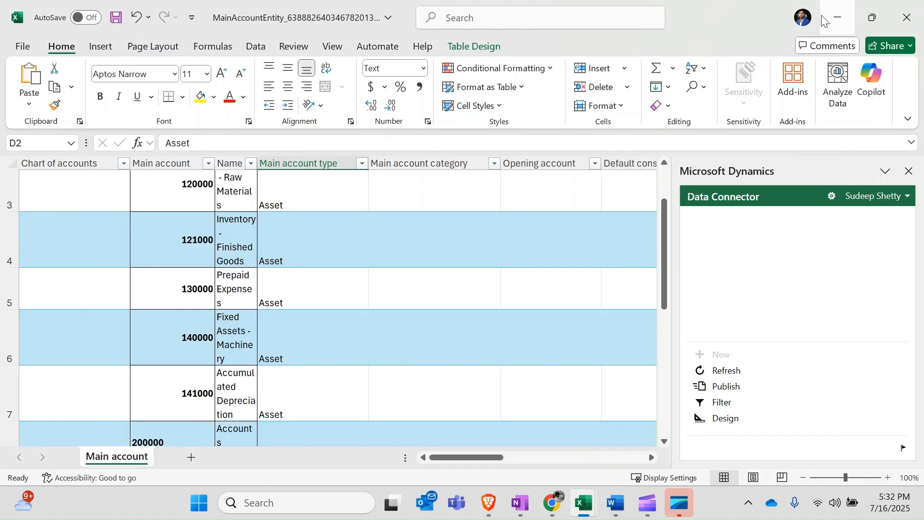
click(75, 196)
scroll(75, 195, up, 1)
click(87, 226)
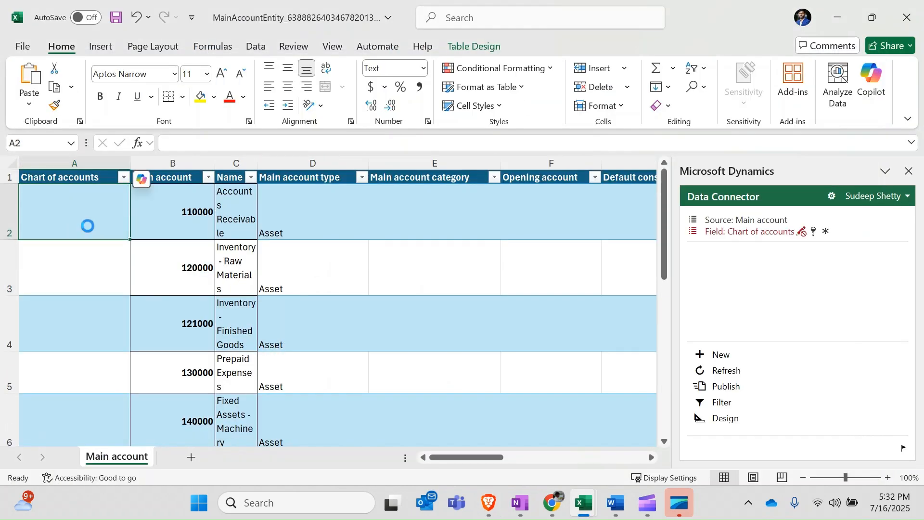
key(ctrl+v)
Fill GS-COA down the Chart of accounts column from A2 to A12.
drag(66, 229, 95, 379)
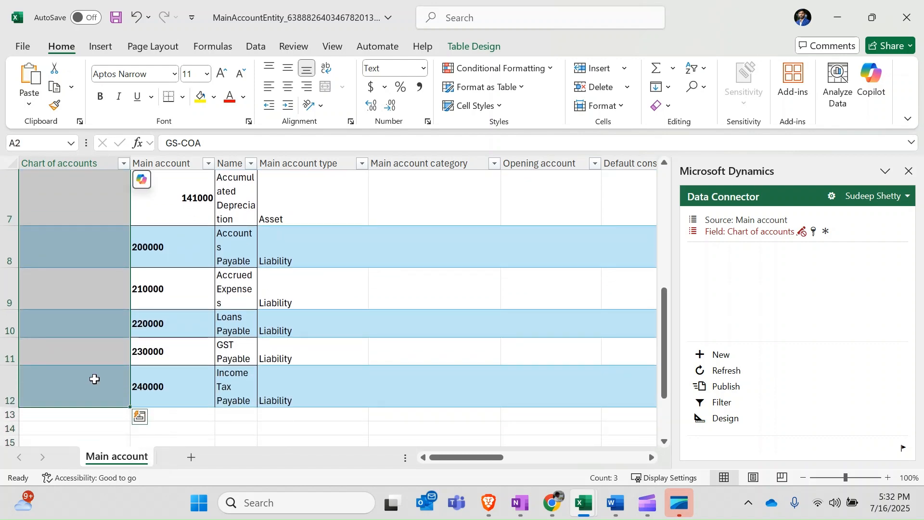
key(ctrl+d)
scroll(140, 367, up, 2)
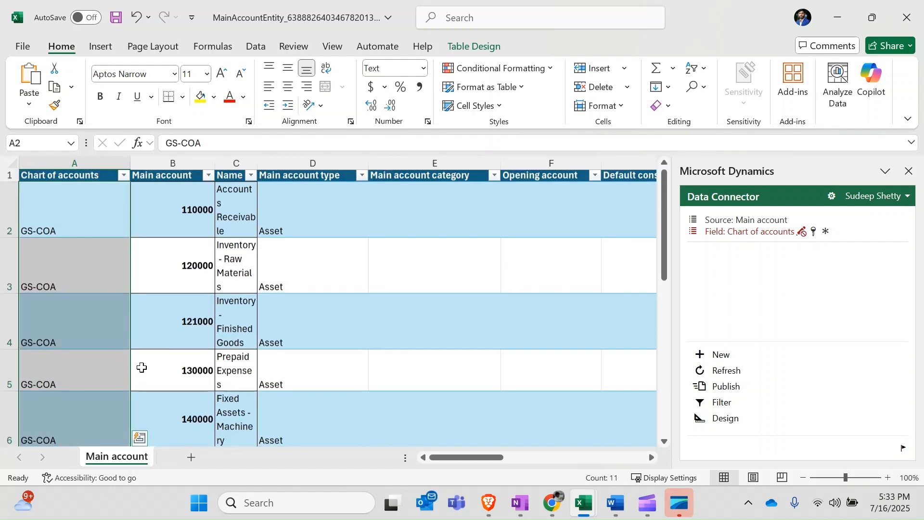
scroll(310, 346, down, 3)
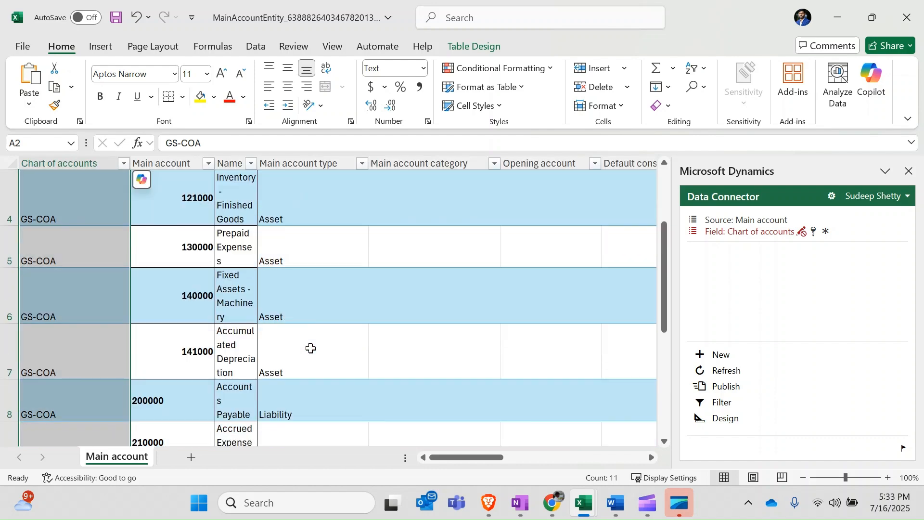
scroll(310, 348, down, 1)
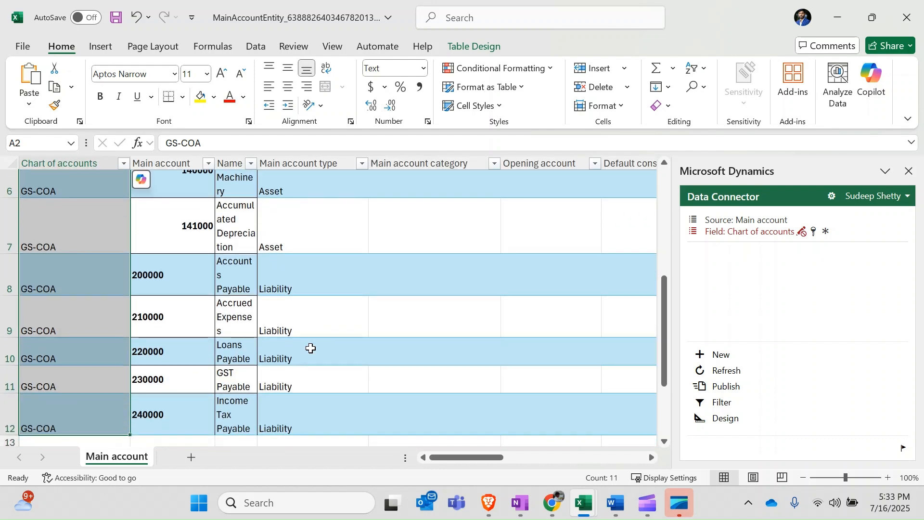
scroll(309, 347, down, 1)
Copy equity accounts 300000 to 320000 with their names from Book1 into the MainAccountEntity table below account 240000, starting at B13.
key(alt+Tab)
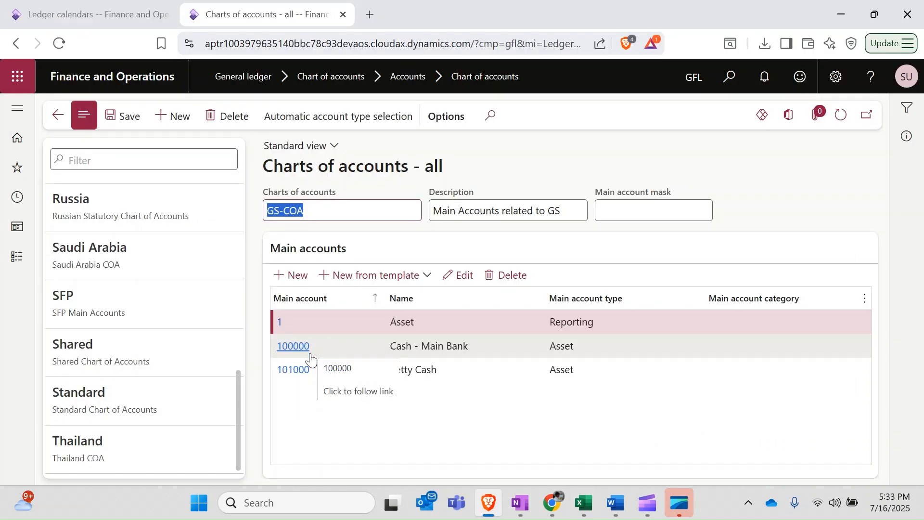
click(584, 503)
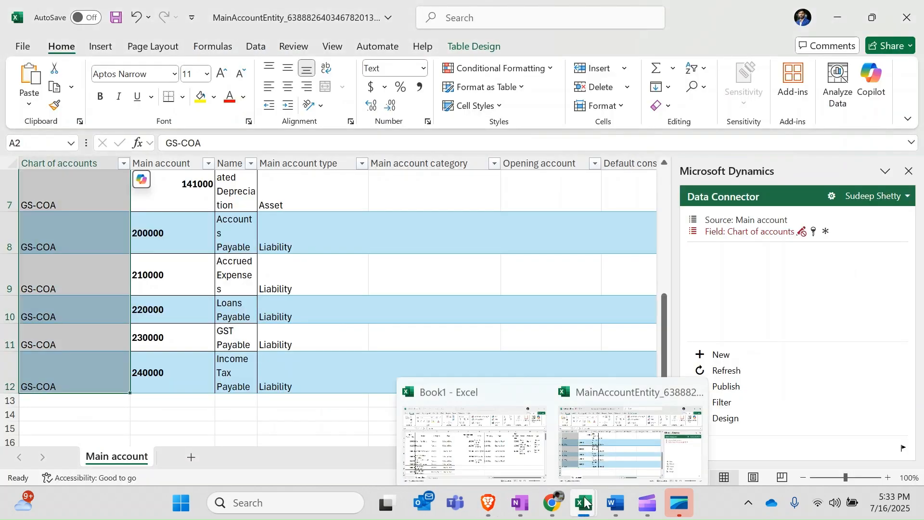
mouse_move(552, 503)
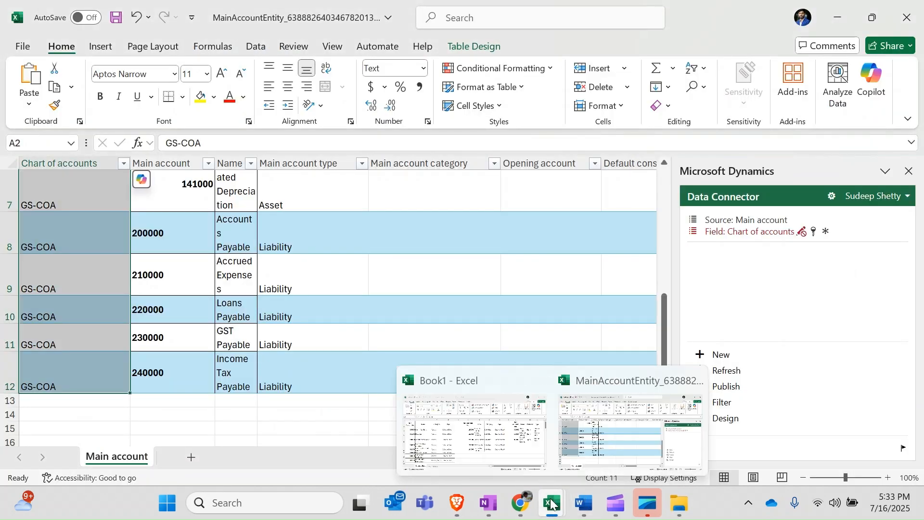
click(474, 434)
scroll(714, 343, up, 1)
drag(731, 257, 770, 299)
key(ctrl+c)
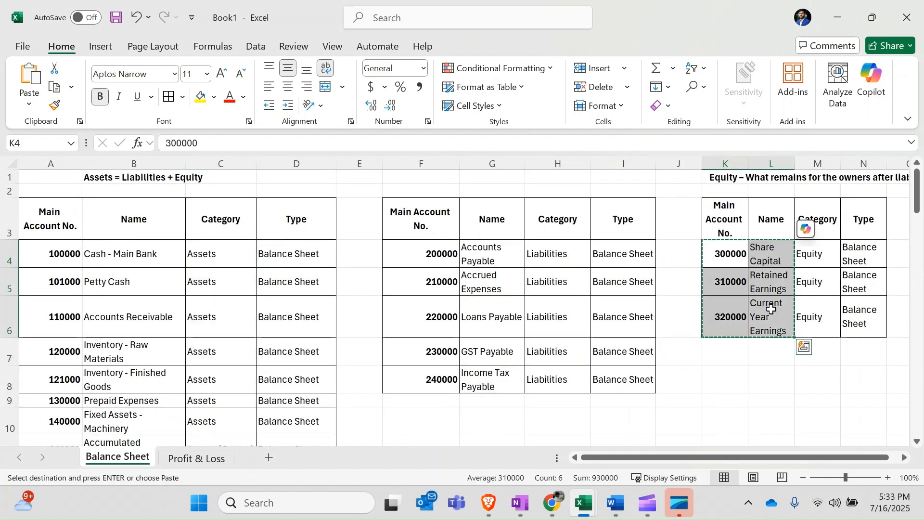
key(alt+Tab)
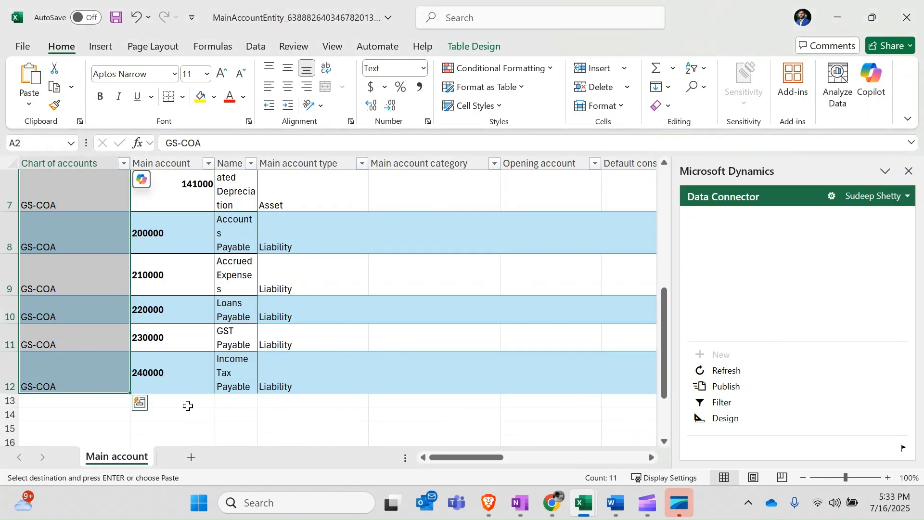
click(187, 405)
key(ctrl+v)
Set the main account type to Equity for accounts 300000 to 320000 in cells D13 to D15.
click(300, 411)
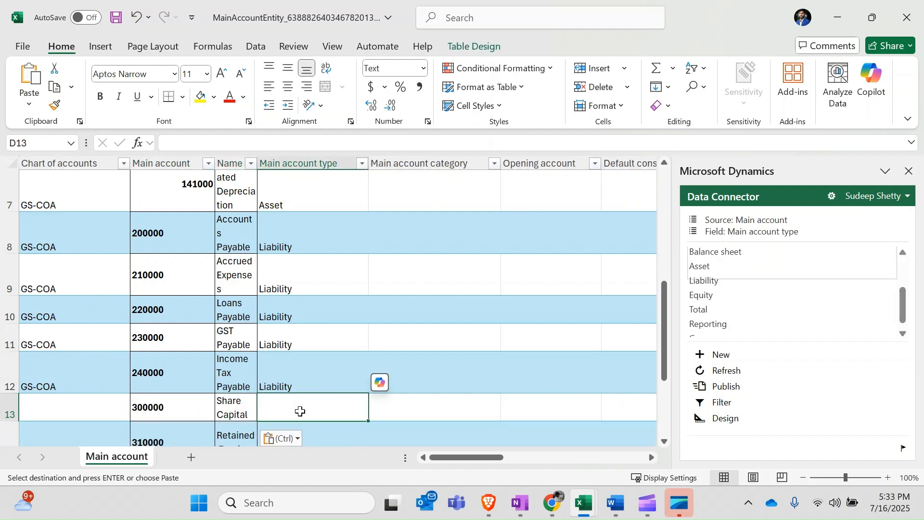
click(716, 297)
scroll(299, 367, down, 1)
drag(299, 367, 298, 409)
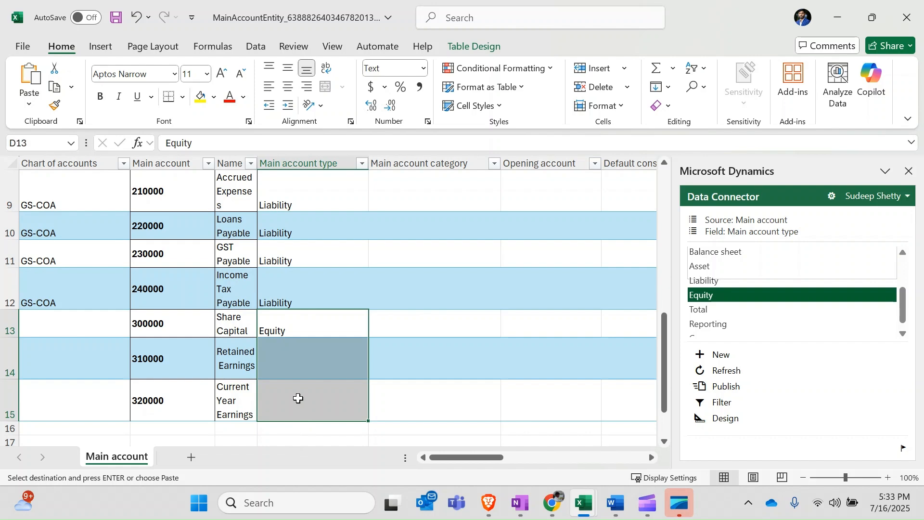
key(Return)
Extend the GS-COA chart of accounts value from A12 down to A15 for the equity accounts.
drag(54, 296, 57, 402)
key(ctrl+d)
scroll(303, 378, down, 1)
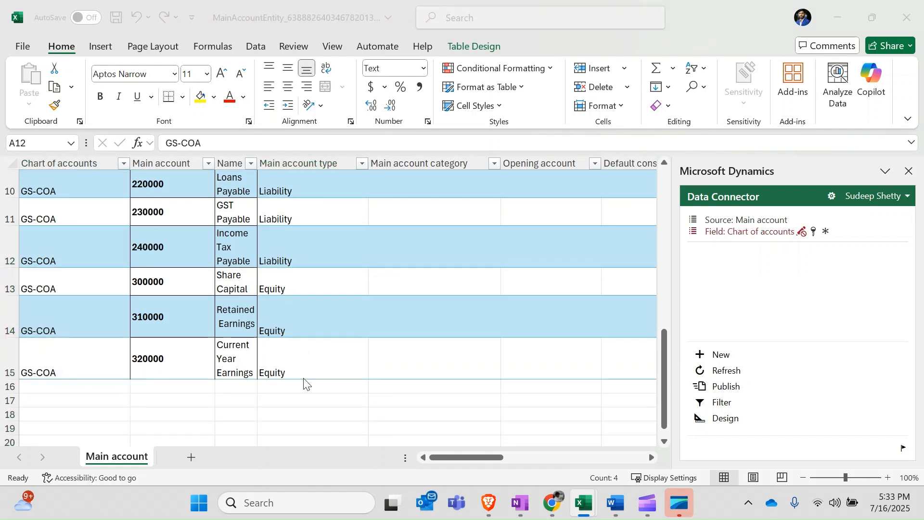
Copy revenue accounts 400000 to 410000 with their names from Book1's Profit & Loss sheet into the MainAccountEntity table, starting at B16.
key(alt+Tab)
click(193, 456)
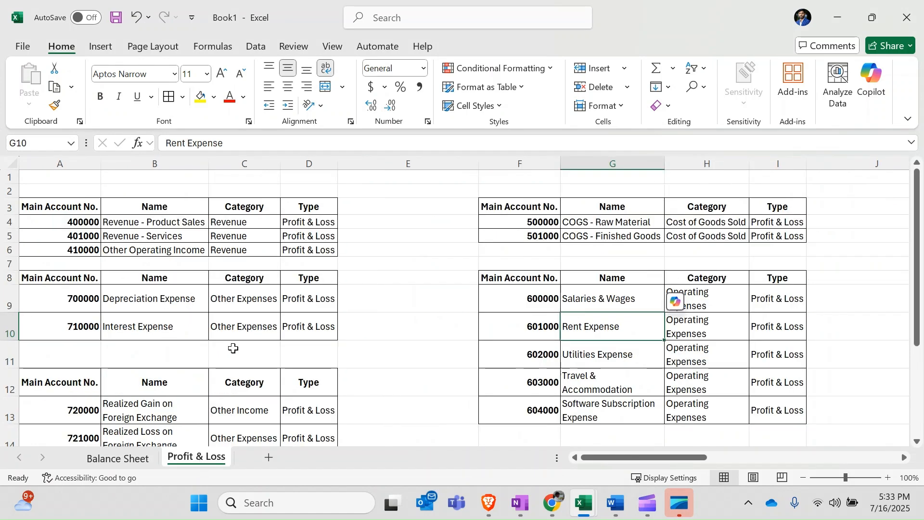
drag(70, 223, 172, 250)
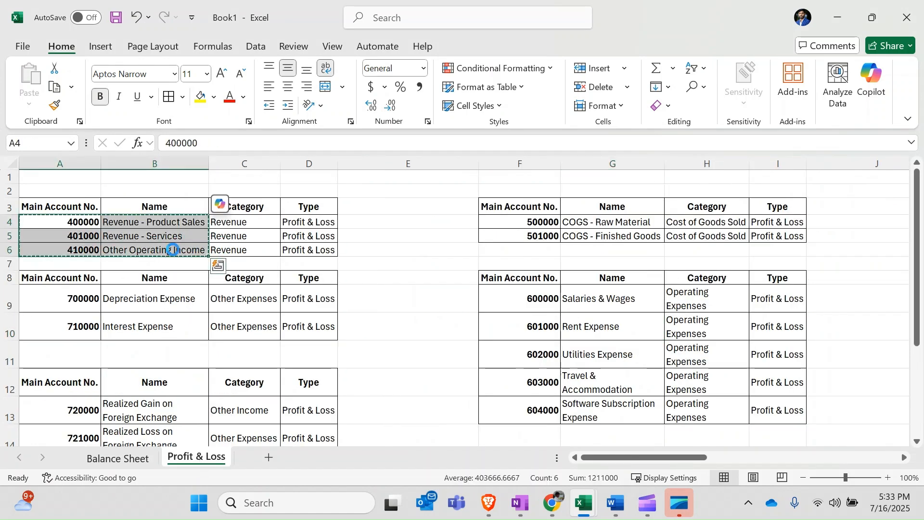
key(ctrl+c)
key(alt+Tab)
scroll(278, 382, down, 1)
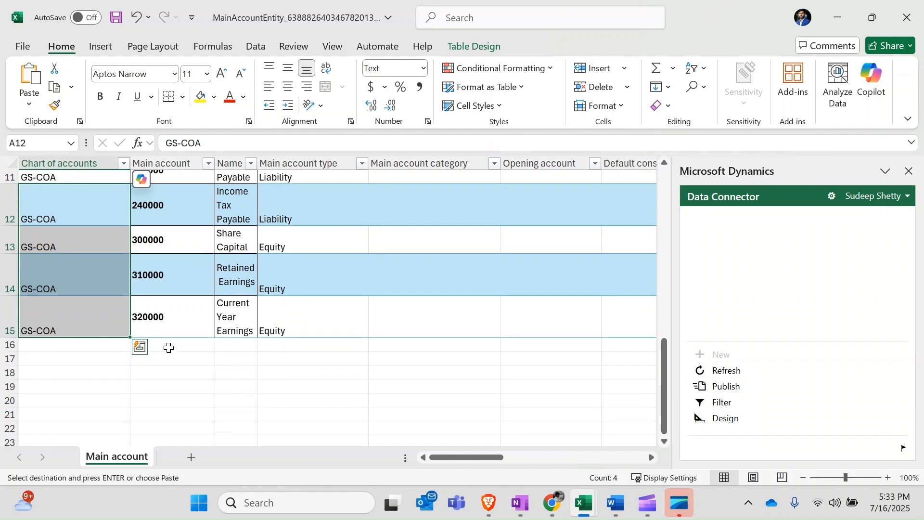
click(168, 346)
key(ctrl+v)
Copy Depreciation Expense 700000 and Interest Expense 710000 from Book1 into the MainAccountEntity table, starting at B19.
key(alt+Tab)
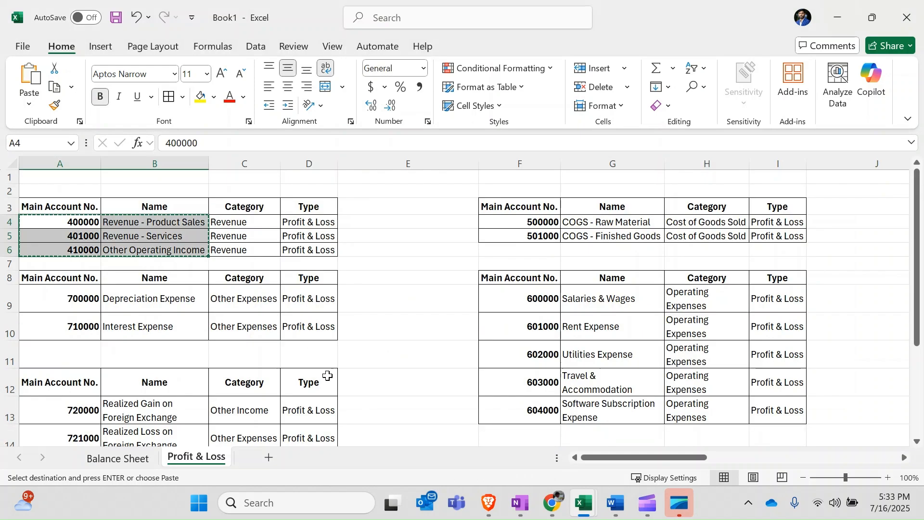
drag(90, 292, 161, 324)
key(ctrl+c)
key(alt+Tab)
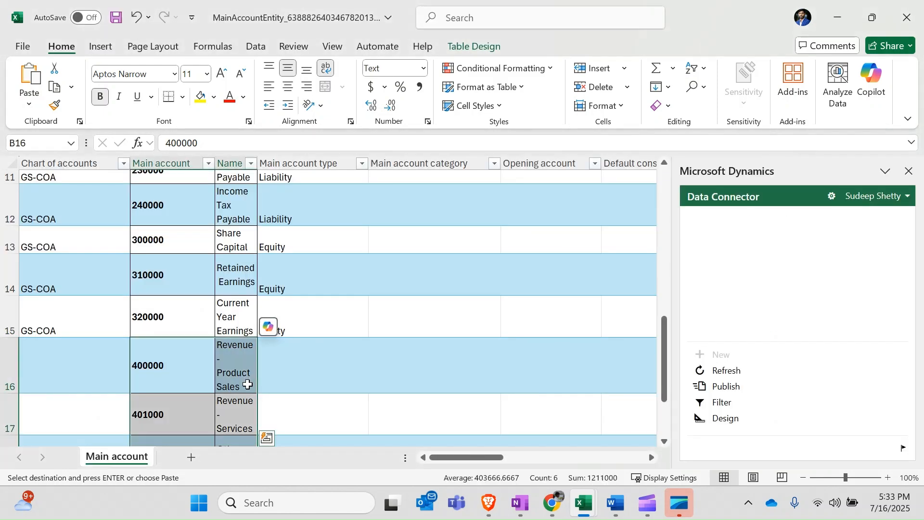
scroll(162, 378, down, 3)
click(162, 379)
key(ctrl+v)
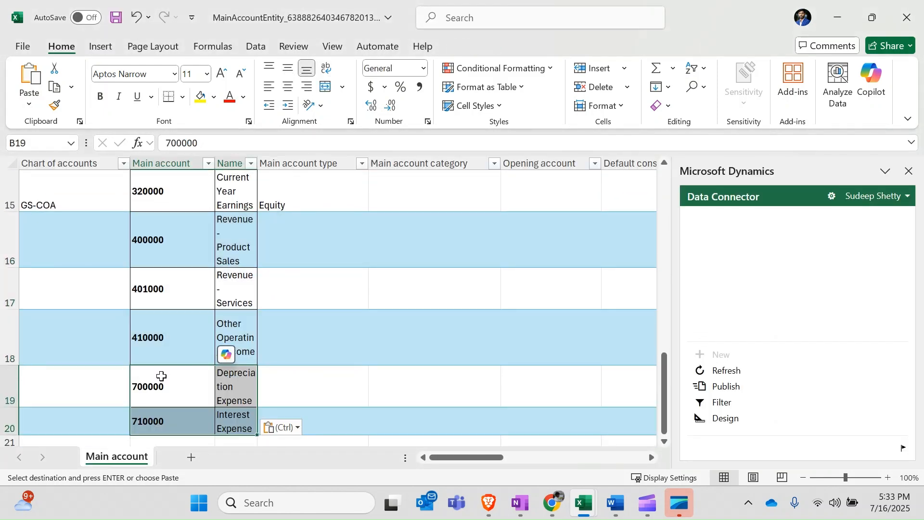
Copy realized foreign exchange accounts 720000 and 721000 with their names from Book1 into the MainAccountEntity table at B21, then return to Book1.
key(alt+Tab)
scroll(150, 364, down, 2)
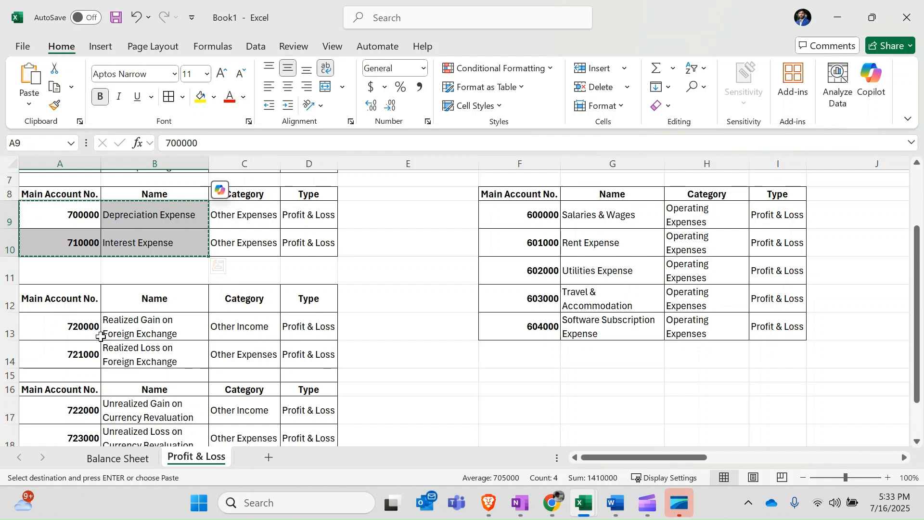
drag(86, 331, 145, 356)
key(ctrl+c)
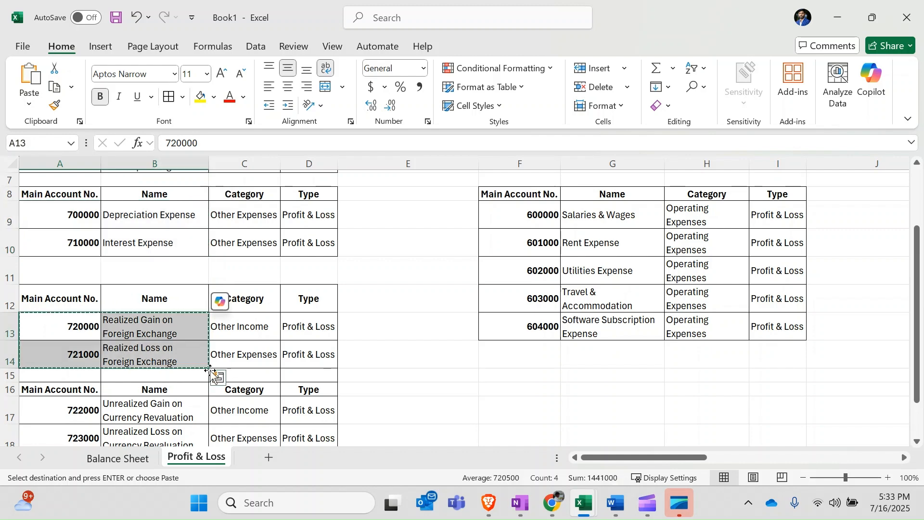
key(alt+Tab)
scroll(241, 375, down, 2)
click(150, 320)
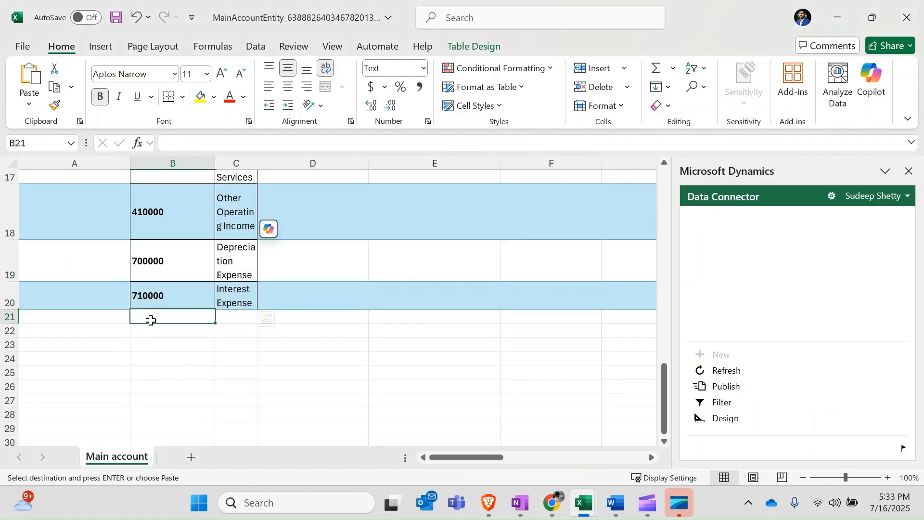
key(ctrl+v)
key(alt+Tab)
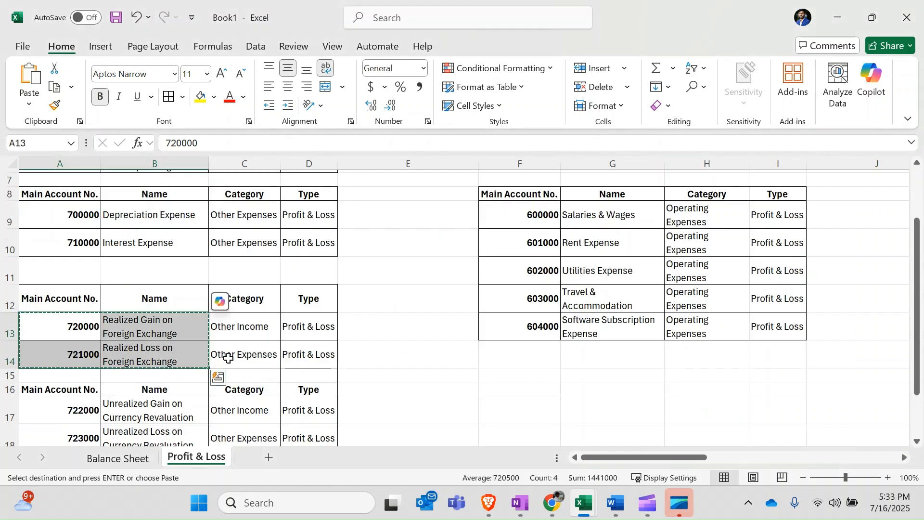
Copy the two unrealized currency revaluation accounts, 722000 and 723000, with their names from Book1 into the MainAccountEntity table at B23.
scroll(106, 364, down, 1)
drag(91, 368, 154, 397)
key(ctrl+c)
key(alt+Tab)
scroll(256, 381, down, 1)
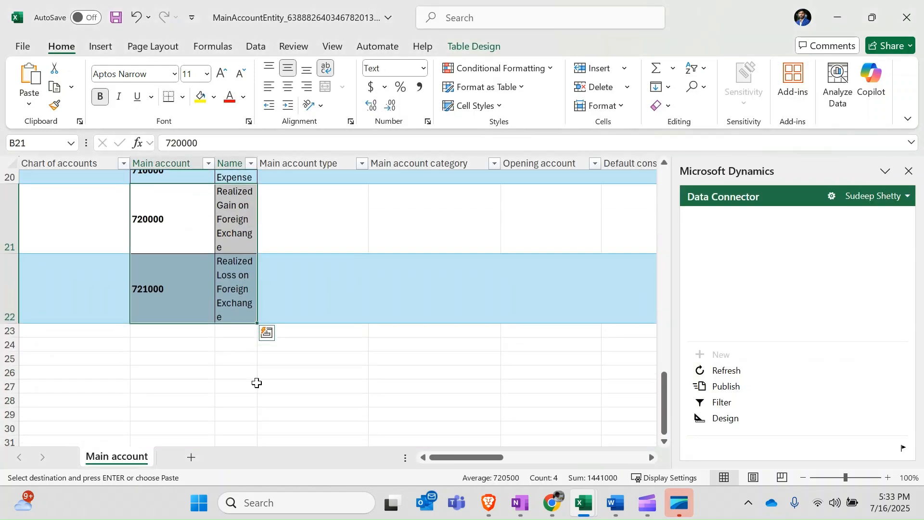
click(164, 336)
key(ctrl+v)
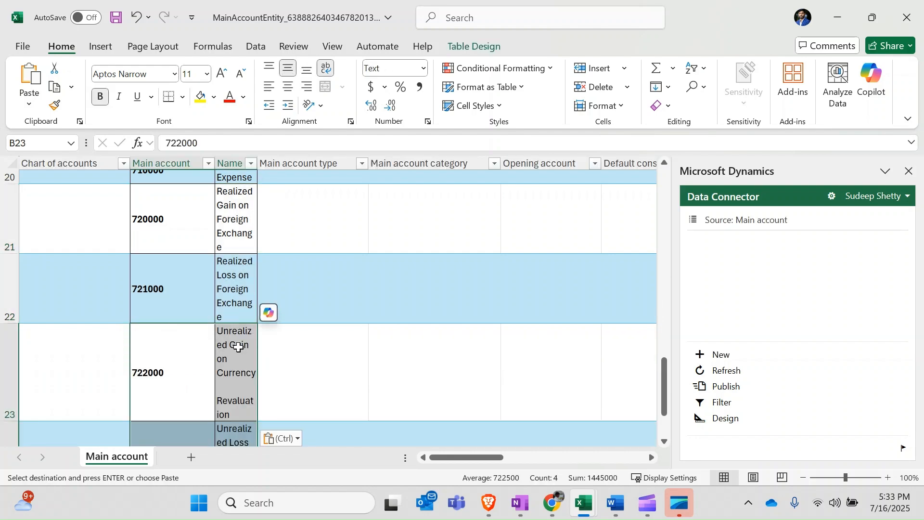
Extend the GS-COA chart of accounts value from A15 down to A24 for the new profit and loss accounts.
scroll(238, 347, up, 3)
scroll(238, 346, up, 3)
scroll(255, 347, down, 1)
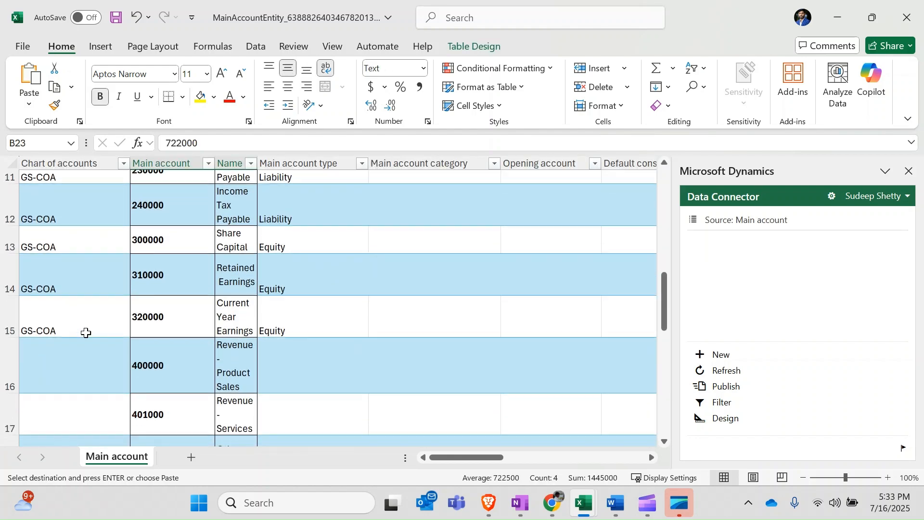
click(51, 334)
drag(51, 342, 91, 353)
key(Escape)
Set the main account type to Revenue for accounts 400000, 401000 and 410000 in D16 to D18.
scroll(289, 356, up, 4)
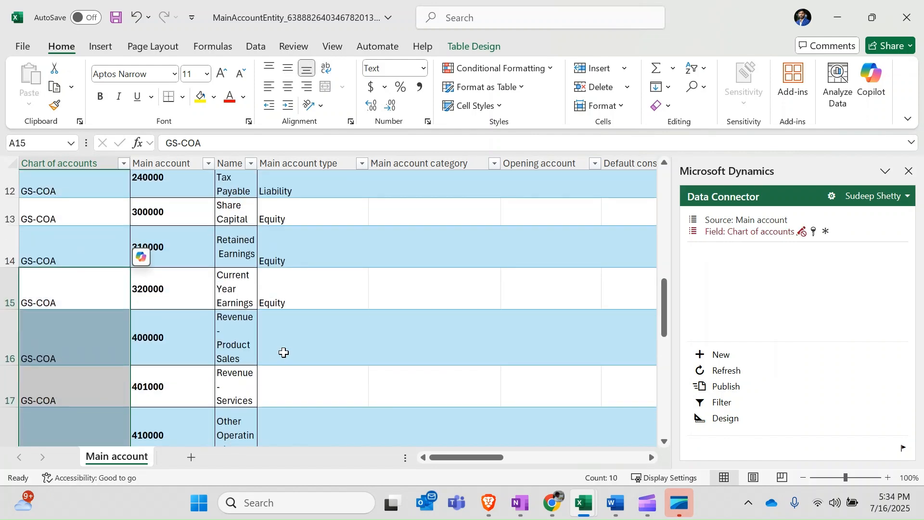
click(284, 353)
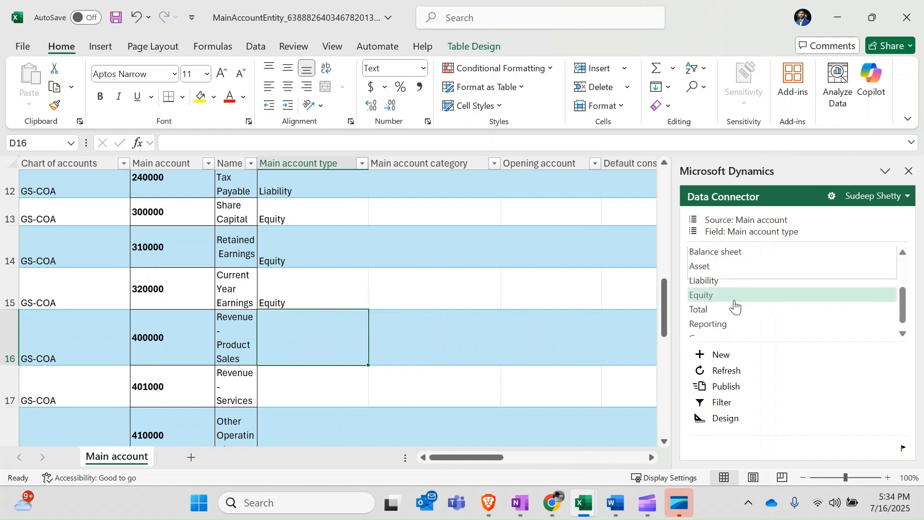
scroll(735, 307, up, 2)
click(704, 295)
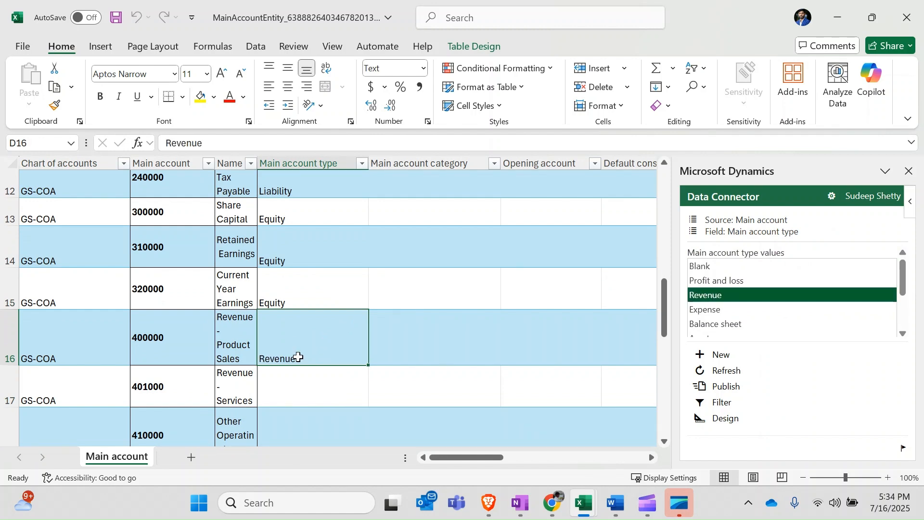
mouse_move(283, 369)
mouse_down()
mouse_move(282, 447)
mouse_move(287, 382)
mouse_up()
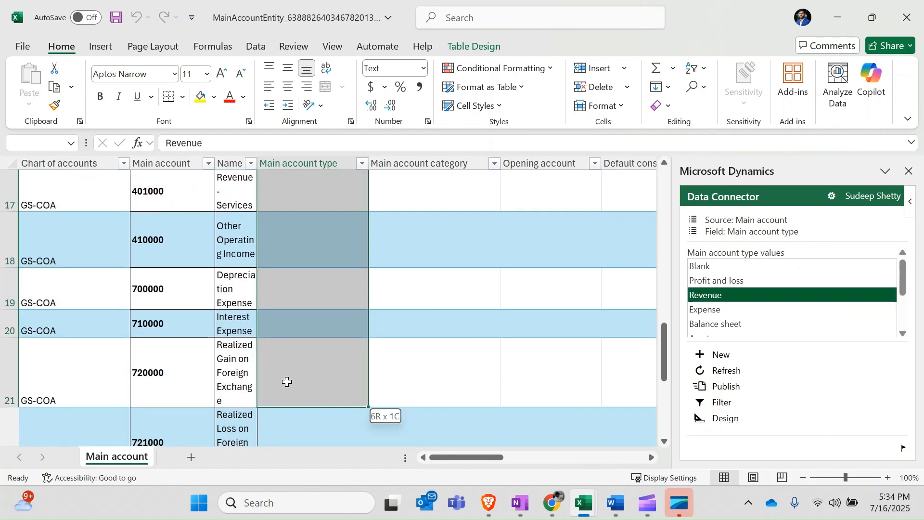
drag(293, 335, 317, 261)
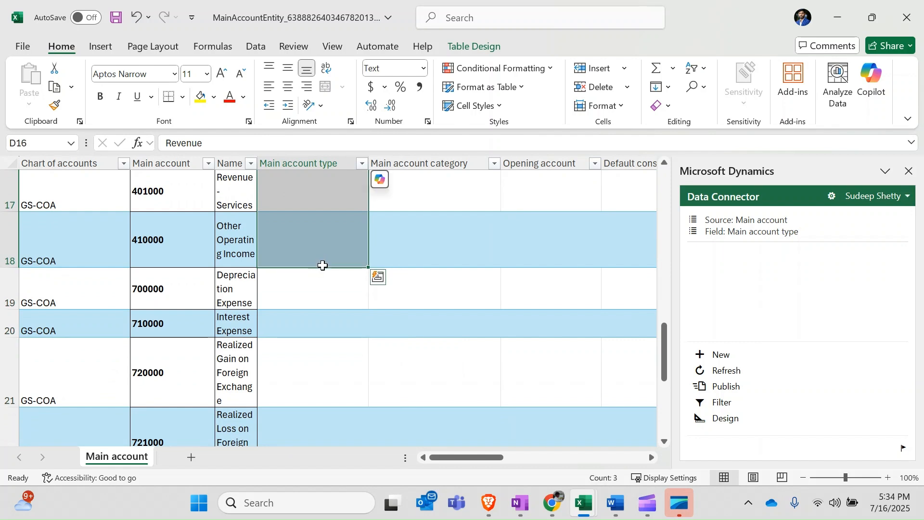
Set the main account type to Expense for account 700000 in D19 and fill it down to account 723000 in D24.
click(304, 297)
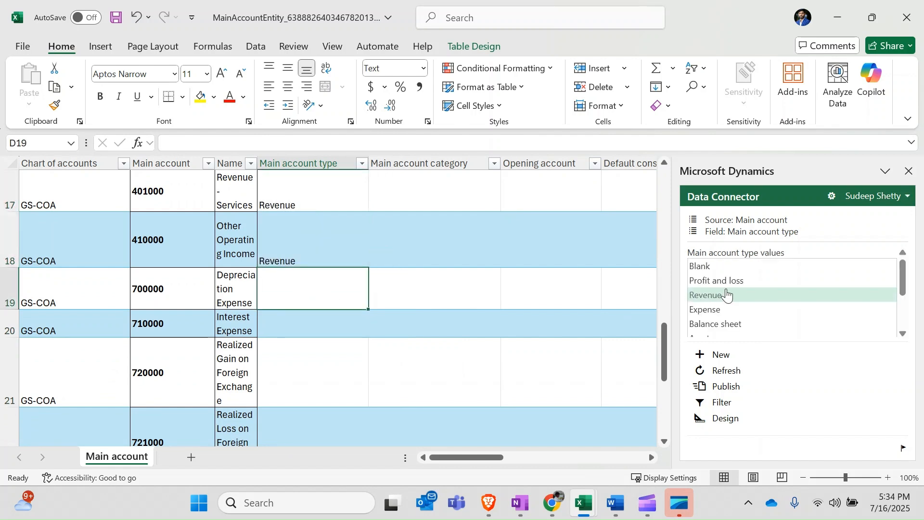
click(708, 311)
drag(314, 292, 306, 402)
key(ctrl+d)
Change the main account type of gain accounts 720000 and 722000 to Revenue by copying the value from account 410000.
scroll(321, 402, up, 1)
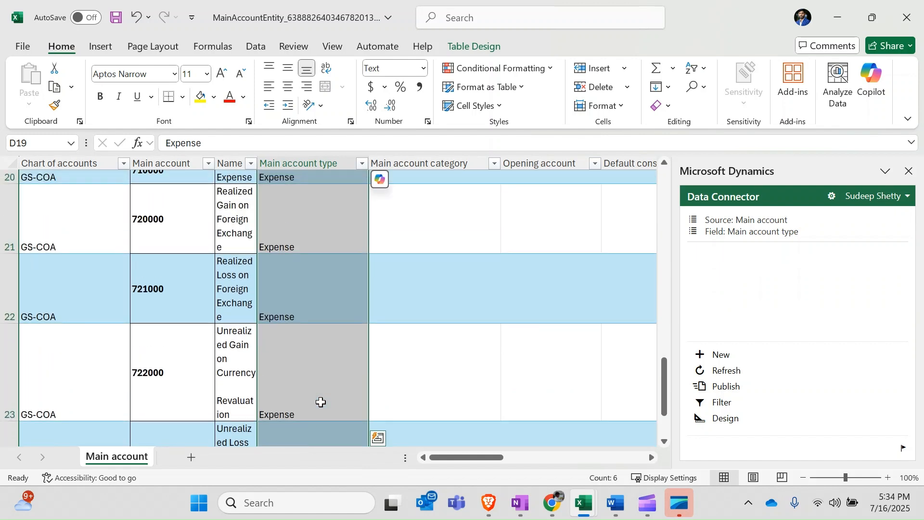
click(296, 273)
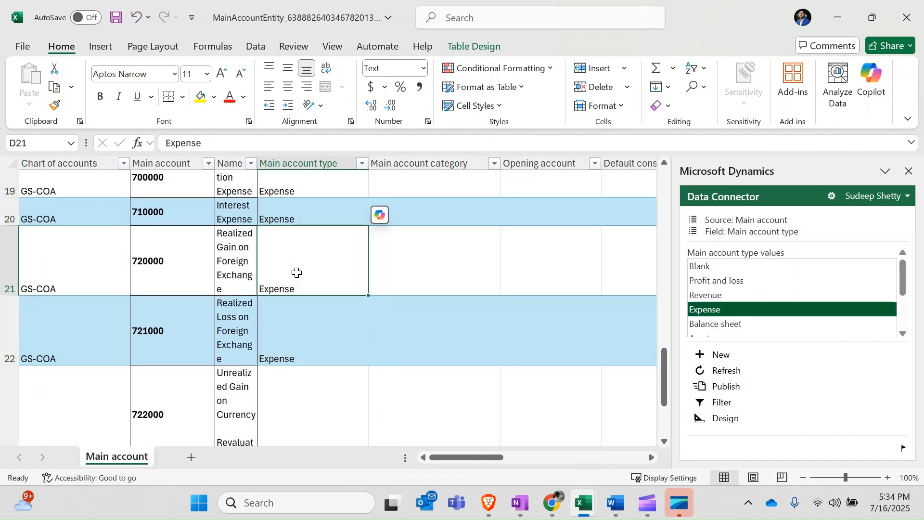
scroll(296, 272, up, 1)
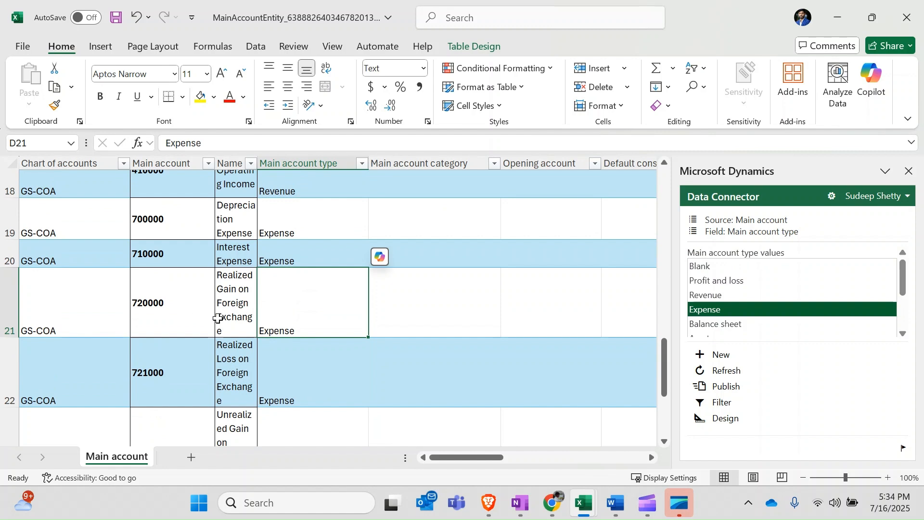
scroll(308, 289, up, 1)
click(304, 233)
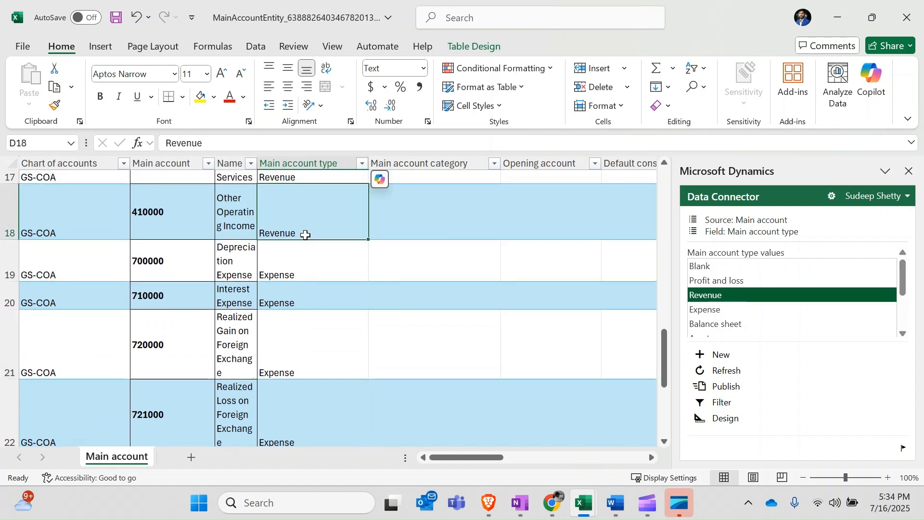
key(ctrl+c)
click(297, 343)
key(ctrl+v)
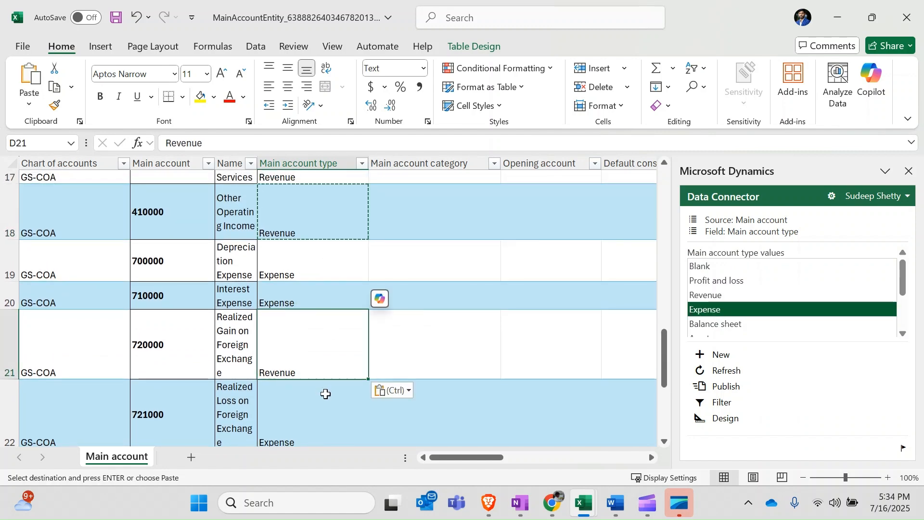
scroll(324, 394, down, 2)
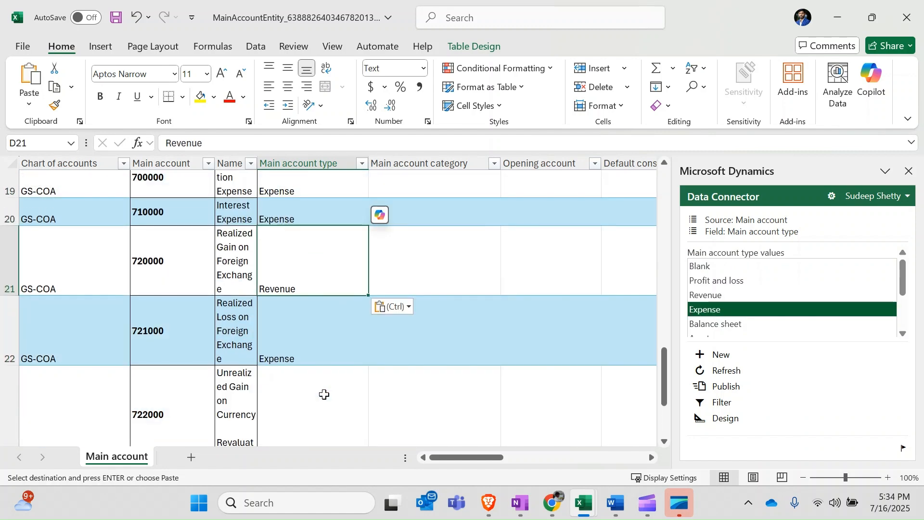
click(299, 353)
click(305, 416)
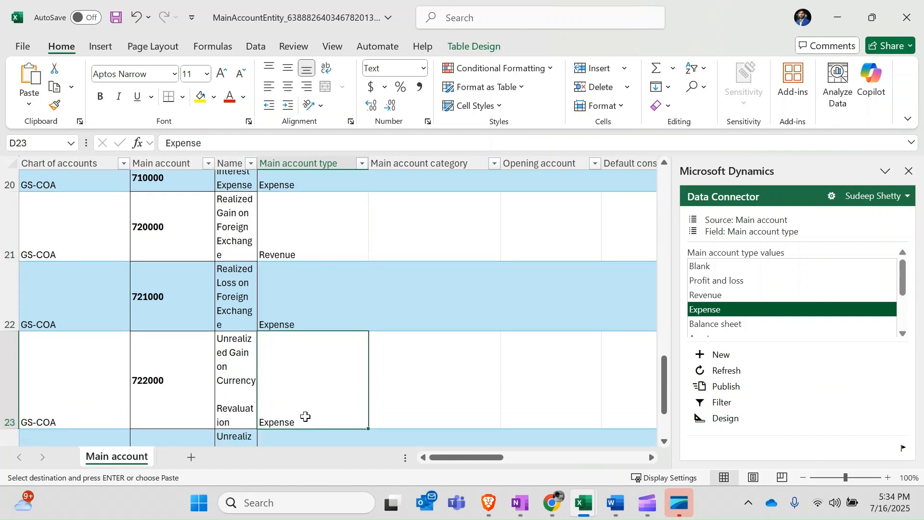
key(ctrl+v)
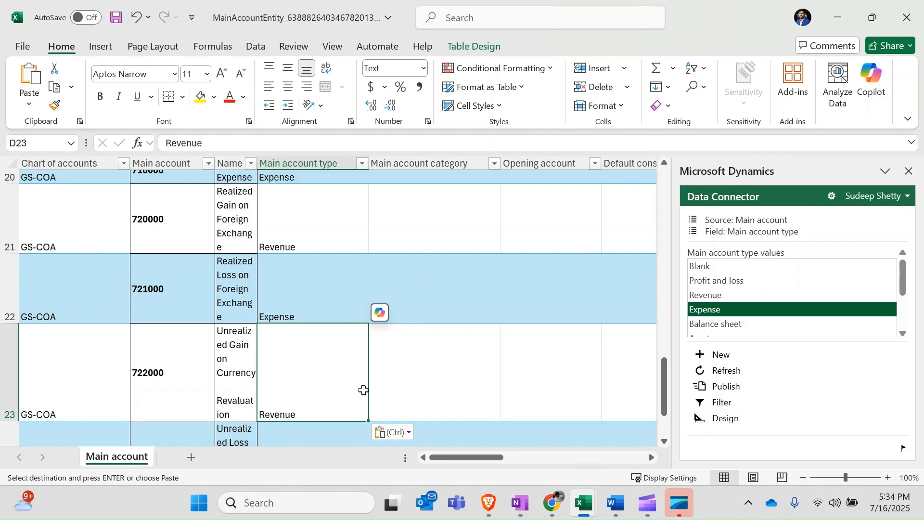
Copy operating expense accounts 600000 to 604000 with their names from Book1's Profit & Loss sheet into the MainAccountEntity table at B25.
scroll(392, 365, up, 6)
scroll(397, 361, up, 2)
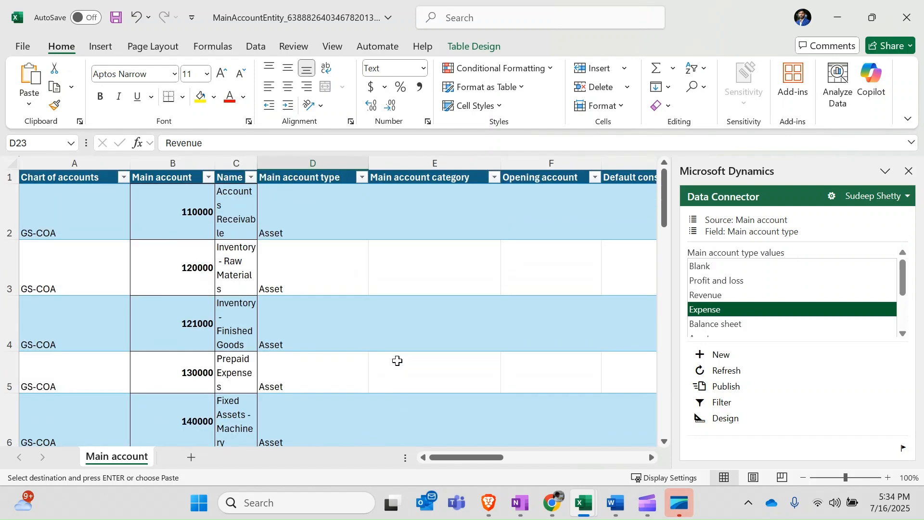
key(alt+Tab)
scroll(488, 300, up, 3)
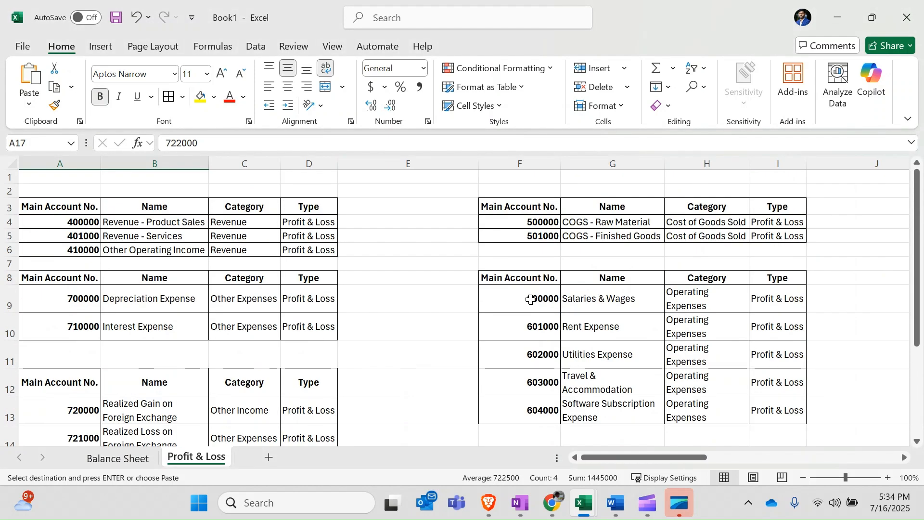
drag(527, 299, 577, 413)
key(ctrl+c)
key(alt+Tab)
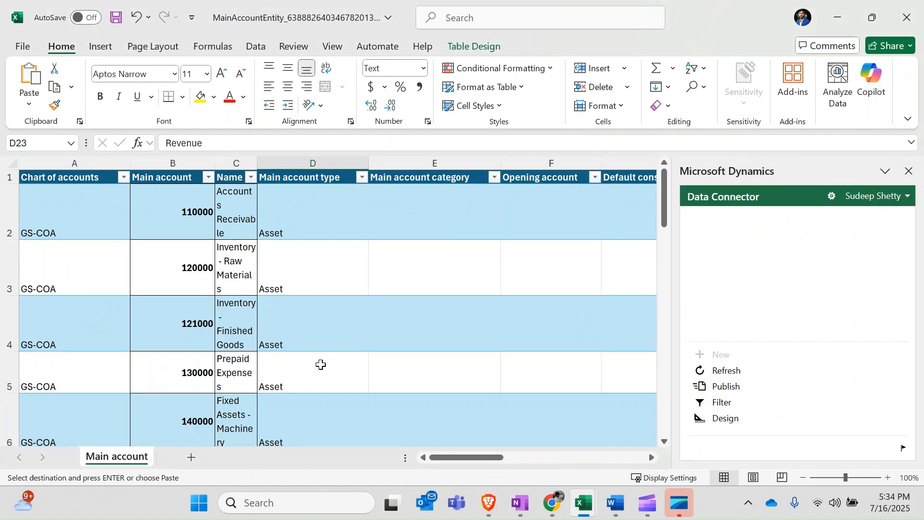
scroll(320, 362, down, 5)
scroll(321, 365, down, 5)
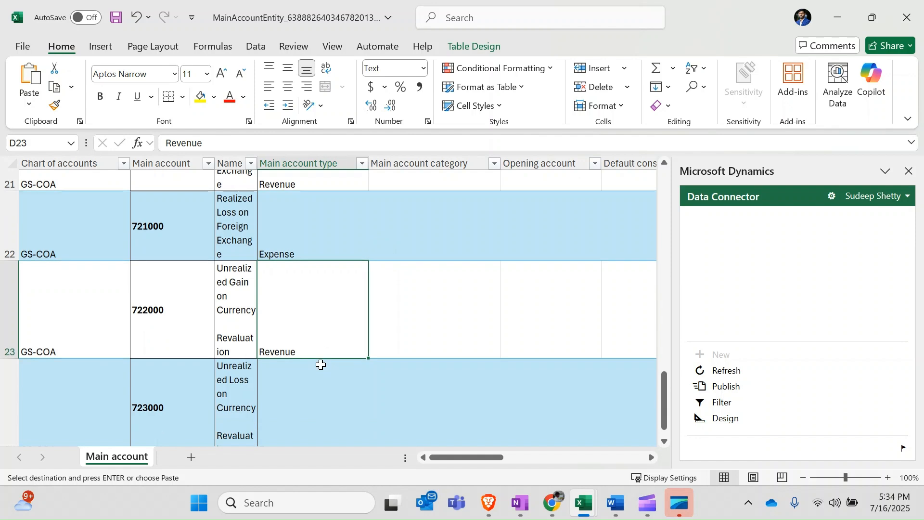
click(181, 316)
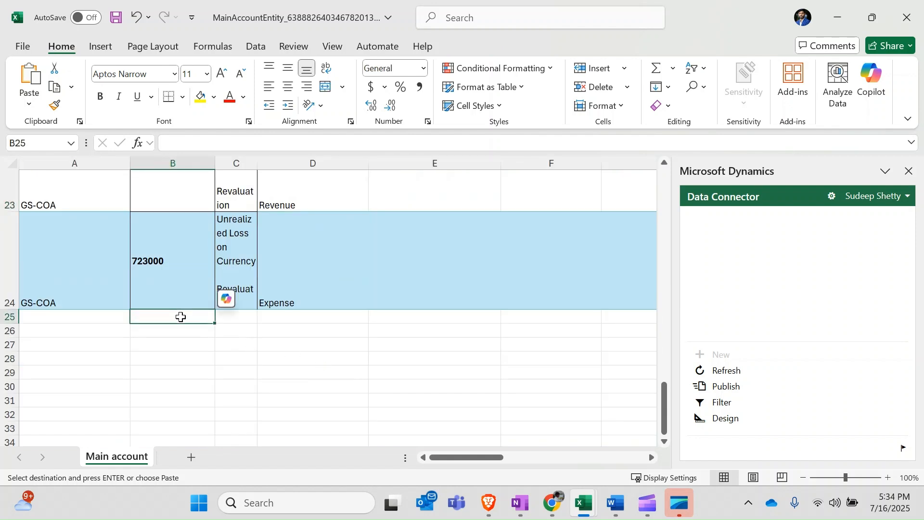
key(ctrl+v)
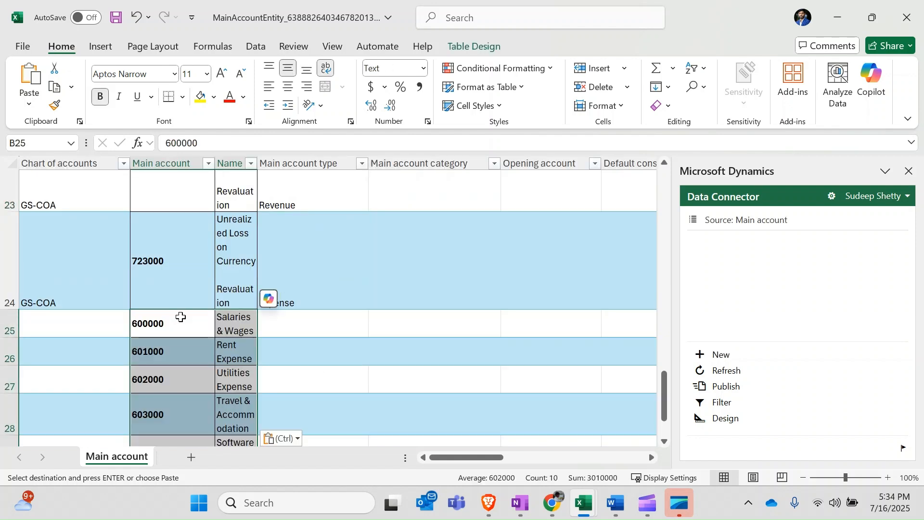
Fill GS-COA as chart of accounts and Expense as main account type for accounts 600000 to 604000 in rows 25 to 29.
drag(73, 298, 82, 342)
key(ctrl+d)
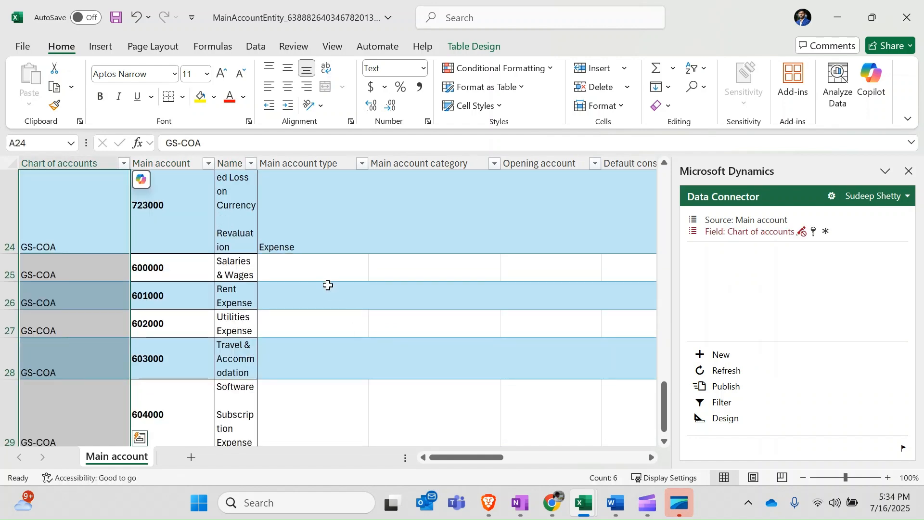
click(305, 268)
click(711, 308)
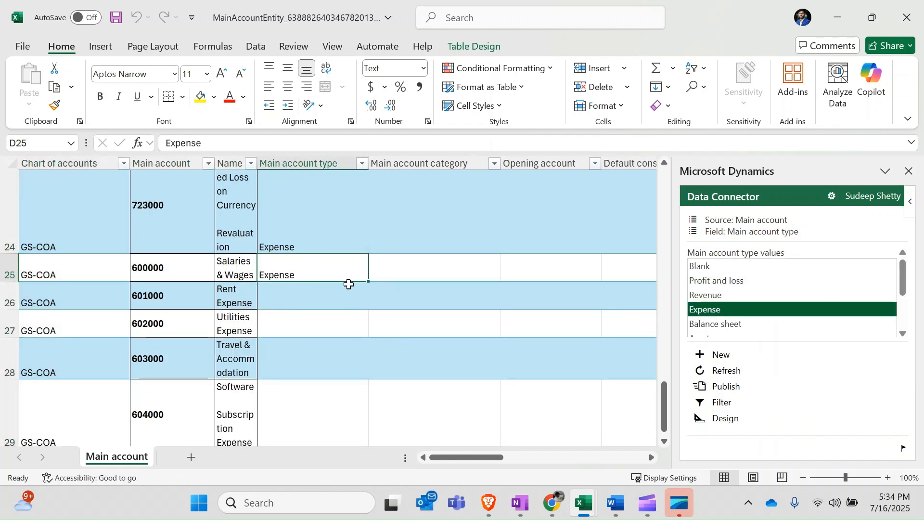
drag(303, 272, 311, 350)
key(ctrl+d)
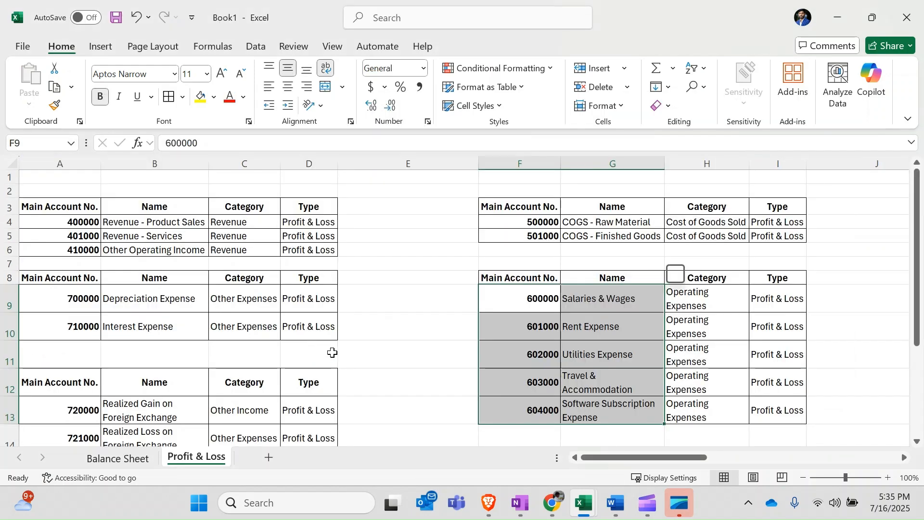
Copy the COGS accounts 500000 and 501000 with their names from Book1 into the MainAccountEntity table at B30.
key(alt+Tab)
drag(533, 222, 628, 237)
key(ctrl+c)
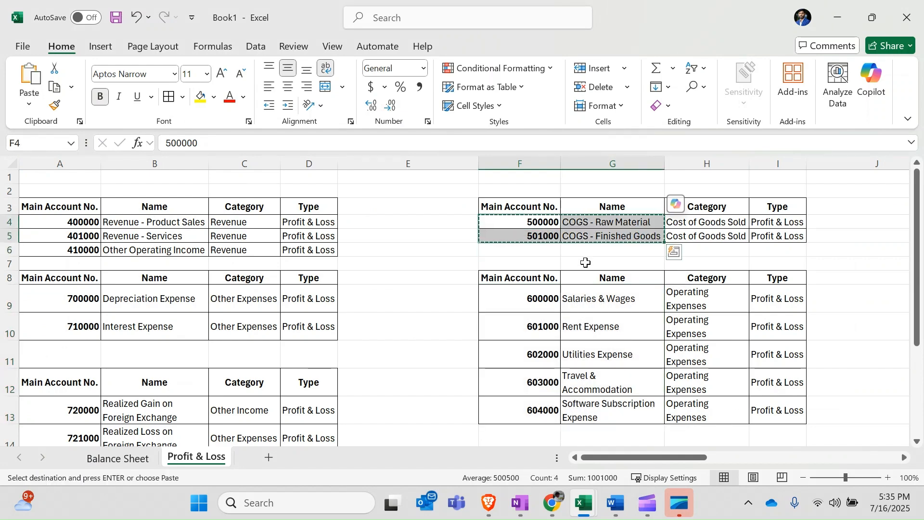
key(alt+Tab)
scroll(265, 318, down, 2)
click(198, 250)
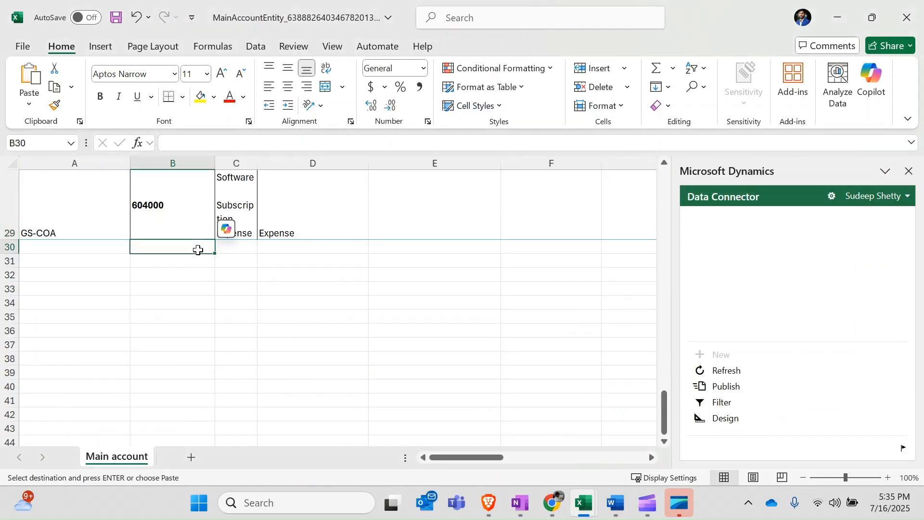
key(ctrl+v)
Fill the GS-COA chart of accounts and Expense account type down from row 29 to COGS rows 30 and 31.
drag(80, 231, 83, 288)
key(ctrl+d)
drag(324, 226, 324, 295)
key(ctrl+d)
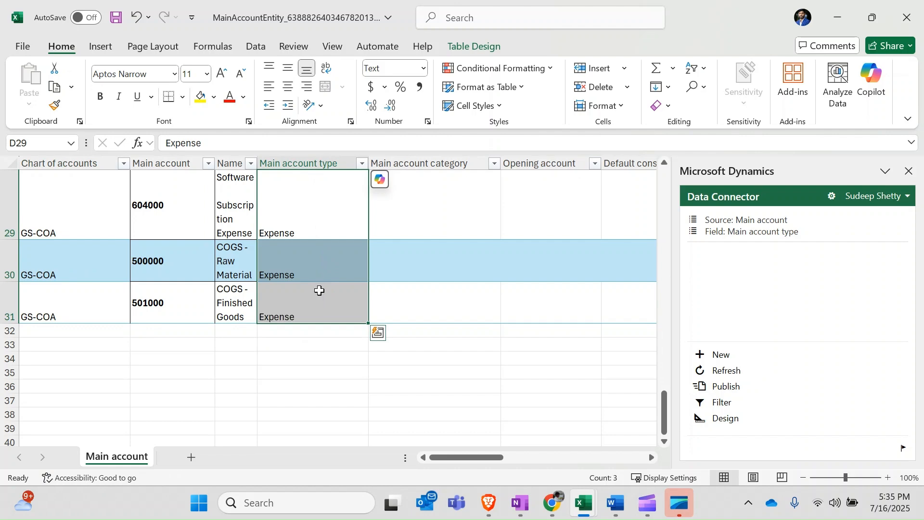
Check the filled account rows, publish the workbook's main accounts to Dynamics, and switch to the Charts of accounts page in the Brave browser.
key(alt+Tab)
key(alt+Tab)
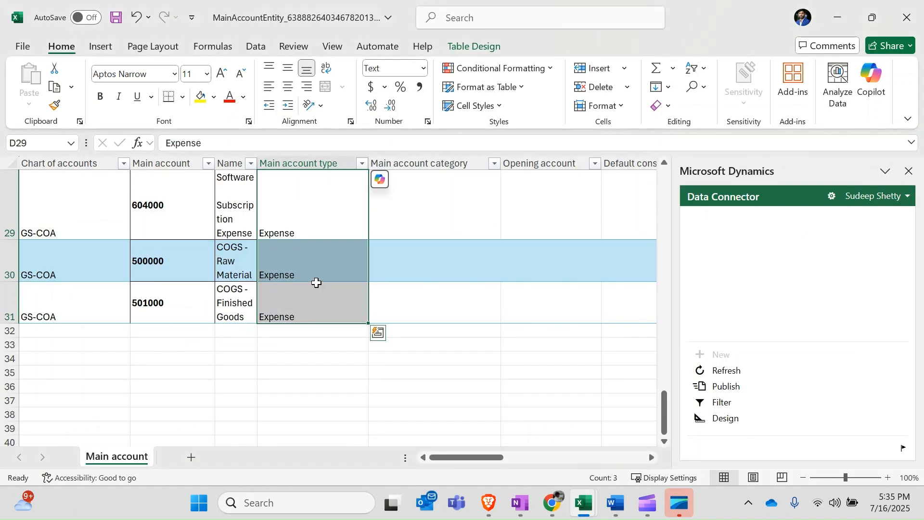
click(321, 278)
scroll(348, 293, up, 2)
scroll(349, 293, up, 4)
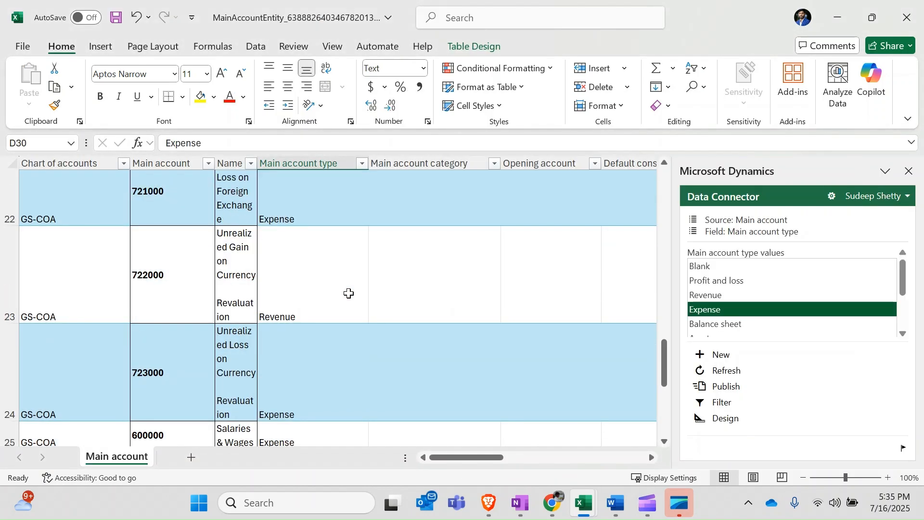
scroll(349, 293, up, 2)
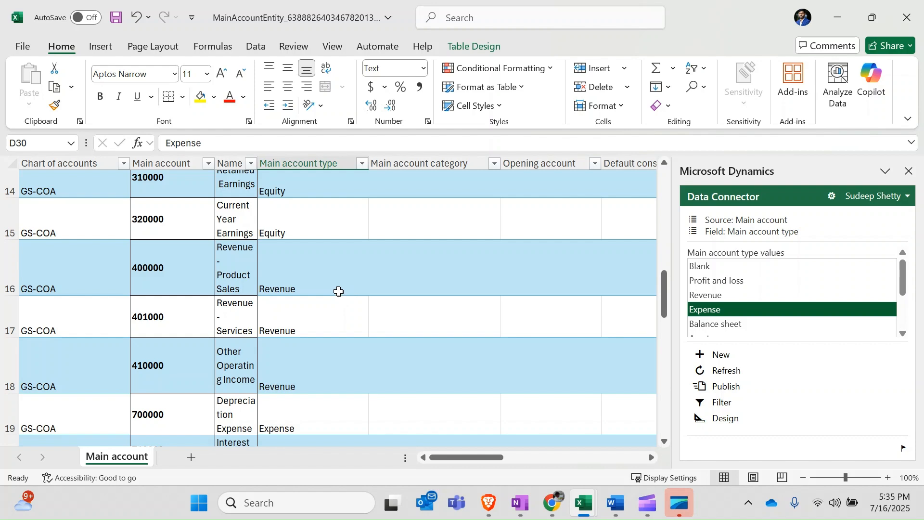
scroll(349, 293, up, 4)
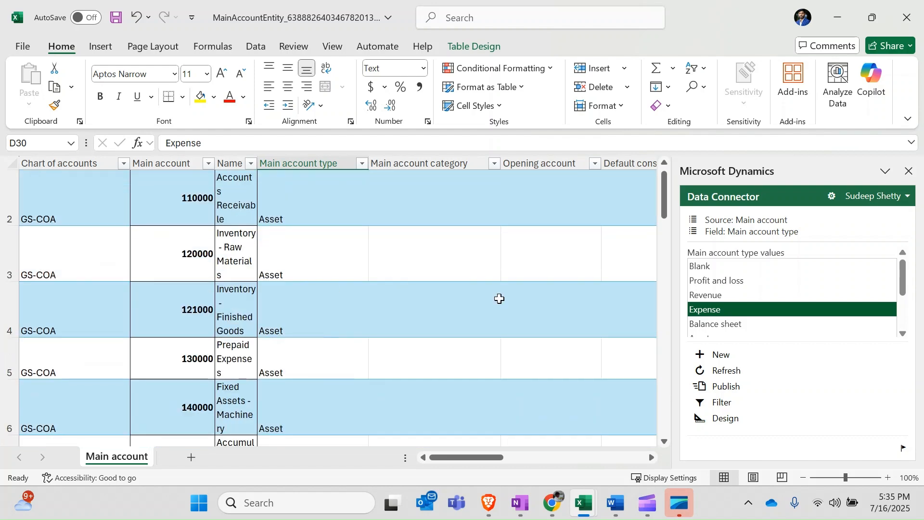
click(727, 387)
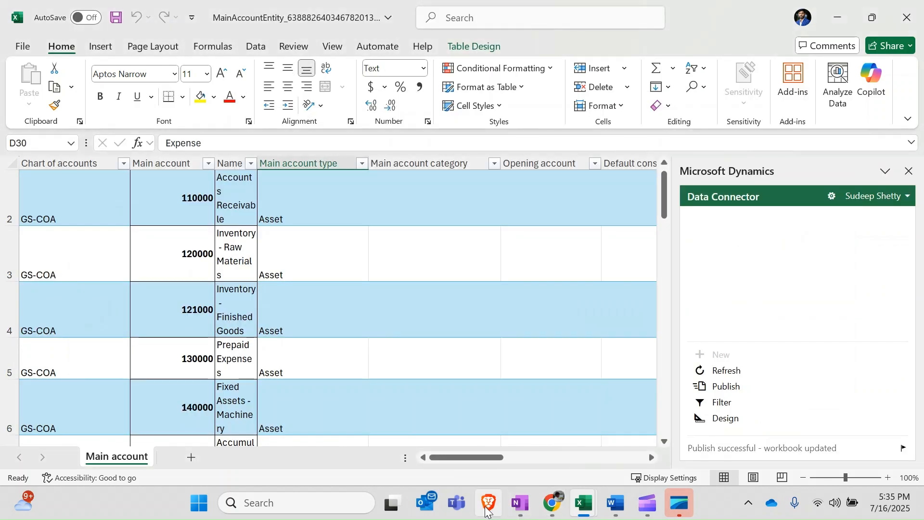
click(487, 509)
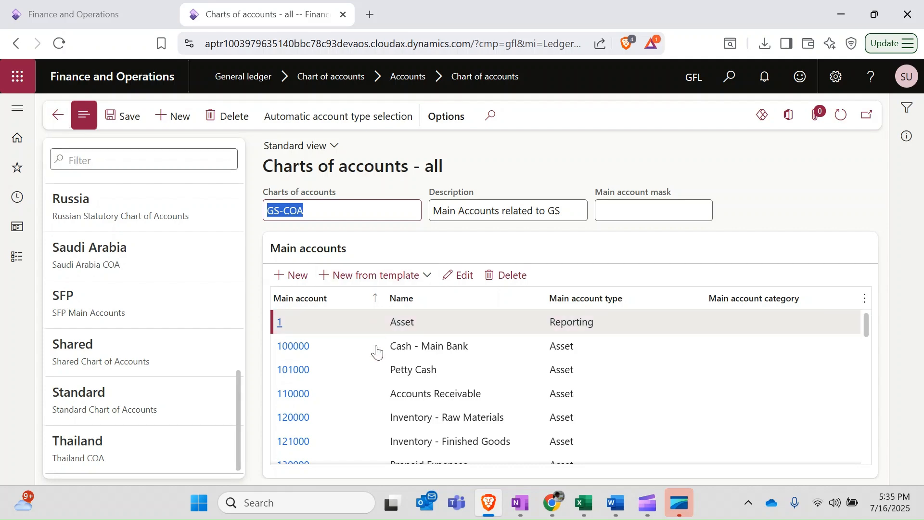
Check the published main accounts listed under GS-COA, then save and close the chart of accounts.
scroll(402, 384, down, 15)
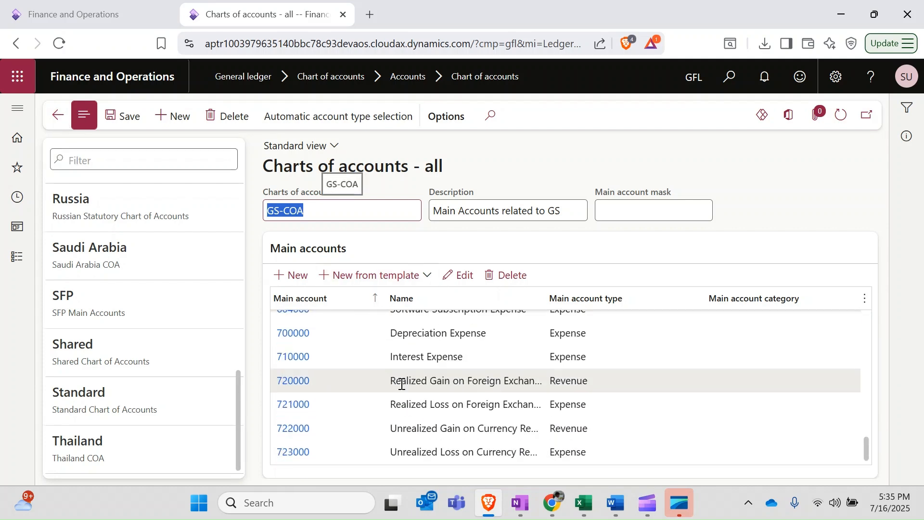
scroll(402, 384, up, 15)
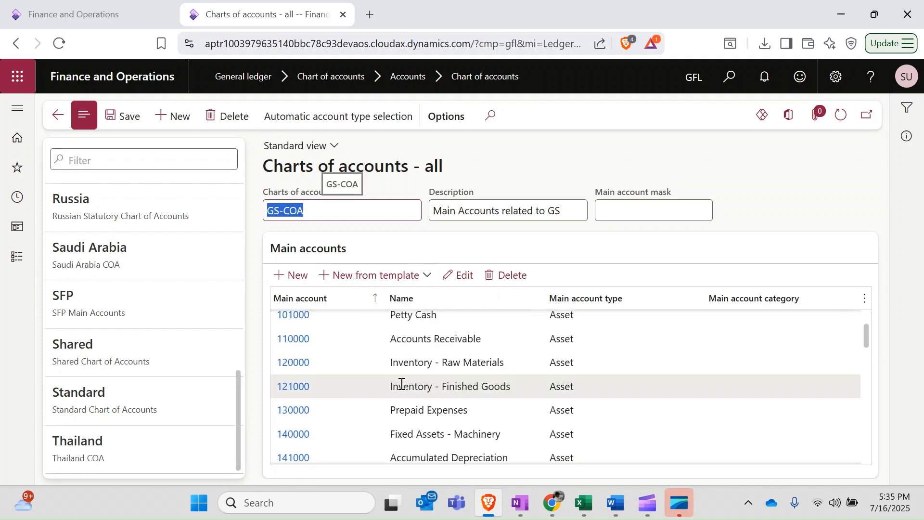
scroll(402, 383, down, 15)
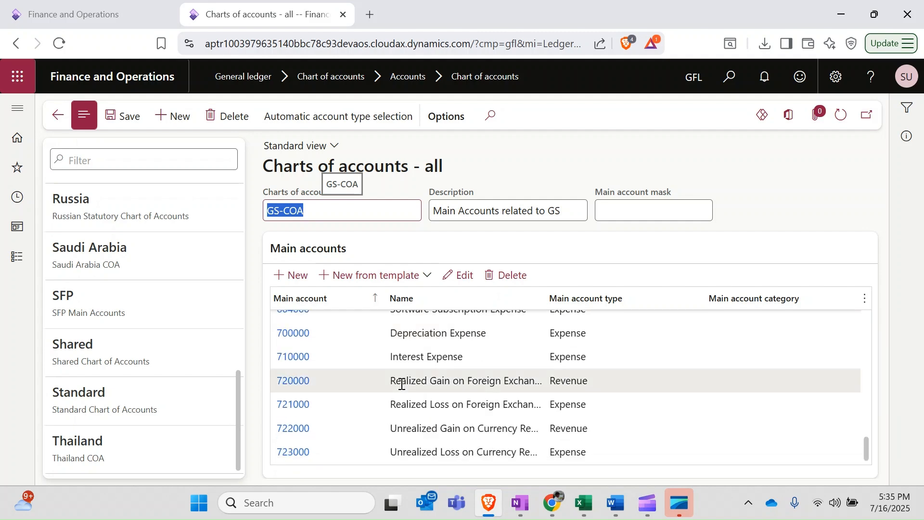
scroll(402, 384, up, 15)
click(123, 118)
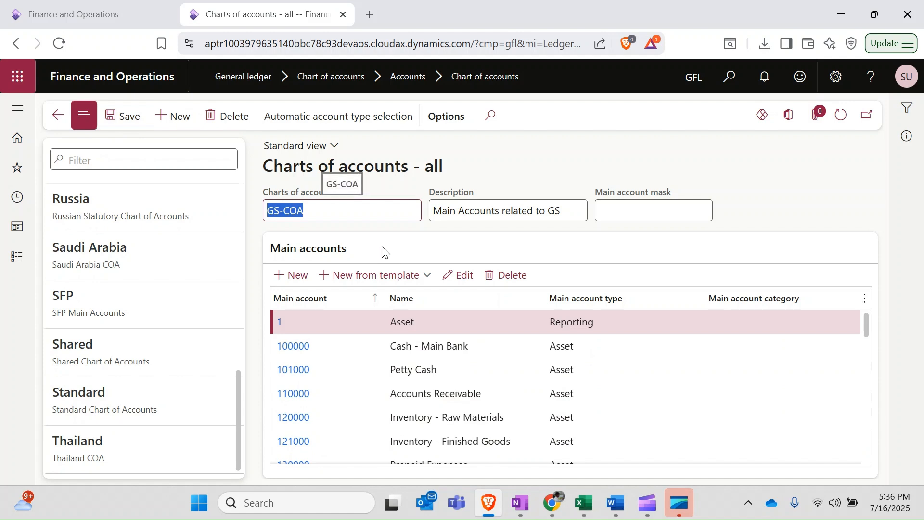
click(58, 112)
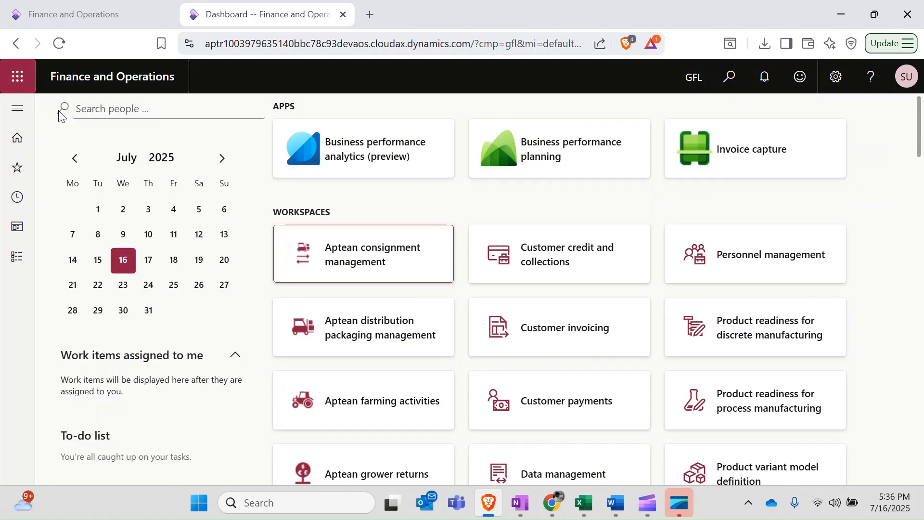
View the General ledger's Main account categories page and return to the dashboard.
click(17, 256)
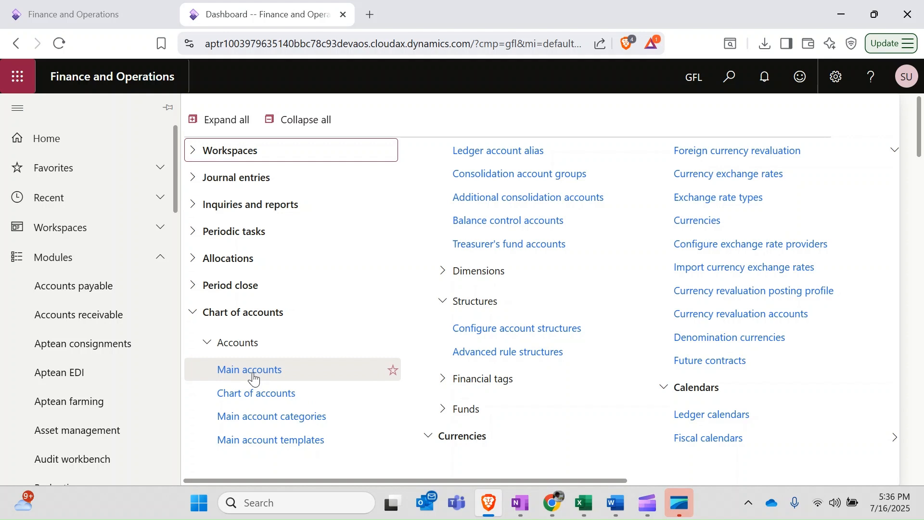
click(282, 417)
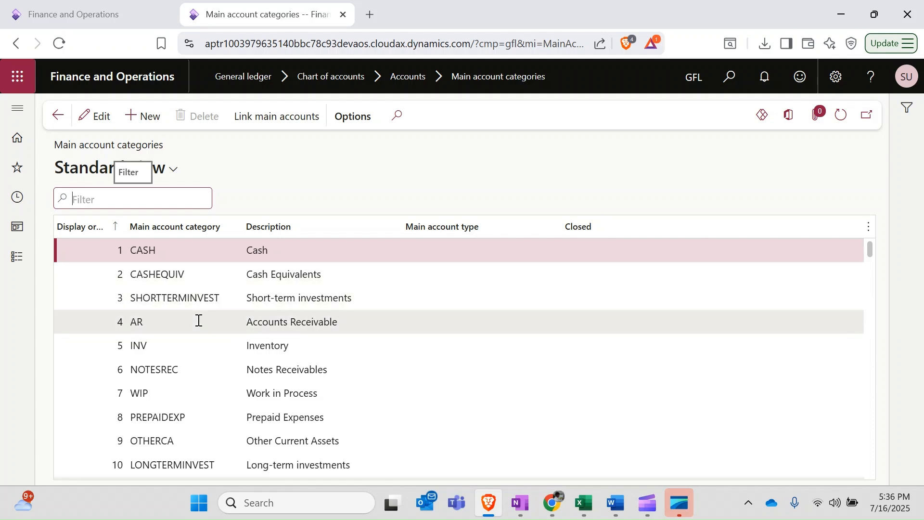
click(55, 120)
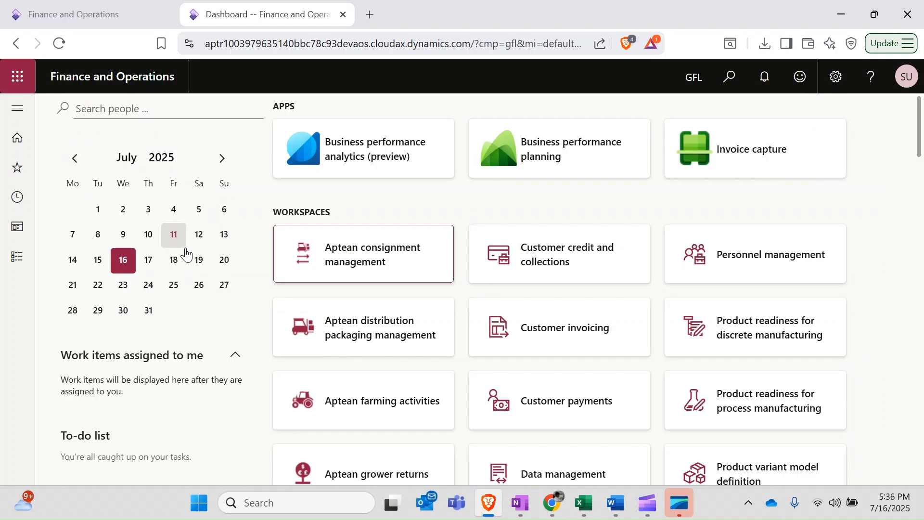
Open the Fiscal calendars page from the General ledger's Ledger setup.
click(17, 257)
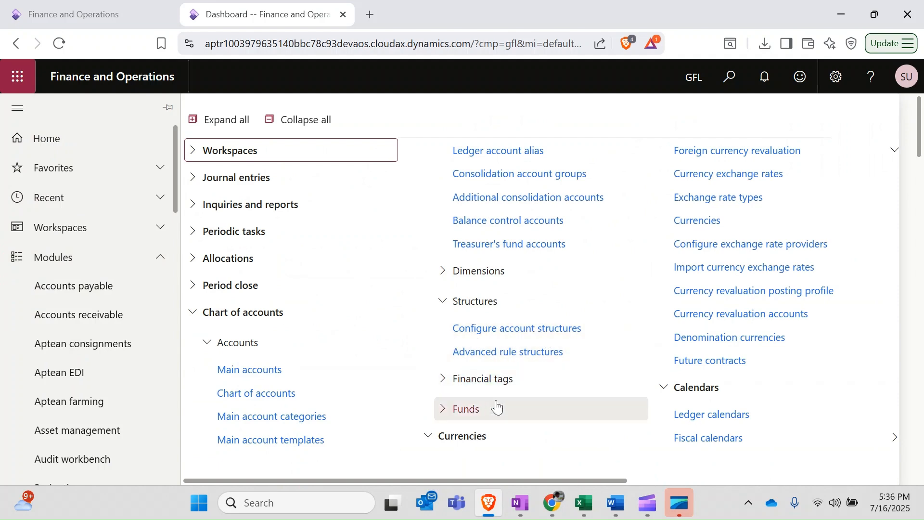
drag(485, 482, 671, 488)
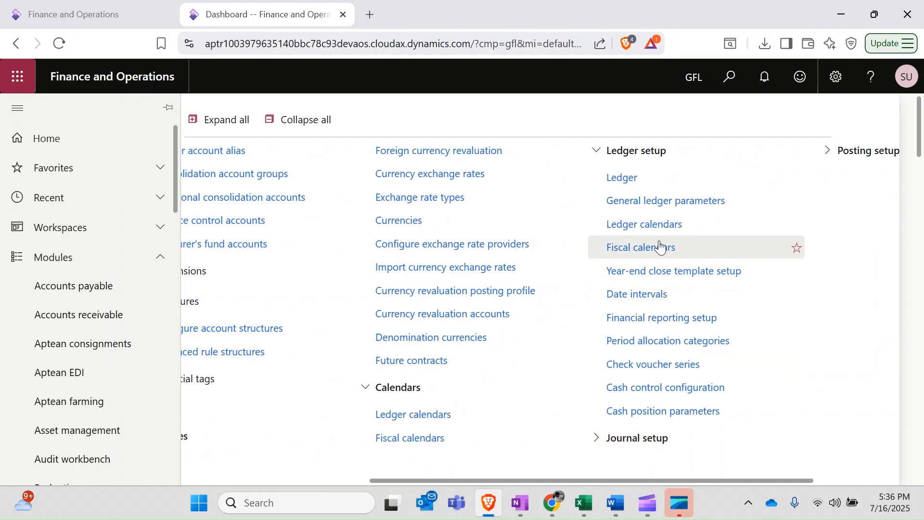
click(660, 247)
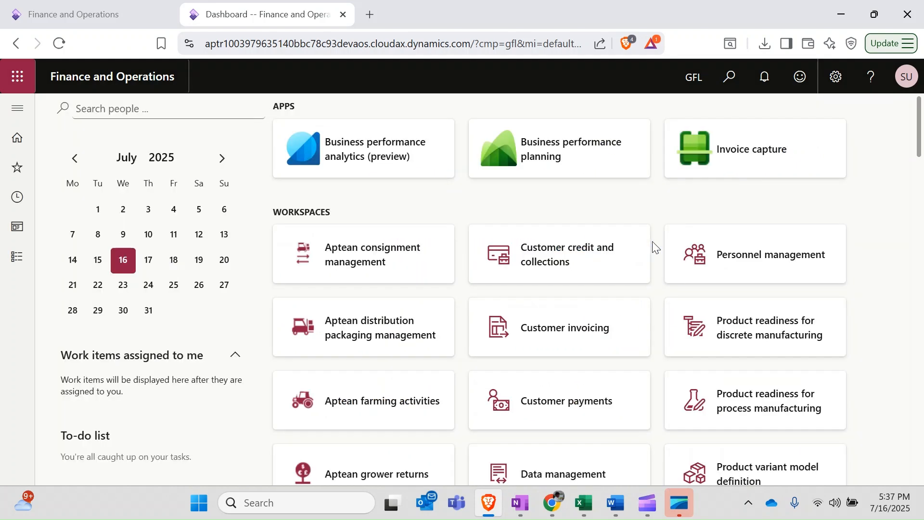
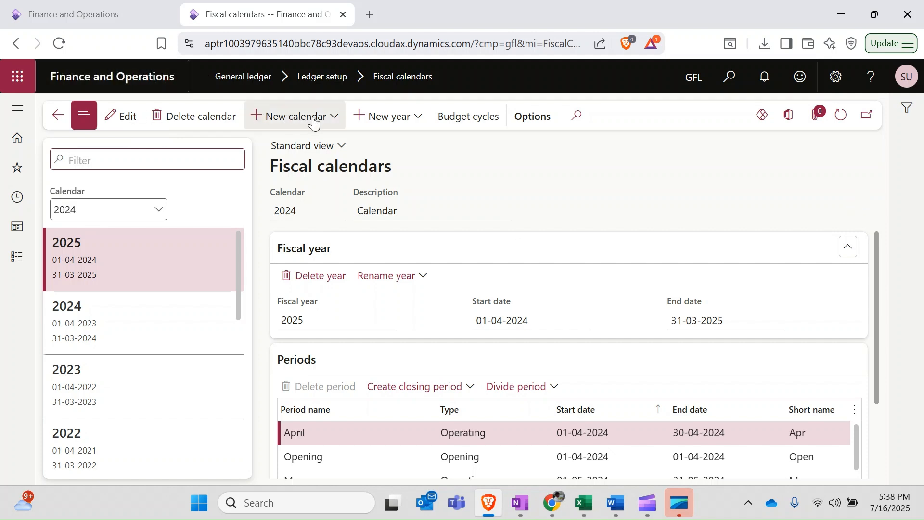
Start a new fiscal calendar with GS-2025 as its calendar name and 2025 as its description.
click(334, 124)
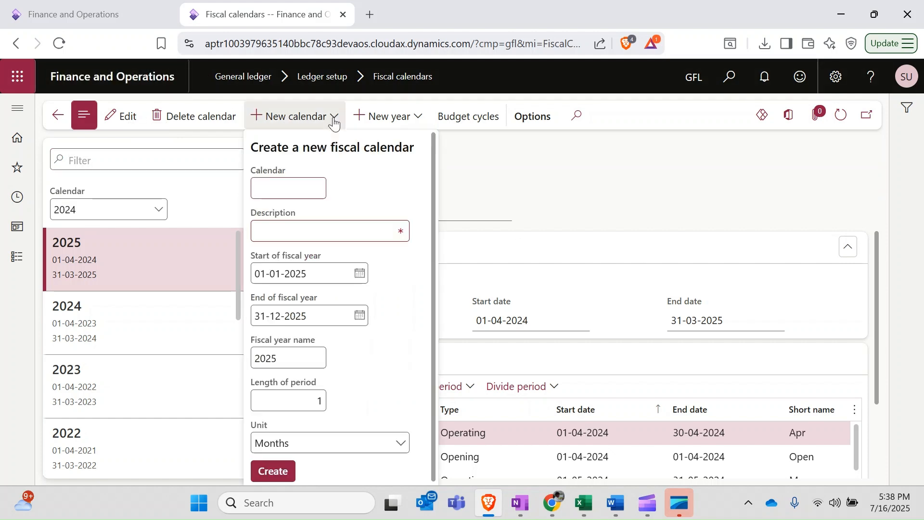
text(GS-2025)
key(Tab)
text(2025)
key(Tab)
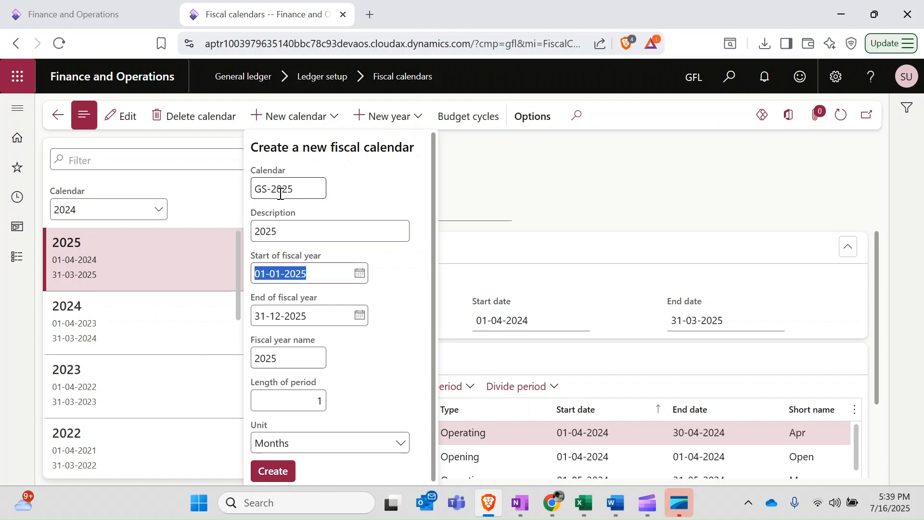
Set the new calendar's fiscal year to start on 01-04-2025 and end on 31-03-2026.
click(362, 278)
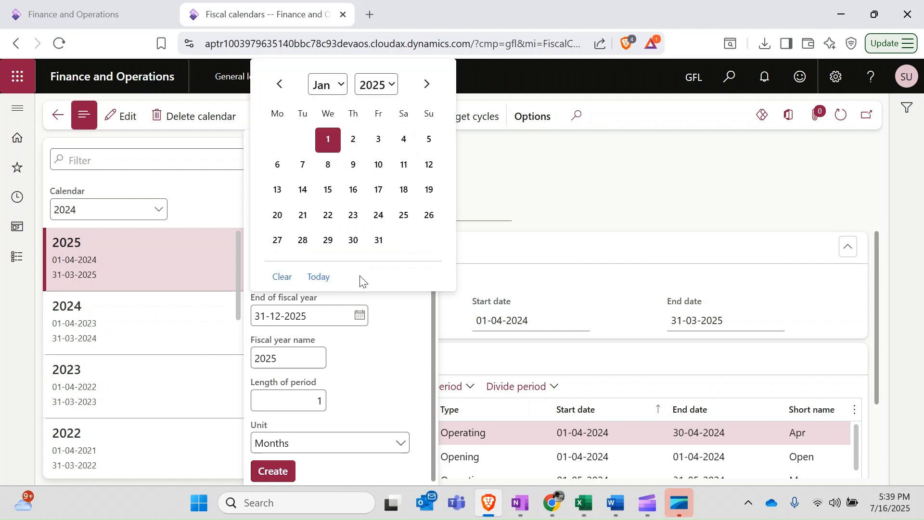
click(331, 85)
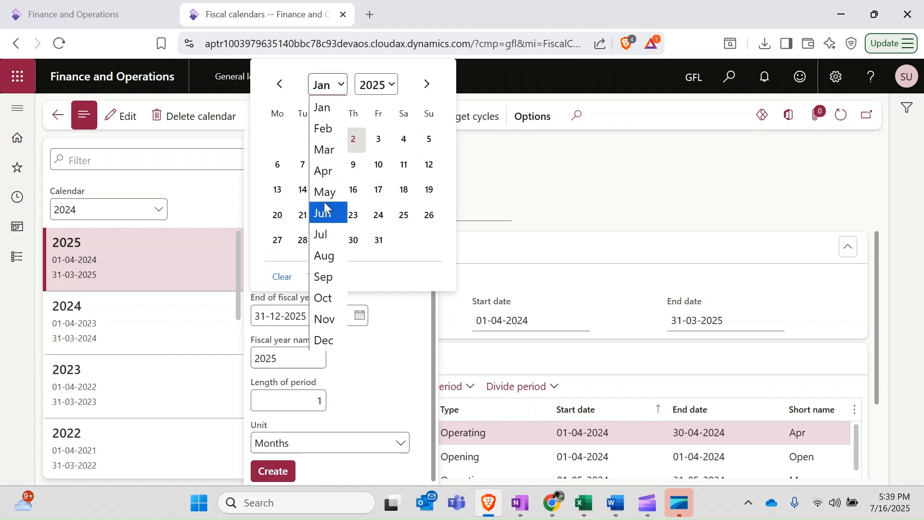
click(324, 170)
click(304, 144)
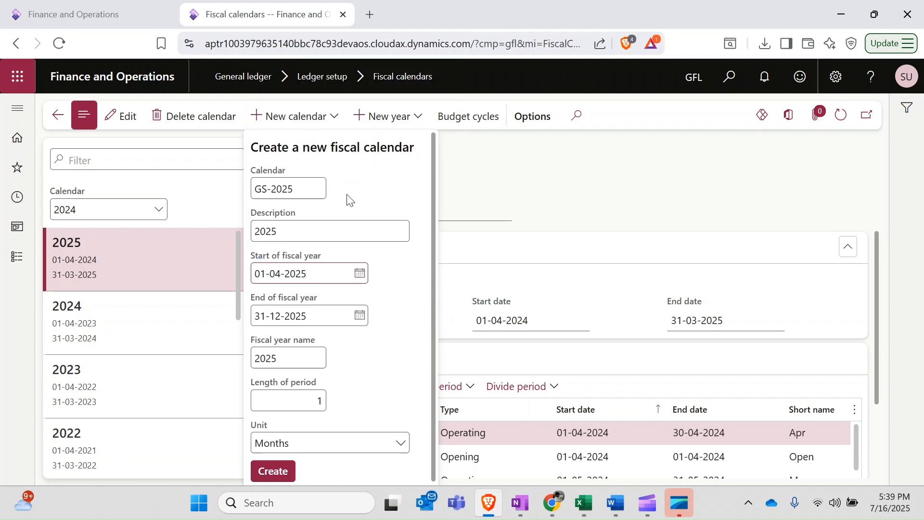
click(361, 316)
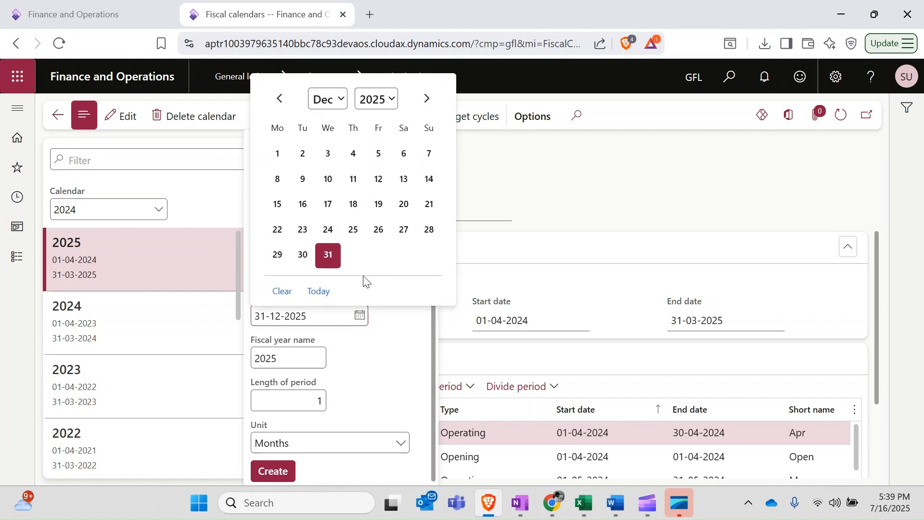
click(429, 102)
click(429, 102)
click(429, 102)
click(303, 278)
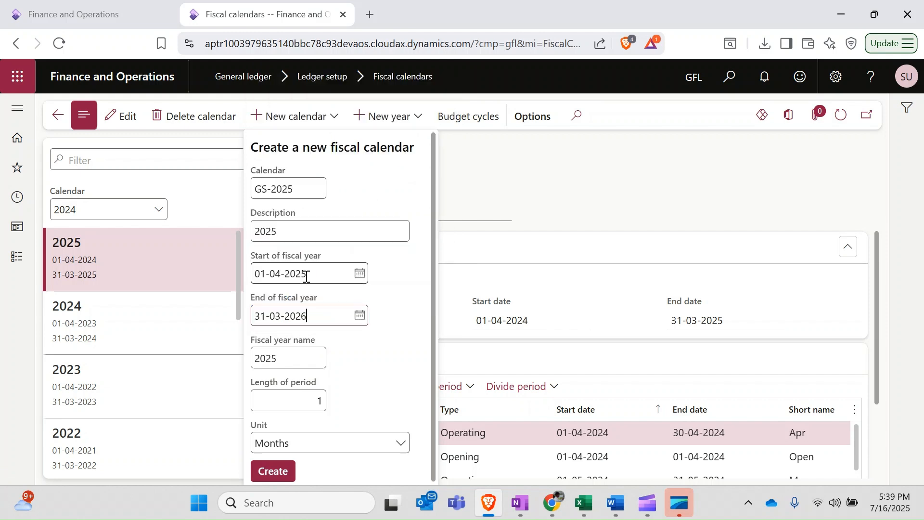
Review the period length and unit options, keep 1 and Months, and create the GS-2025 fiscal calendar.
click(304, 400)
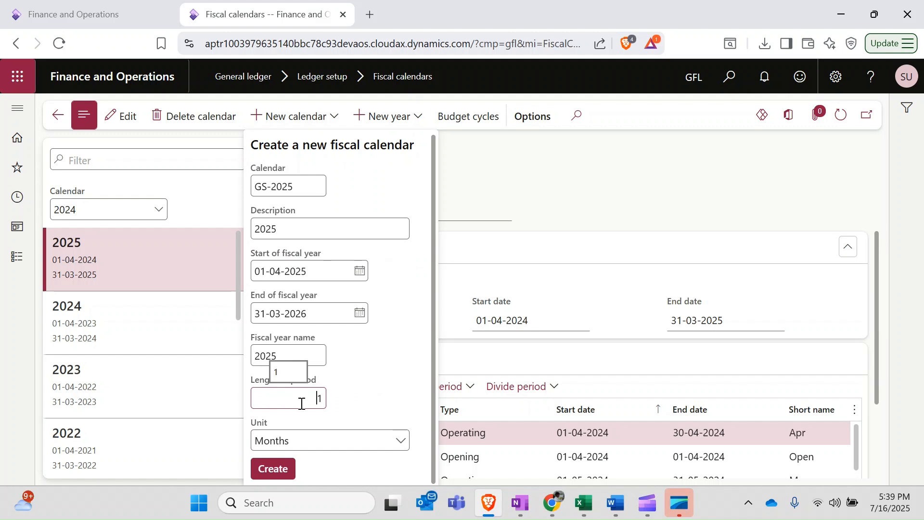
click(401, 441)
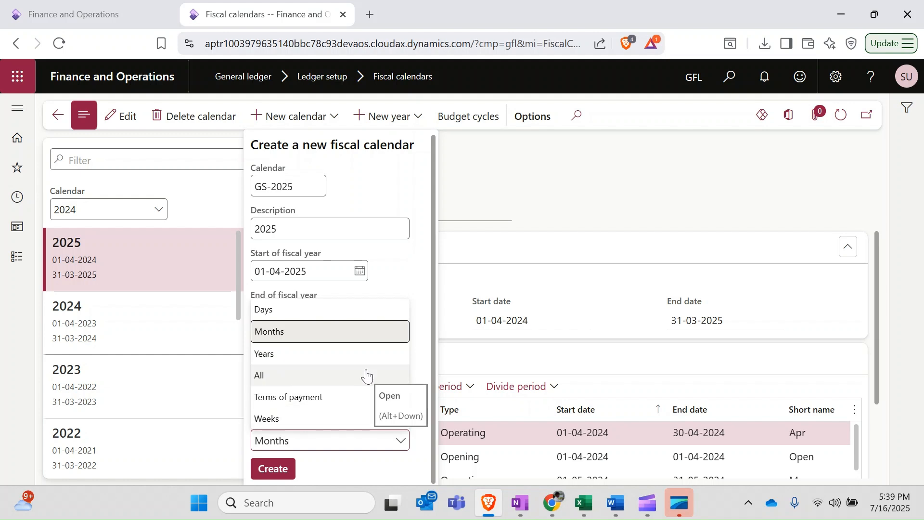
click(420, 283)
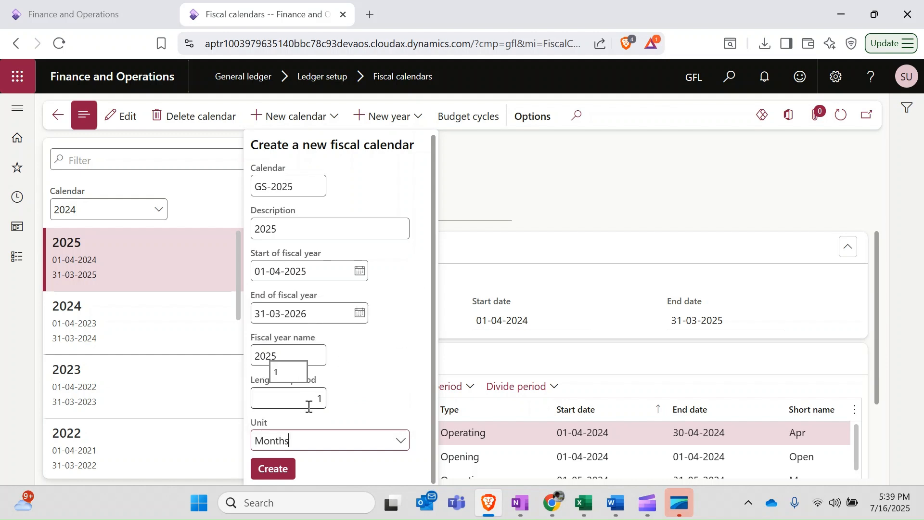
click(272, 473)
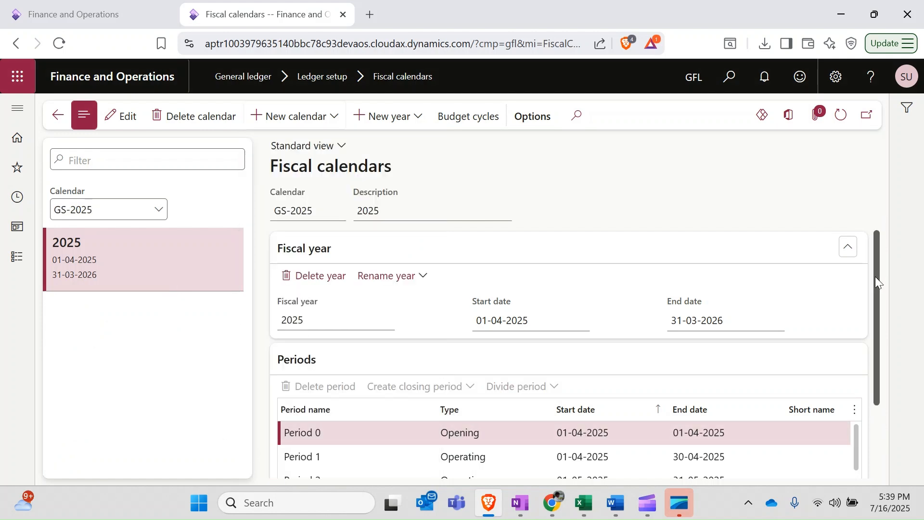
Examine the GS-2025 calendar's periods from opening to closing, checking their types, start dates and end dates.
scroll(875, 276, down, 2)
scroll(496, 366, down, 5)
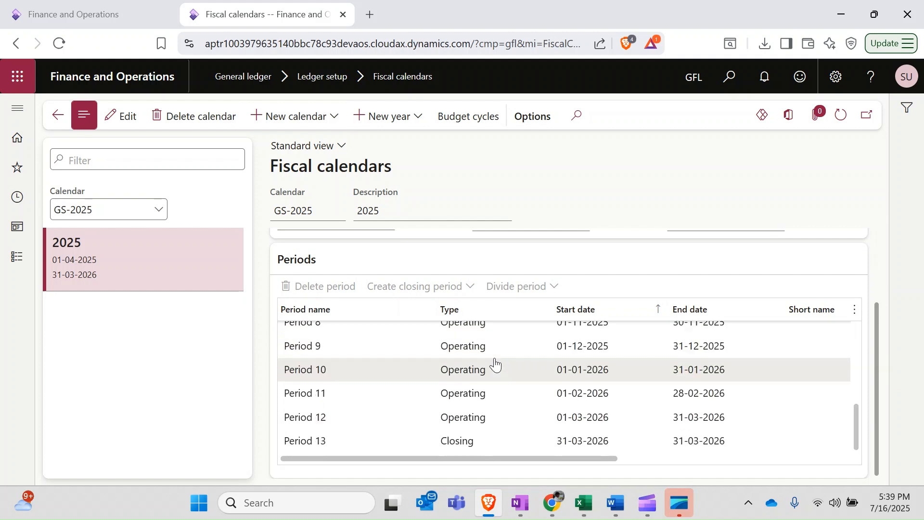
scroll(496, 366, up, 5)
scroll(495, 366, down, 4)
scroll(496, 366, up, 4)
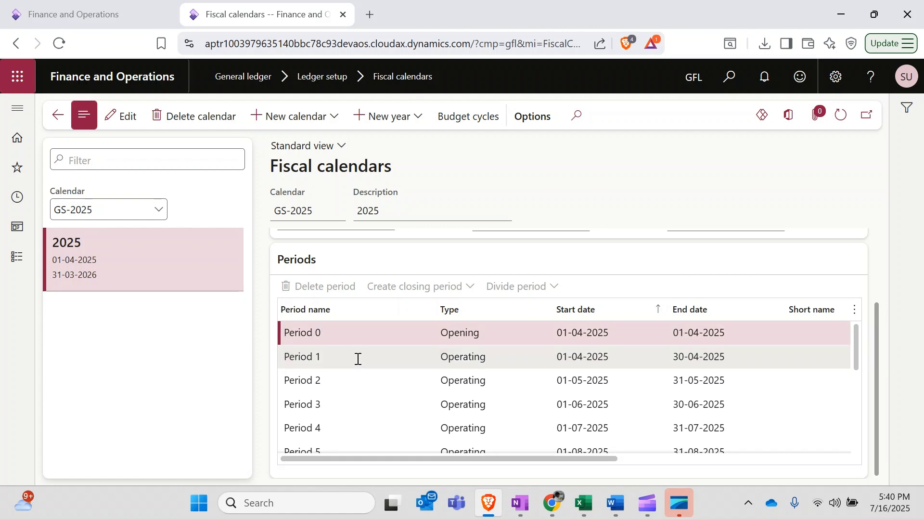
scroll(359, 361, down, 5)
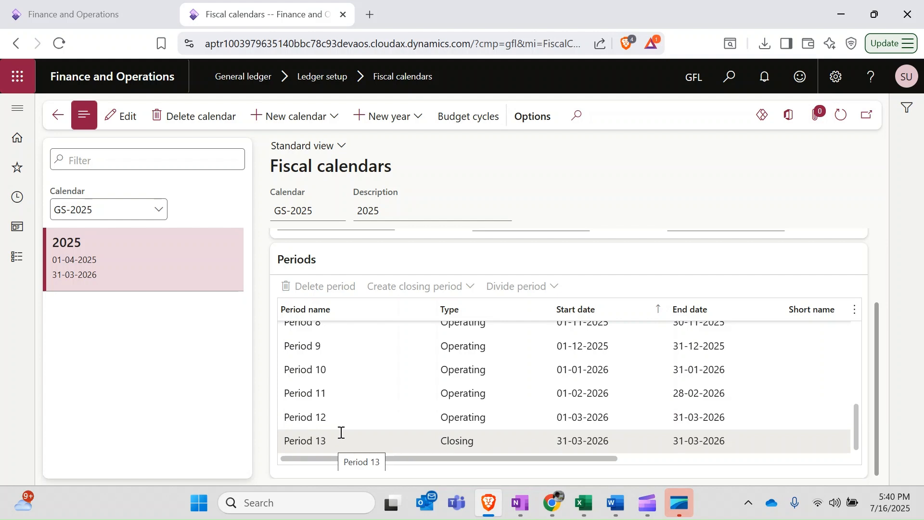
Leave the fiscal calendars and open the Currencies page of the General ledger module.
scroll(340, 432, up, 5)
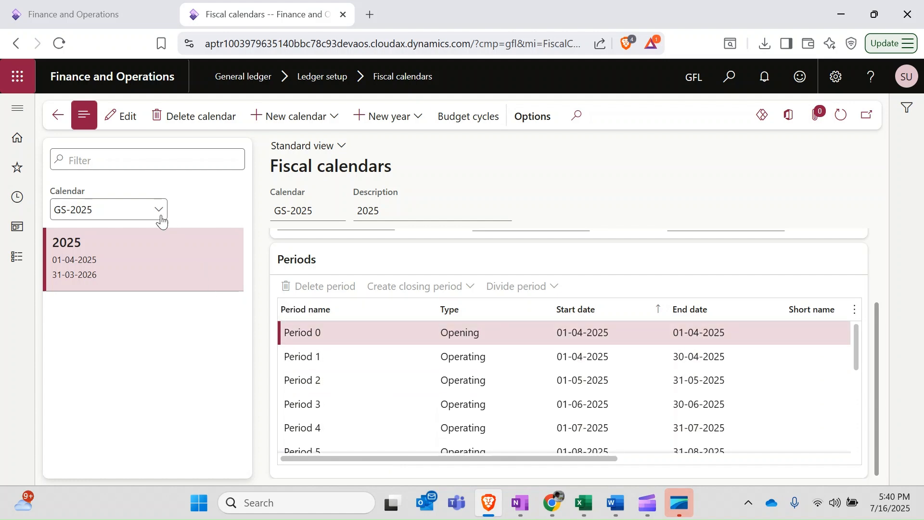
click(57, 114)
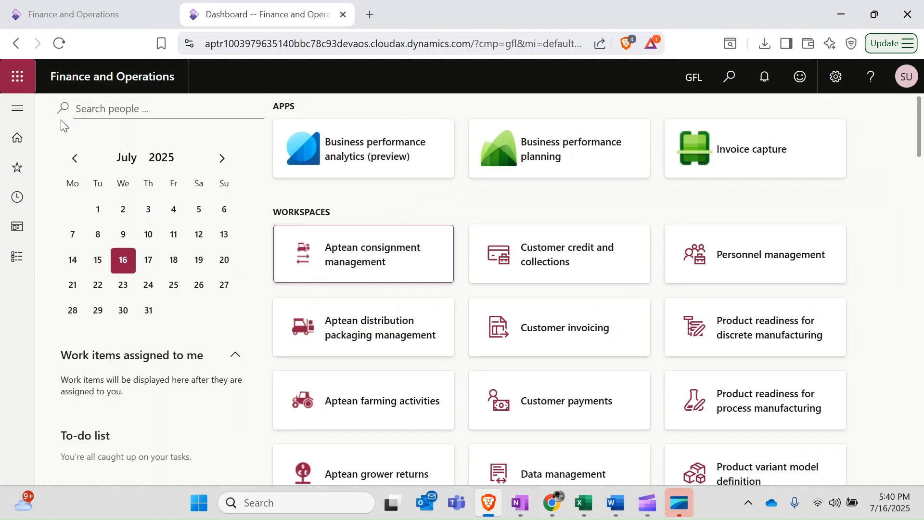
click(17, 260)
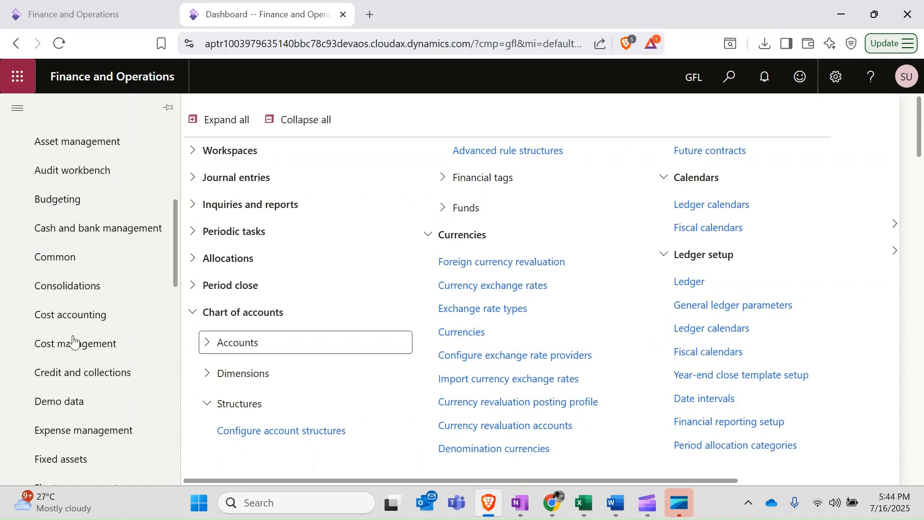
scroll(75, 345, down, 3)
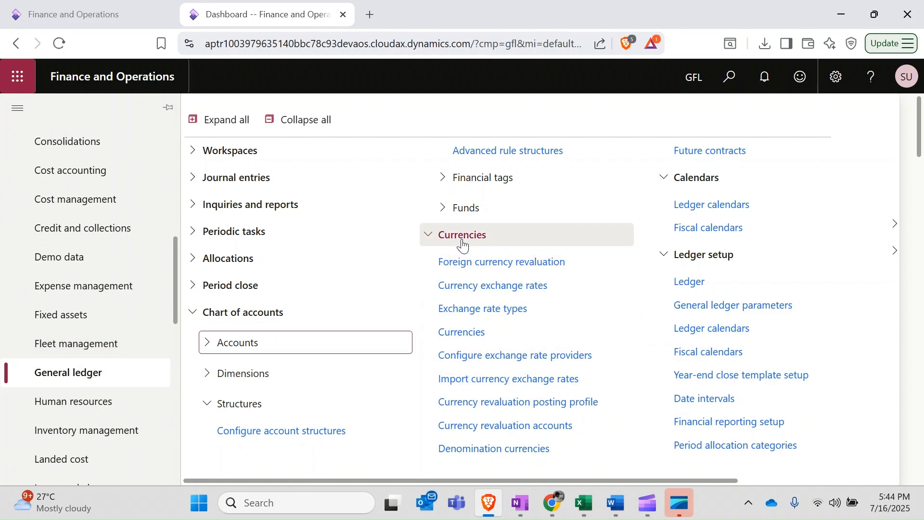
click(460, 333)
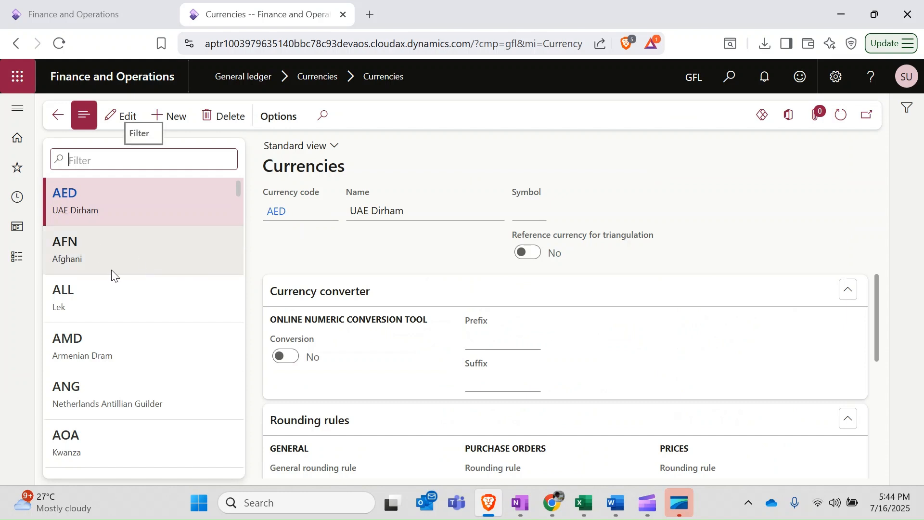
Browse the currency list and filter it by currency code for INR.
scroll(112, 275, down, 15)
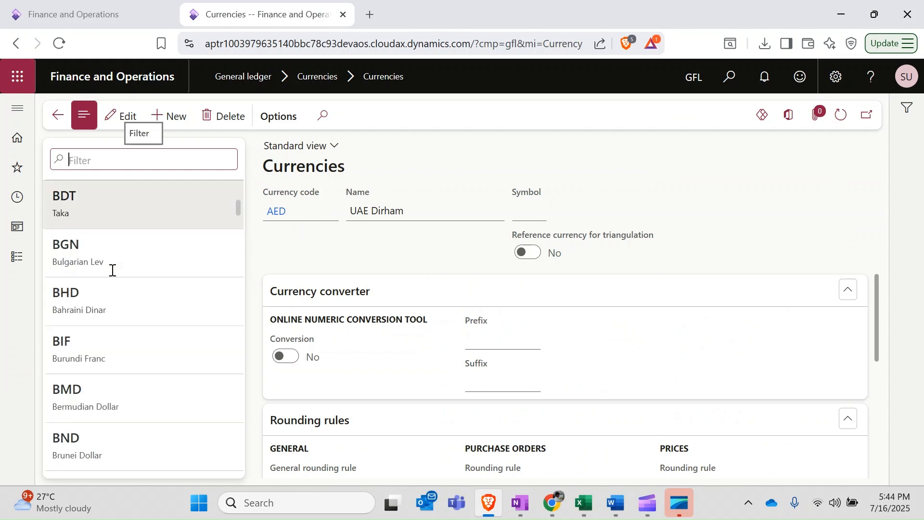
scroll(111, 273, down, 5)
scroll(113, 270, down, 20)
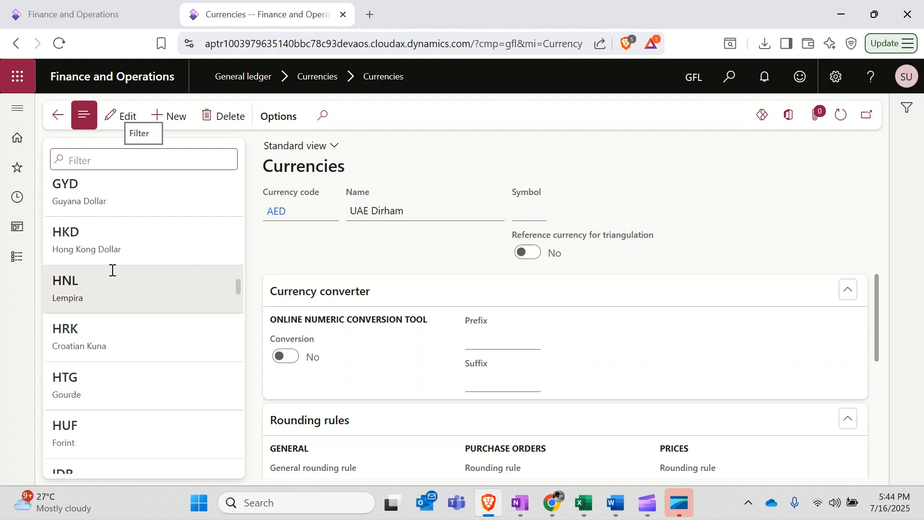
scroll(113, 270, up, 6)
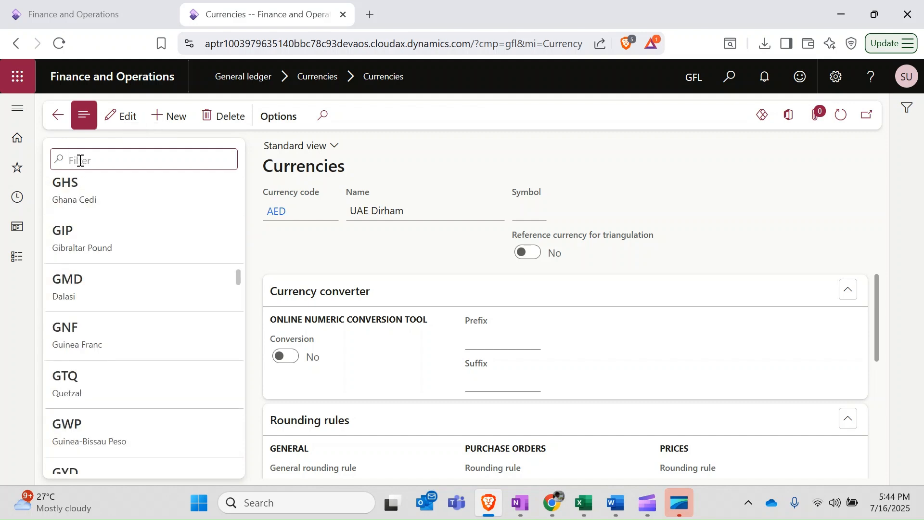
text(INR)
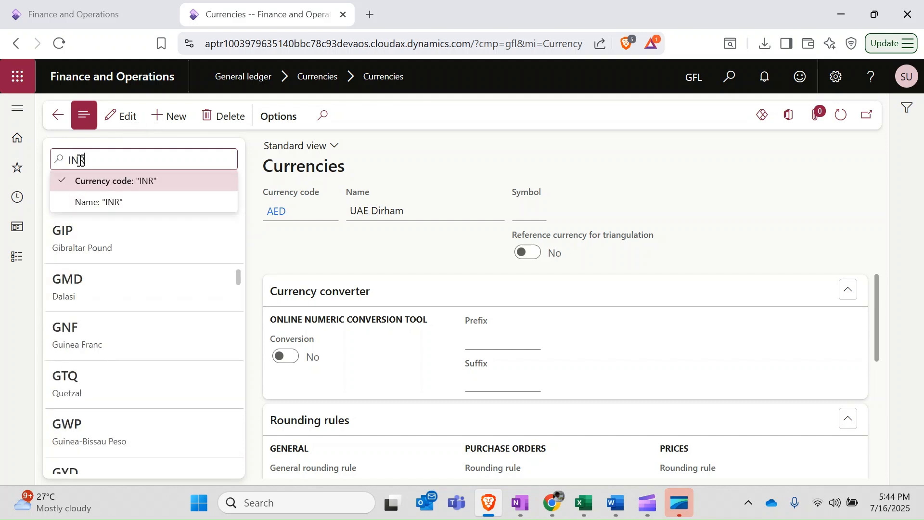
click(60, 161)
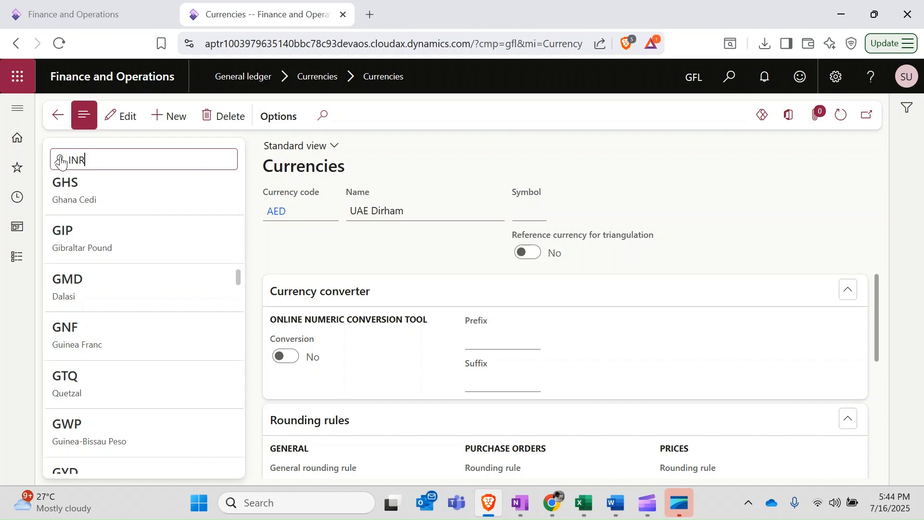
click(175, 126)
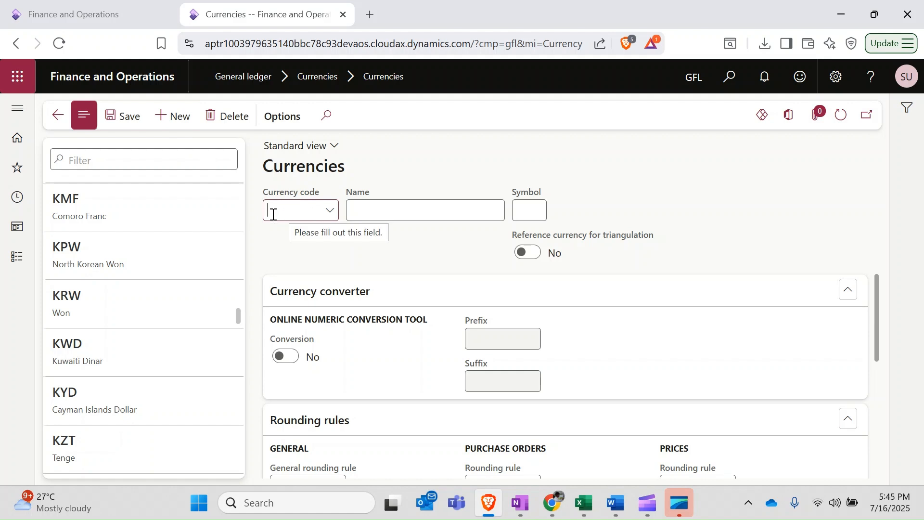
scroll(371, 353, down, 3)
scroll(371, 352, down, 3)
scroll(371, 349, up, 6)
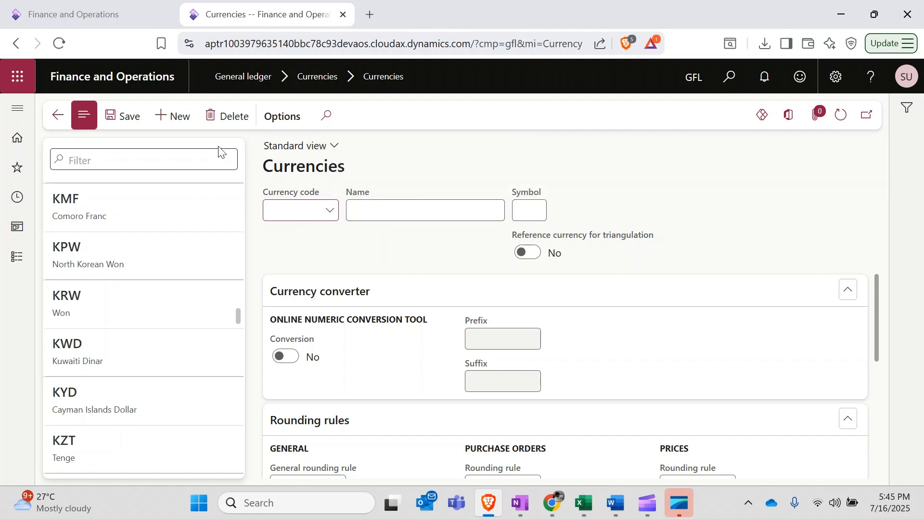
click(233, 120)
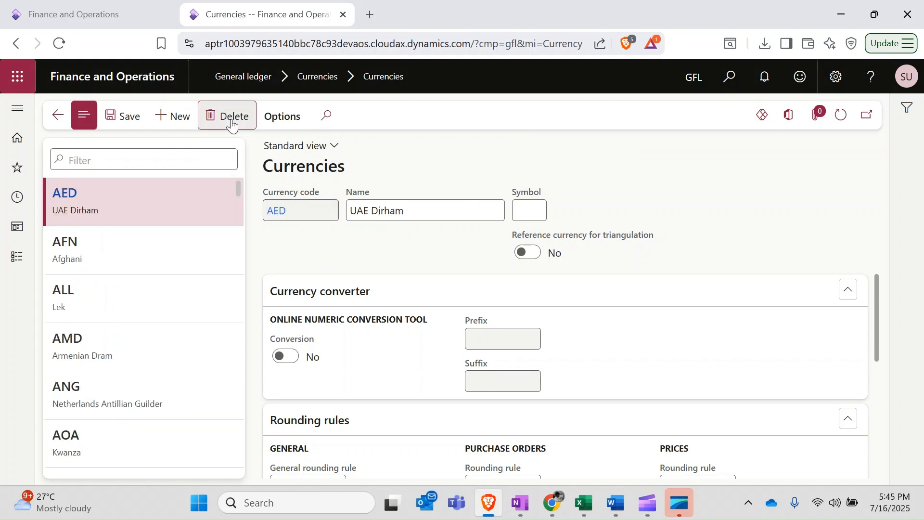
Leave the currencies and open the Ledger page under the General ledger module's ledger setup.
click(58, 115)
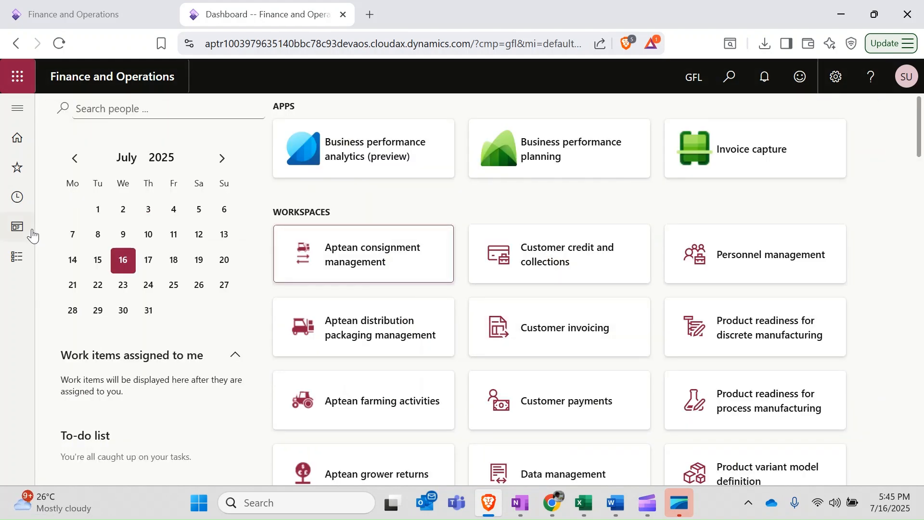
click(18, 258)
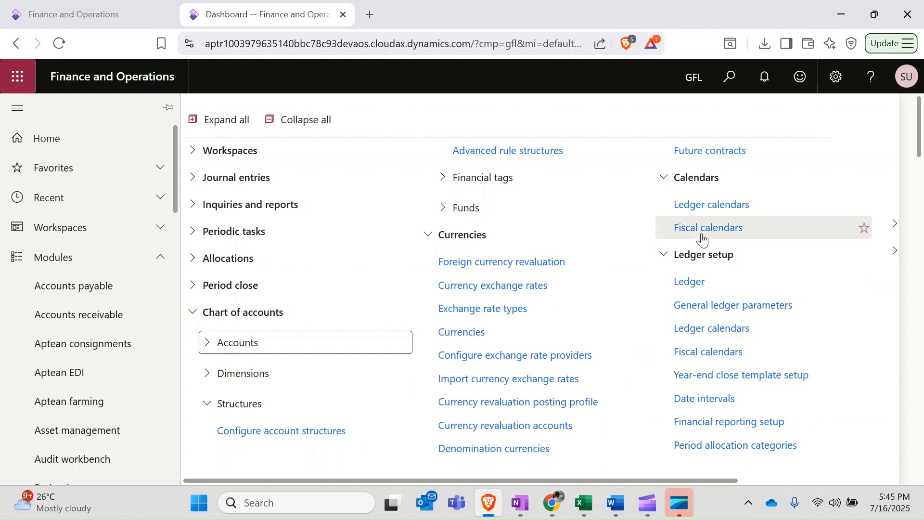
click(207, 343)
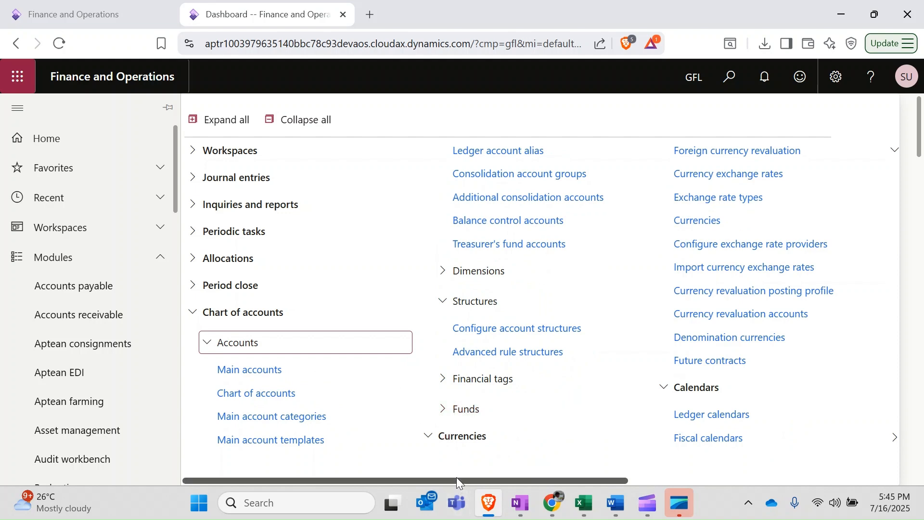
drag(458, 478, 670, 477)
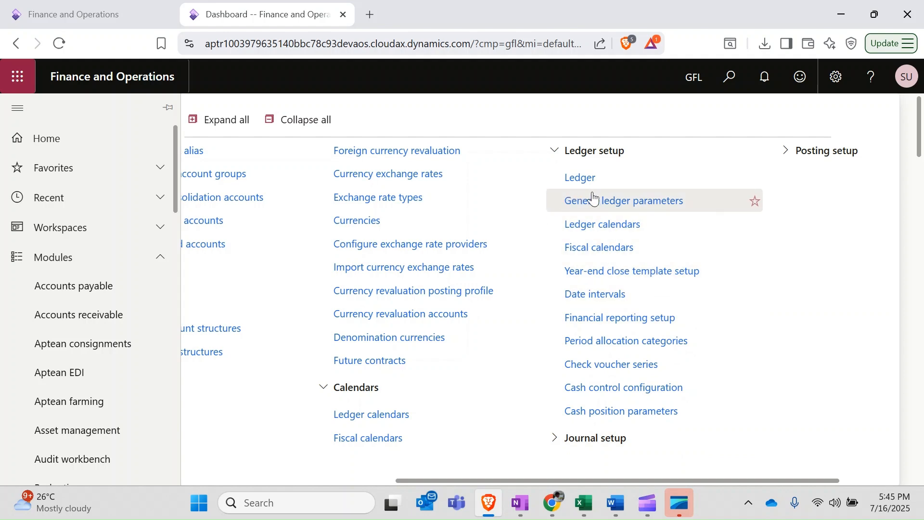
drag(637, 483, 659, 482)
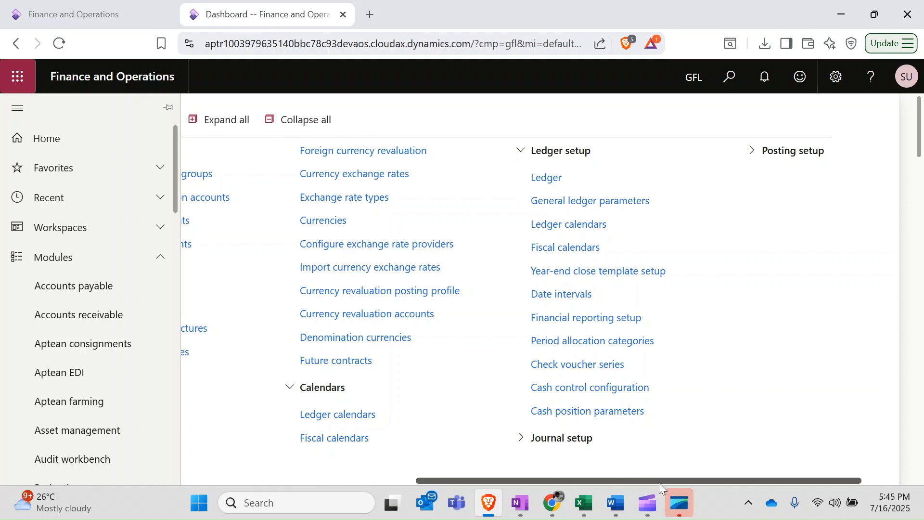
click(552, 177)
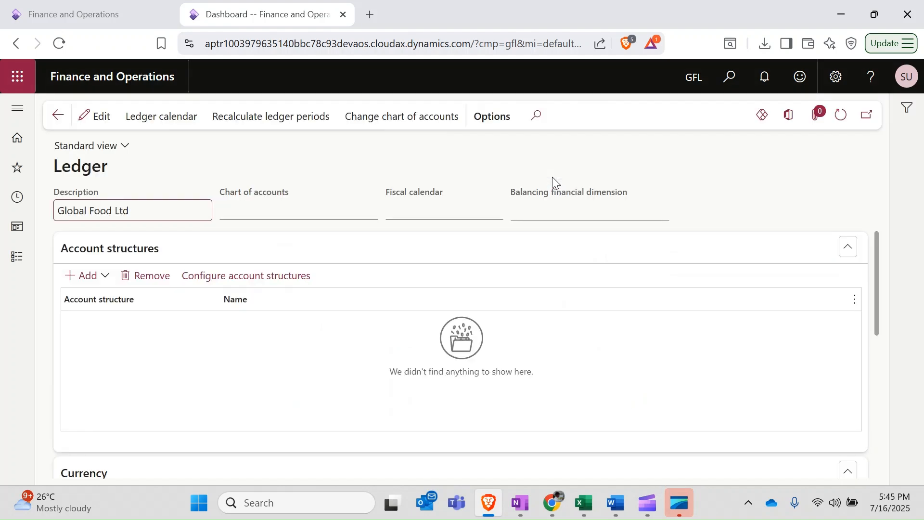
Put the Global Food Ltd ledger in edit mode and set its chart of accounts to GS-COA.
click(98, 119)
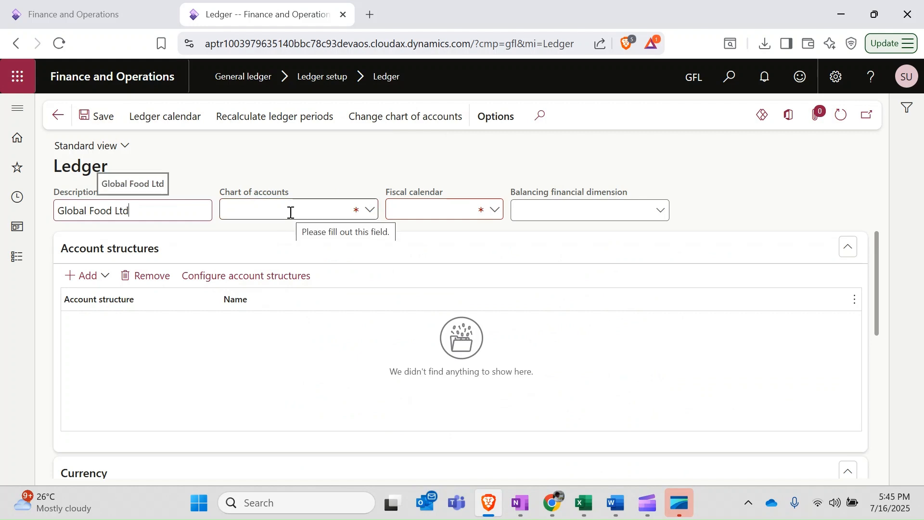
click(371, 213)
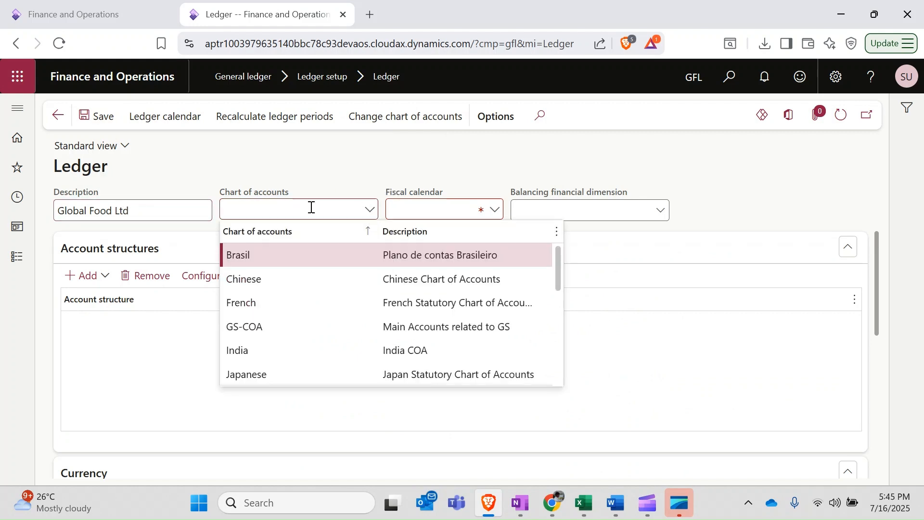
text(GS)
click(269, 254)
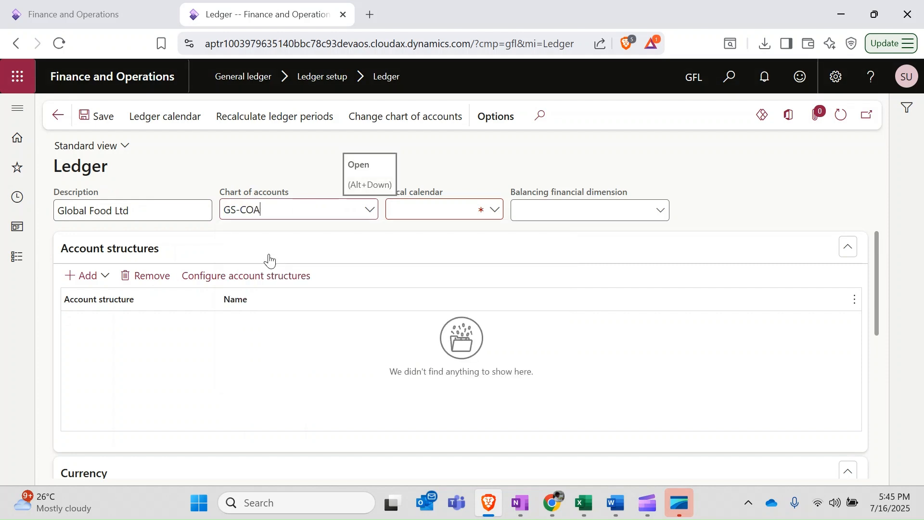
Set the ledger's fiscal calendar to GS-2025 and try to save the ledger.
click(434, 212)
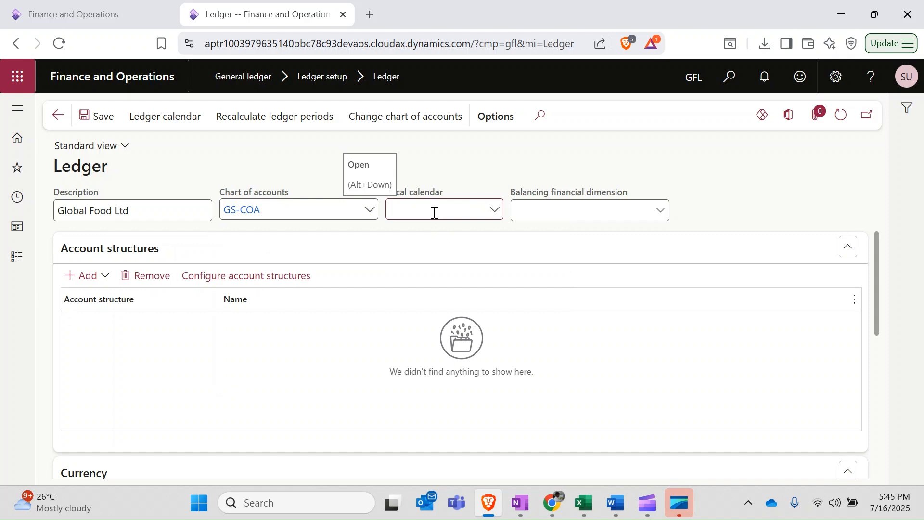
click(495, 212)
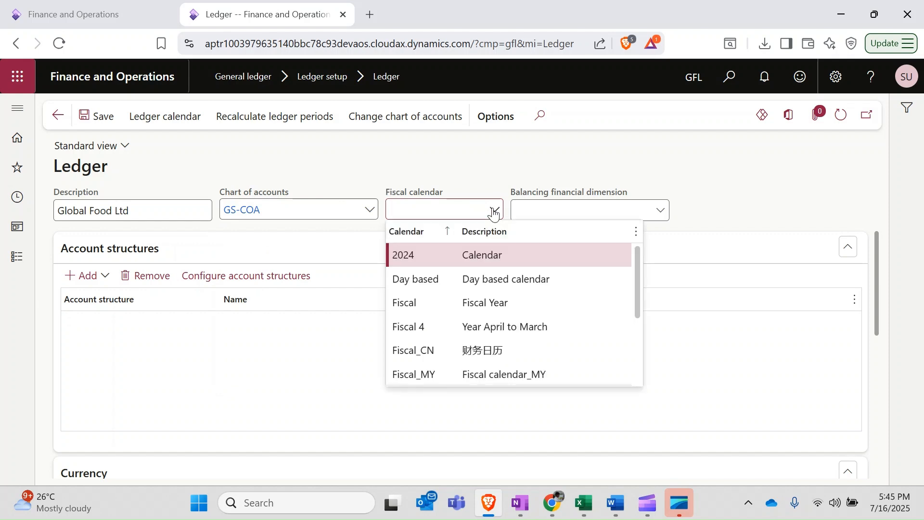
text(GS)
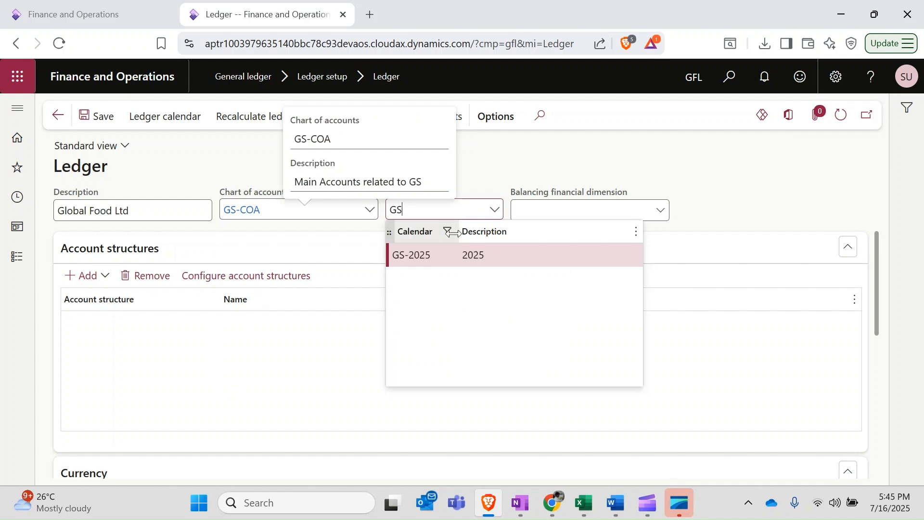
click(427, 259)
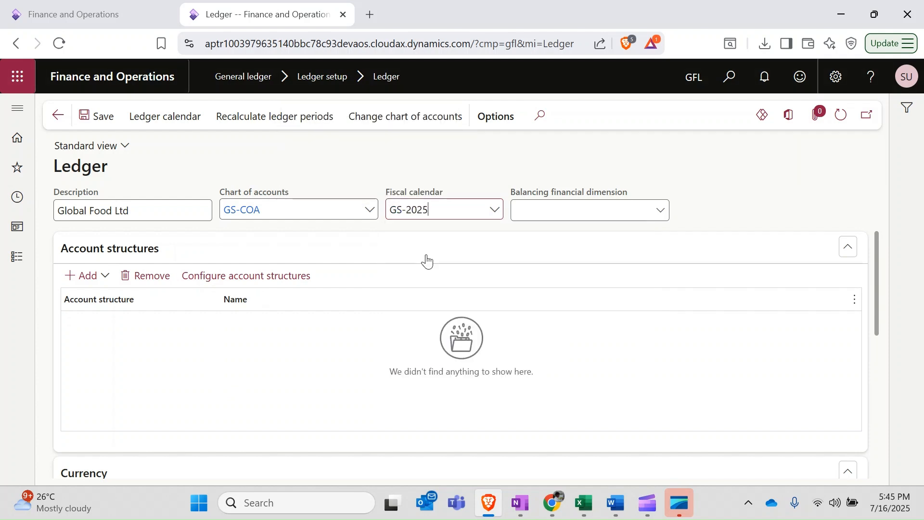
click(100, 125)
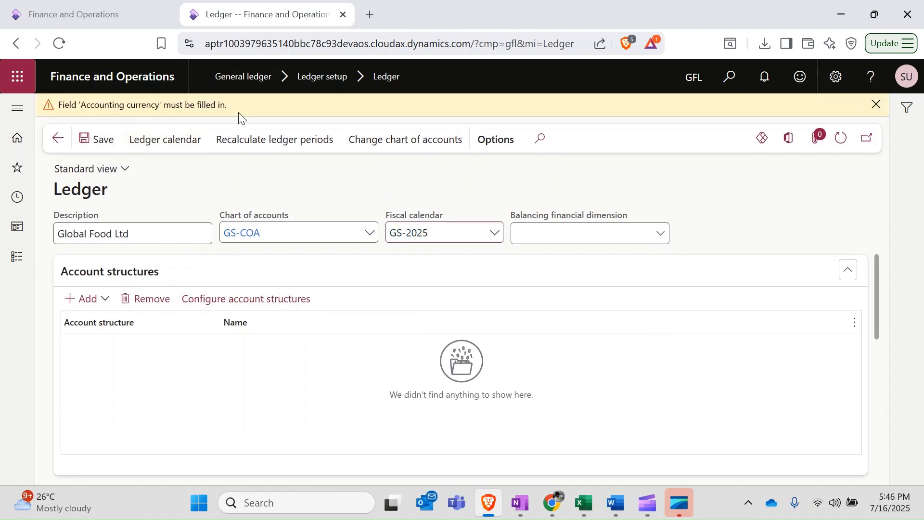
Set the ledger's accounting currency to INR and its reporting currency to USD.
scroll(327, 268, down, 5)
click(79, 329)
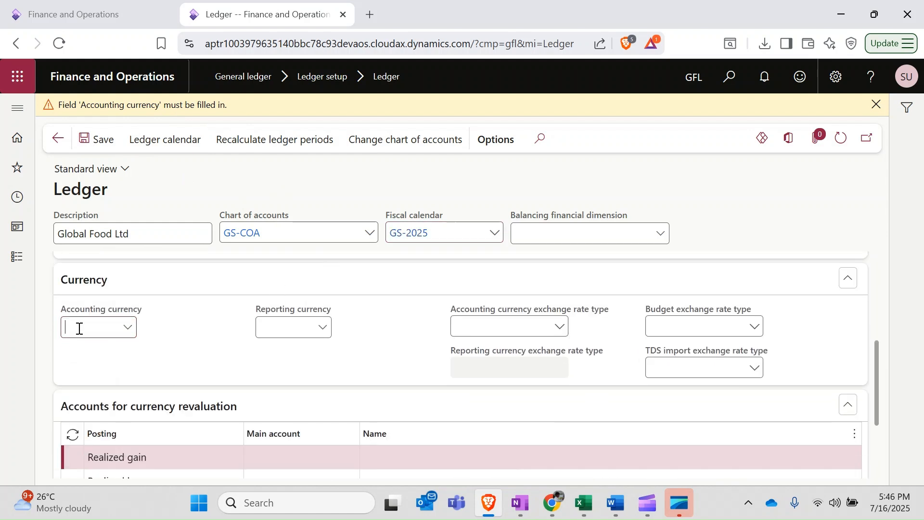
text(INR)
key(Tab)
mouse_move(79, 329)
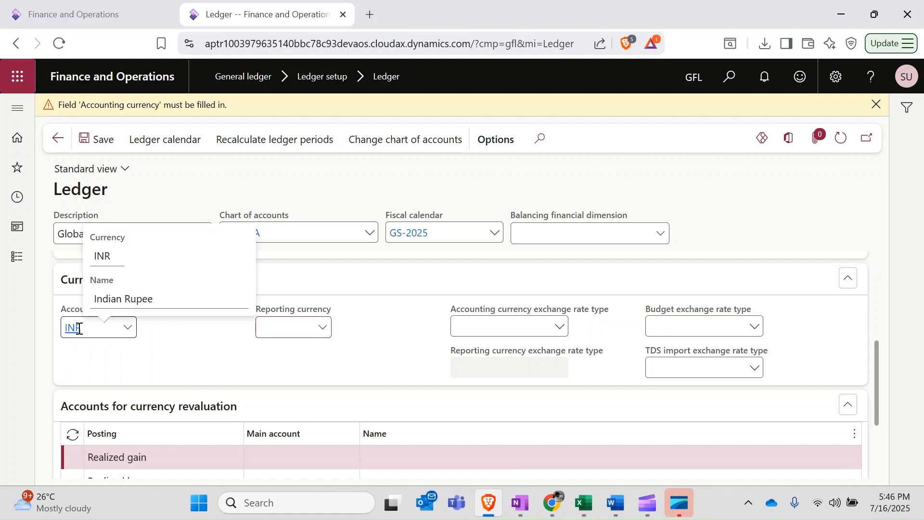
text(USD)
key(Tab)
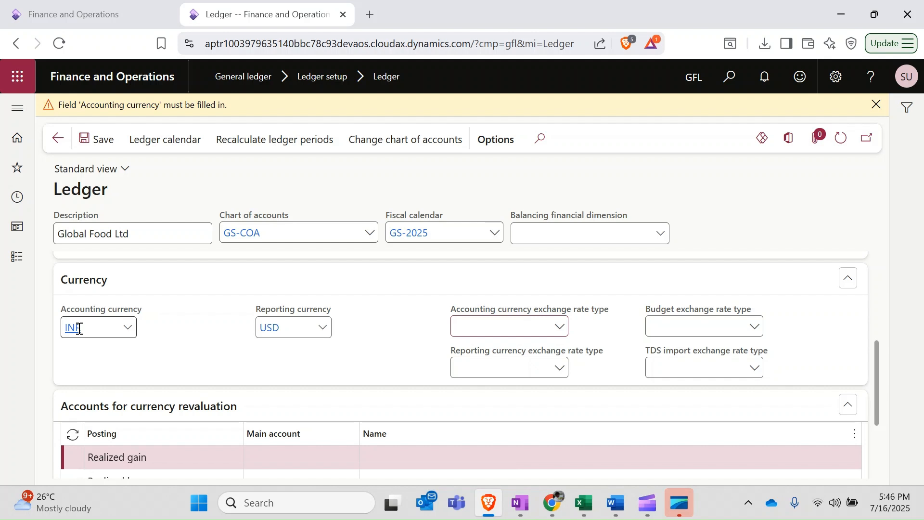
Switch the ledger's reporting currency to INR and set it back to USD.
click(294, 325)
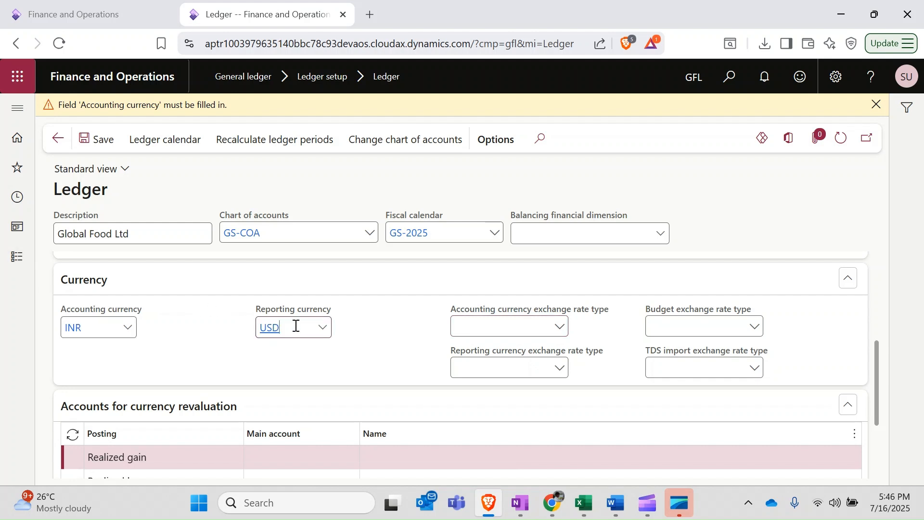
double_click(281, 324)
text(INR)
key(Tab)
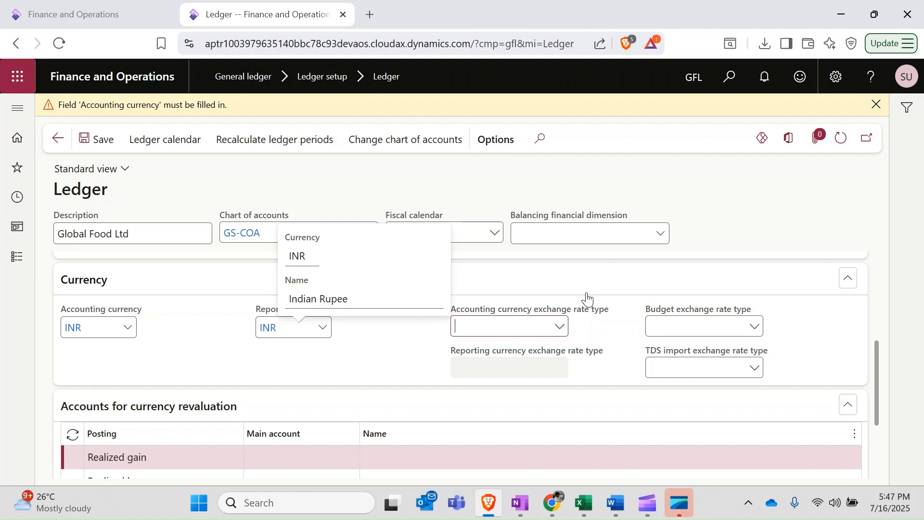
drag(279, 327, 251, 330)
text(USD)
key(Tab)
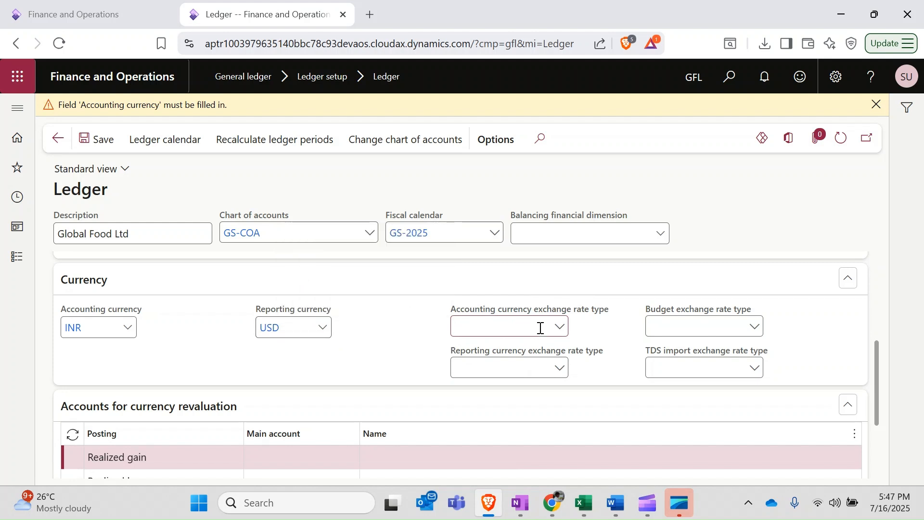
Set both the accounting currency exchange rate type and the reporting currency exchange rate type to Average.
click(559, 328)
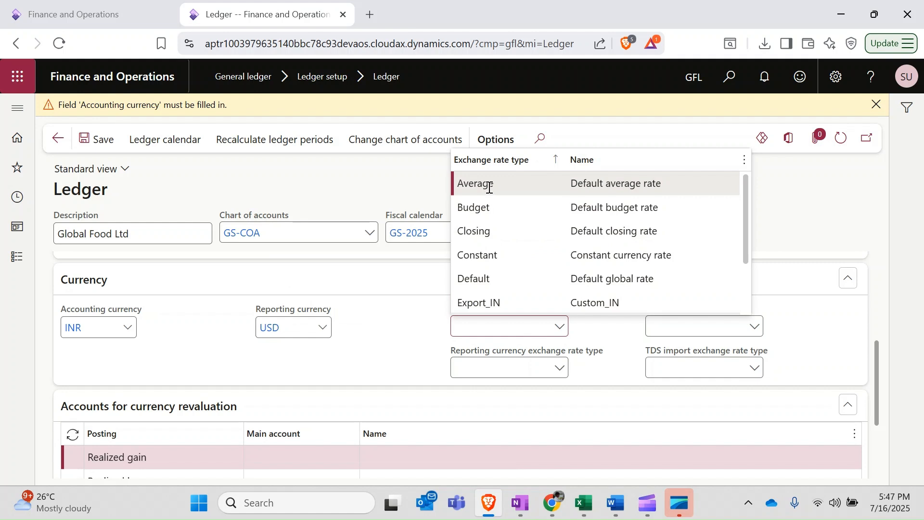
scroll(524, 254, down, 2)
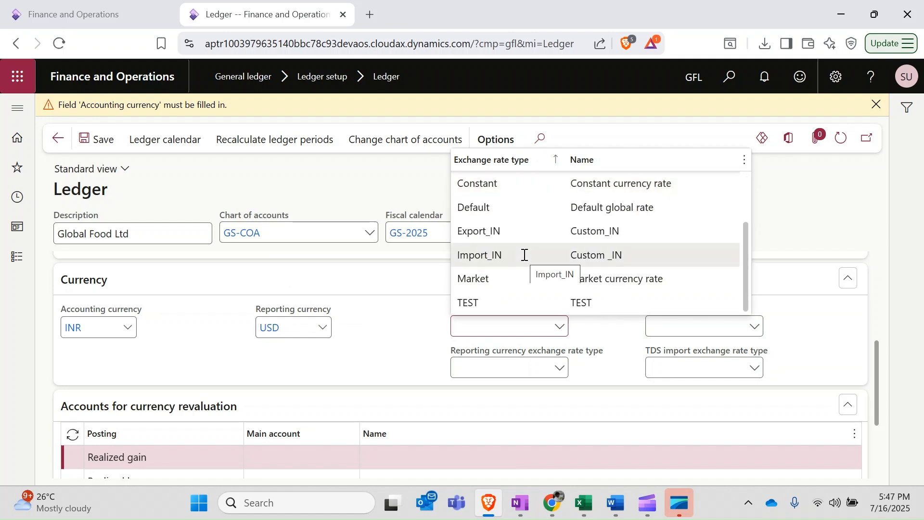
scroll(523, 253, up, 2)
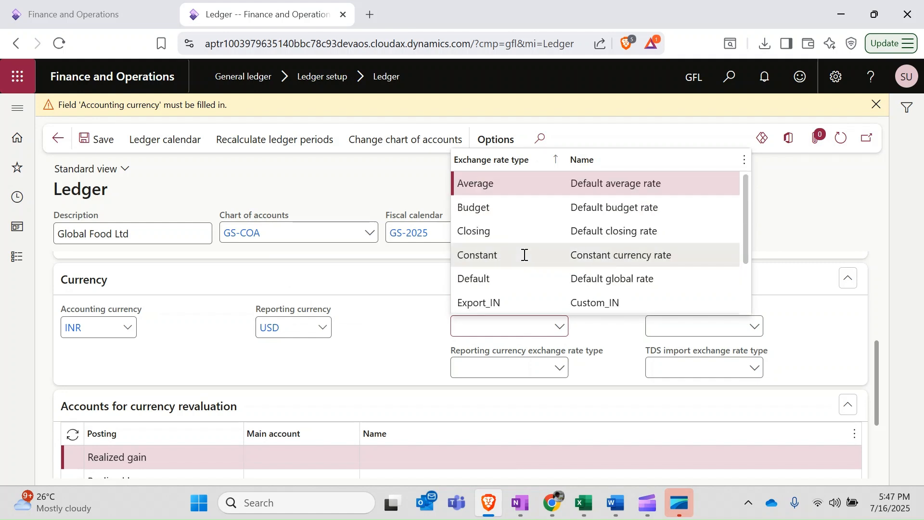
click(498, 184)
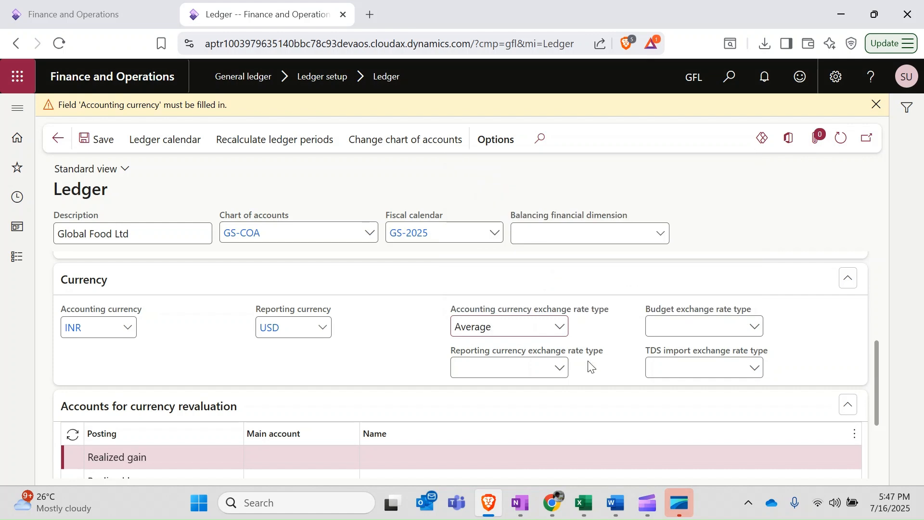
click(559, 369)
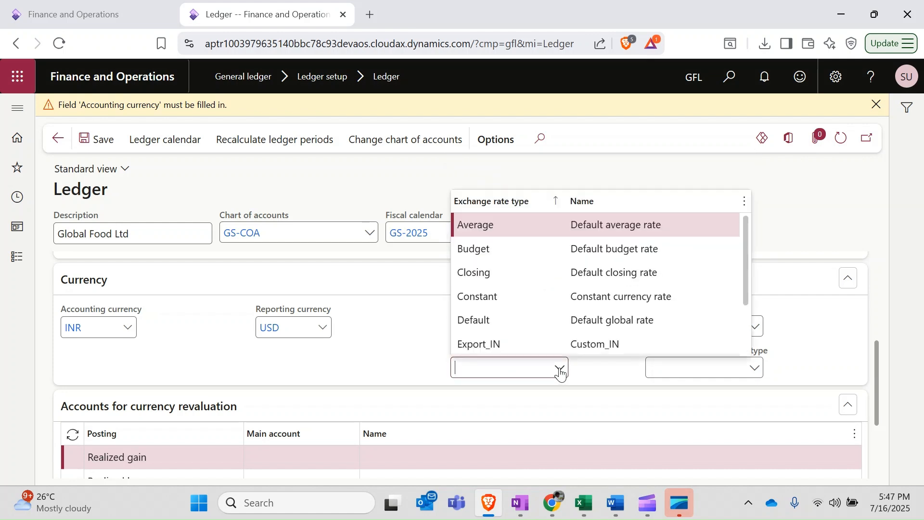
click(498, 224)
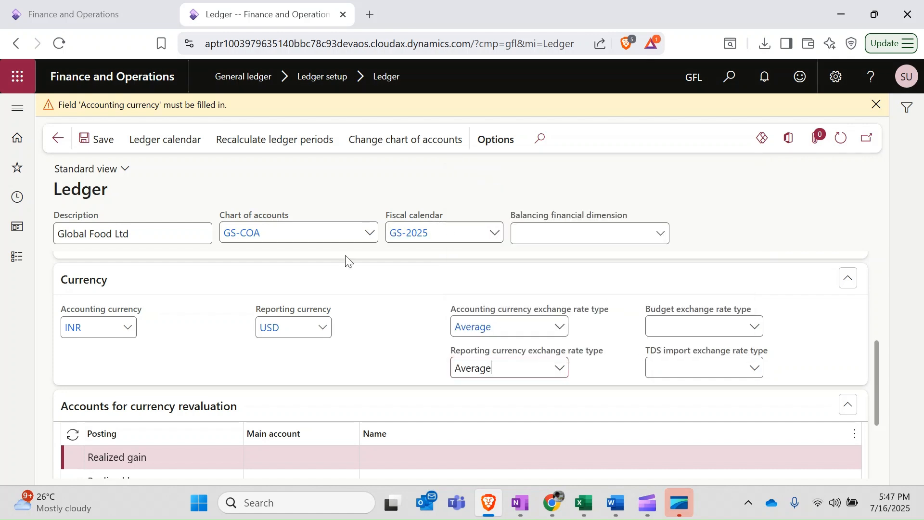
Save the Global Food Ltd ledger and recalculate its ledger periods.
scroll(308, 260, up, 5)
click(82, 141)
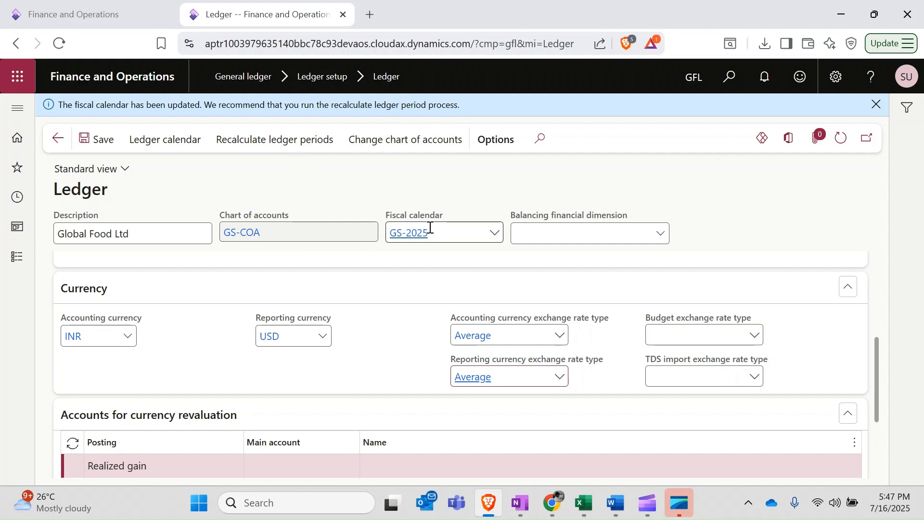
mouse_move(293, 236)
click(269, 149)
click(825, 453)
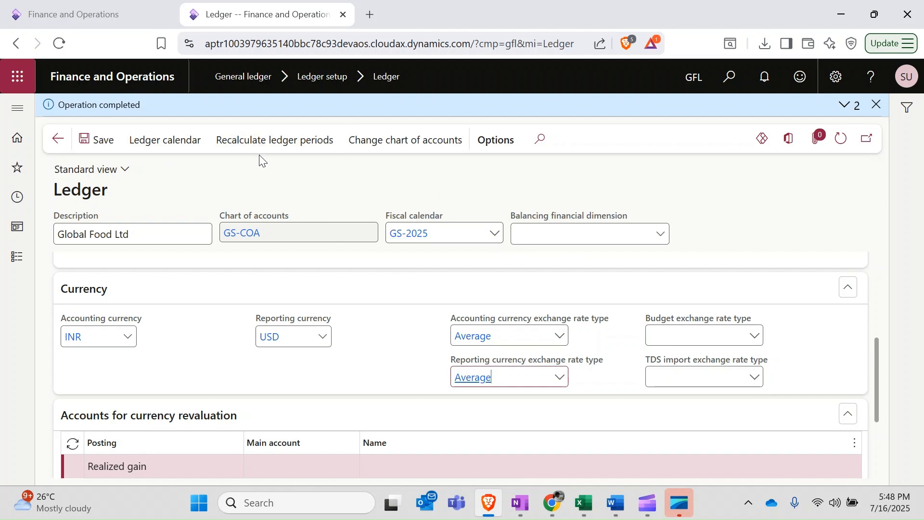
Open the General ledger's ledger calendars and review the 2025 fiscal year periods of calendar GS-2025.
click(59, 143)
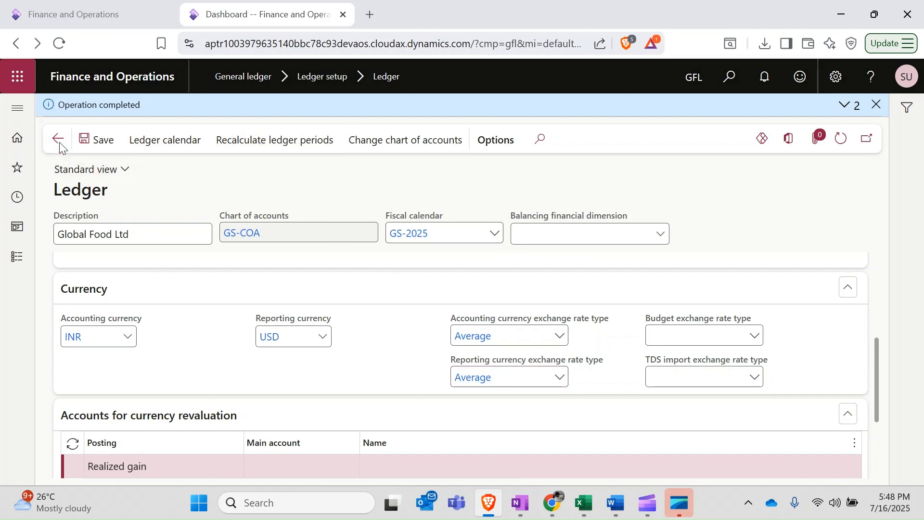
click(23, 265)
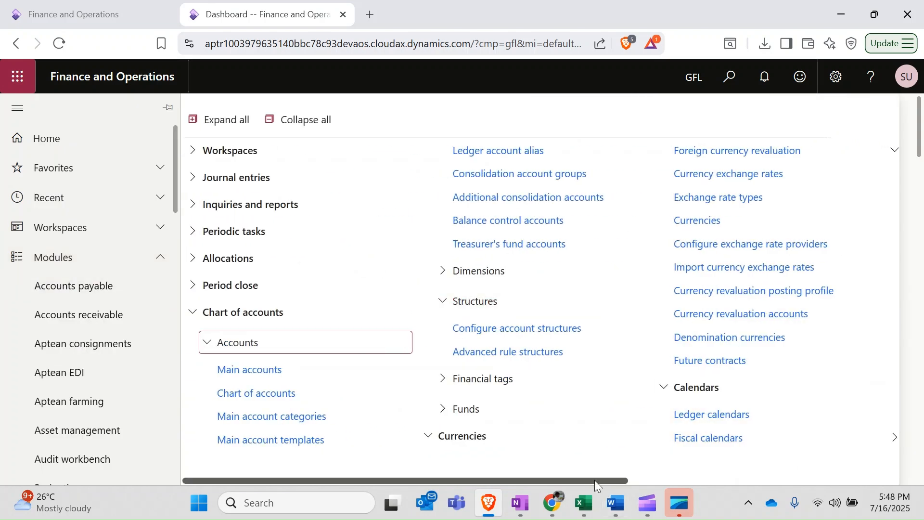
drag(597, 484, 789, 485)
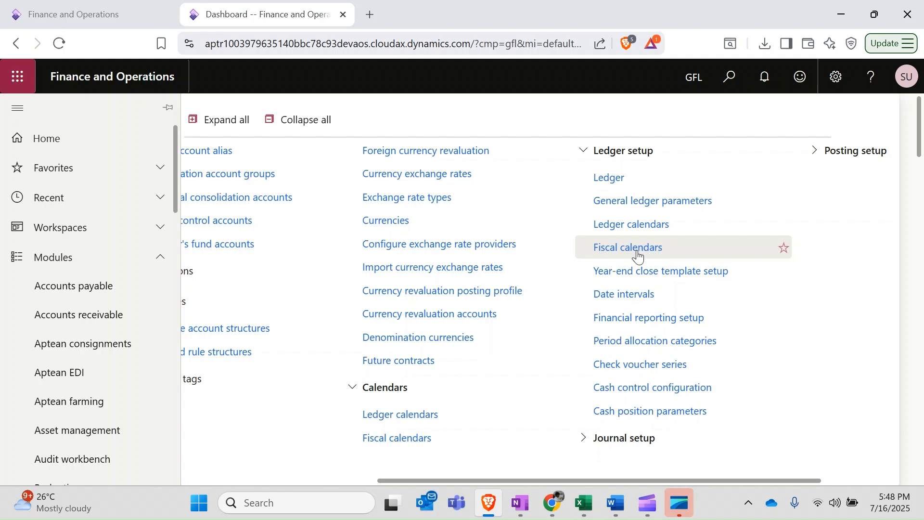
click(633, 230)
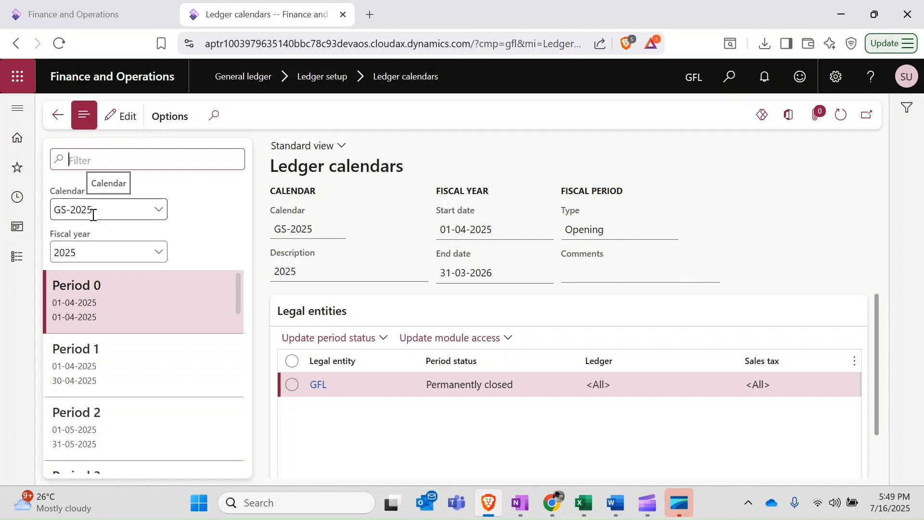
scroll(143, 359, down, 8)
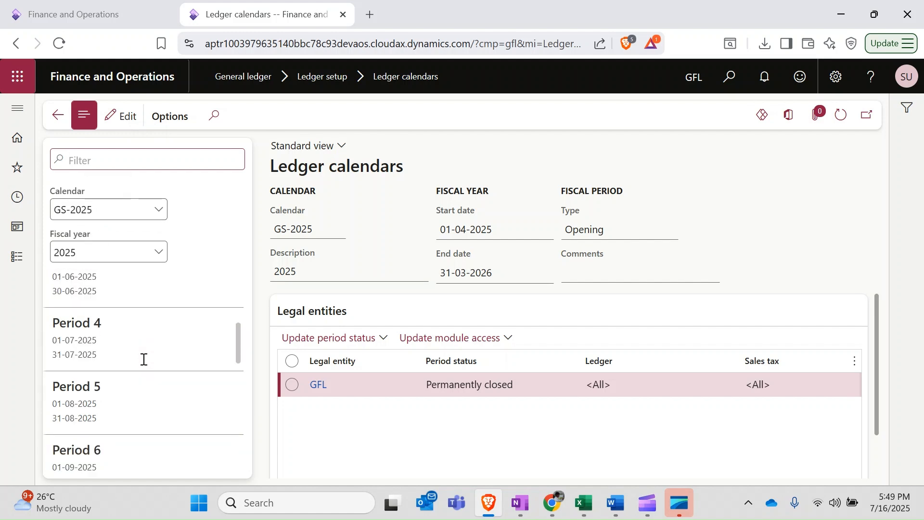
scroll(142, 359, down, 4)
scroll(143, 361, up, 11)
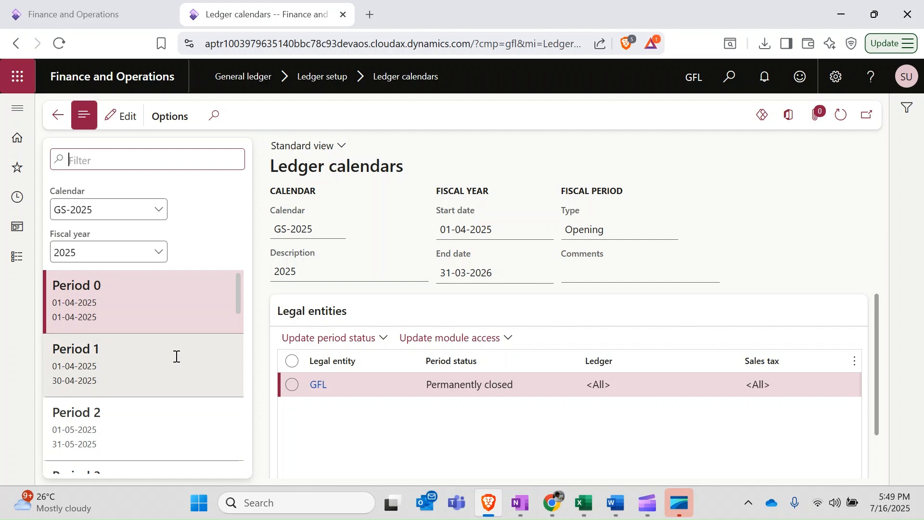
click(142, 366)
click(150, 322)
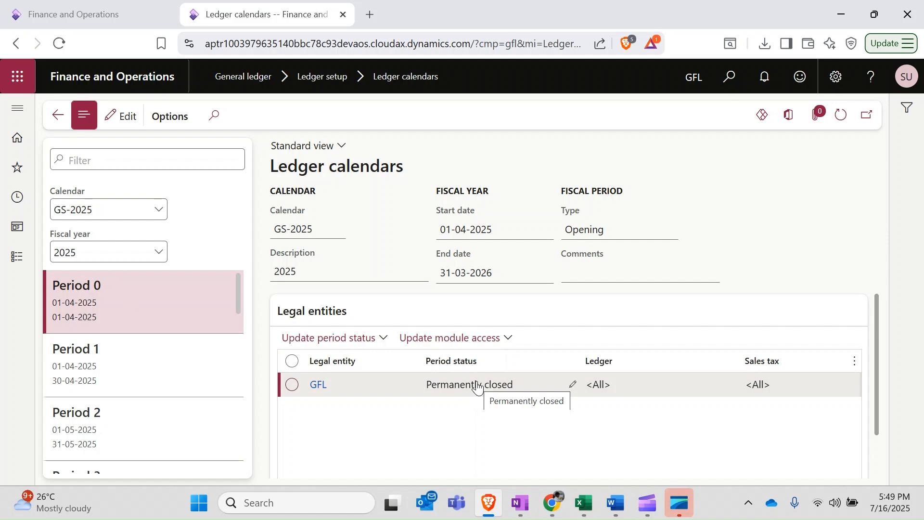
Check legal entity GFL's module access for Period 0, covering Ledger, Sales tax, Bank and Customer.
click(625, 384)
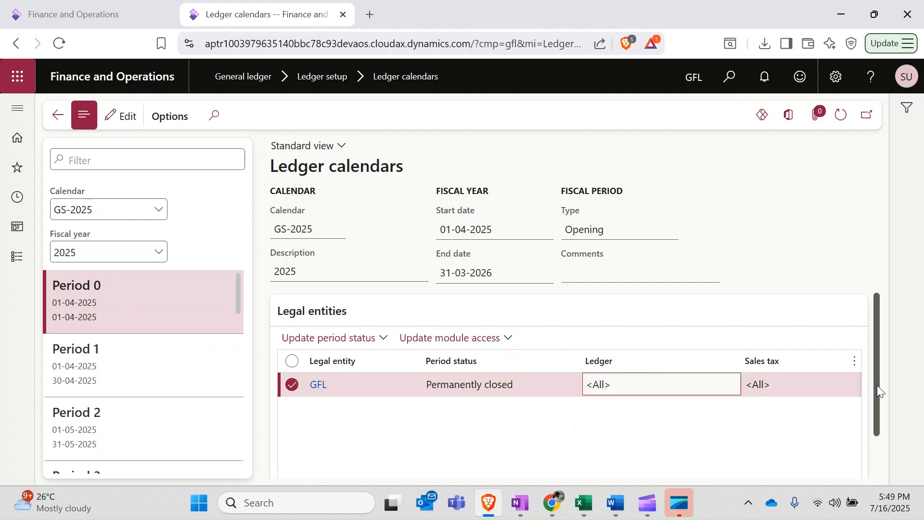
drag(877, 395, 881, 424)
click(628, 336)
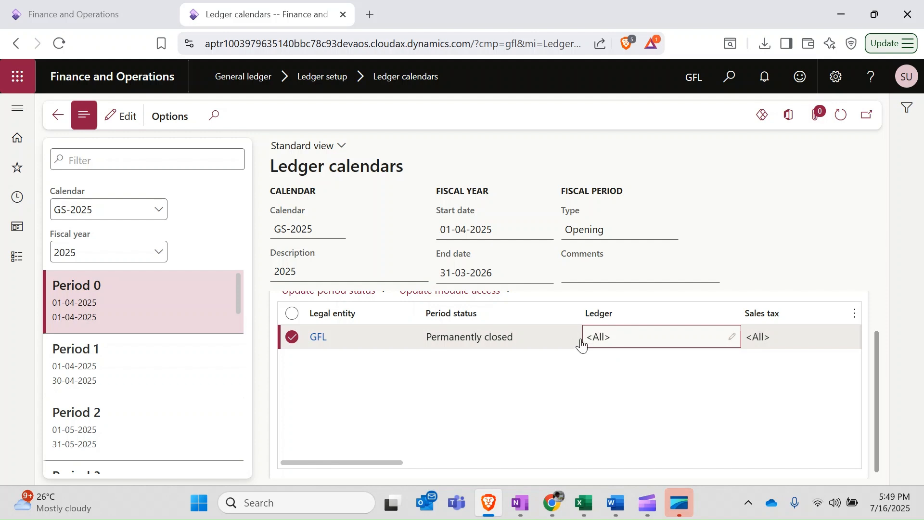
click(790, 340)
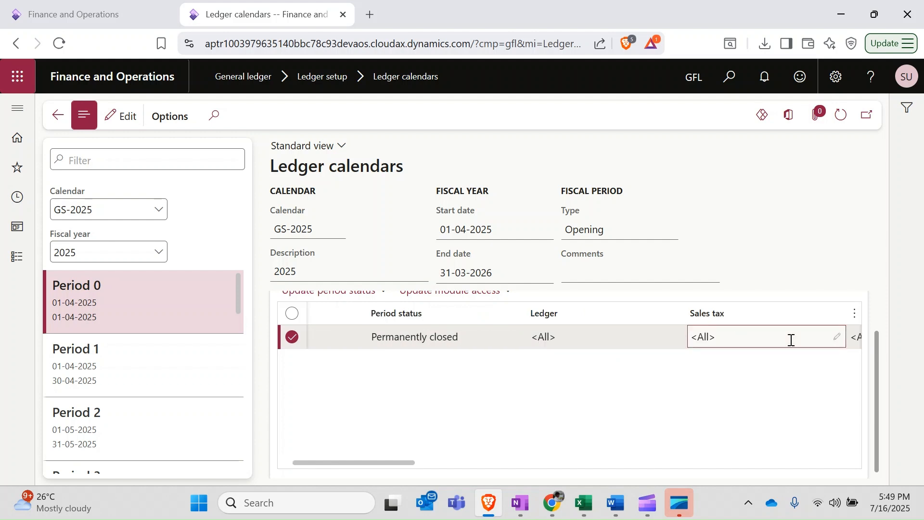
drag(408, 463, 458, 463)
click(676, 334)
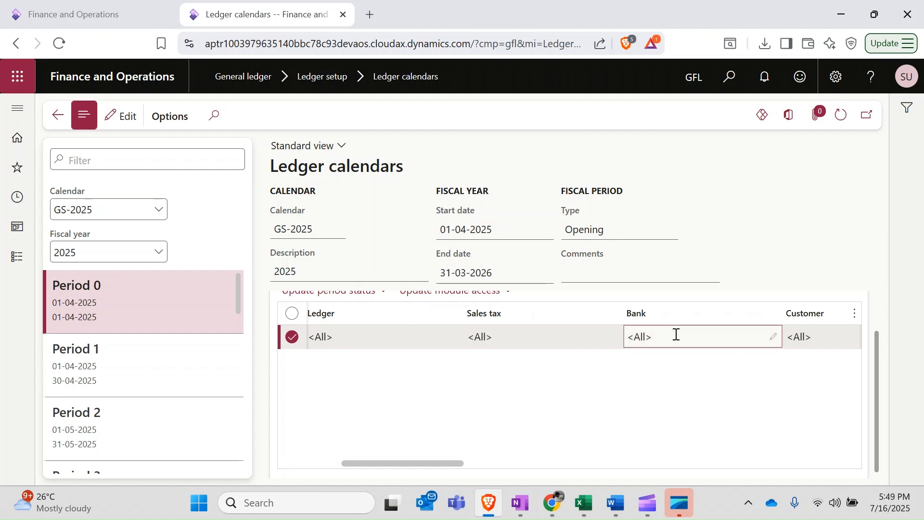
click(825, 332)
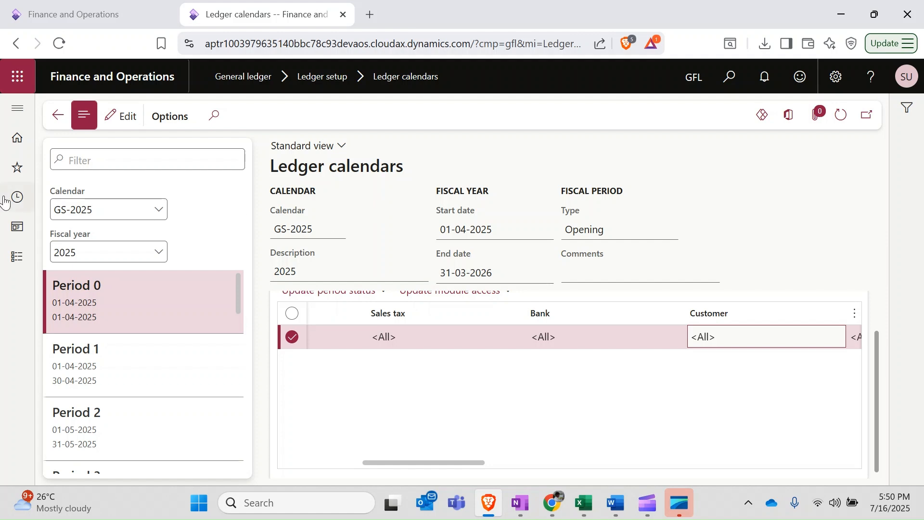
Leave the ledger calendars and reopen the Ledger page from the General ledger's ledger setup.
click(61, 120)
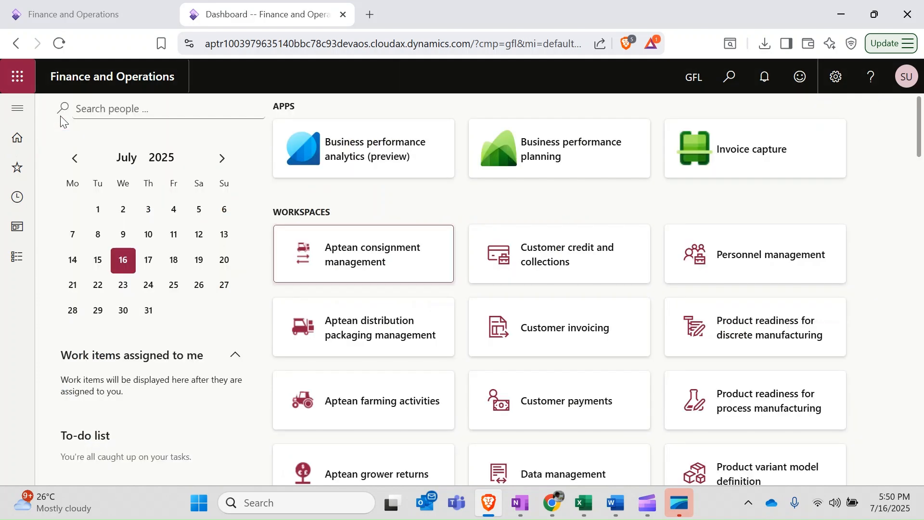
click(19, 257)
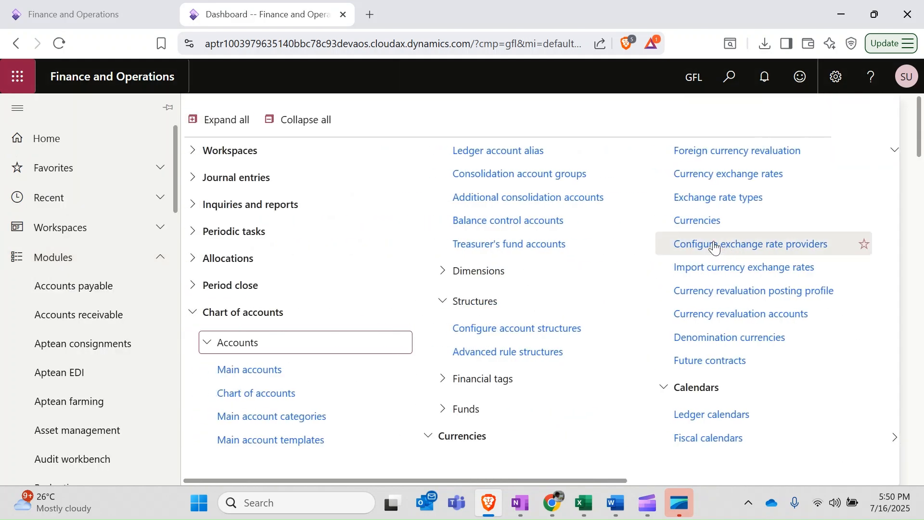
drag(607, 482, 832, 481)
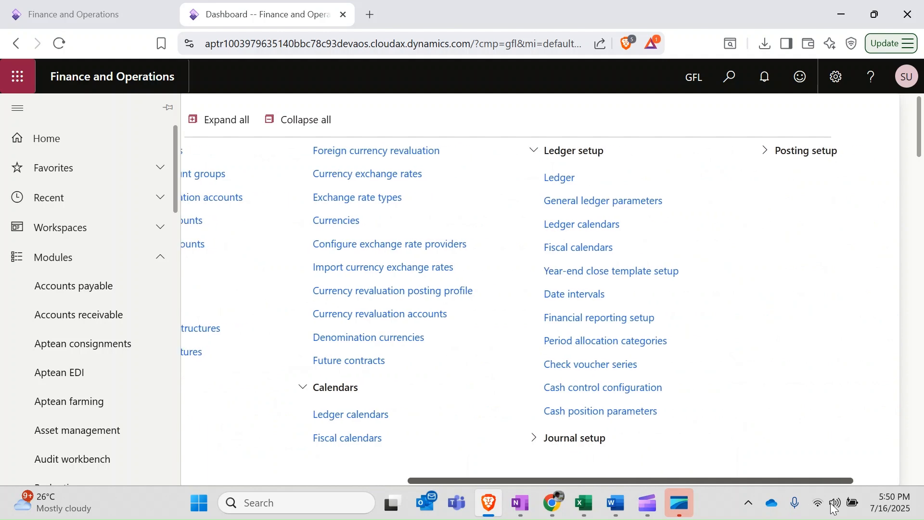
click(573, 176)
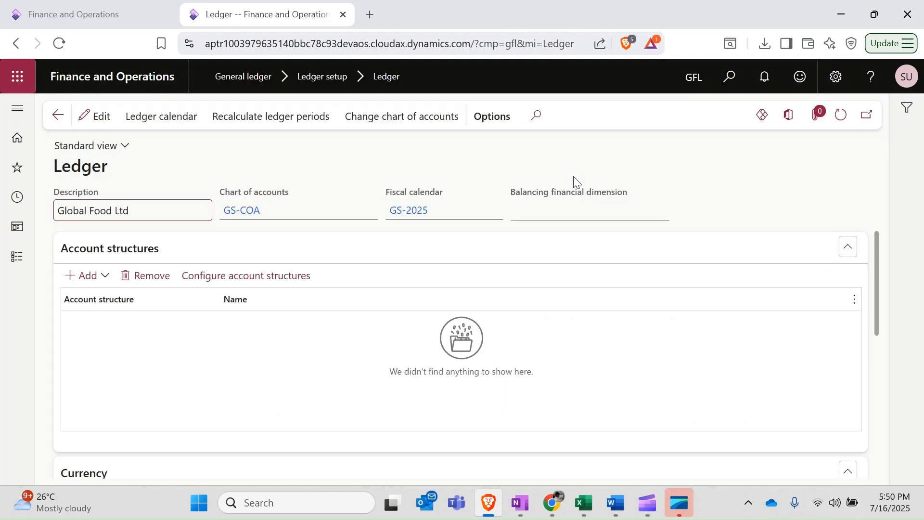
Put the ledger in edit mode and view the details of its accounting currency exchange rate type.
scroll(232, 320, down, 6)
scroll(371, 321, up, 3)
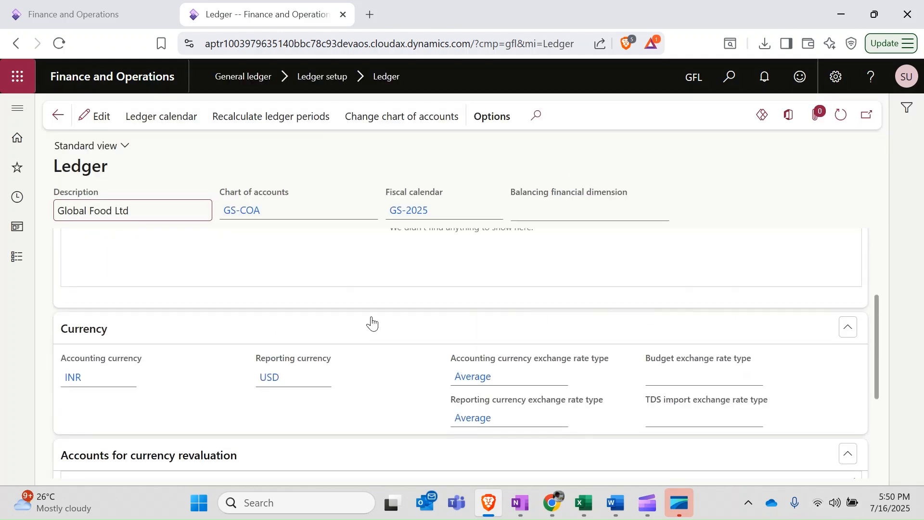
click(562, 381)
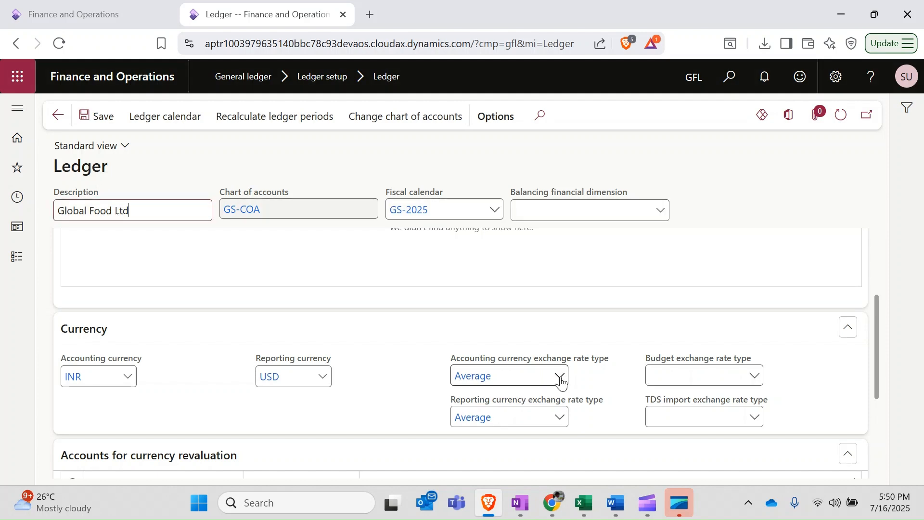
click(562, 380)
right_click(562, 381)
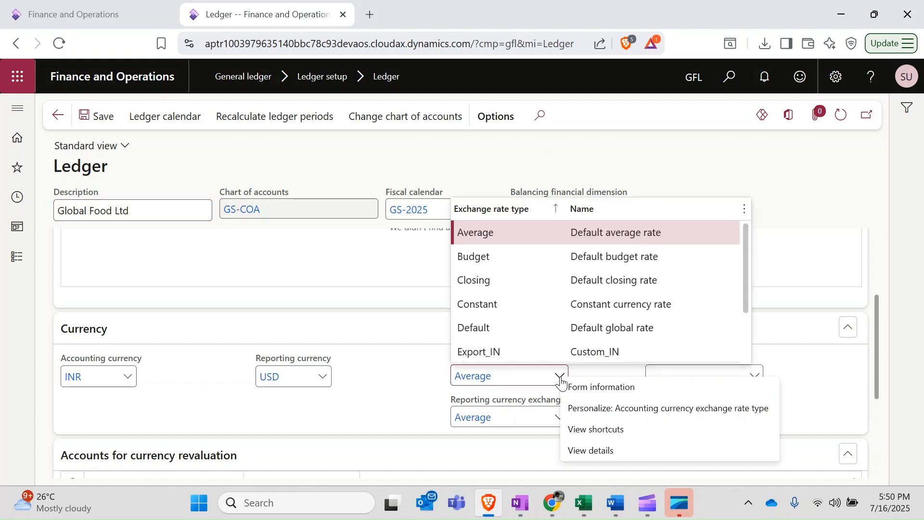
click(592, 450)
right_click(559, 380)
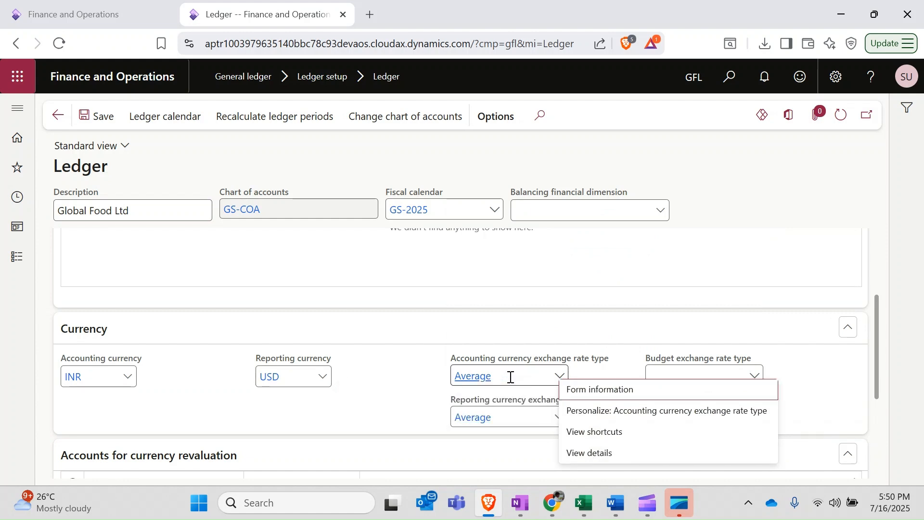
click(589, 452)
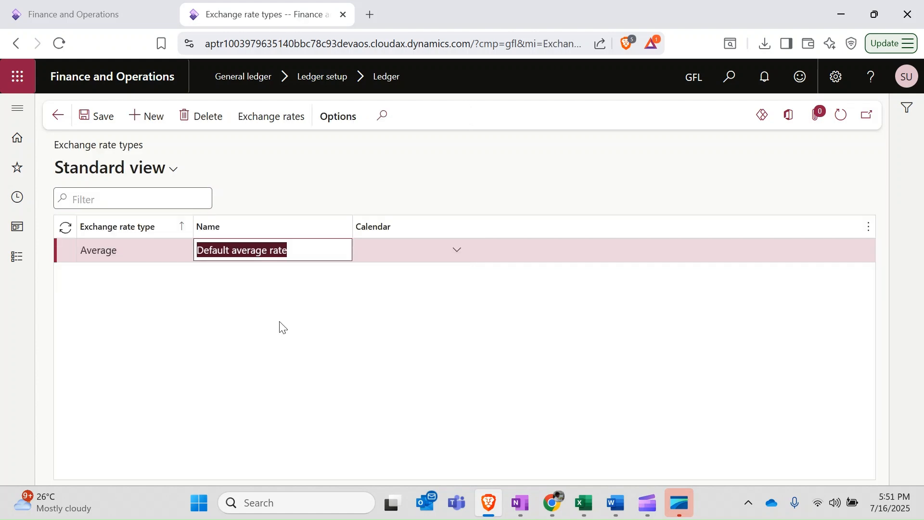
Create a new exchange rate type GS-Ex with the name GS Exchange rate.
click(151, 117)
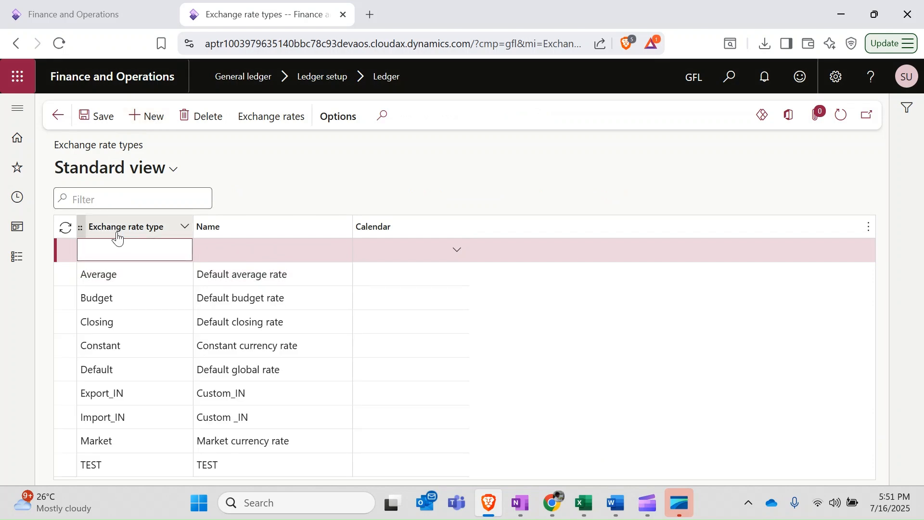
text(GS-Ex)
key(Tab)
text(GS )
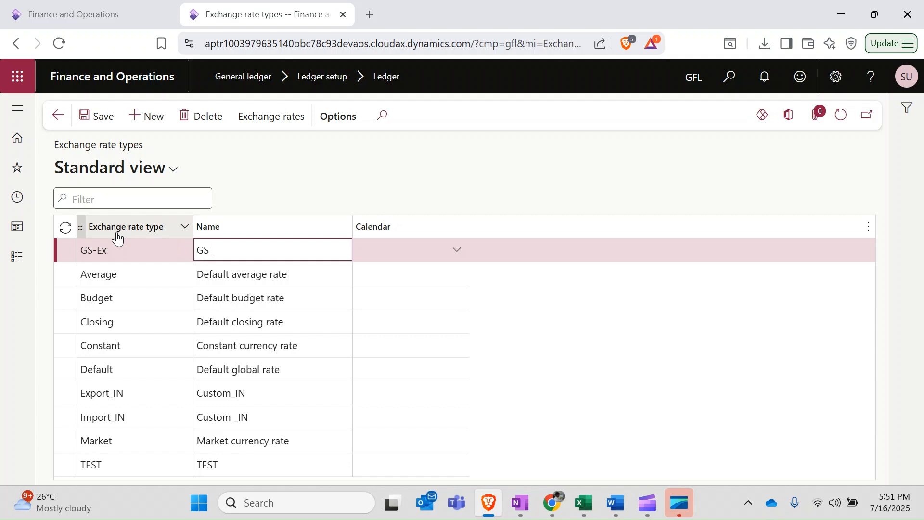
text(Exchange rate)
key(Tab)
key(shift+Tab)
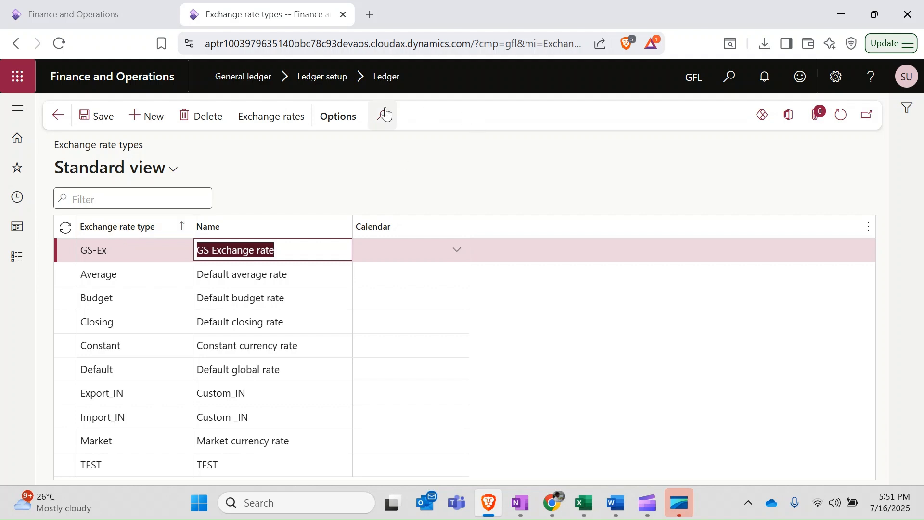
Open the exchange rates of the GS-Ex type and create a currency pair from USD to INR.
click(248, 124)
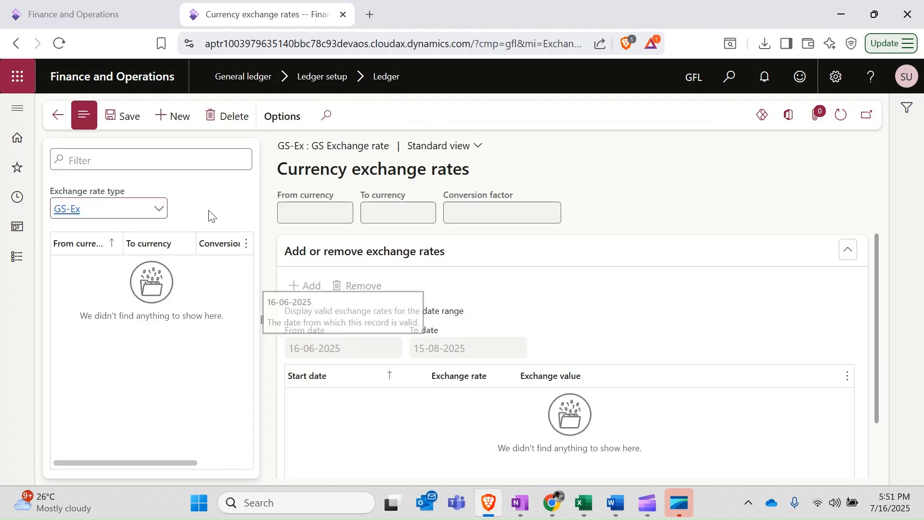
click(174, 117)
click(86, 265)
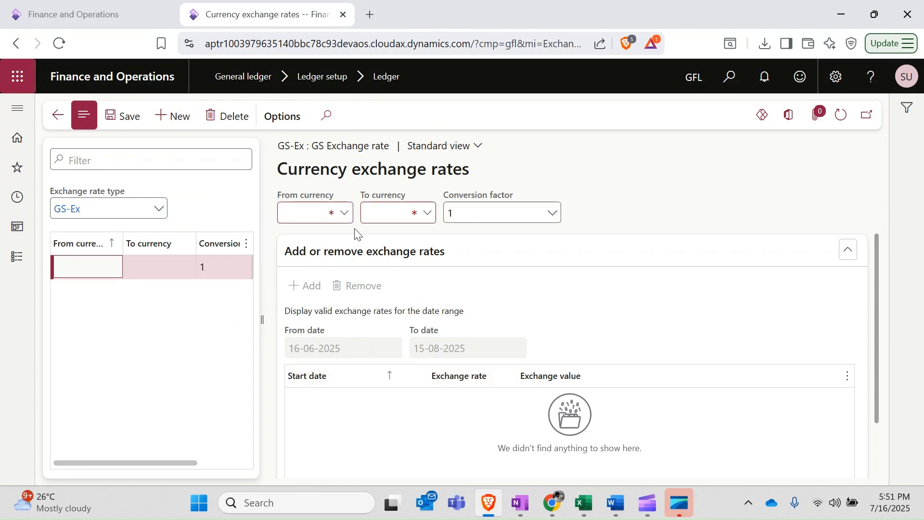
click(345, 216)
click(344, 217)
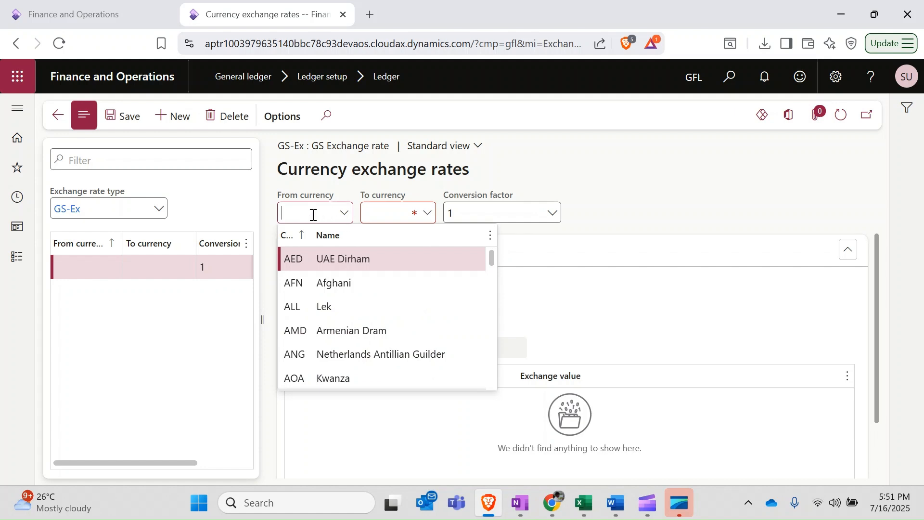
text(US)
text(INR)
key(Tab)
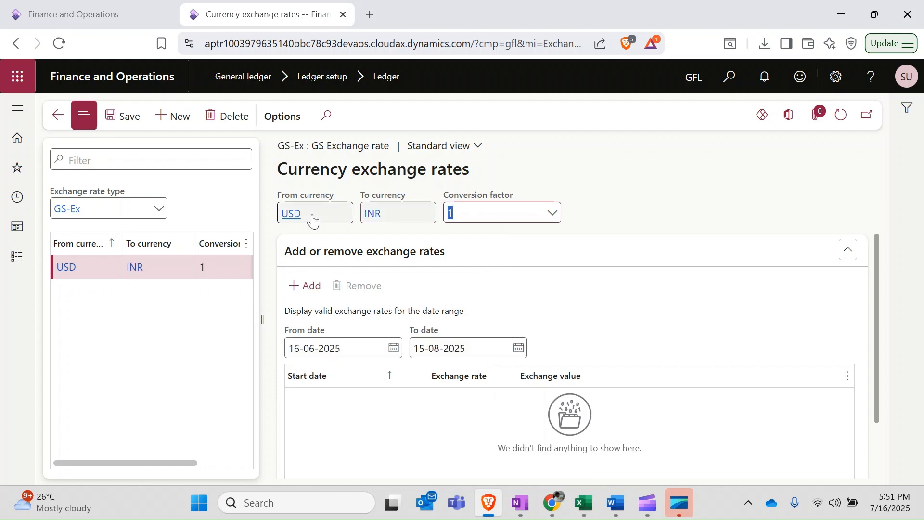
Add a USD to INR exchange rate of 85 with start date 01-07-2025 and save it.
click(307, 286)
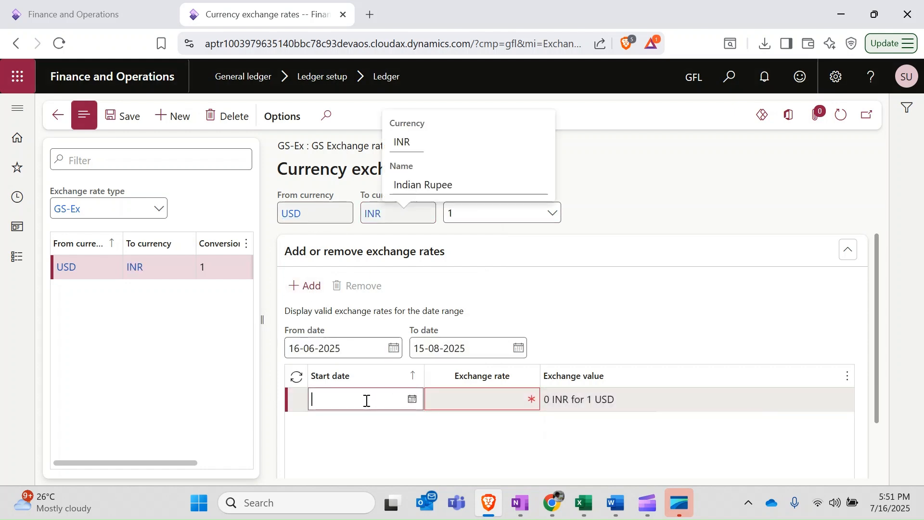
click(412, 399)
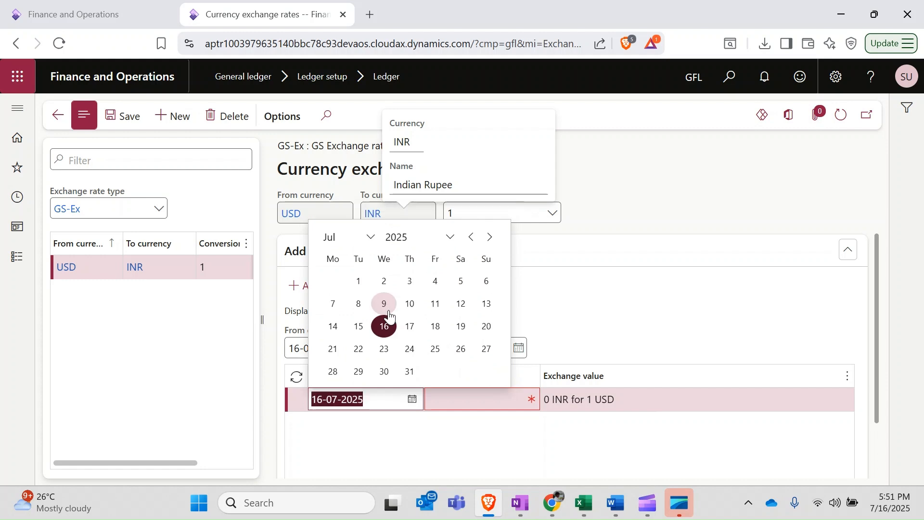
click(413, 399)
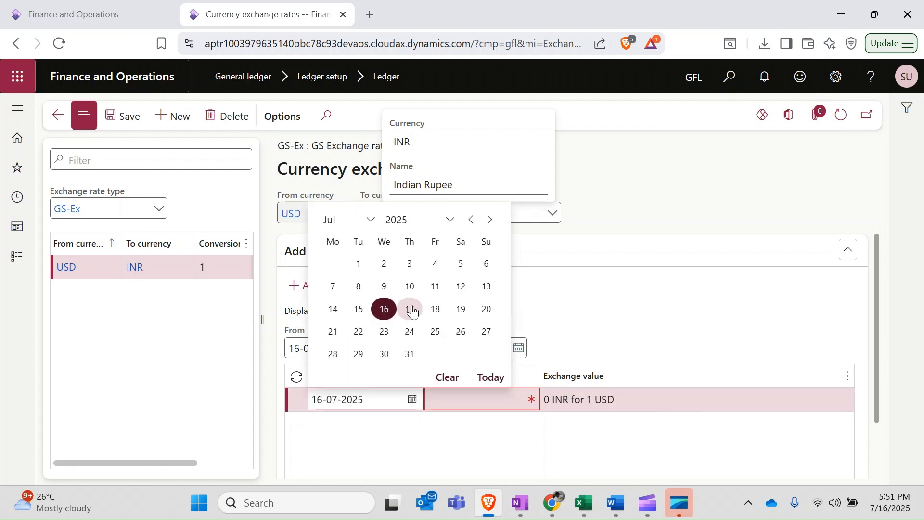
click(359, 265)
click(465, 402)
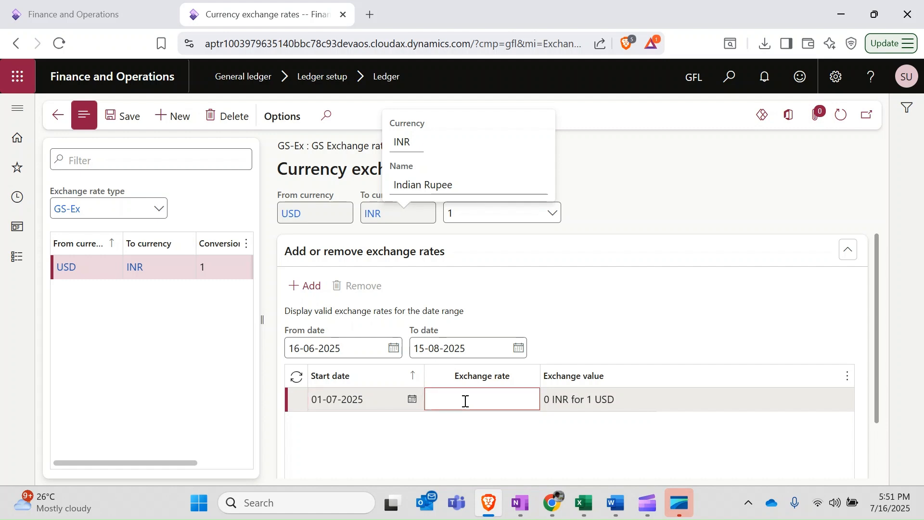
text(85)
key(Tab)
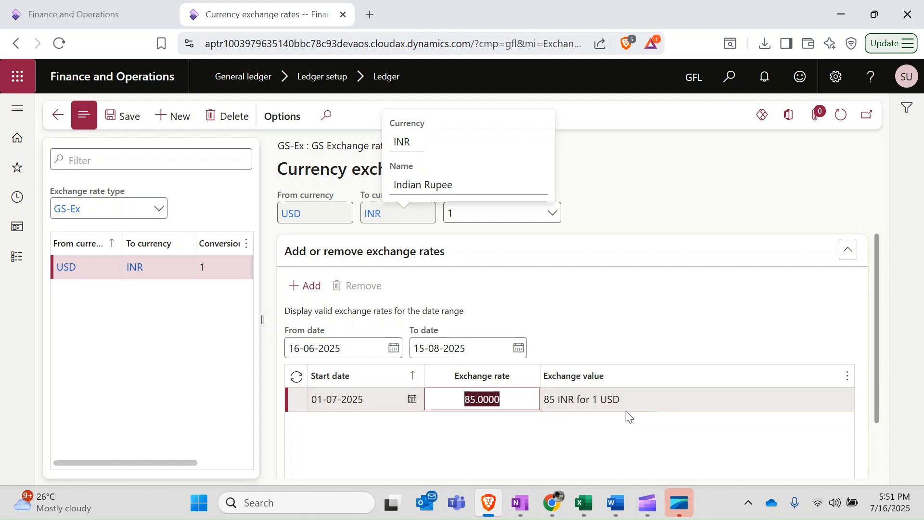
click(137, 118)
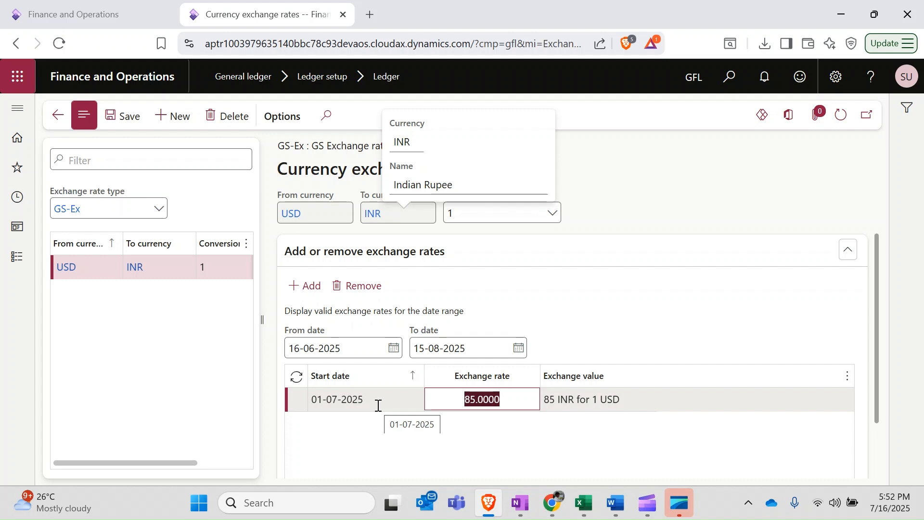
click(118, 115)
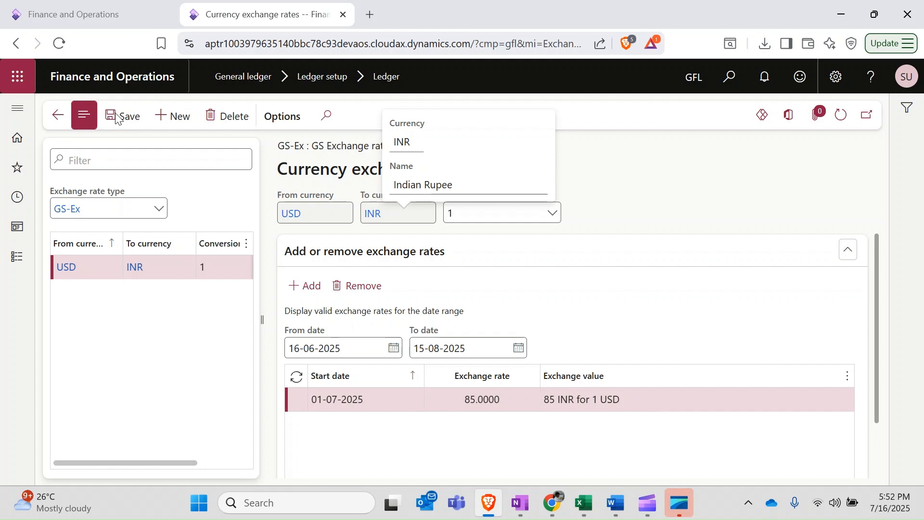
Return to the Ledger page and set the accounting currency exchange rate type to GS-Ex.
click(62, 120)
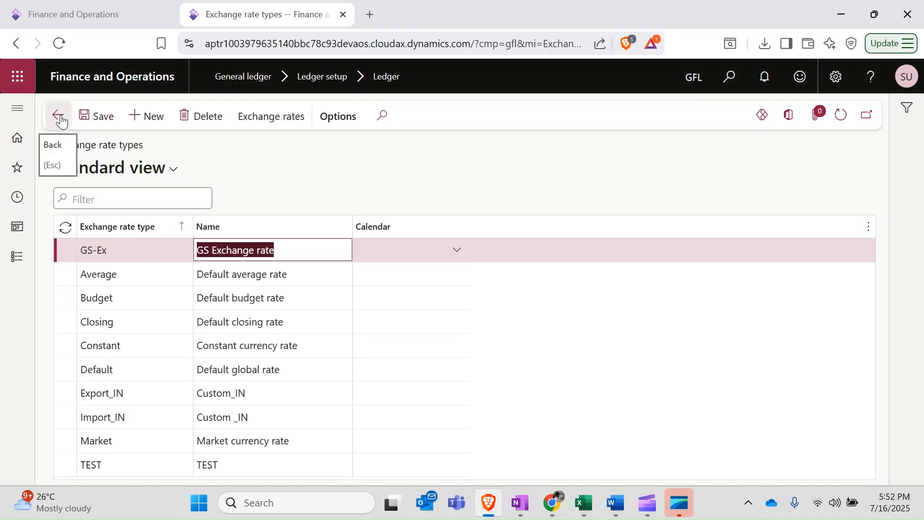
click(62, 119)
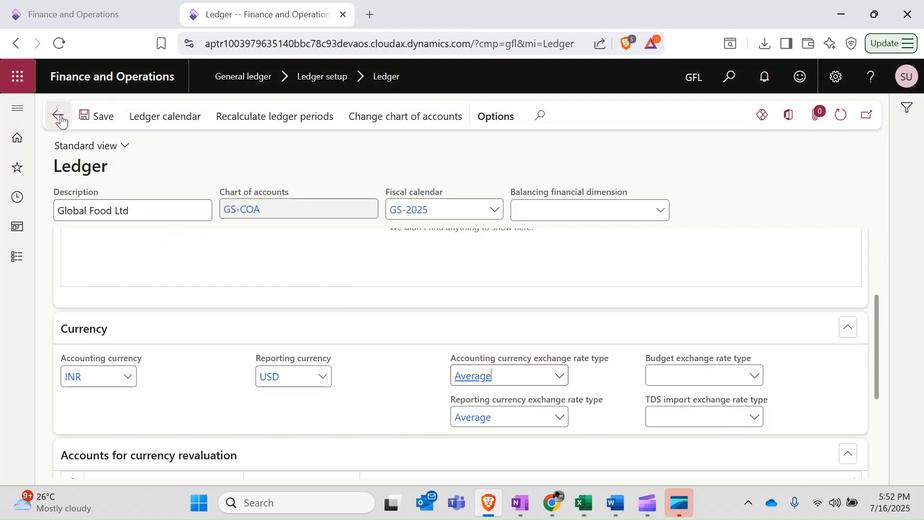
click(559, 379)
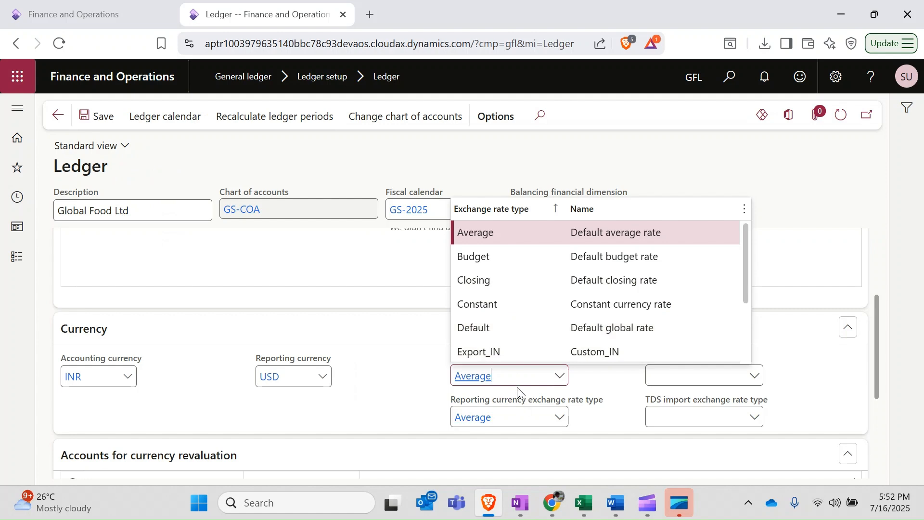
drag(507, 377, 455, 378)
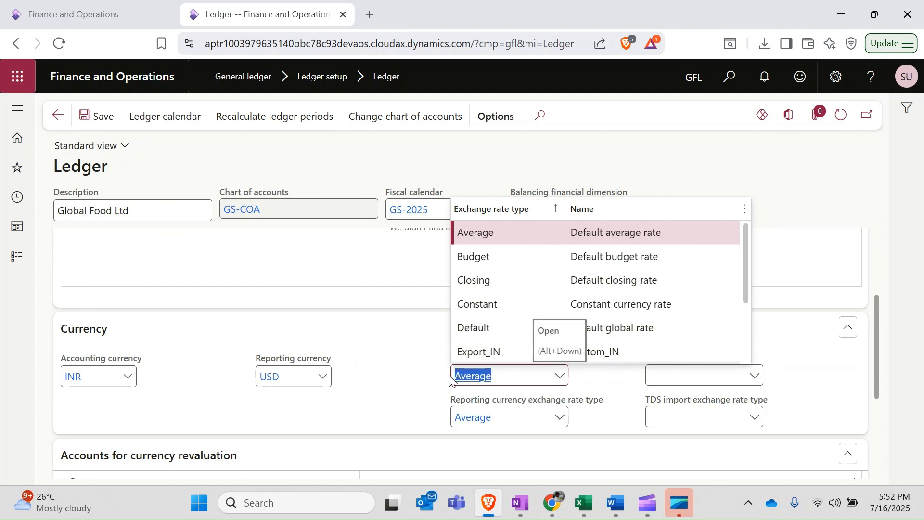
text(GS)
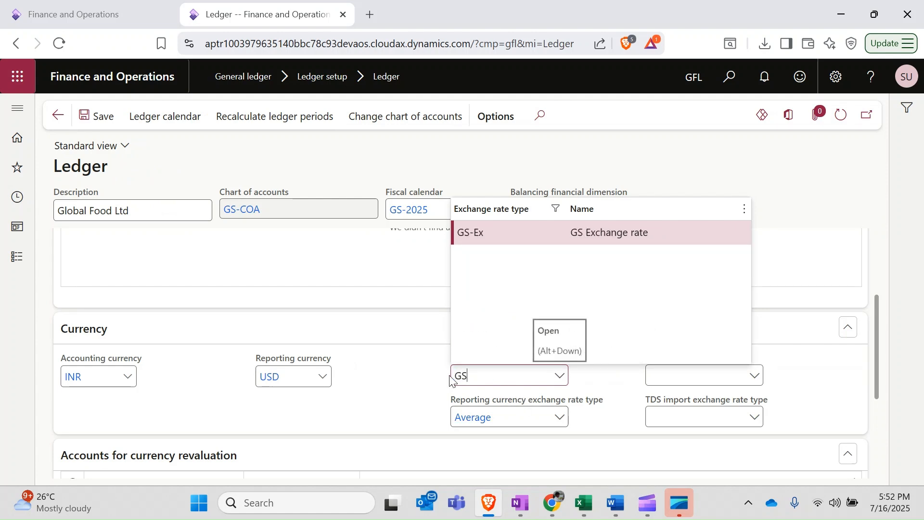
click(481, 233)
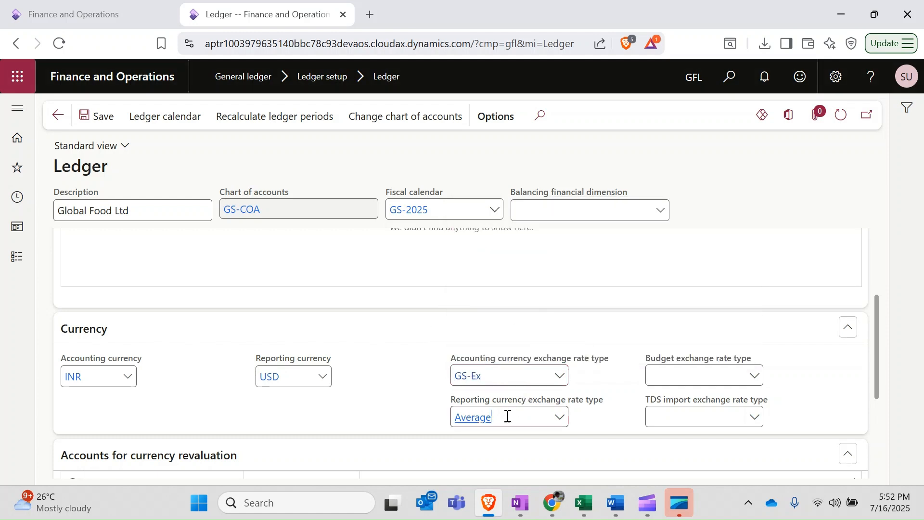
Set the reporting currency exchange rate type to GS-Ex and save the ledger.
drag(508, 416, 423, 415)
text(GS-EX)
click(479, 275)
click(102, 118)
scroll(457, 289, down, 3)
scroll(461, 289, up, 4)
scroll(461, 289, up, 3)
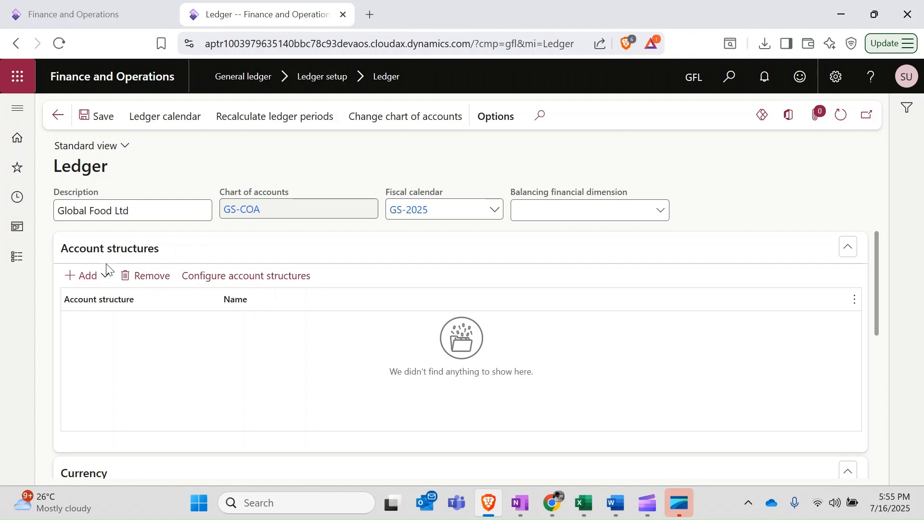
Leave the ledger and open Configure account structures from the General ledger's chart of accounts structures.
click(58, 120)
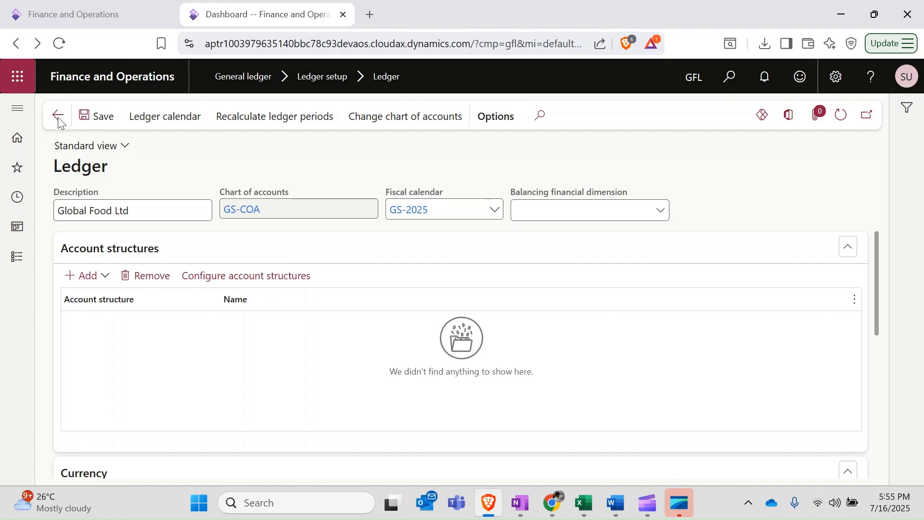
click(17, 257)
scroll(66, 342, down, 3)
scroll(66, 342, down, 6)
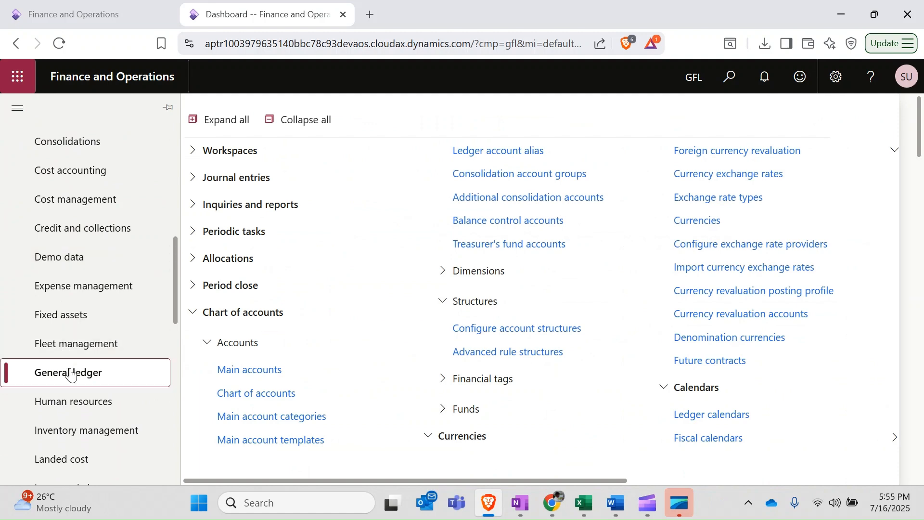
click(501, 332)
Create an account structure named GS with the description GS, keeping the main account included.
click(152, 124)
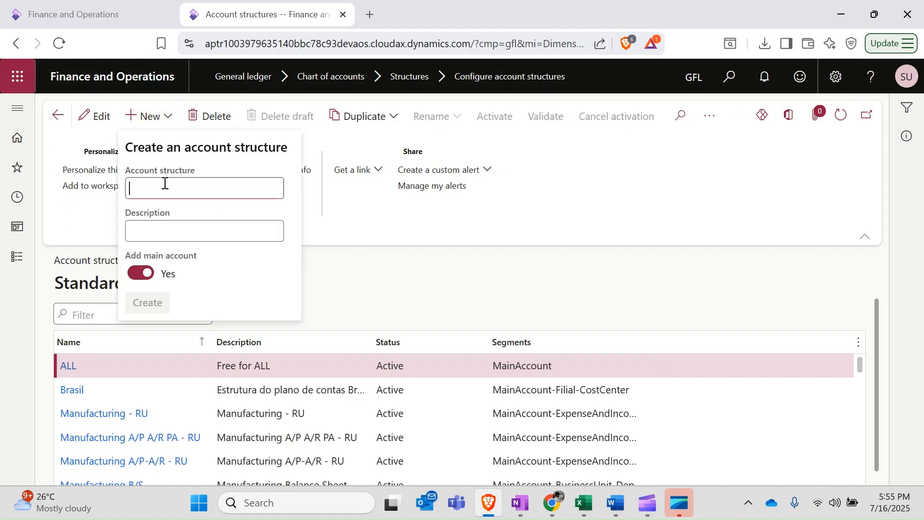
text(GS)
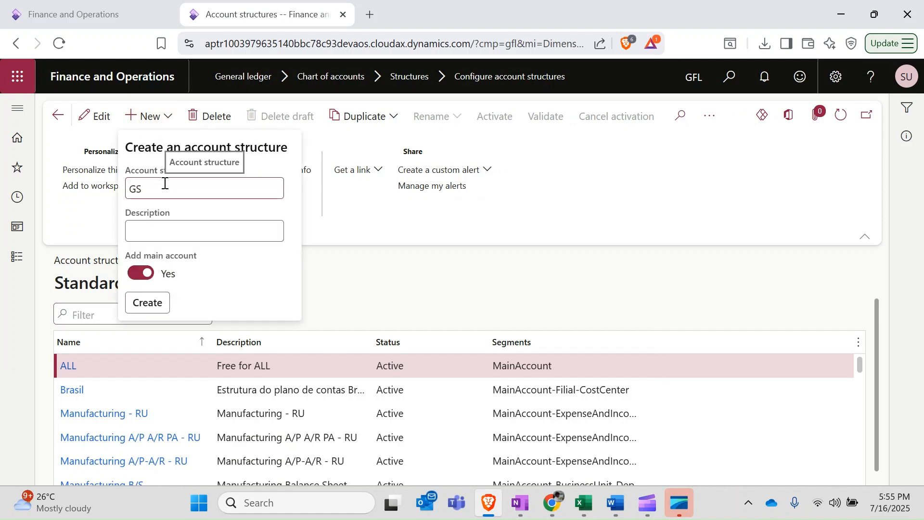
key(Tab)
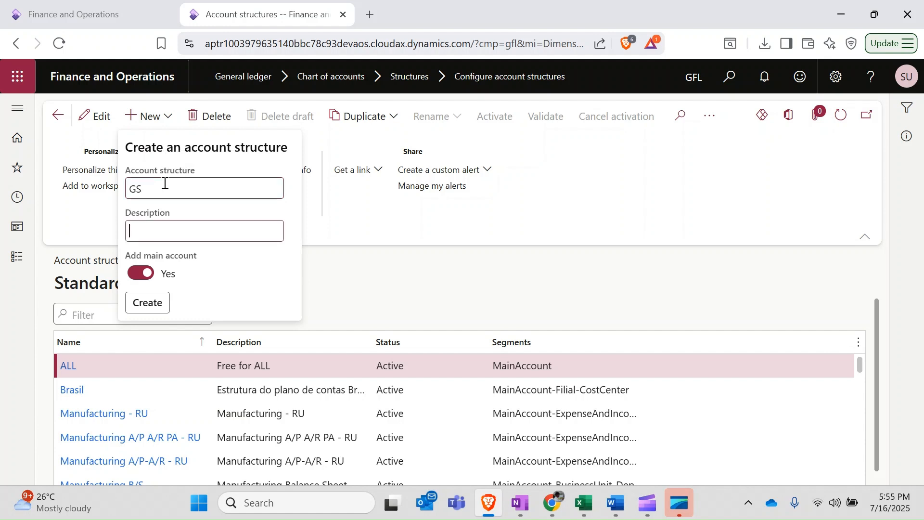
text(GS)
click(138, 308)
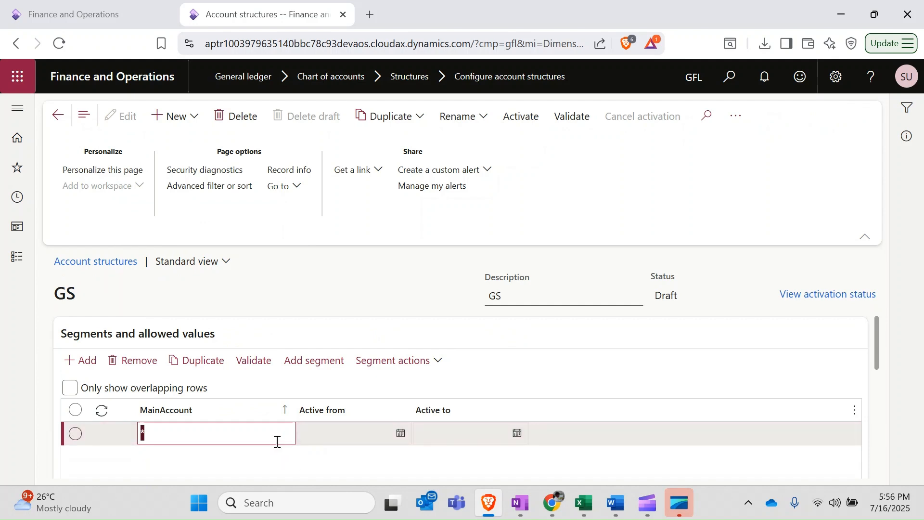
Add the BusinessUnit and CostCenter segments to the GS account structure.
click(326, 369)
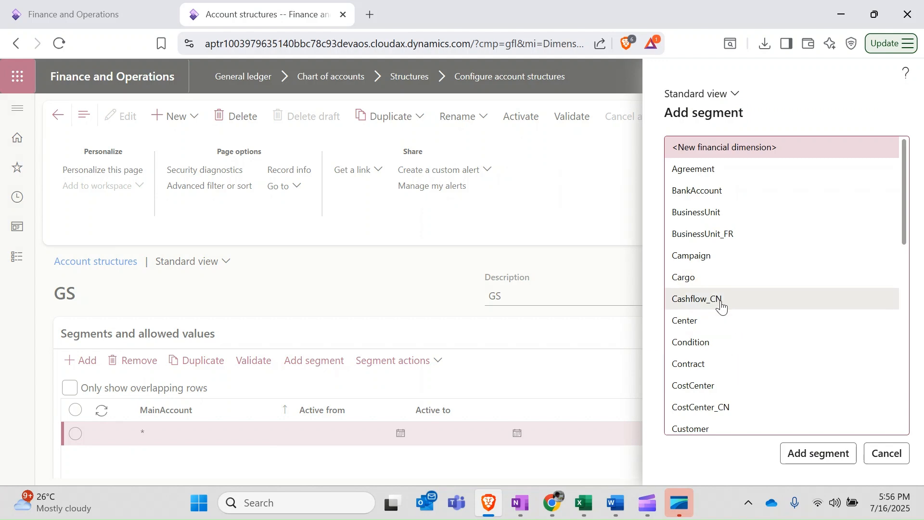
click(729, 221)
click(802, 460)
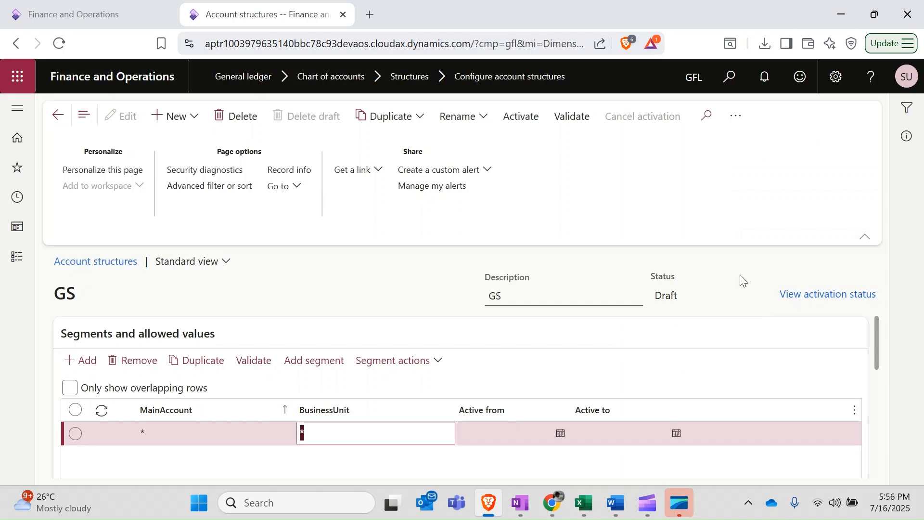
click(322, 364)
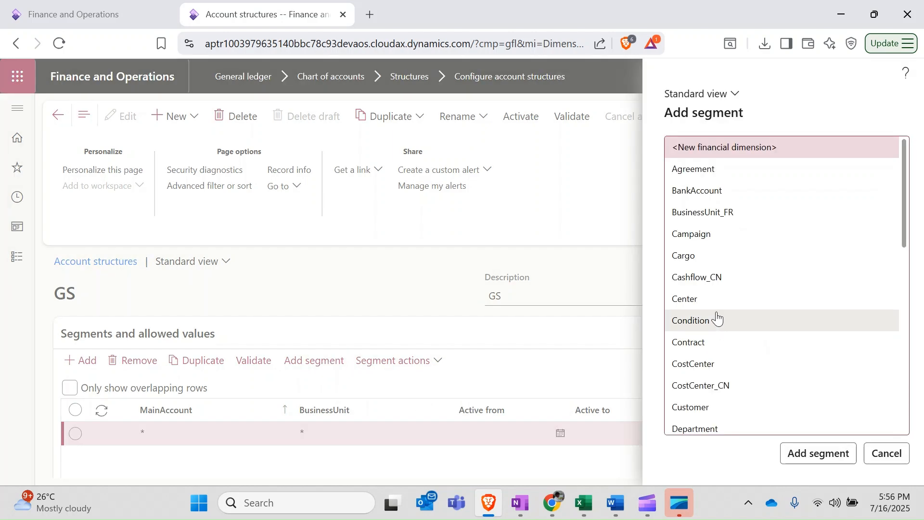
click(712, 362)
click(816, 454)
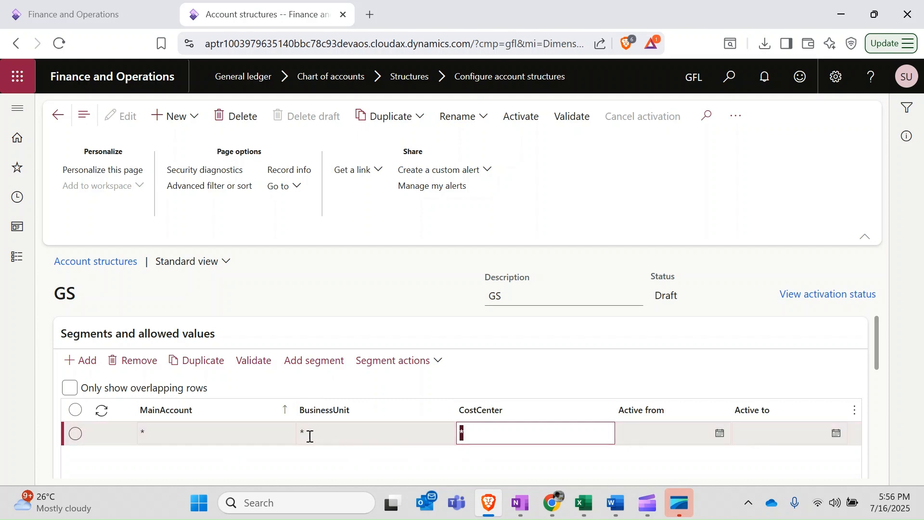
Allow blank values for the CostCenter segment of the GS account structure.
click(232, 434)
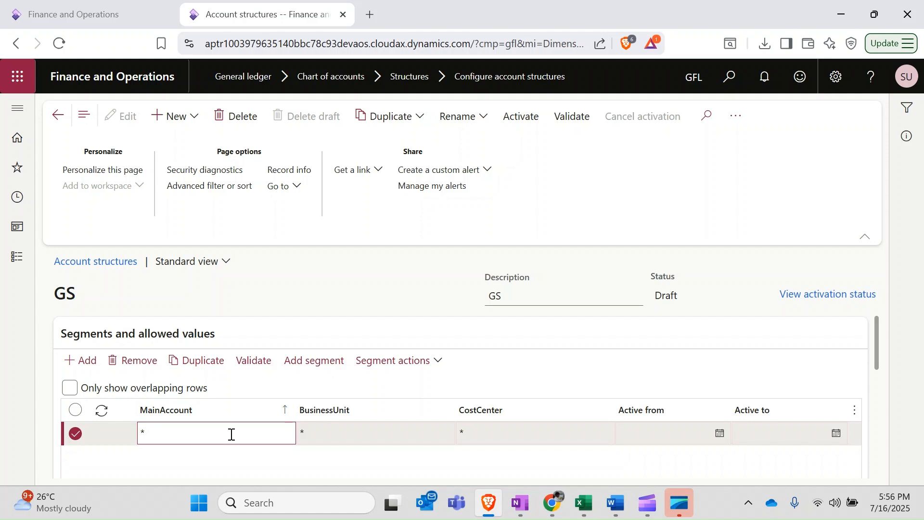
click(503, 436)
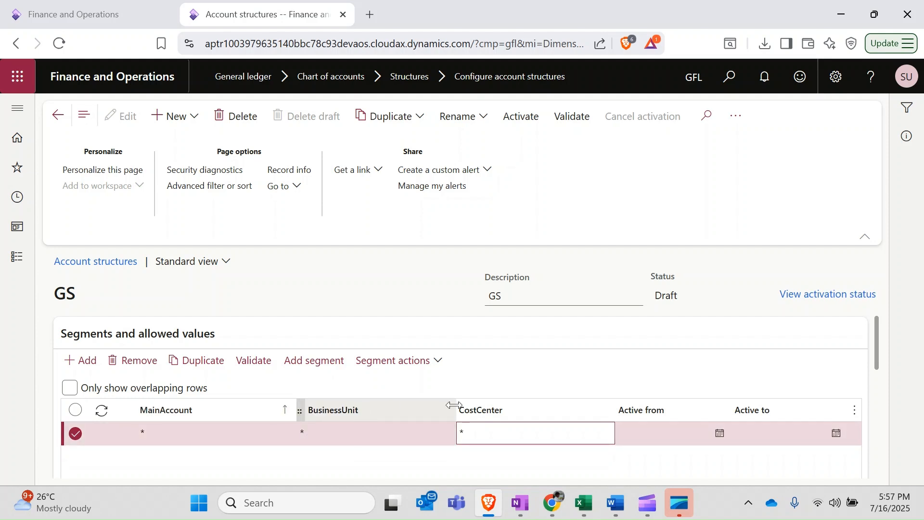
scroll(454, 406, down, 5)
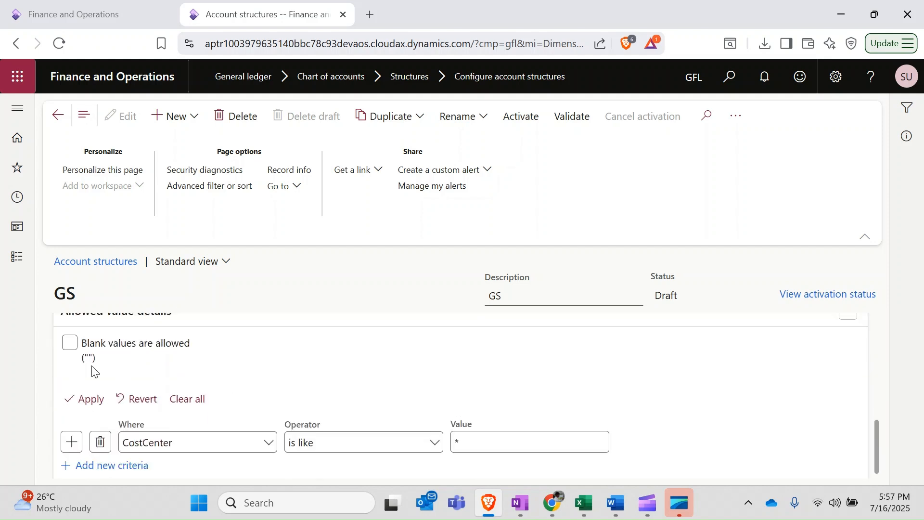
scroll(200, 391, up, 5)
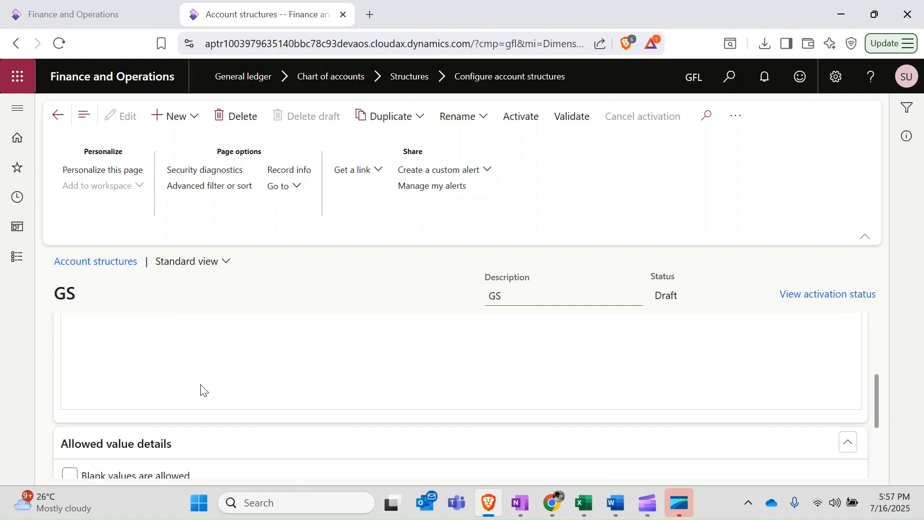
scroll(466, 394, down, 5)
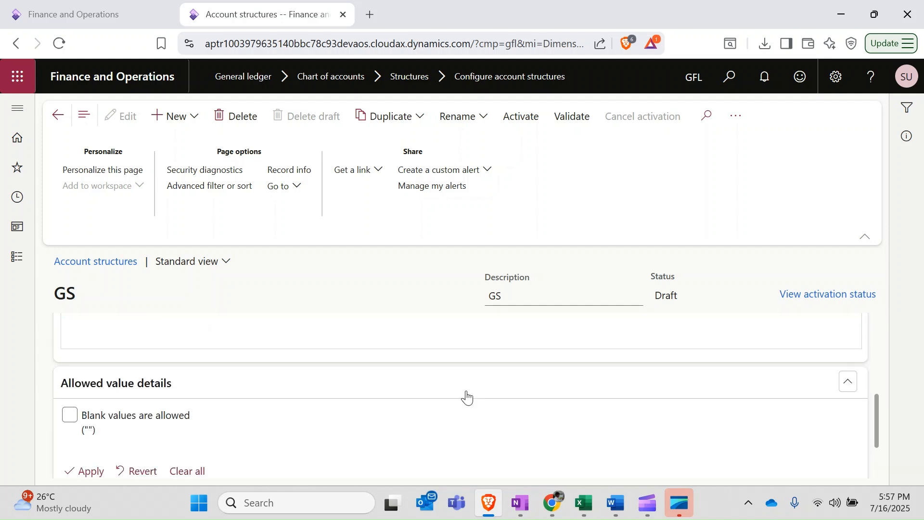
click(70, 415)
scroll(282, 419, up, 3)
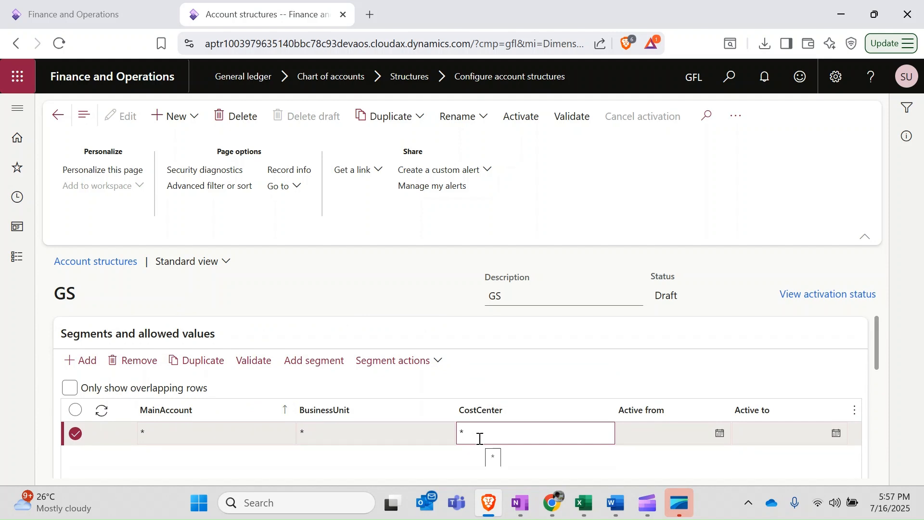
scroll(480, 439, down, 3)
click(71, 421)
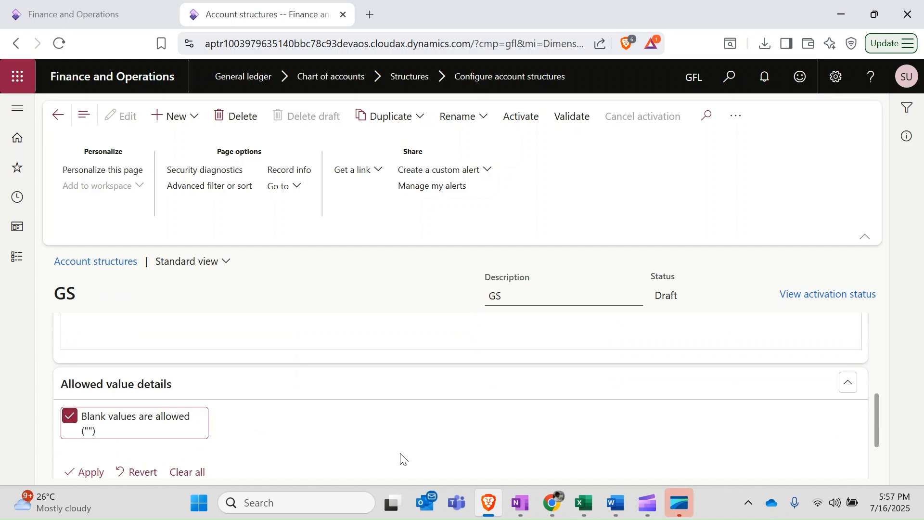
scroll(400, 458, up, 3)
click(492, 361)
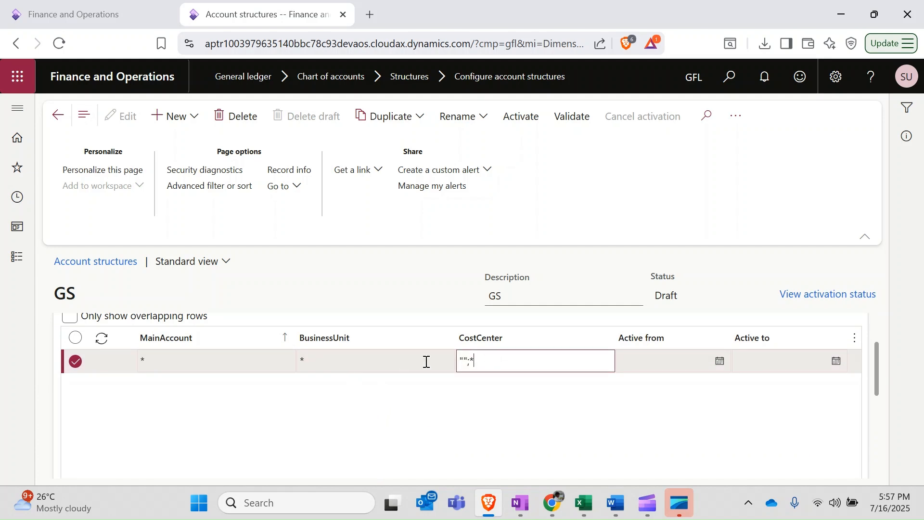
Allow blank values for the BusinessUnit segment of the GS account structure.
click(370, 361)
scroll(368, 414, down, 3)
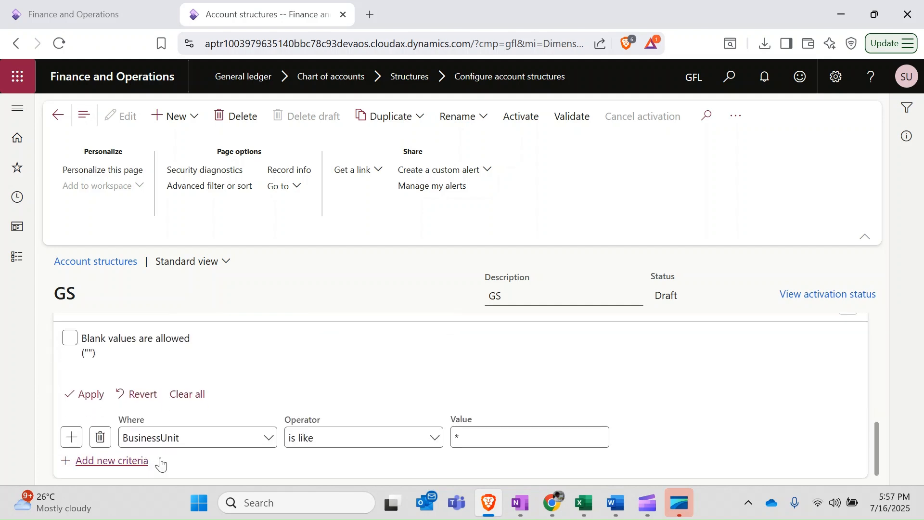
click(71, 340)
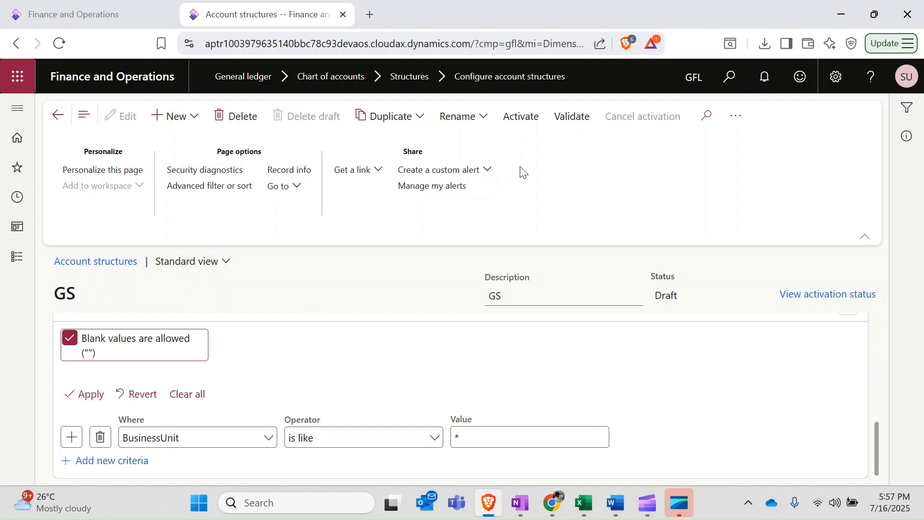
scroll(538, 356, up, 3)
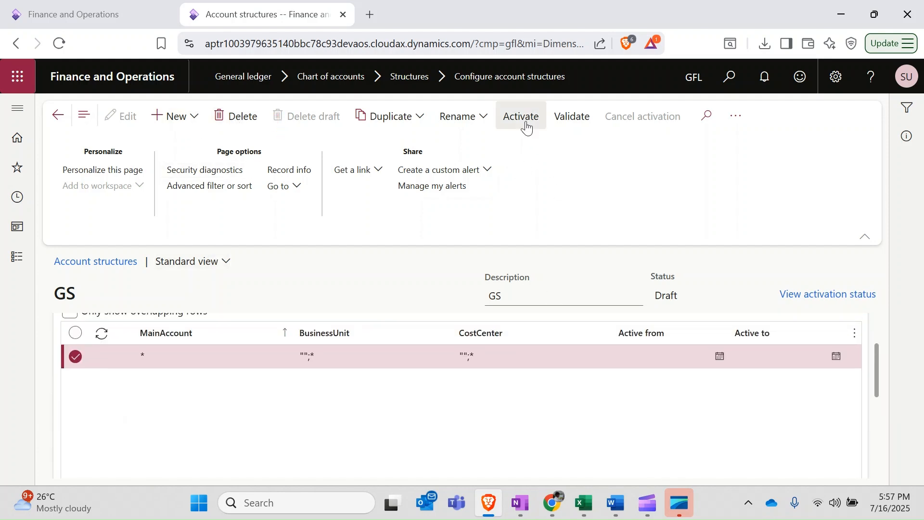
Activate the GS account structure with batch processing and return to the list of account structures.
click(528, 121)
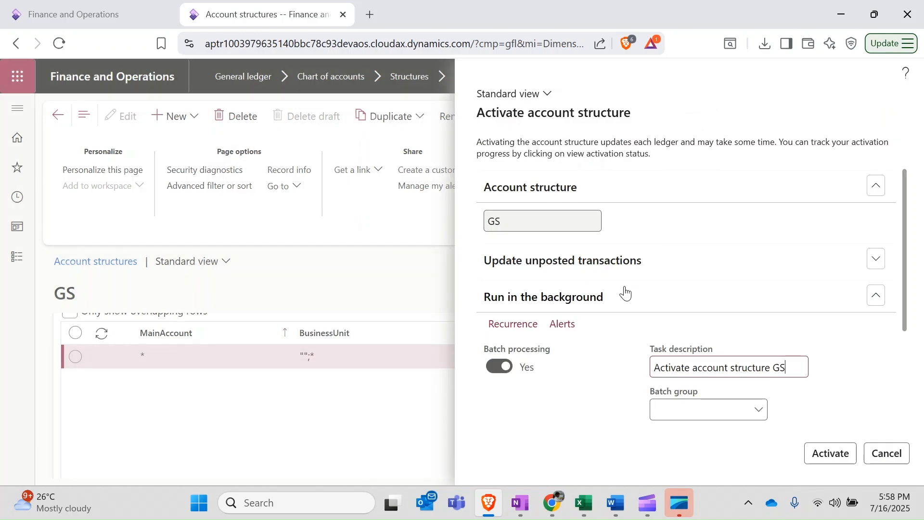
click(824, 454)
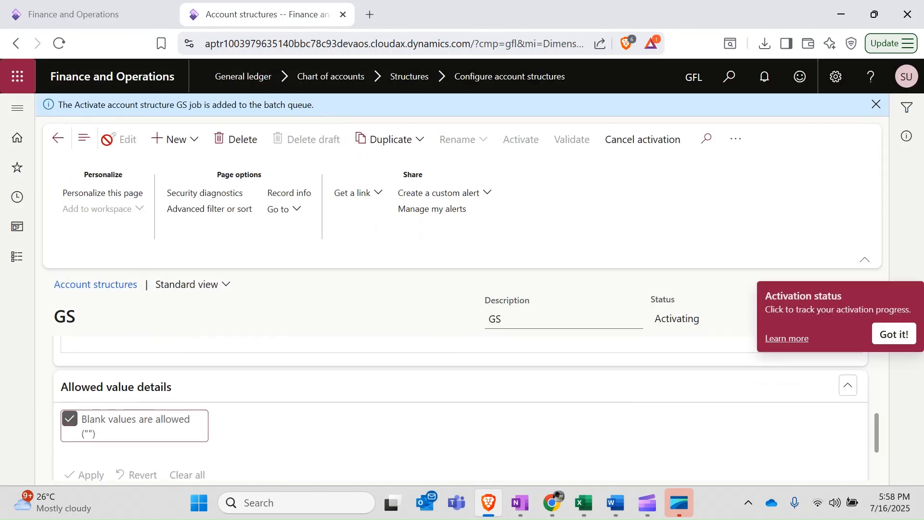
click(59, 141)
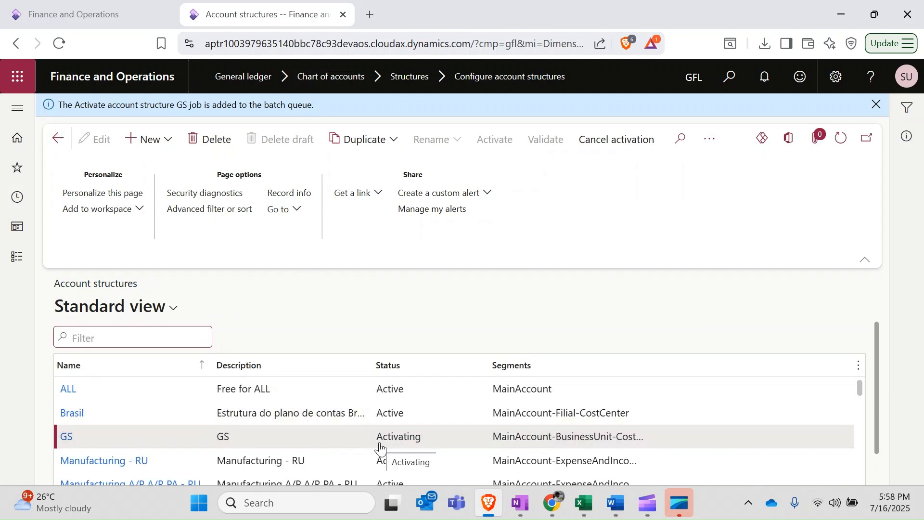
Reload the application and reopen Configure account structures from General ledger to check the GS structure's activation status.
click(58, 138)
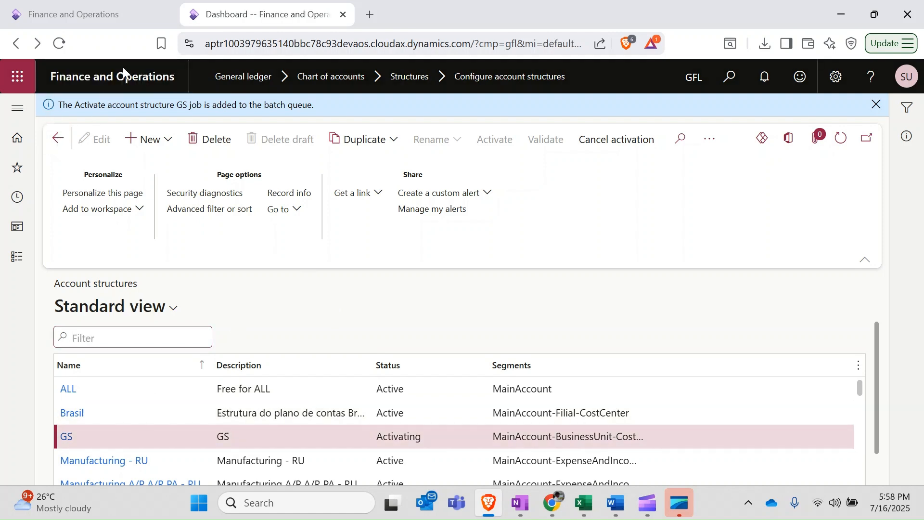
click(65, 46)
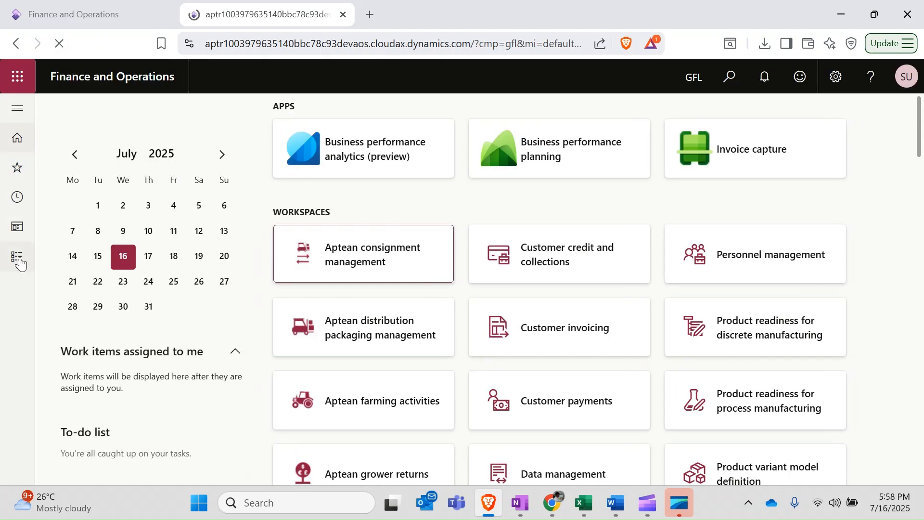
click(22, 264)
scroll(114, 345, down, 5)
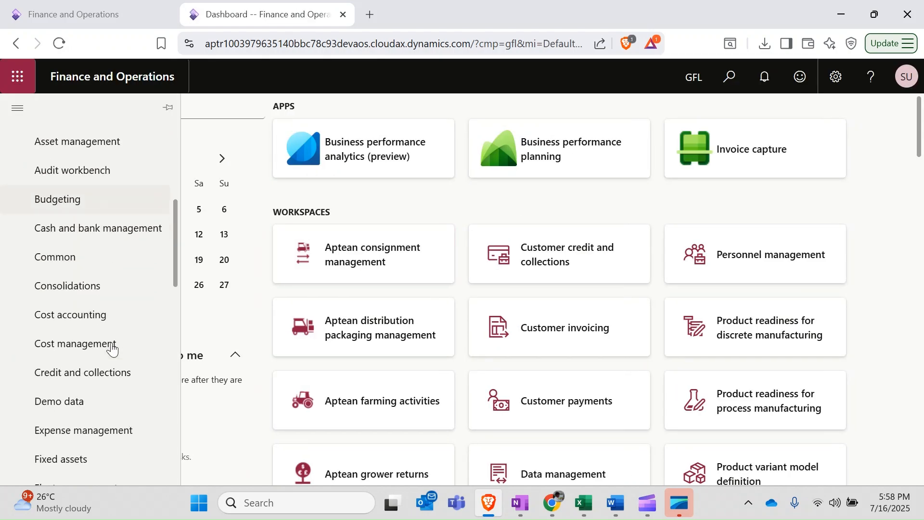
scroll(112, 349, down, 2)
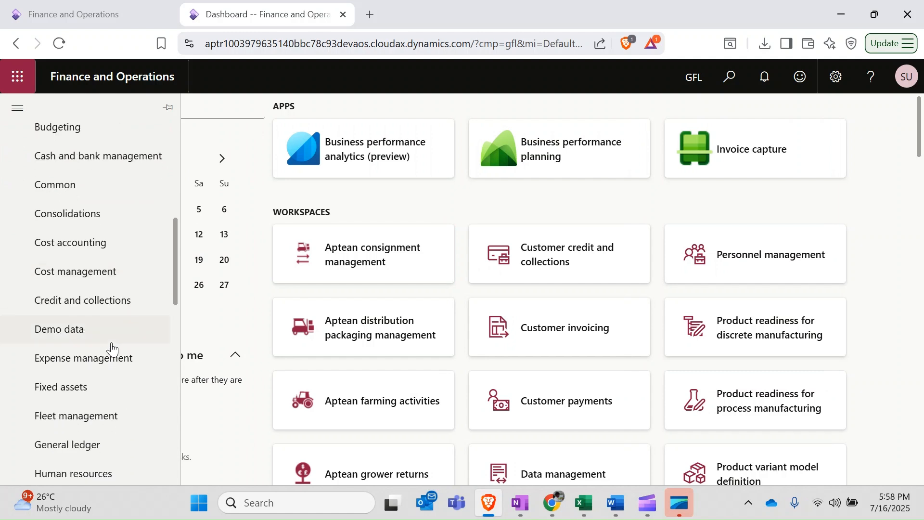
scroll(112, 347, down, 6)
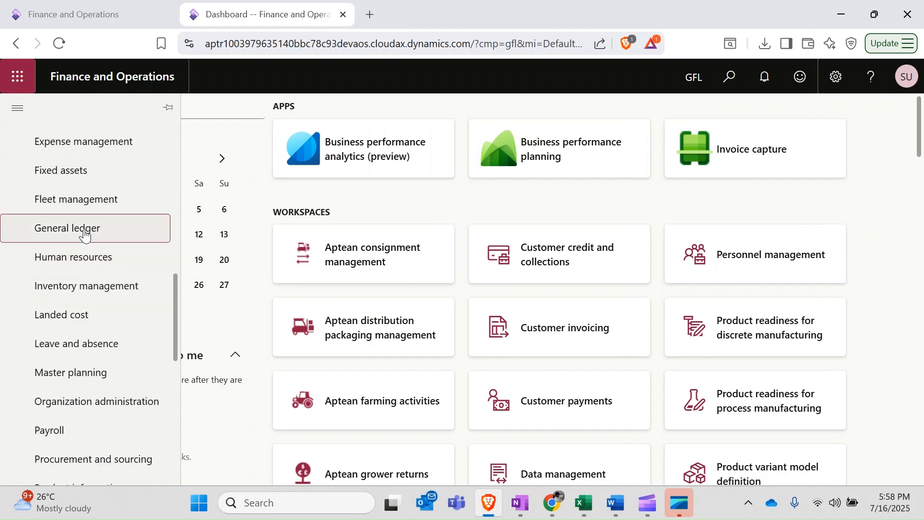
click(85, 234)
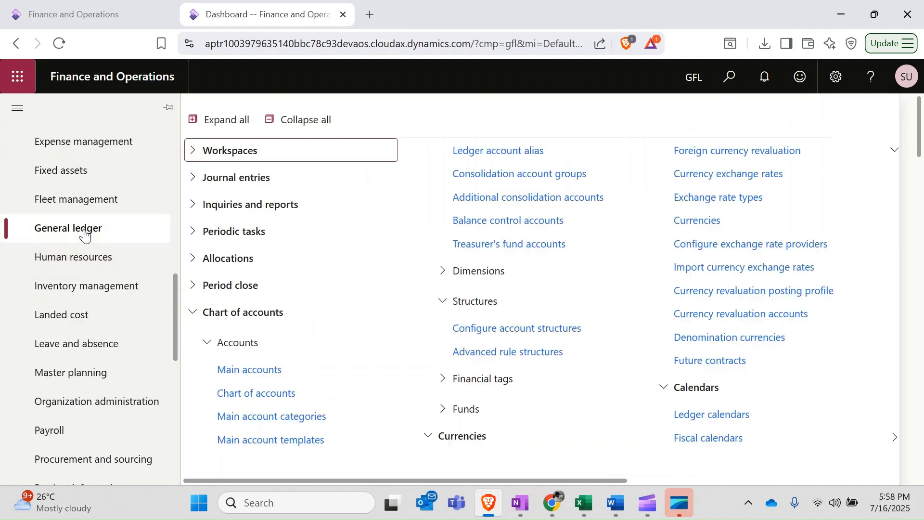
click(513, 336)
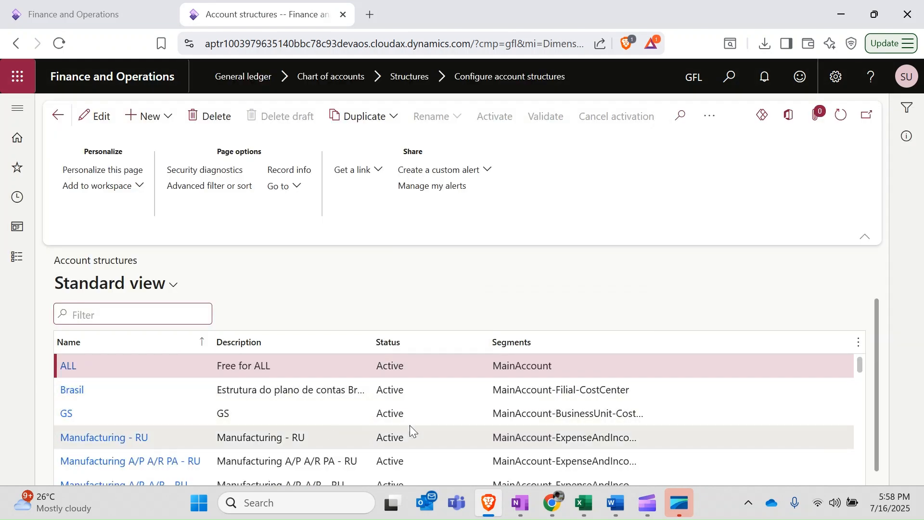
Leave the account structures and open the Ledger page from General ledger's ledger setup.
click(54, 118)
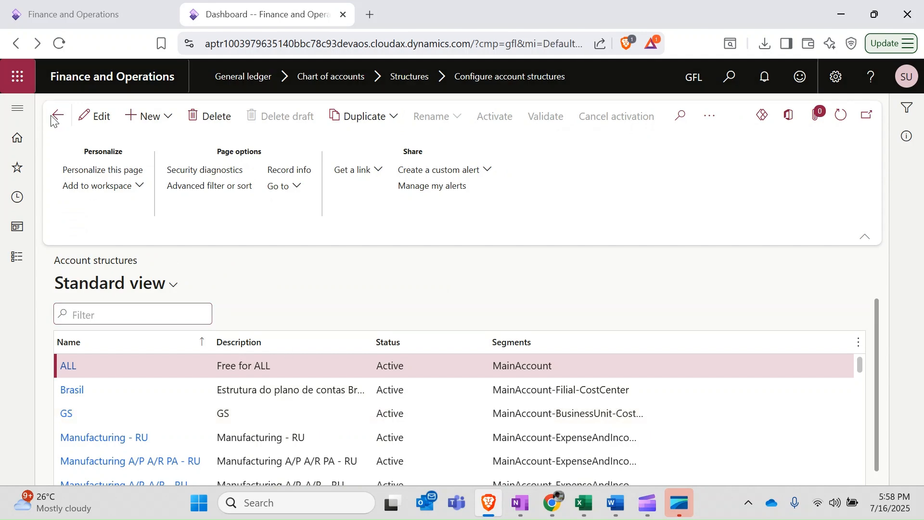
click(4, 258)
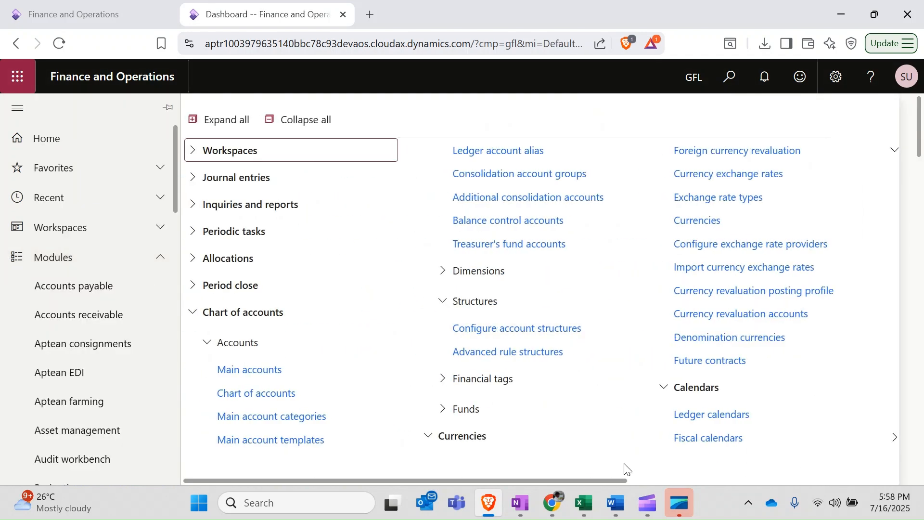
drag(604, 480, 822, 480)
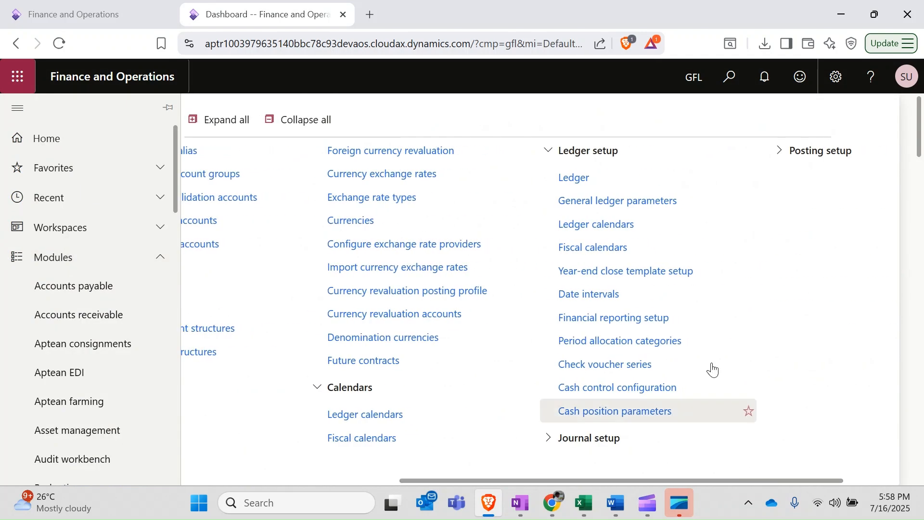
click(584, 186)
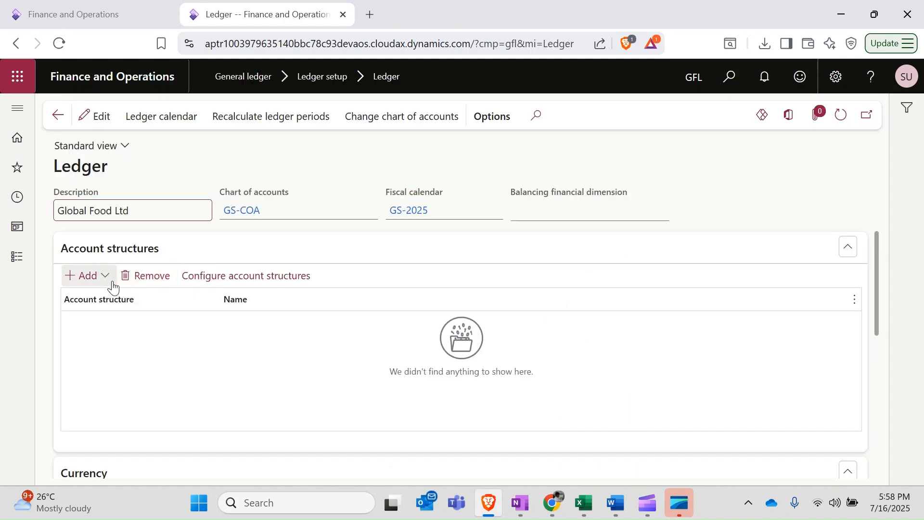
Add the GS account structure to the Global Food Ltd ledger and agree to synchronize unposted documents.
scroll(103, 288, down, 5)
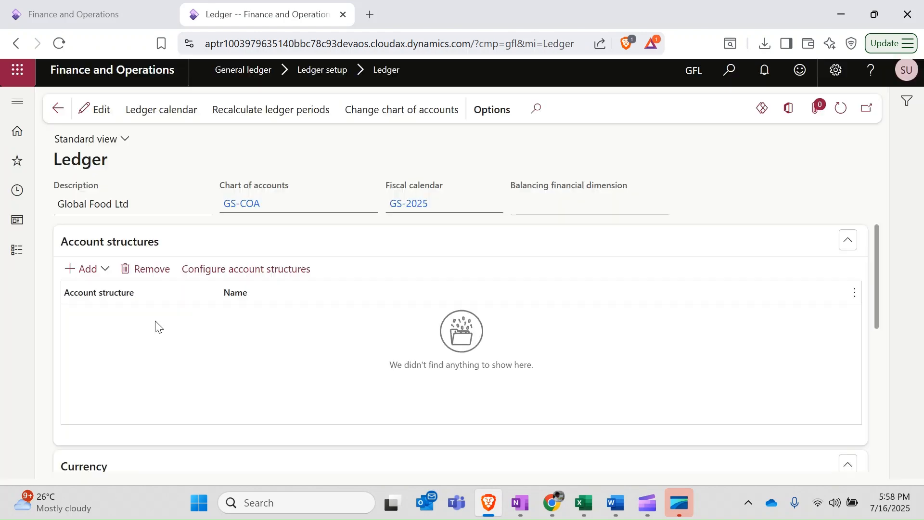
click(84, 426)
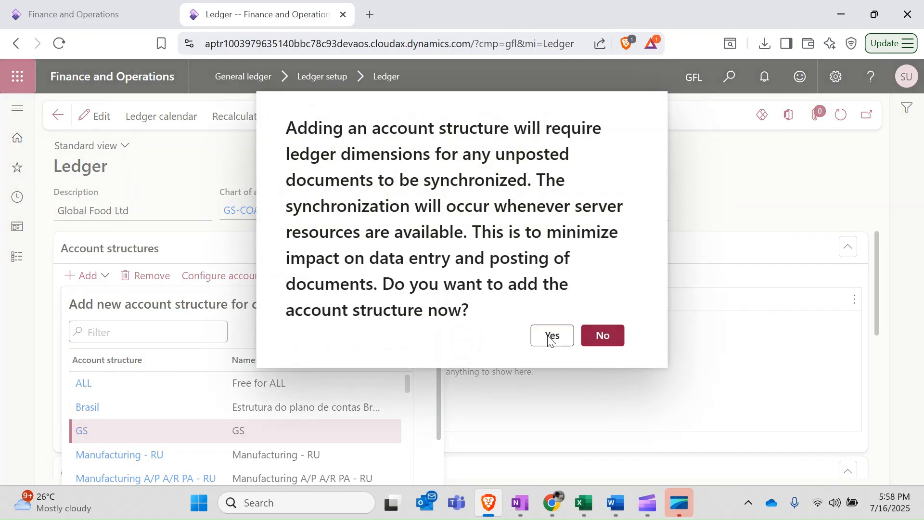
click(552, 337)
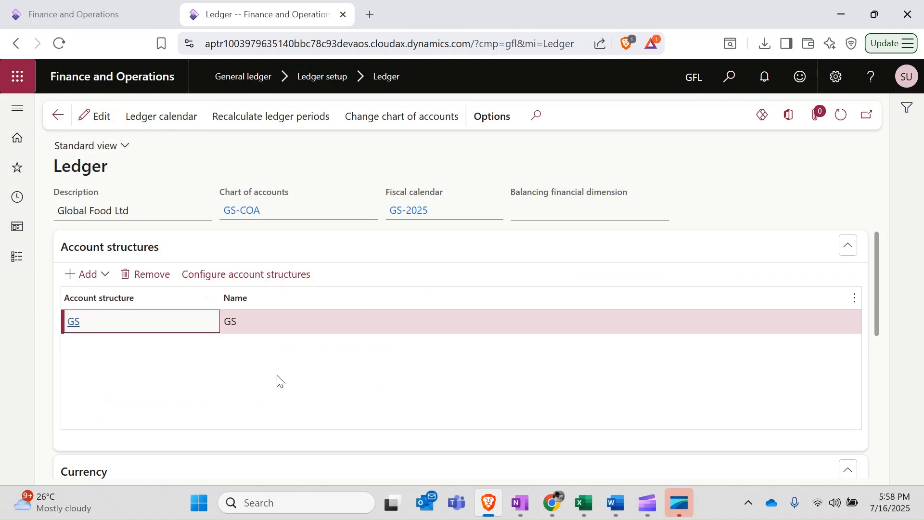
Start editing the ledger's main account for realized gain, save the ledger and leave the page.
scroll(277, 380, down, 5)
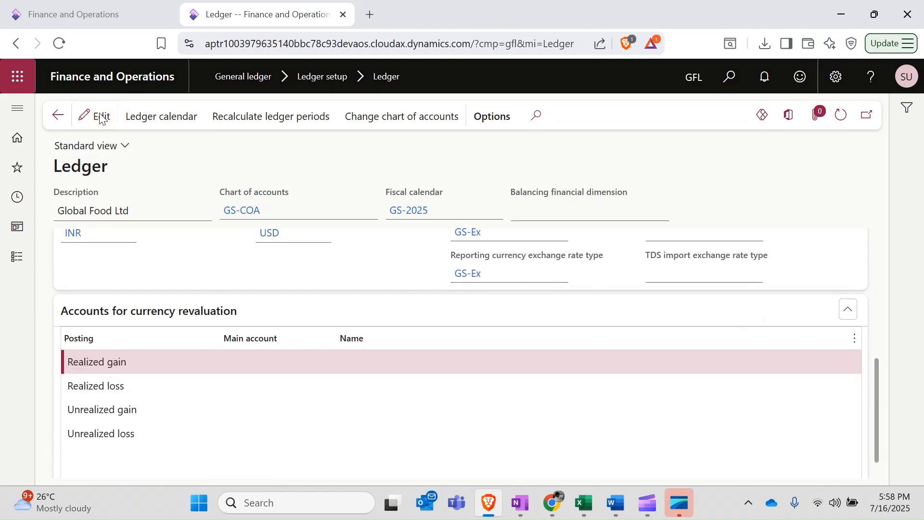
click(100, 117)
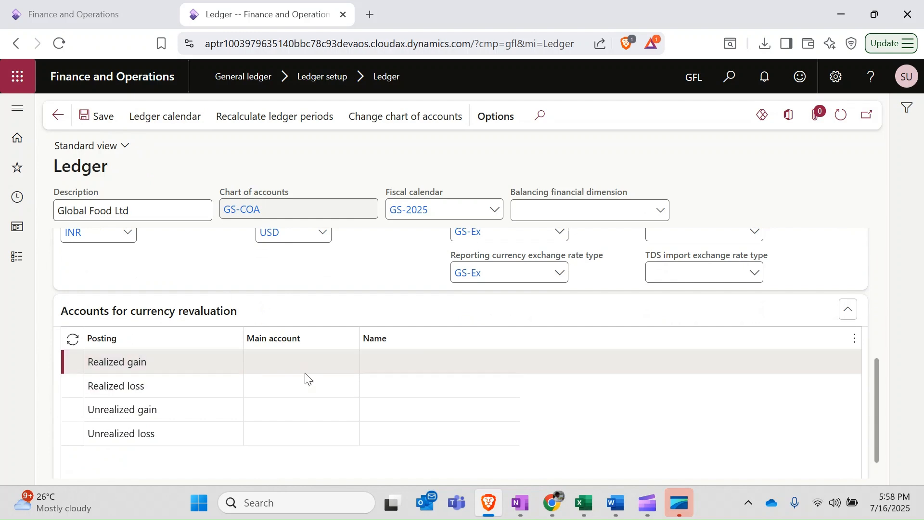
click(306, 369)
click(96, 118)
click(59, 117)
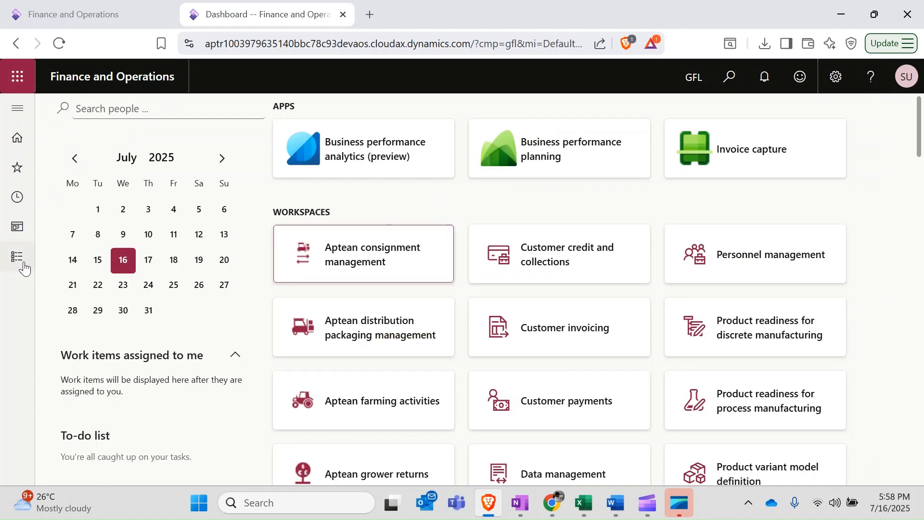
Reopen the Ledger page from General ledger's ledger setup.
click(27, 267)
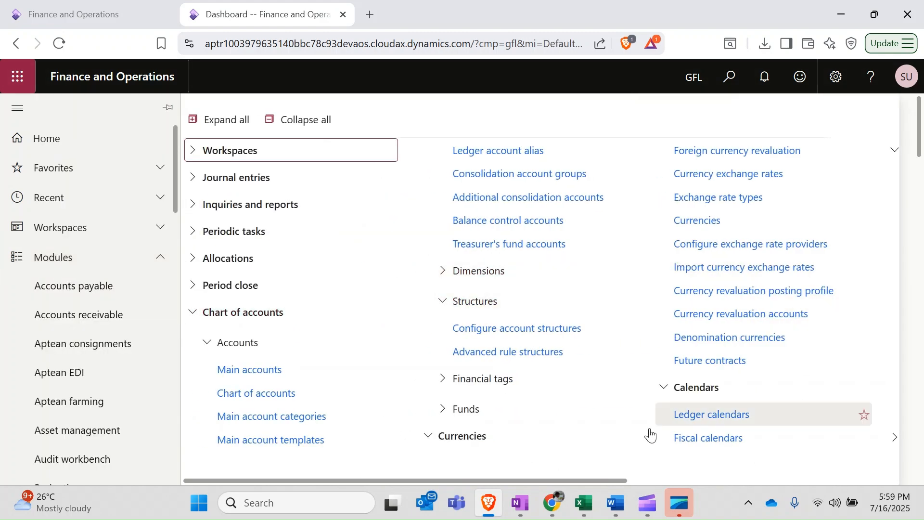
click(597, 475)
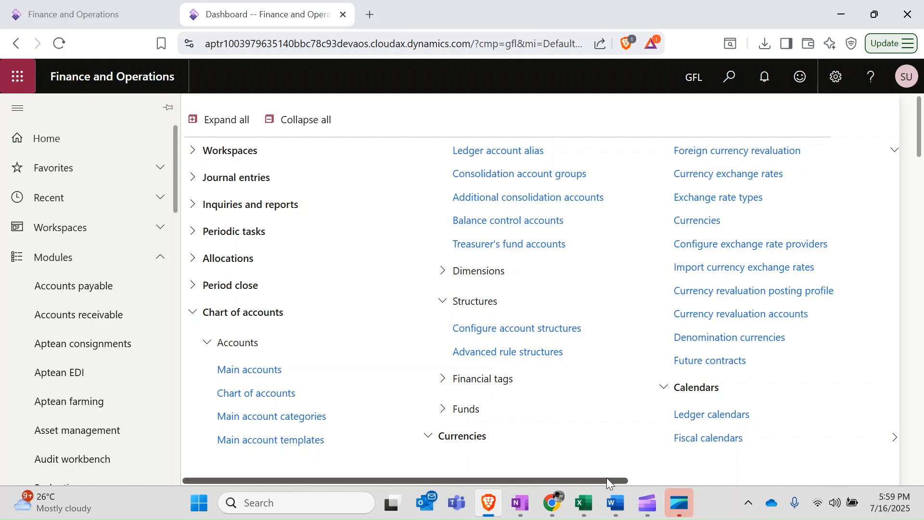
drag(606, 478, 784, 480)
click(625, 172)
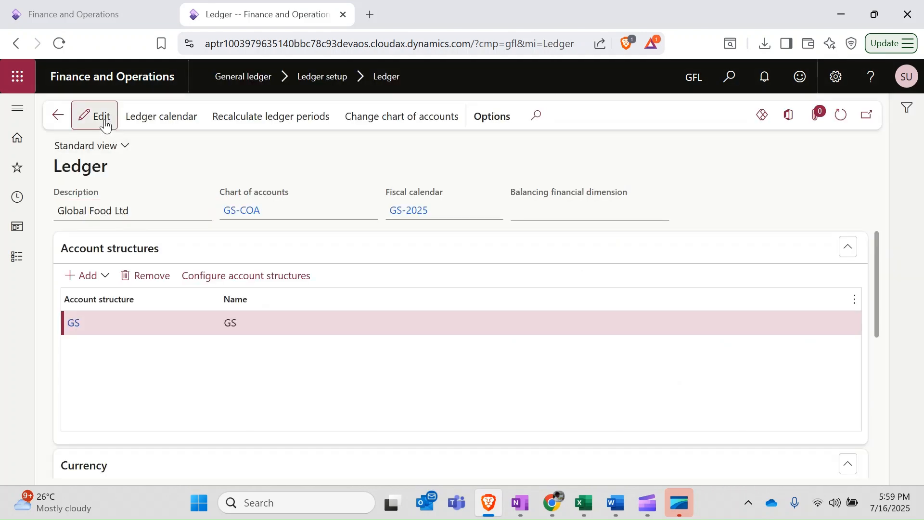
Put the Global Food Ltd ledger in edit mode and open the main account choices for realized gain.
click(102, 118)
scroll(444, 313, down, 8)
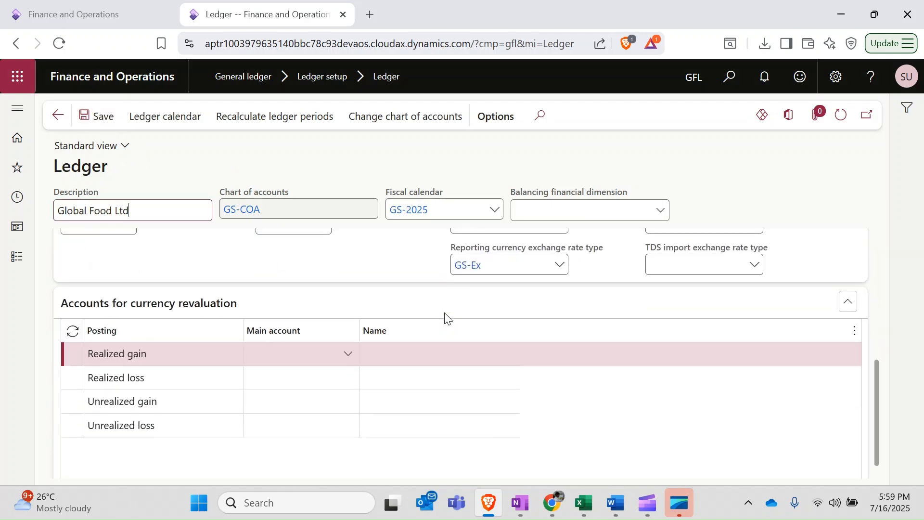
click(333, 353)
click(339, 354)
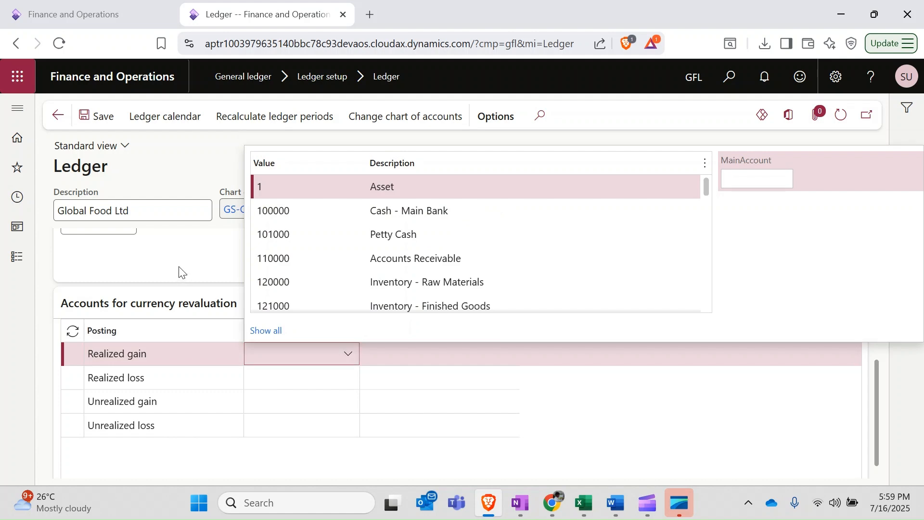
scroll(188, 272, up, 10)
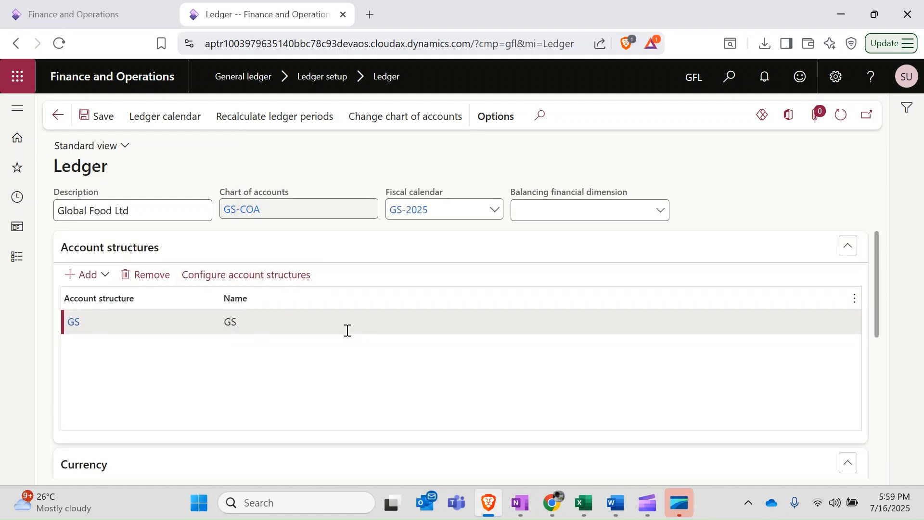
scroll(347, 333, down, 6)
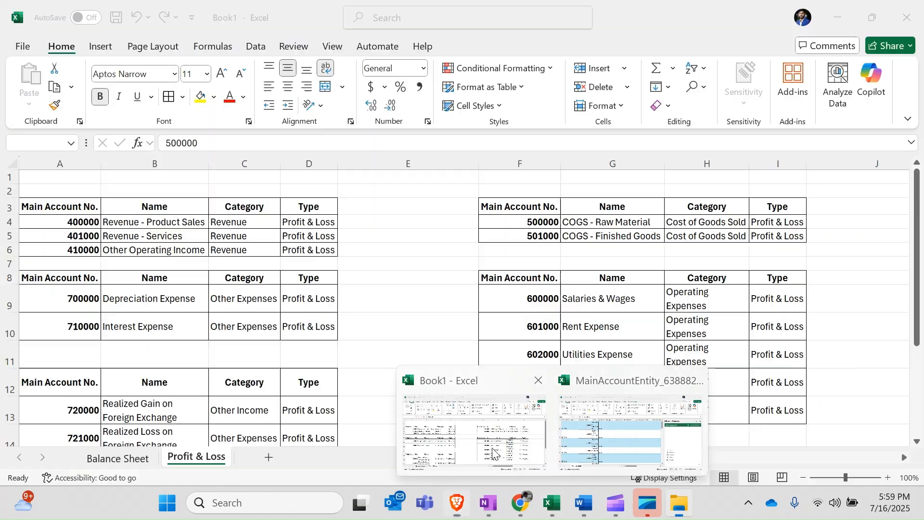
Switch to the Book1 workbook in Excel and add a new blank worksheet.
click(492, 452)
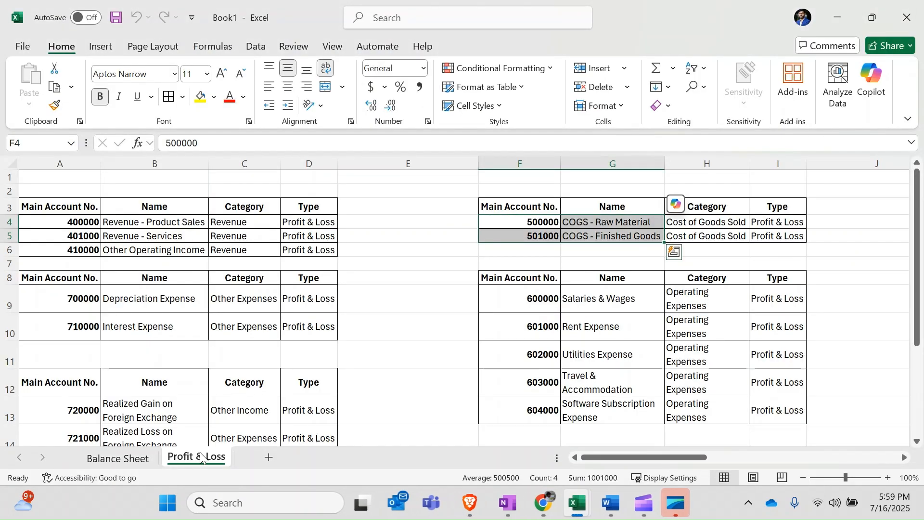
click(269, 456)
click(137, 192)
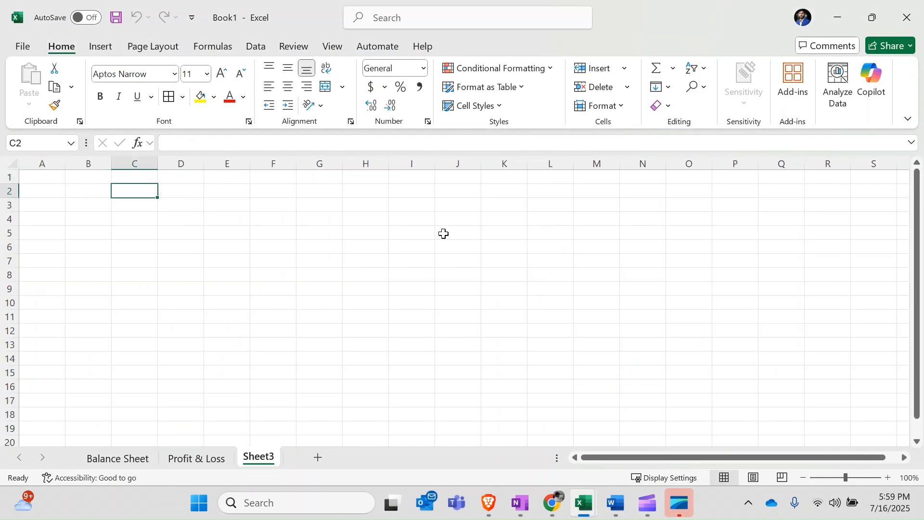
Enter Vedor A in C2 and its currency USD in D2 on the new worksheet.
text(Vedor A)
key(Tab)
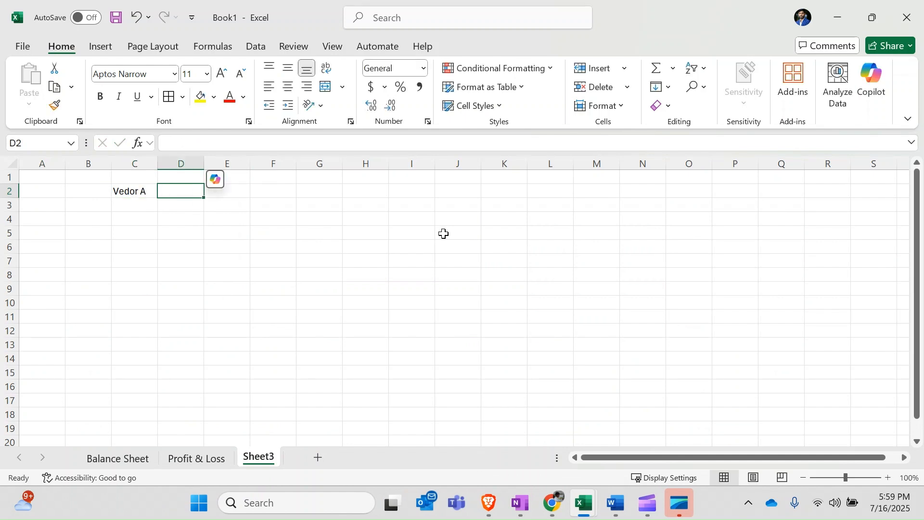
key(Tab)
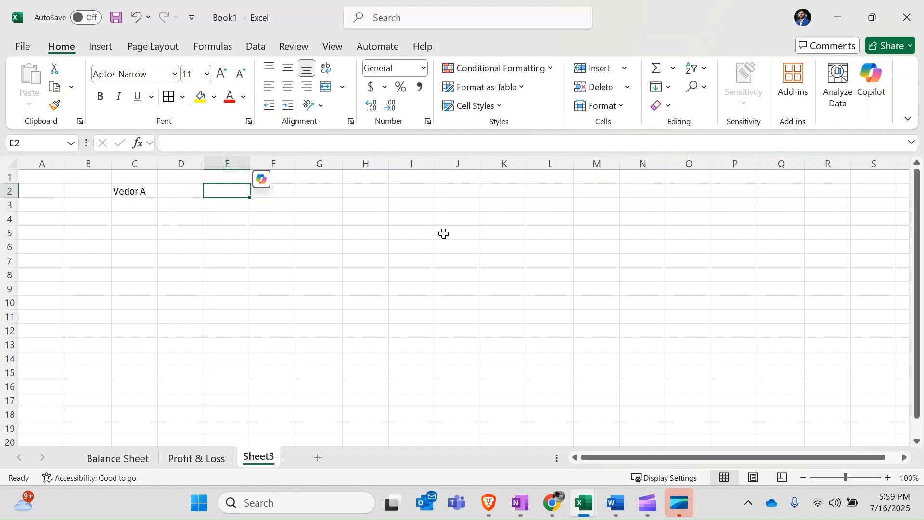
key(Left)
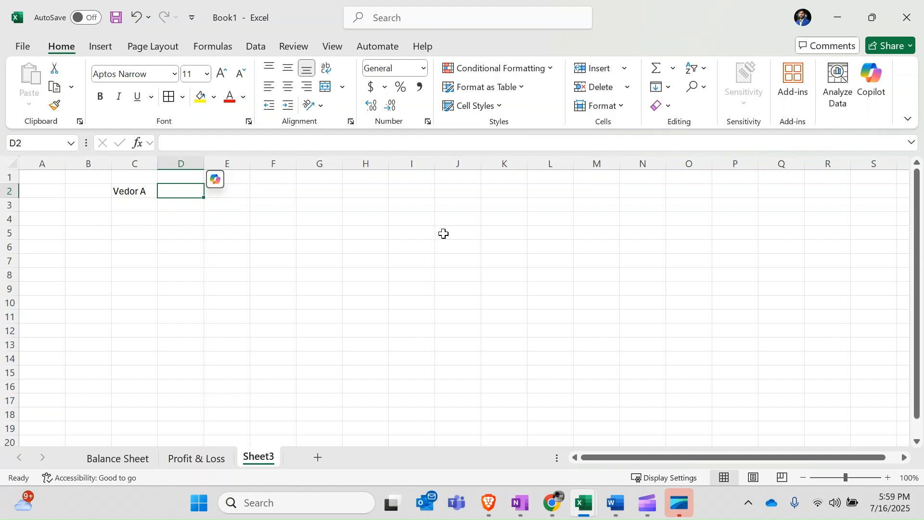
text(USD)
key(Tab)
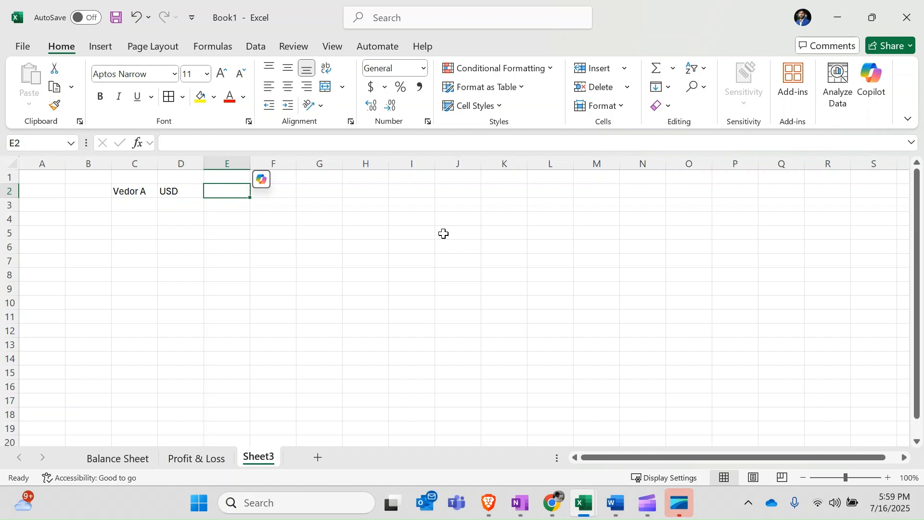
Enter the amount 100 in G2 and the date 1/7/2025 in I2 of the vendor row.
key(Right)
key(Right)
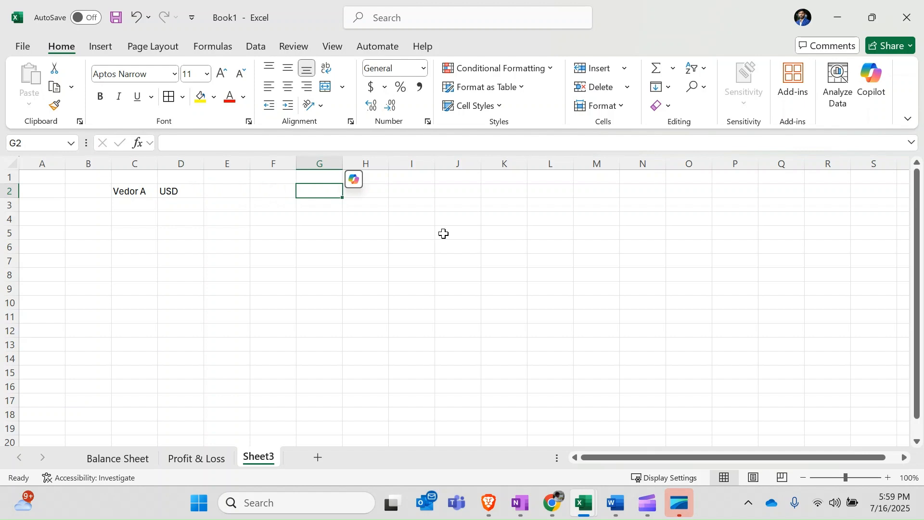
text(100)
key(Tab)
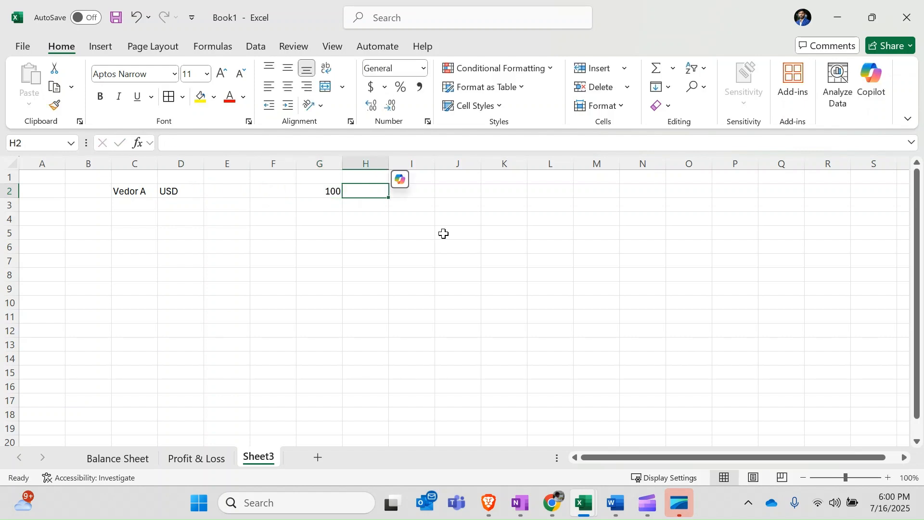
key(Right)
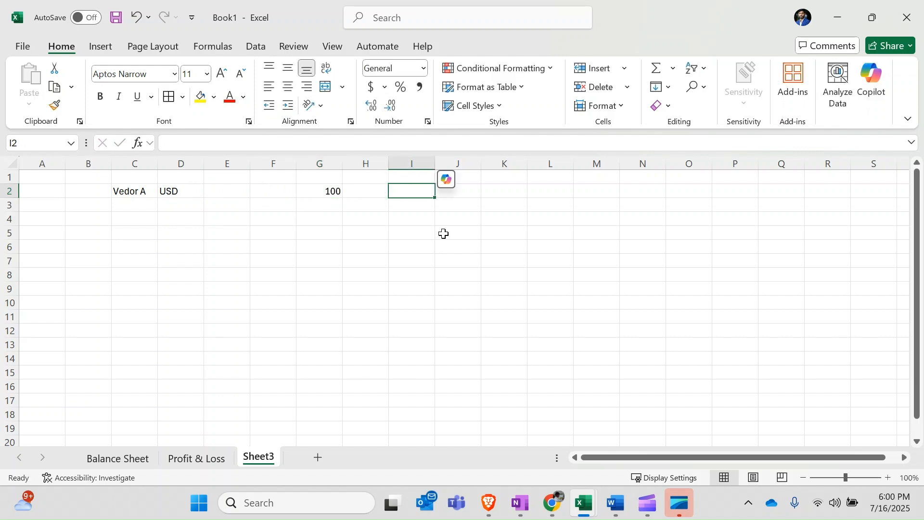
text(1/7/2025)
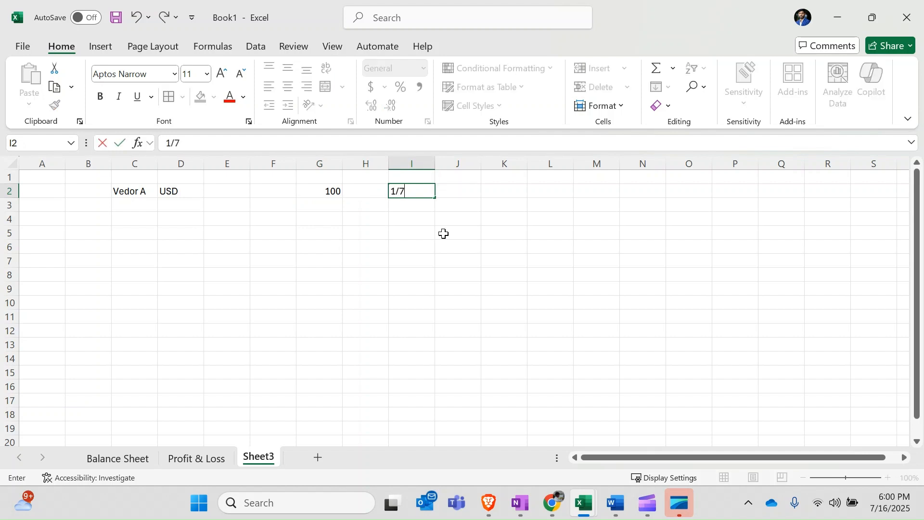
key(Tab)
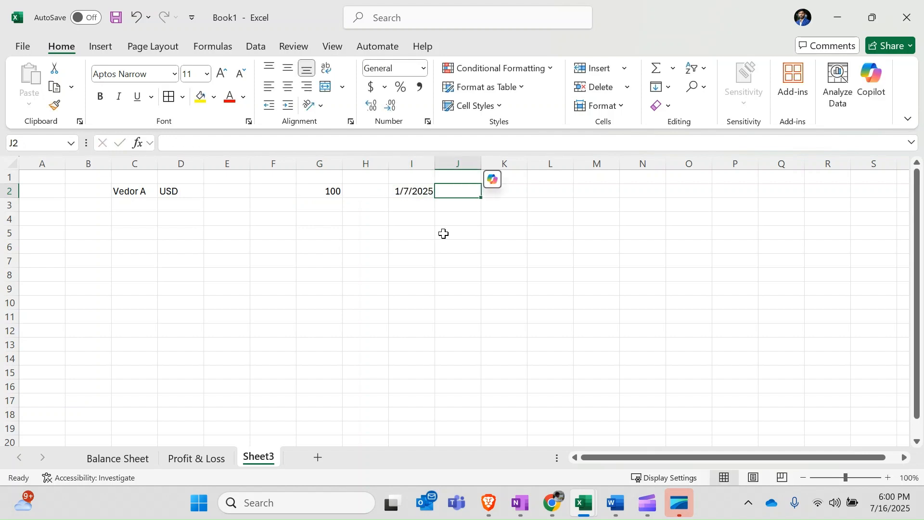
Enter PO in L2 and the note "Book the Liability on july 1st" in L4.
key(Right)
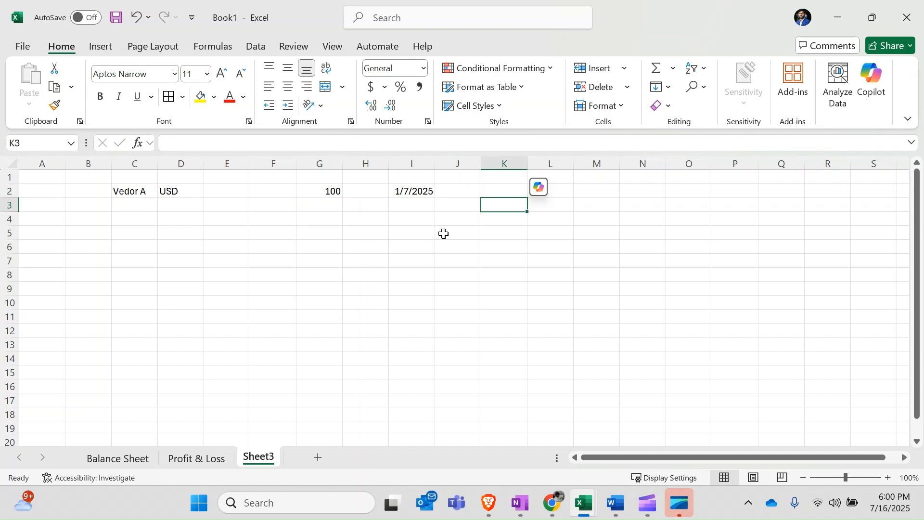
key(Right)
text(PO)
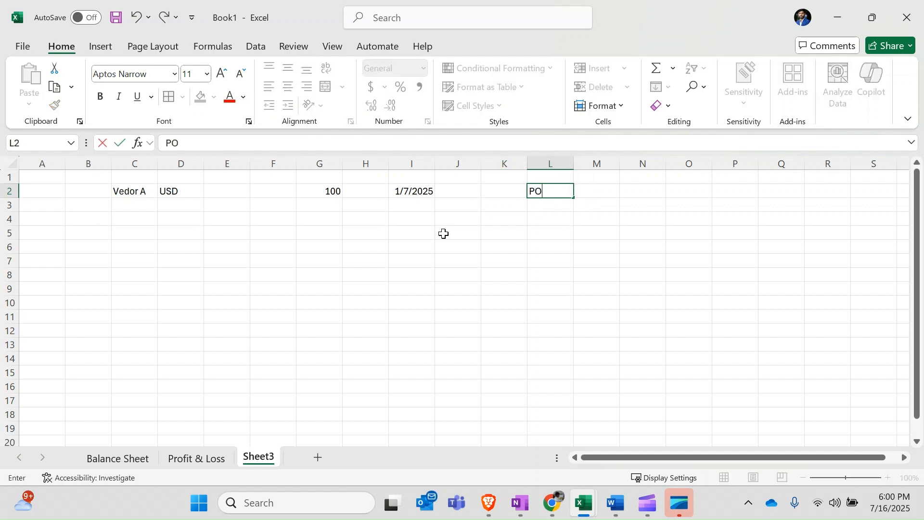
key(Tab)
key(Return)
key(Return)
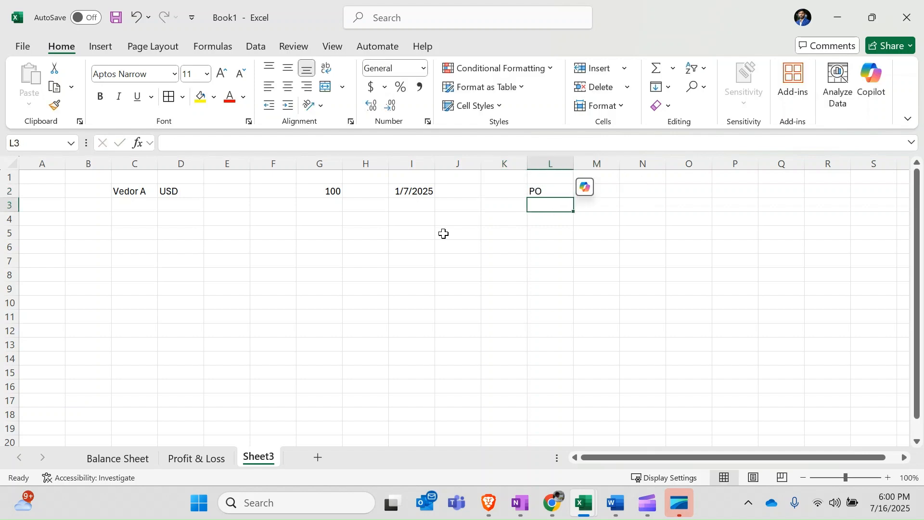
text(Book the Liabili)
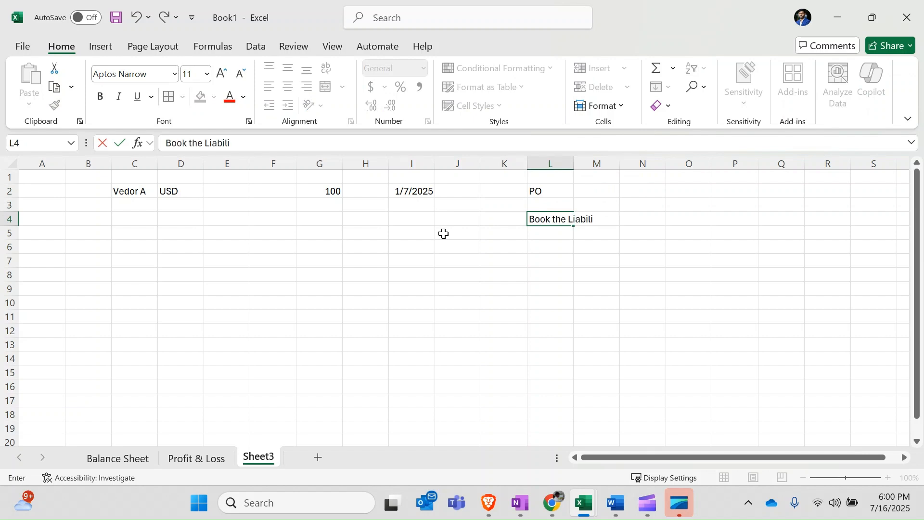
text(ty on july 1st)
key(Right)
key(Right)
key(Right)
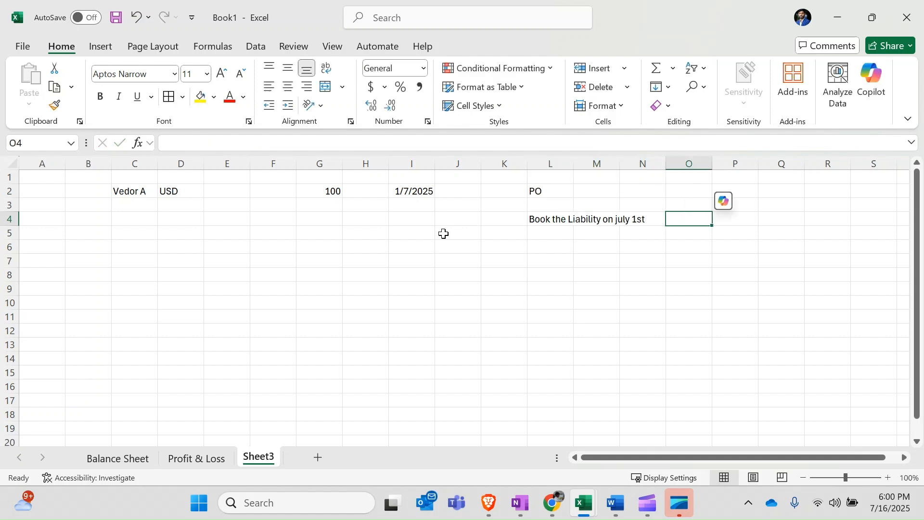
Calculate the booked liability in O4 beside the note with the formula =100*85.
text(100)
key(BackSpace)
key(BackSpace)
key(BackSpace)
text(=100*85)
key(Tab)
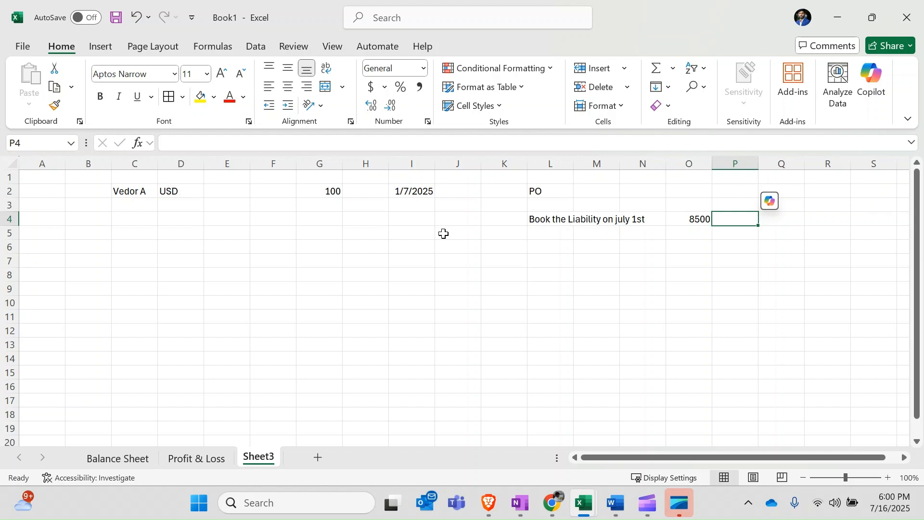
Enter 20D in I4, beneath the vendor row's date.
key(Down)
key(Down)
key(Left)
key(Left)
key(Left)
key(Left)
key(Left)
key(Left)
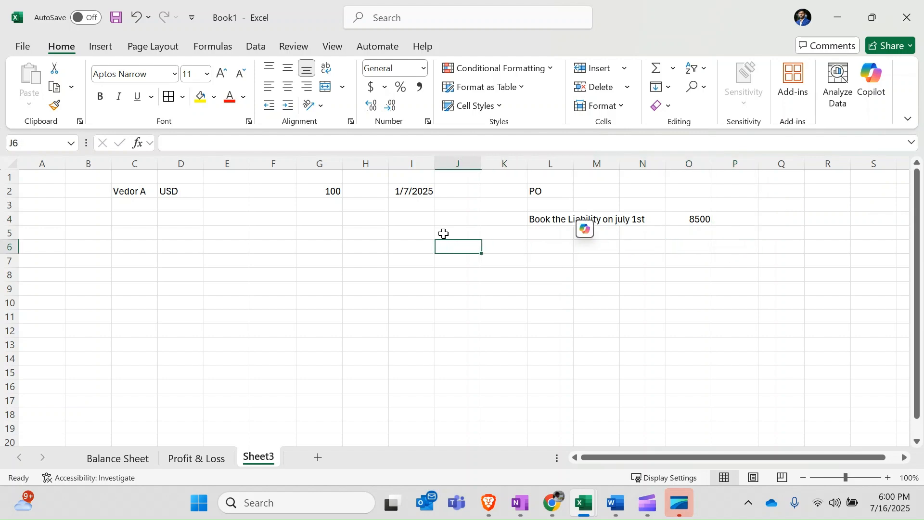
key(Left)
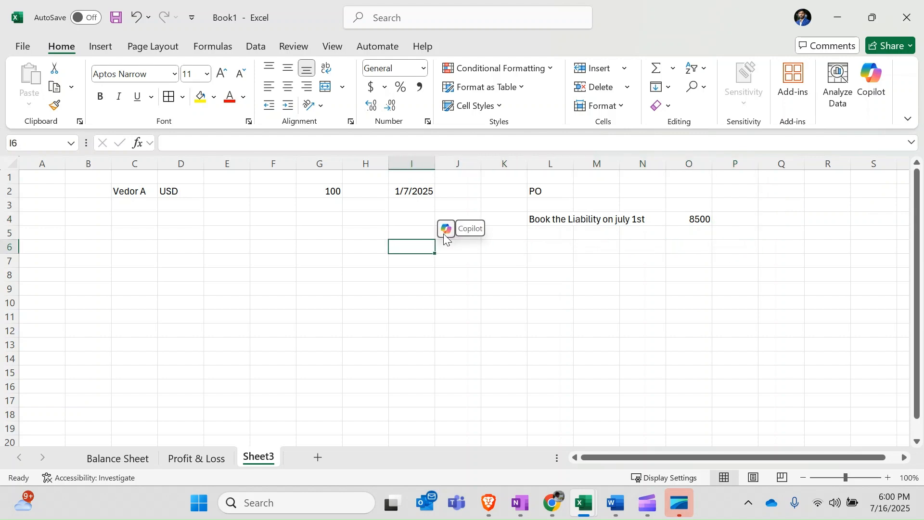
key(Up)
key(Up)
key(Up)
key(Up)
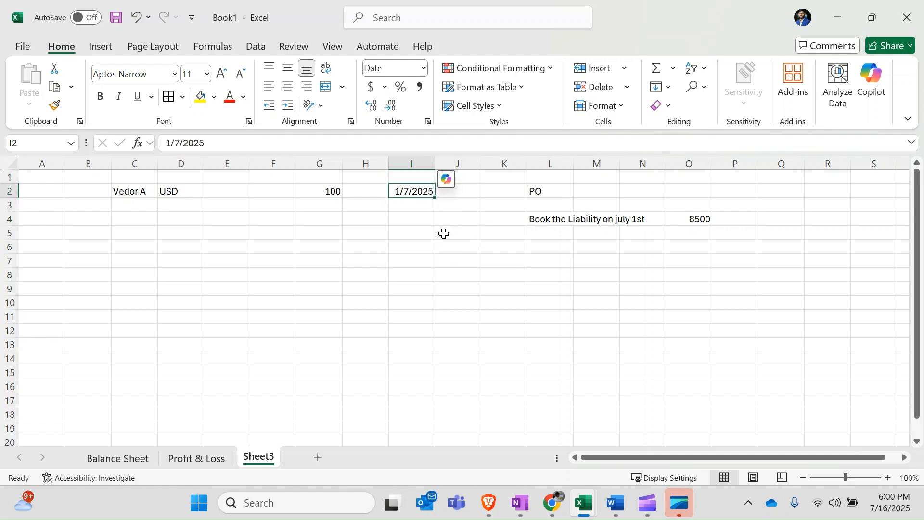
key(Down)
key(Down)
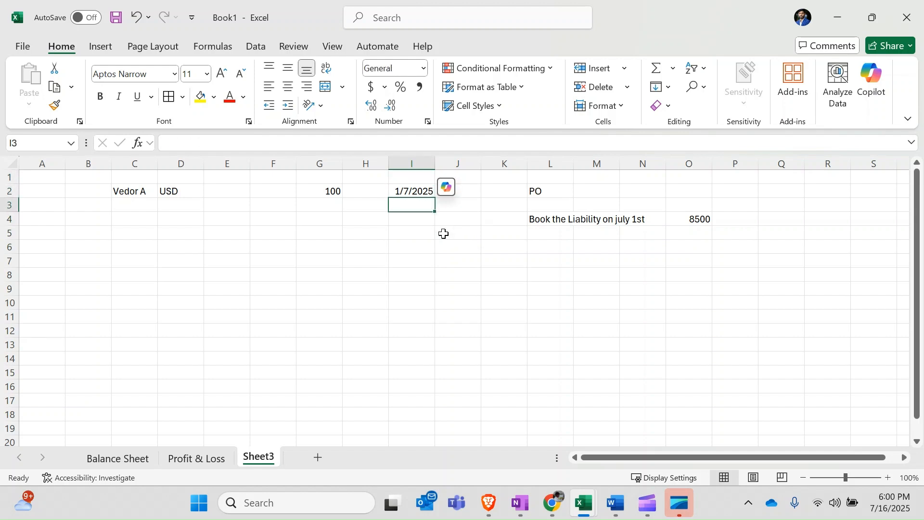
key(Up)
key(Down)
text(20D)
key(Return)
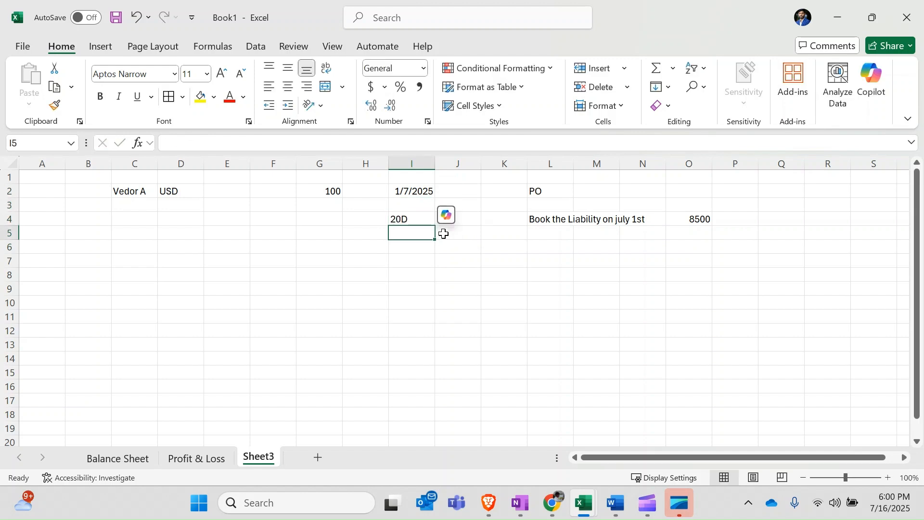
Enter the date 20/7/2025 in I7.
key(Down)
key(Down)
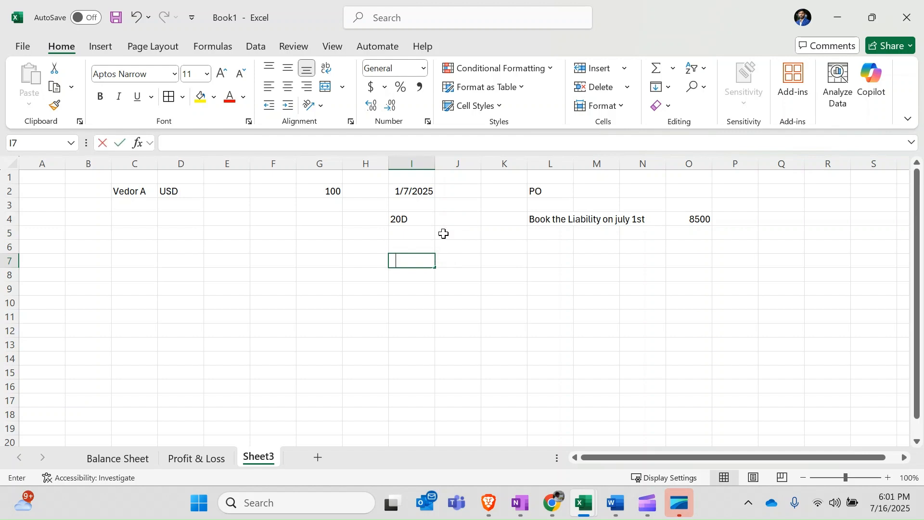
text(20/7/20)
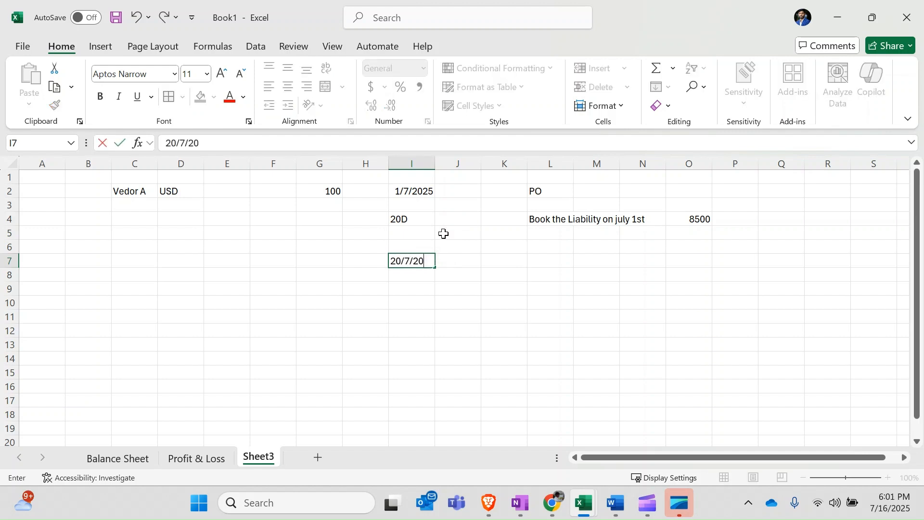
text(25)
key(Tab)
key(Tab)
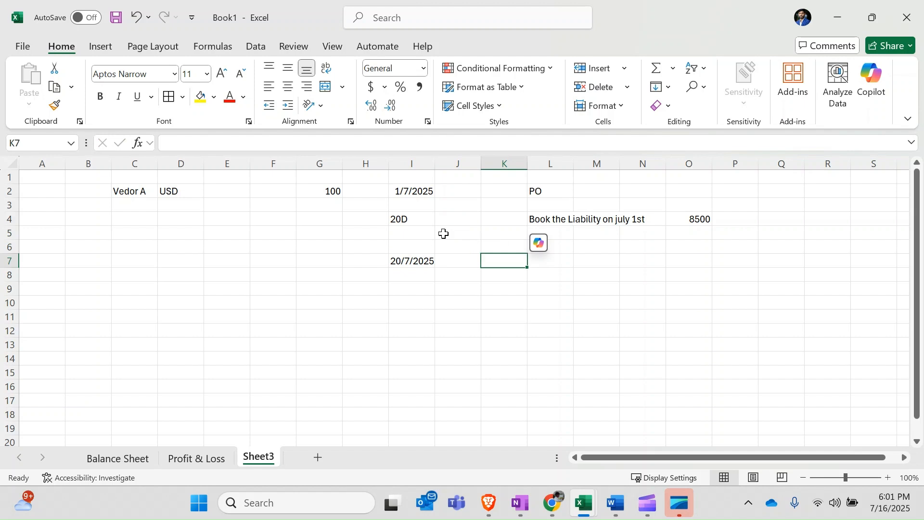
Enter the exchange rate 90 in K6, near the 20/7/2025 date.
key(Up)
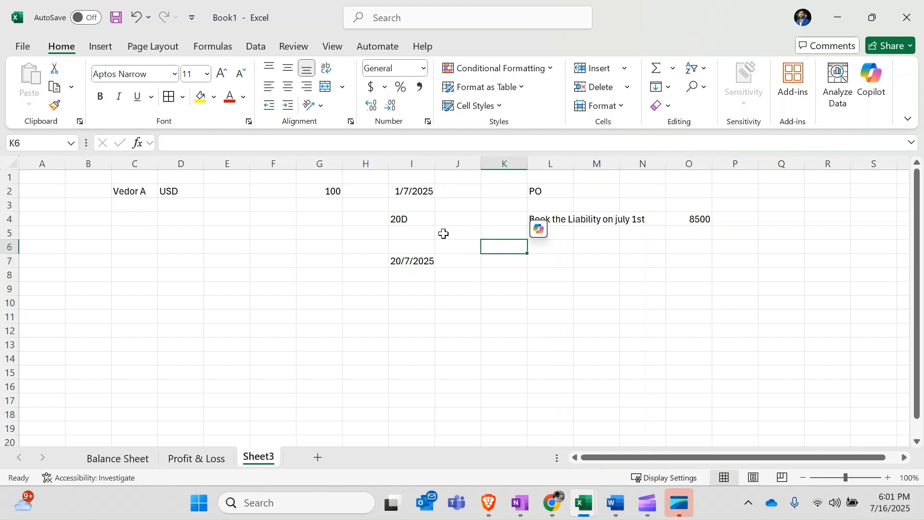
text(90)
key(Tab)
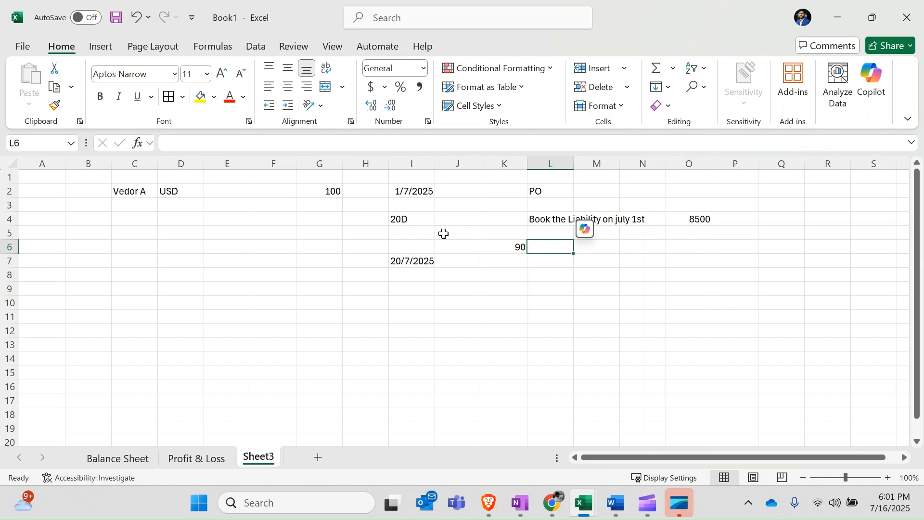
key(Down)
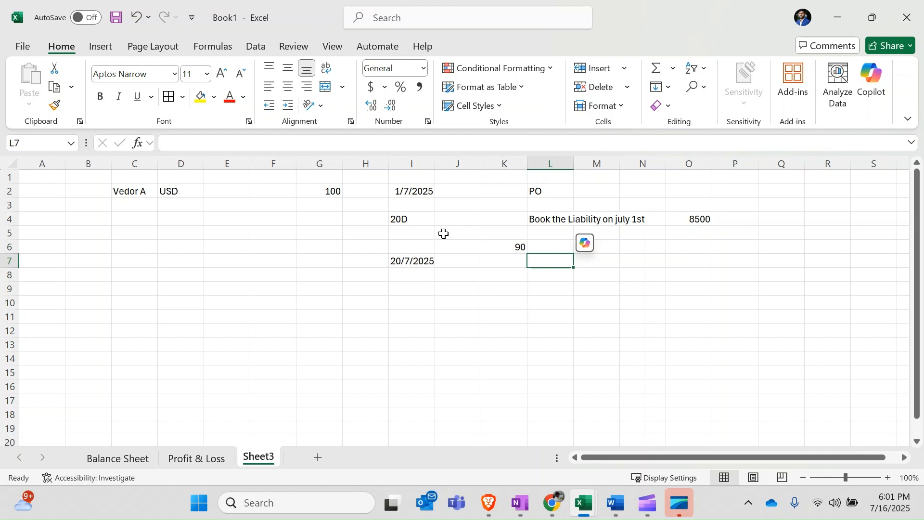
Review the booked liability formula in O4 against the rate and date entered below it.
key(Right)
key(Right)
key(Right)
key(Up)
key(Up)
key(Up)
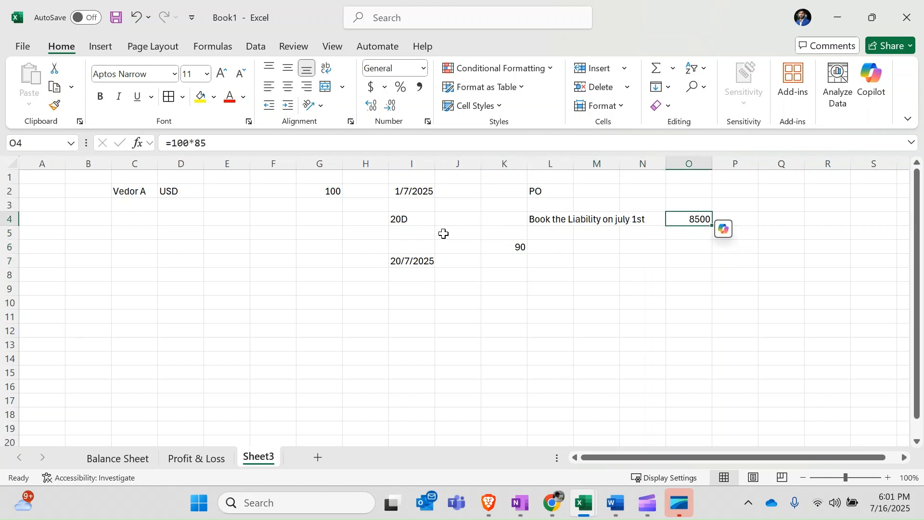
key(Down)
key(Down)
key(Left)
key(Left)
key(Left)
key(Left)
key(Up)
key(Right)
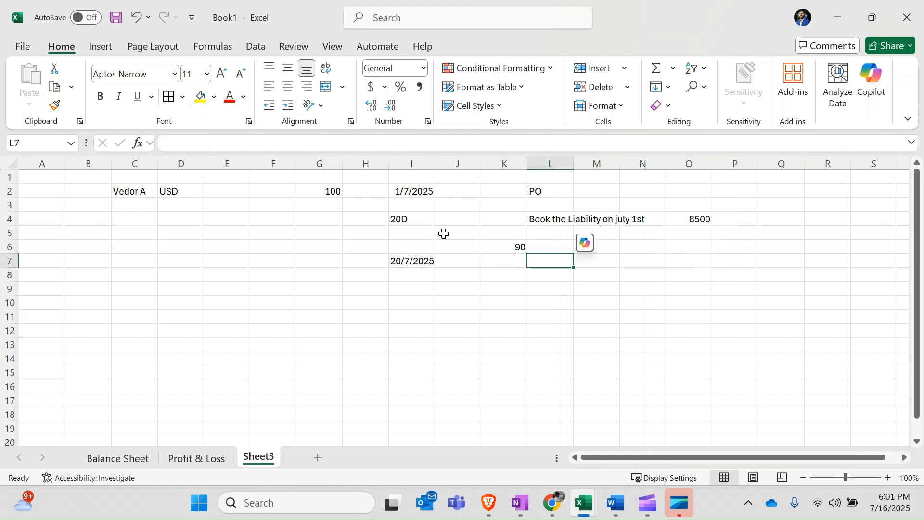
Calculate the payment amount in L7, on the 20/7/2025 row, with the formula =100*90.
text(100)
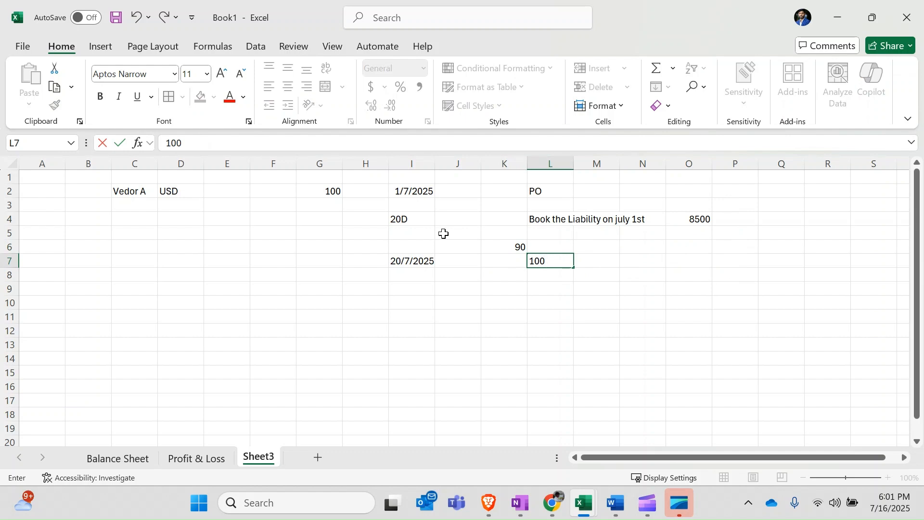
key(BackSpace)
key(BackSpace)
key(BackSpace)
text(=1000)
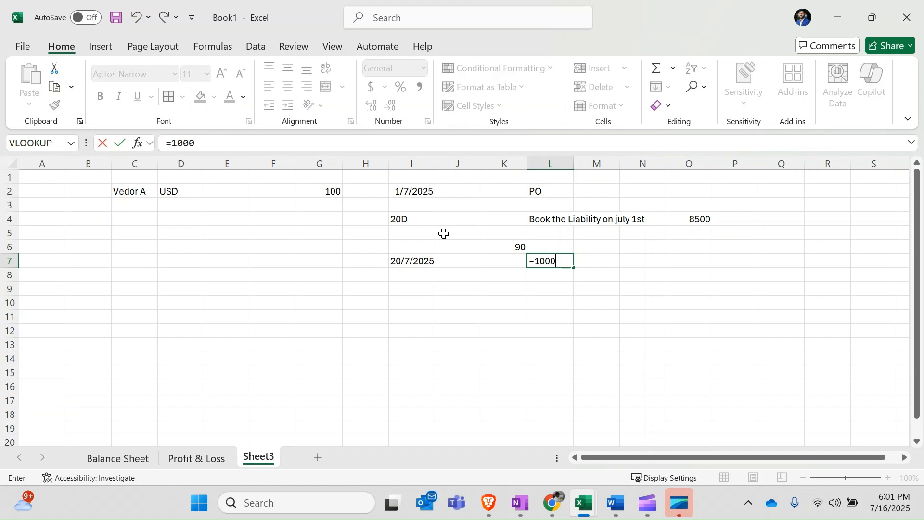
key(BackSpace)
text(*90)
key(Tab)
key(Tab)
key(shift+Tab)
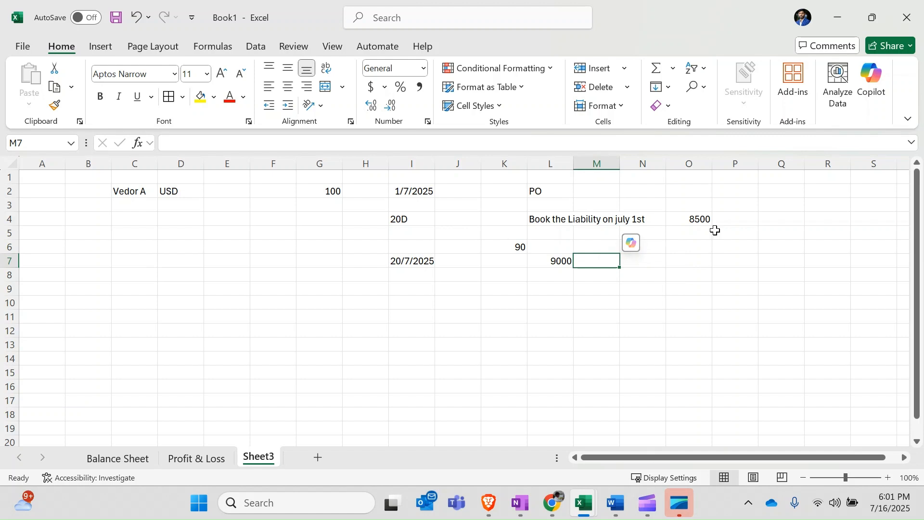
Enter 100 in P4 beside the booked liability and 100 in P7 on the payment row.
click(697, 221)
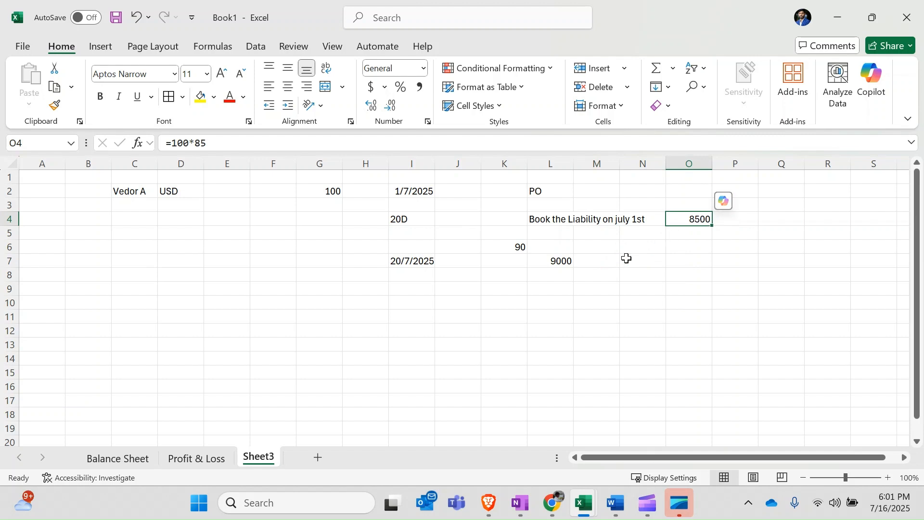
ctrl+click(561, 266)
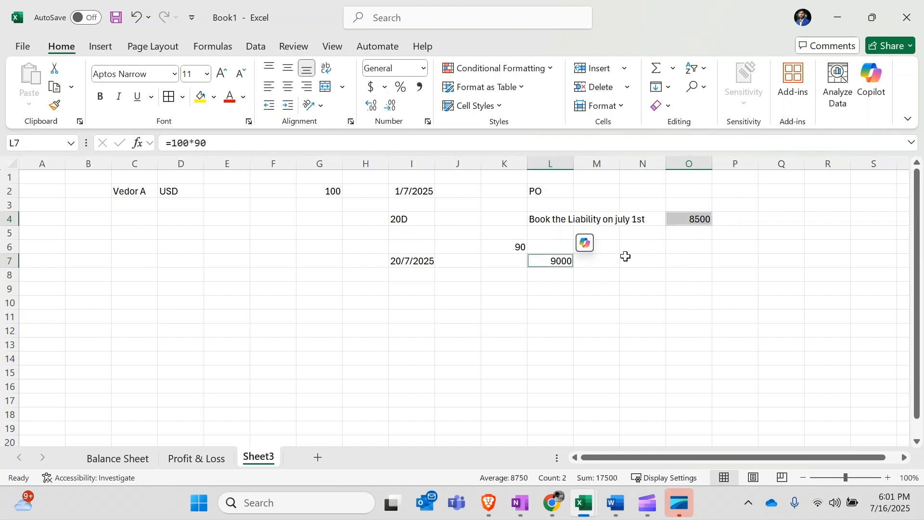
click(747, 222)
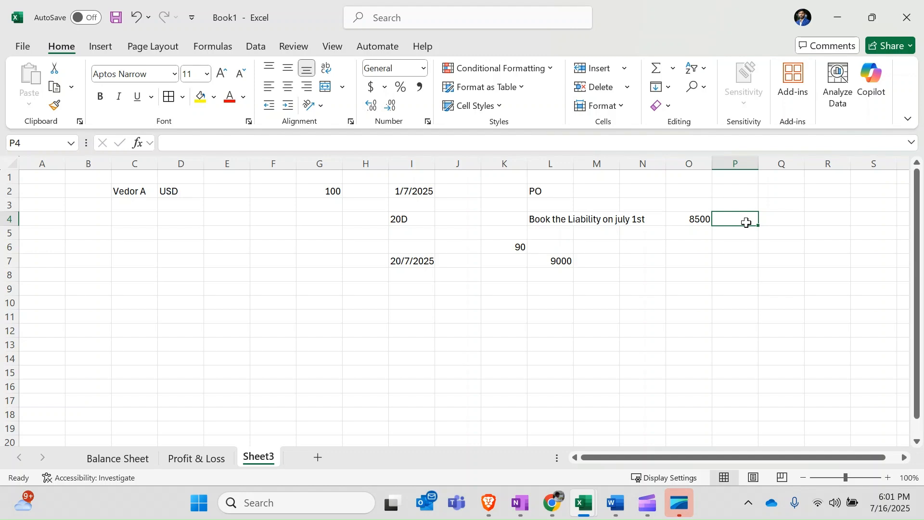
text(100)
key(Return)
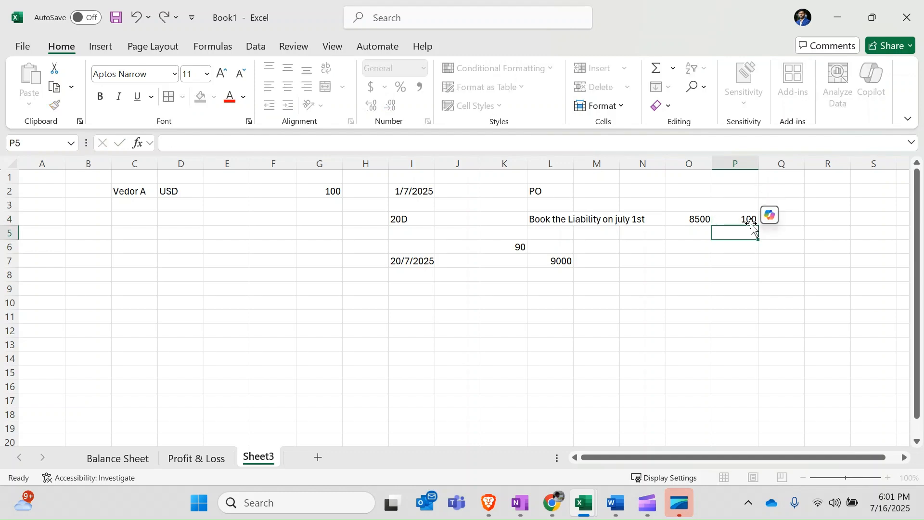
key(Down)
key(Down)
text(100)
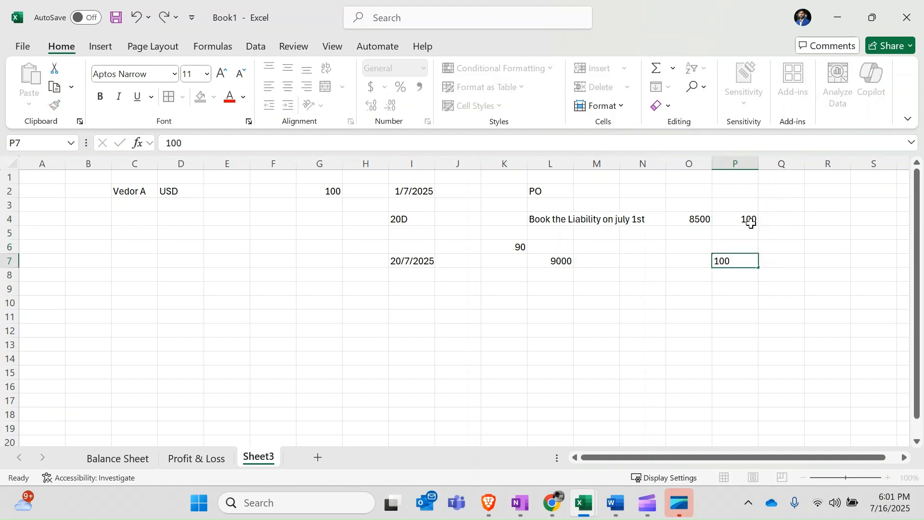
key(Return)
click(734, 260)
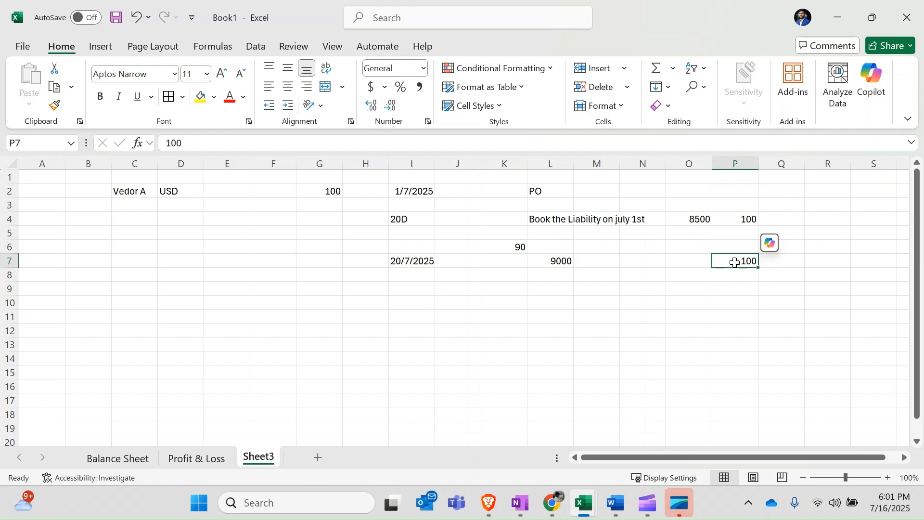
click(749, 222)
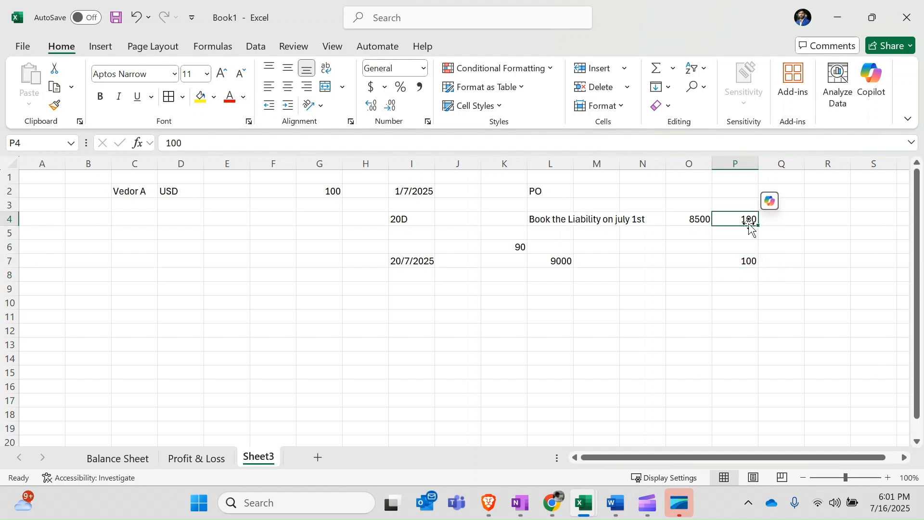
ctrl+click(747, 263)
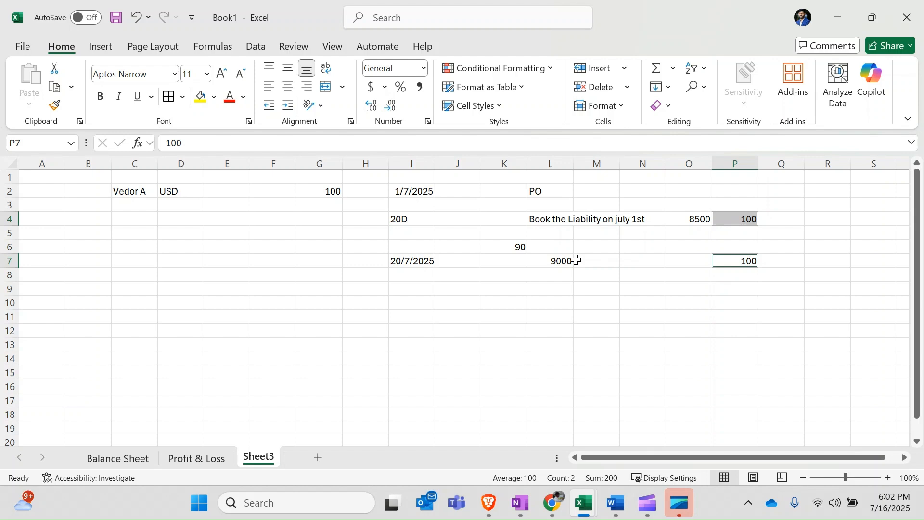
Switch to the Finance and Operations ledger and assign main account 721000, Realized Loss on Foreign Exchange, to the Realized loss posting.
key(alt+Tab)
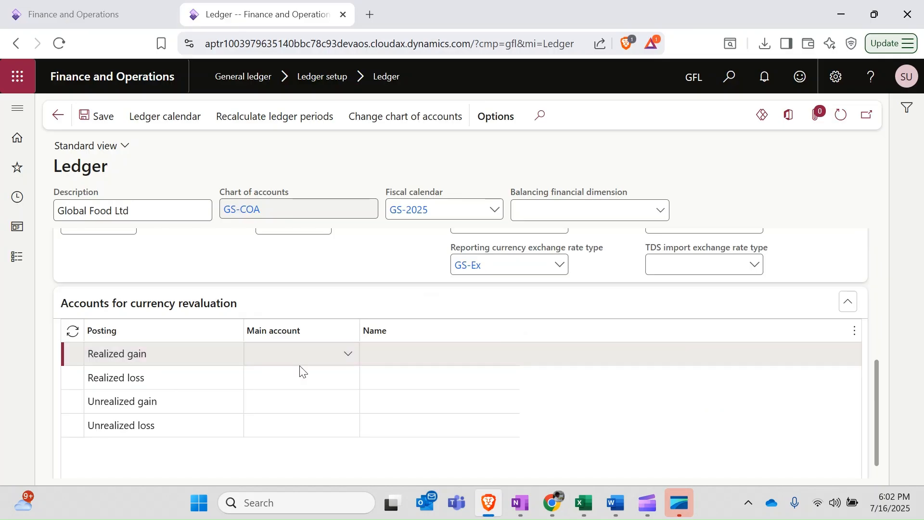
click(289, 377)
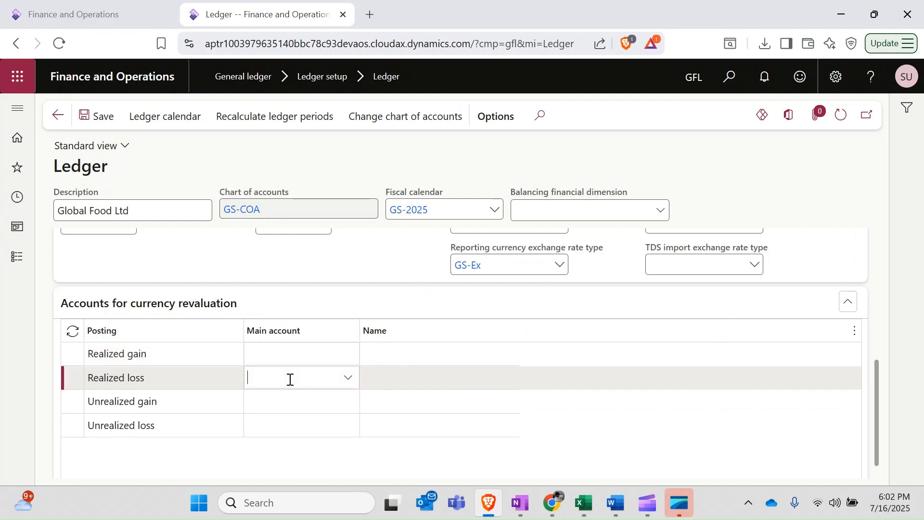
click(349, 379)
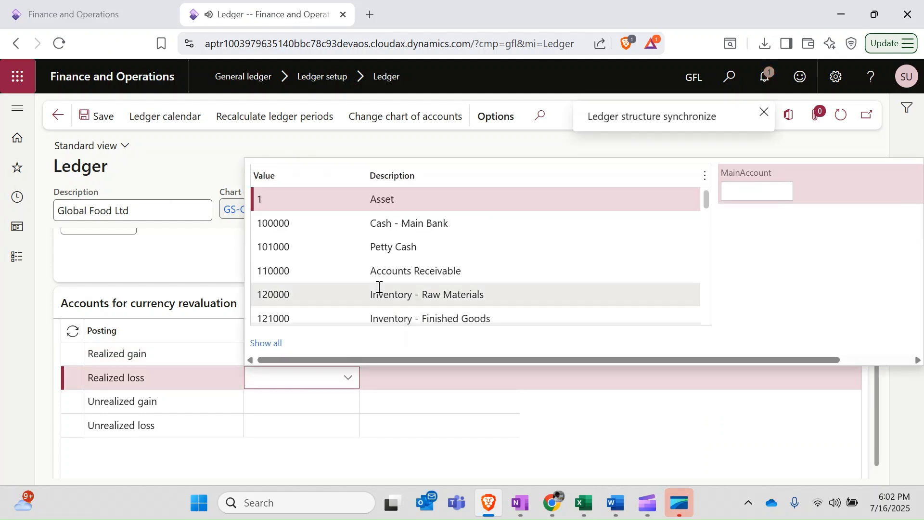
scroll(376, 284, down, 3)
scroll(377, 284, down, 10)
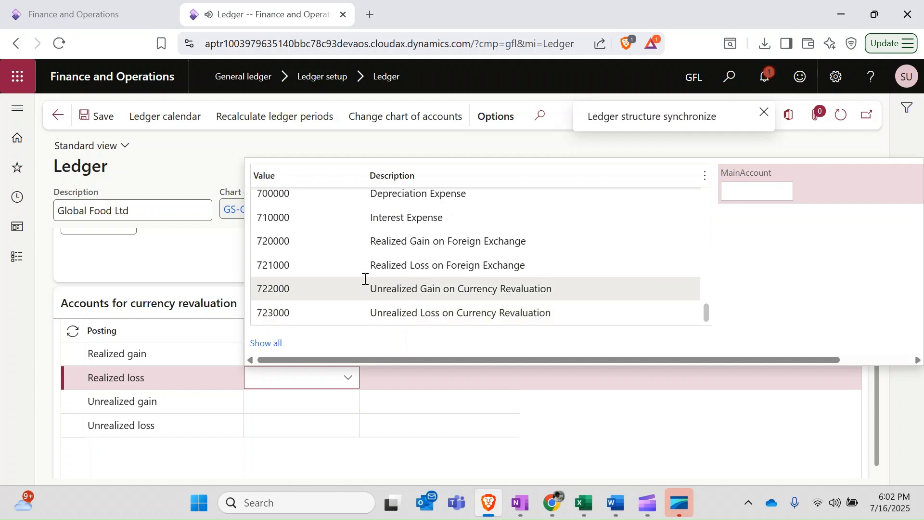
click(281, 267)
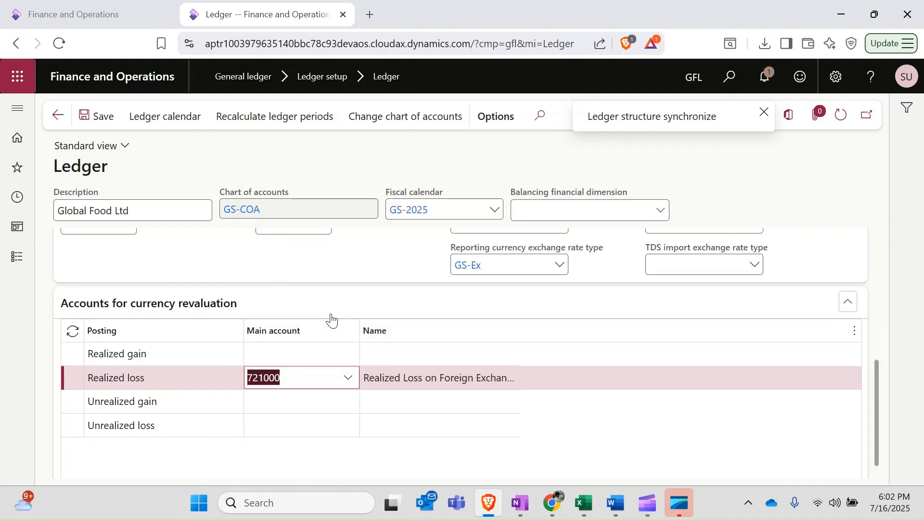
click(284, 359)
Switch to the Excel example and change the exchange rate in K6 to 84.
key(alt+Tab)
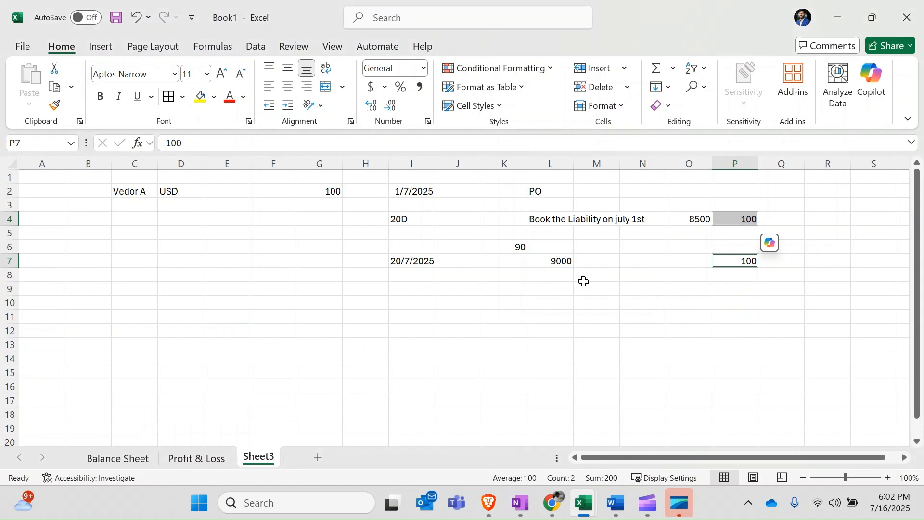
click(513, 250)
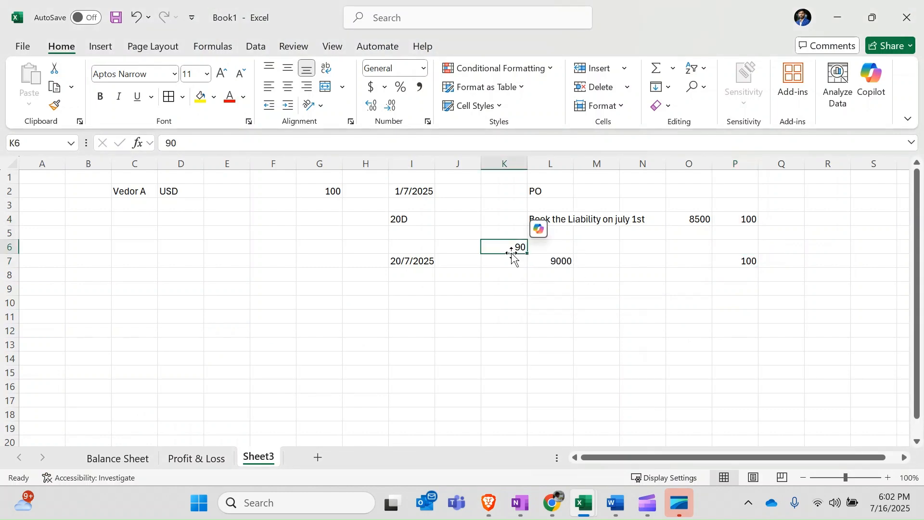
text(84)
key(Tab)
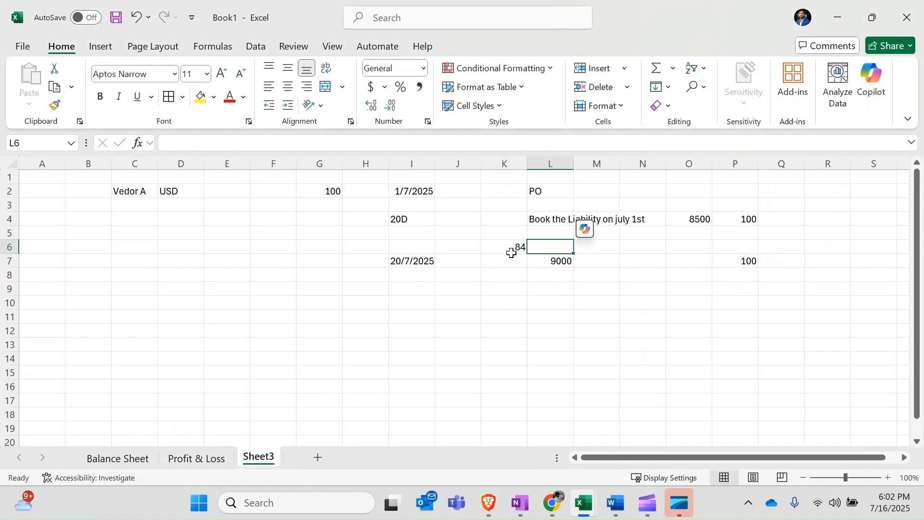
click(749, 261)
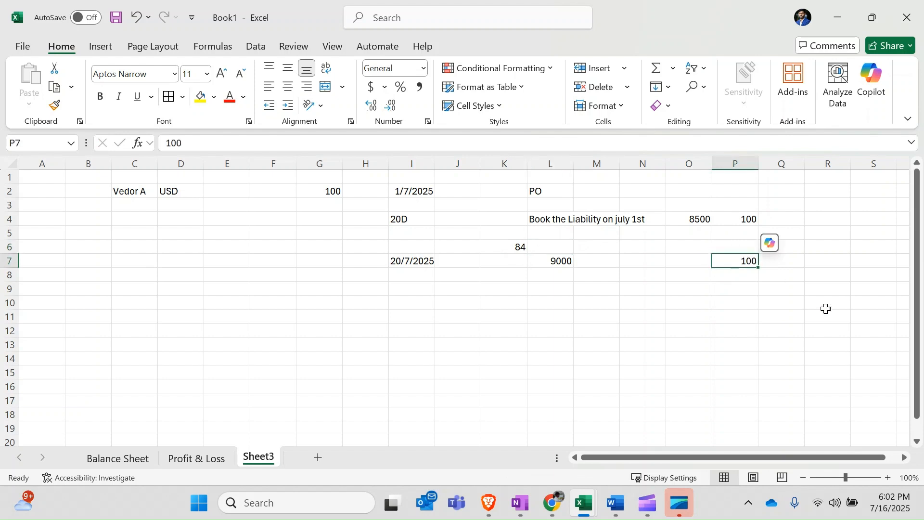
Switch to the Finance and Operations ledger and assign main account 720000, Realized Gain on Foreign Exchange, to the Realized gain posting.
key(alt+Tab)
click(287, 351)
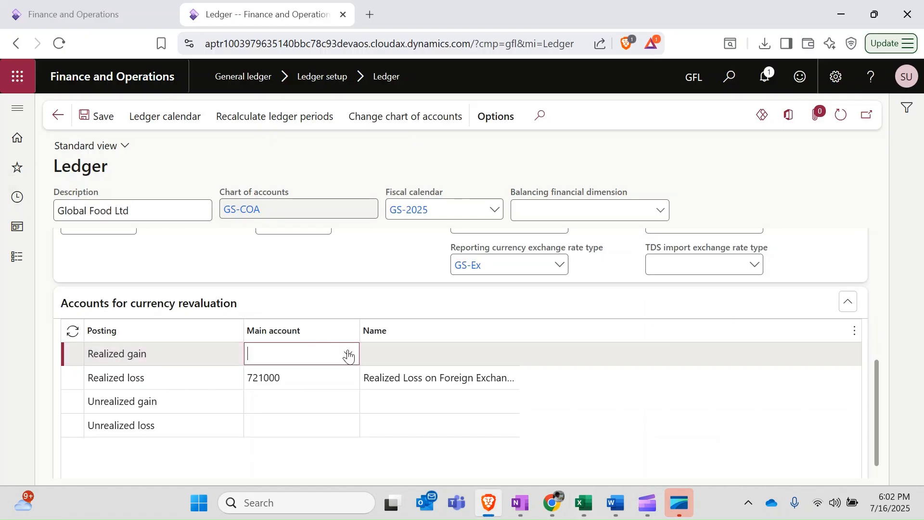
click(351, 355)
scroll(327, 265, down, 10)
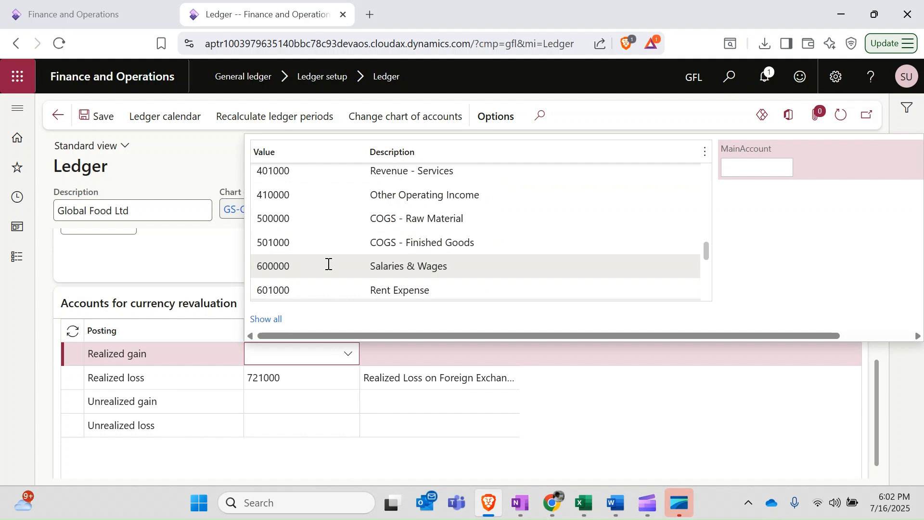
scroll(329, 265, down, 2)
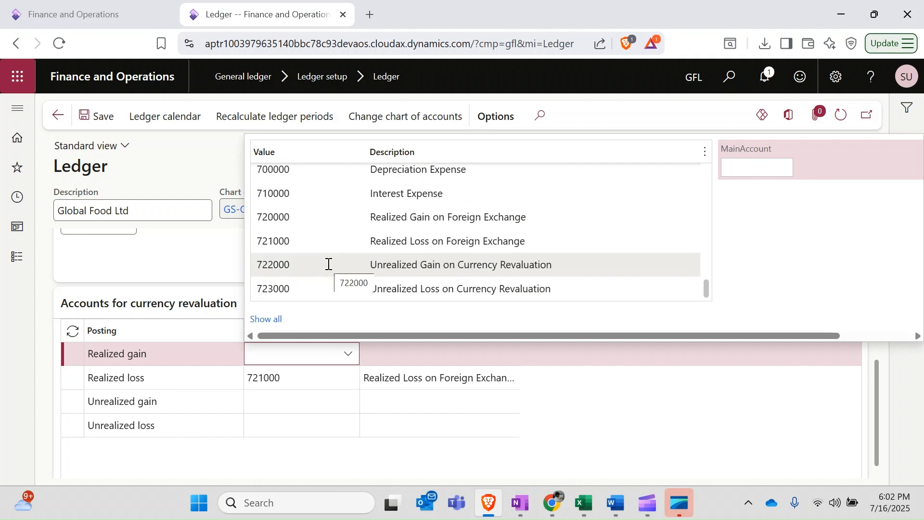
click(282, 218)
click(262, 402)
Switch to the Excel example and change the payment term in I4 to 60D.
key(alt+Tab)
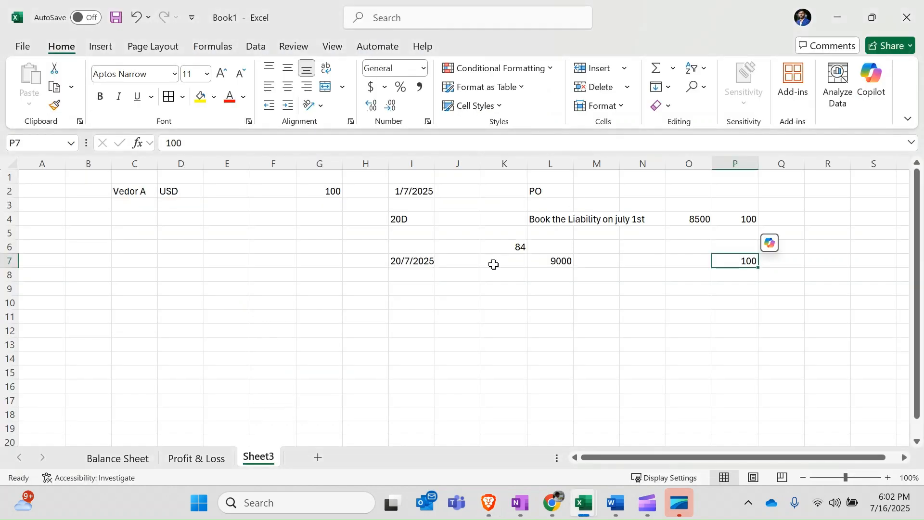
click(395, 232)
click(399, 218)
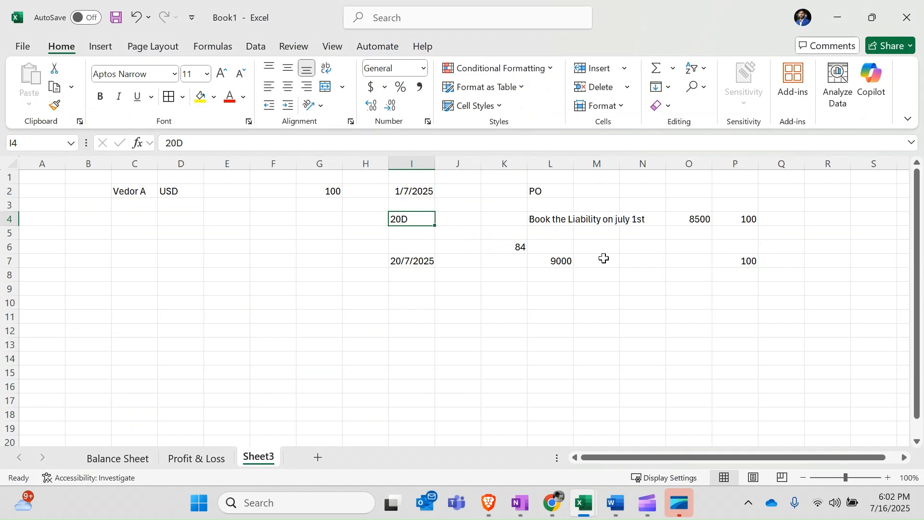
text(60D)
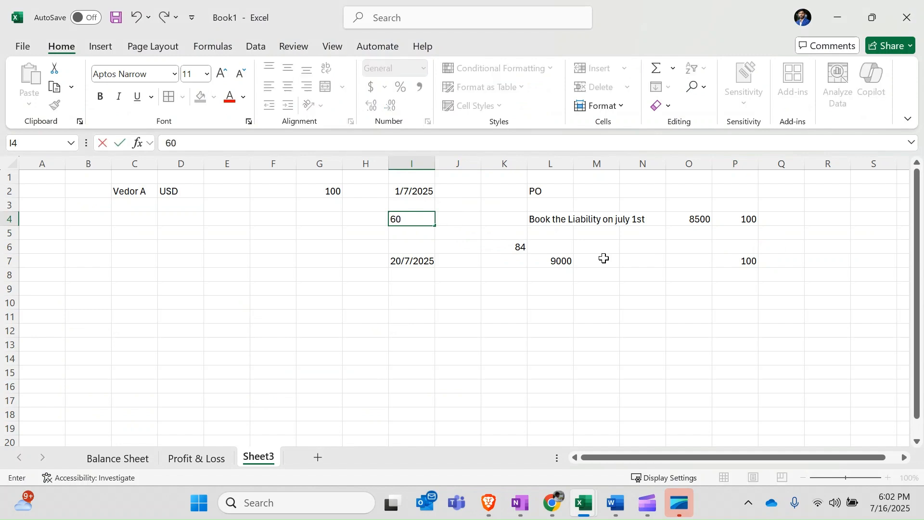
key(Return)
Replace the payment date in I7 with October 10 and compare it with the order date in I2.
key(Up)
key(Up)
key(Up)
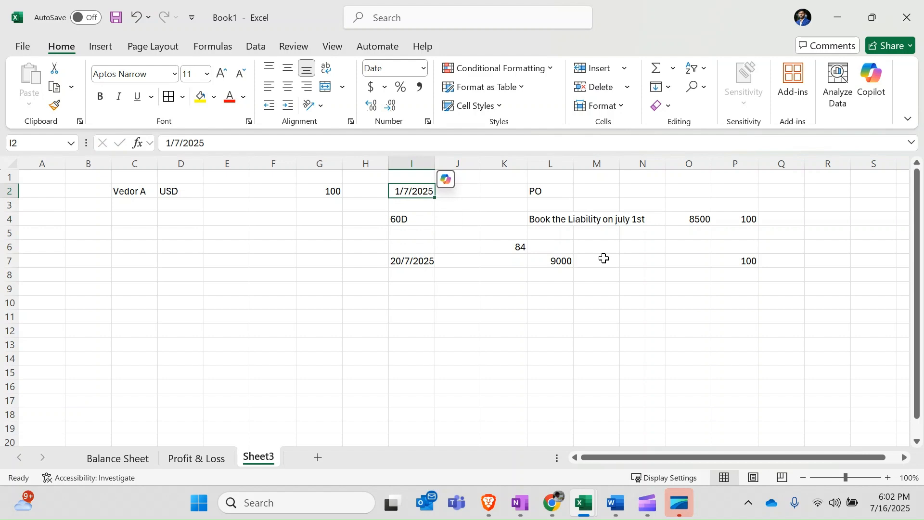
key(Down)
key(Down)
key(Down)
key(Down)
key(Down)
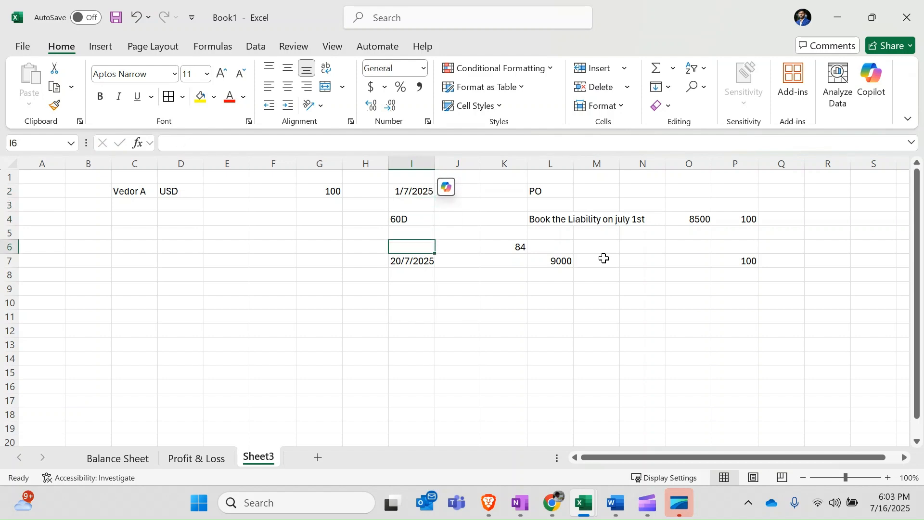
text(10)
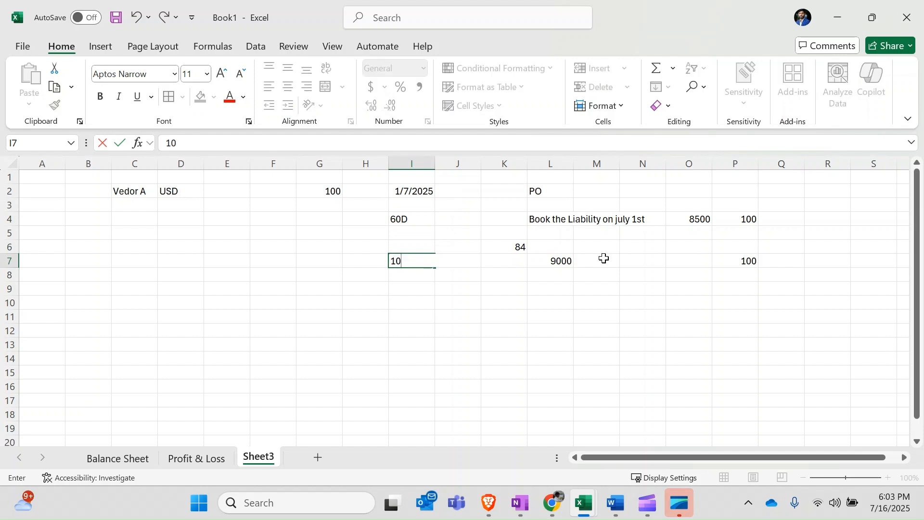
key(BackSpace)
key(BackSpace)
text(October 10)
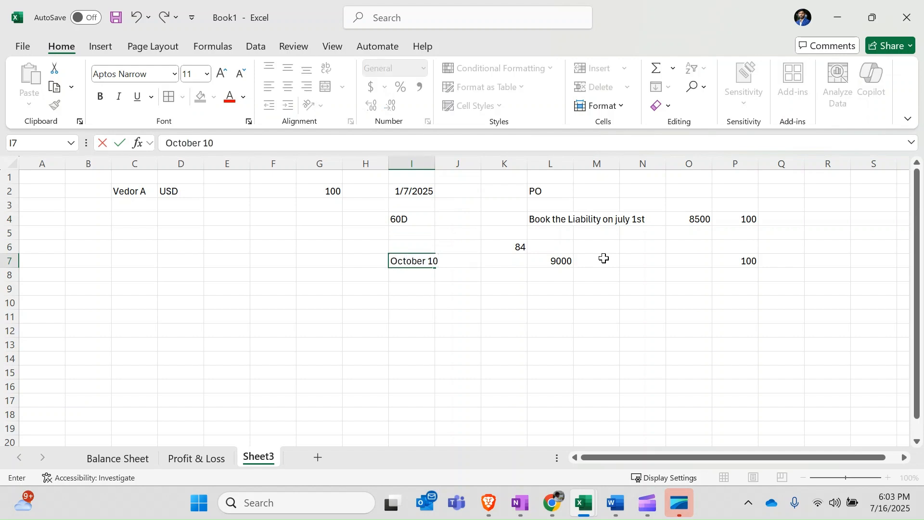
key(Return)
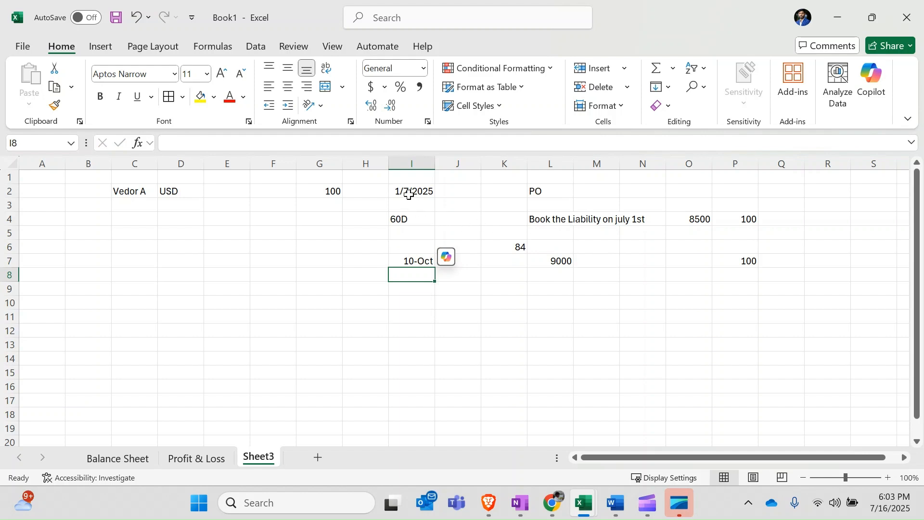
click(419, 259)
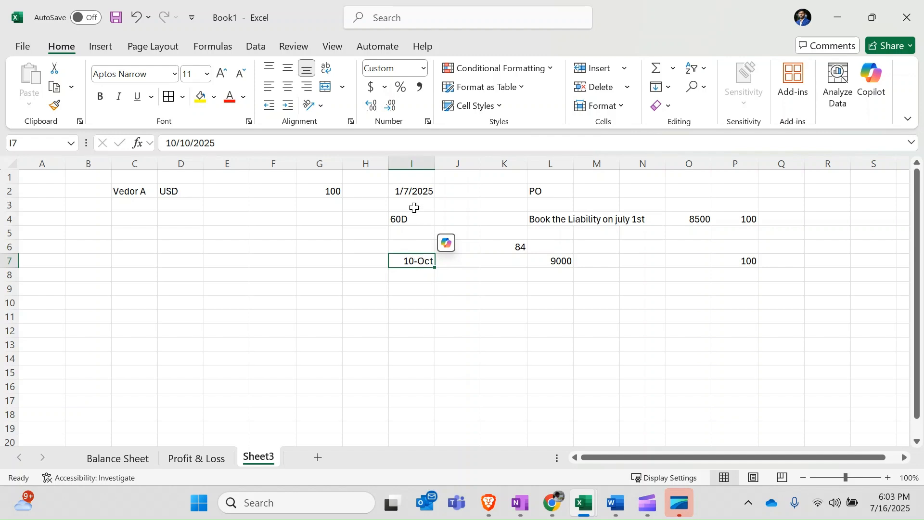
click(418, 192)
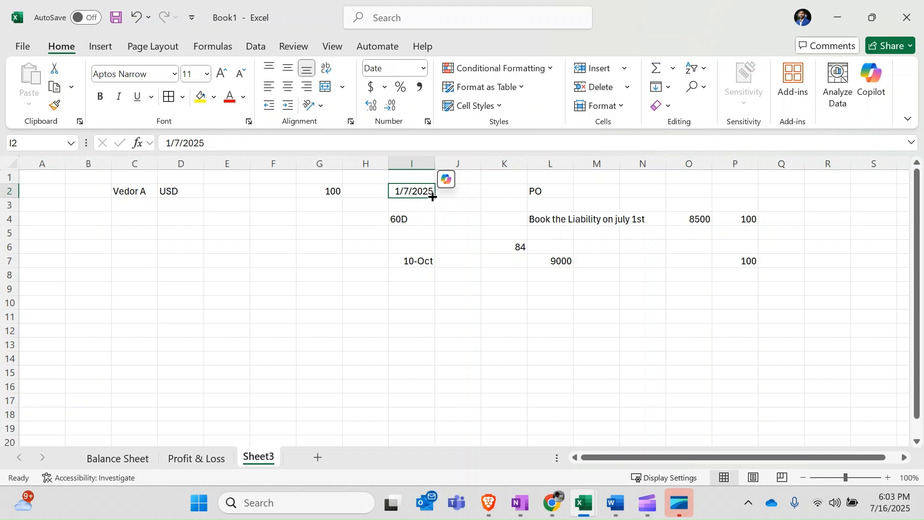
Enter the exchange rate 85 in M2 on the PO row and clear the old example entries in I4:Q7.
click(602, 191)
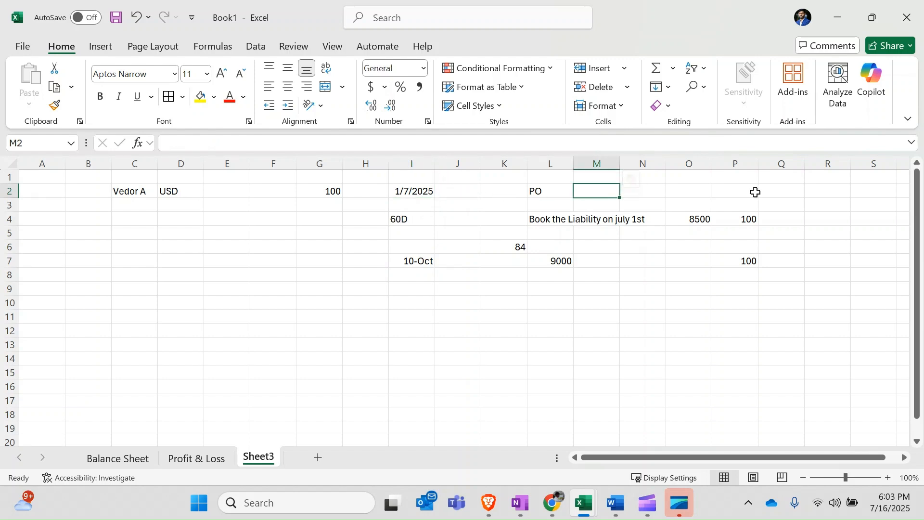
text(85)
key(Return)
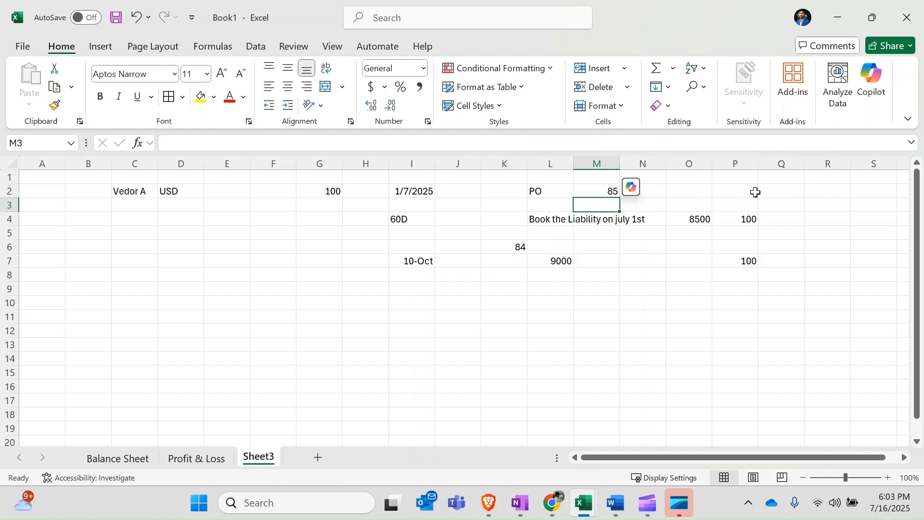
drag(411, 221, 783, 265)
key(Delete)
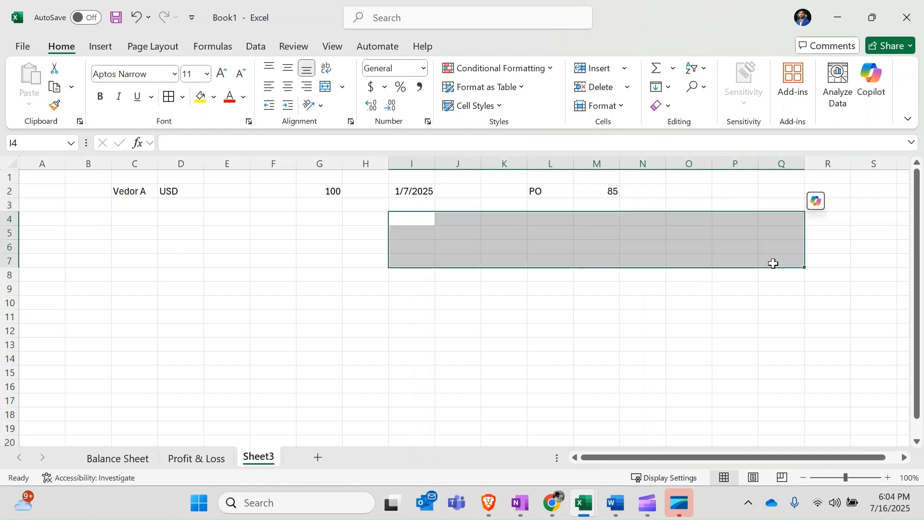
Enter the month-end date 31st July in I4 and the exchange rate 92 in M4.
key(Left)
key(Right)
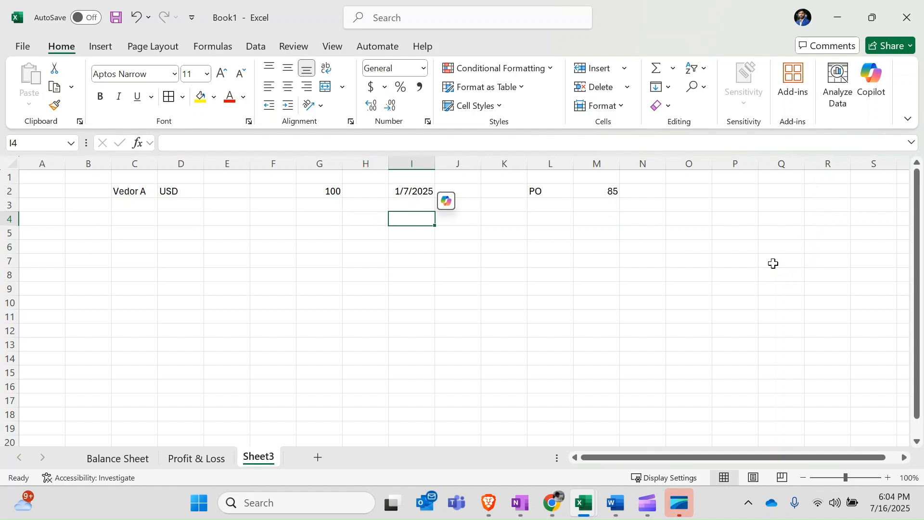
text(31st Jul)
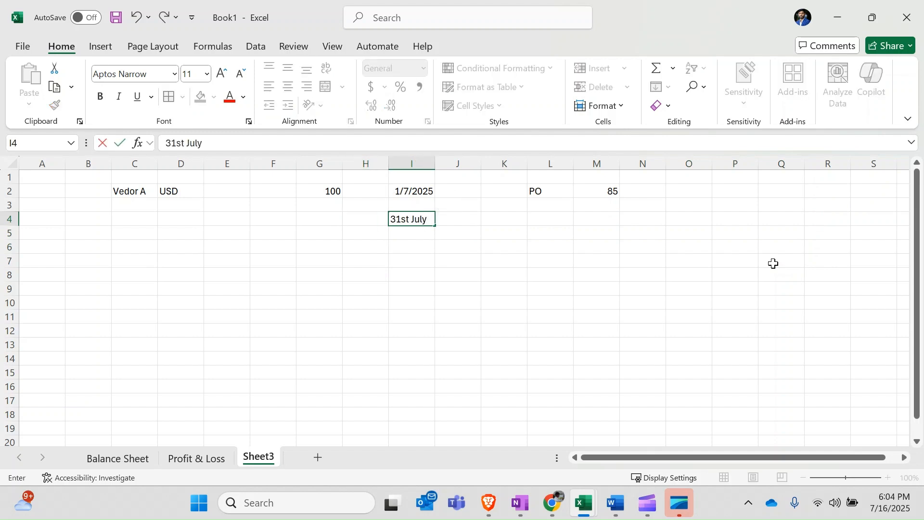
text(y)
key(Right)
key(Right)
key(Right)
key(Right)
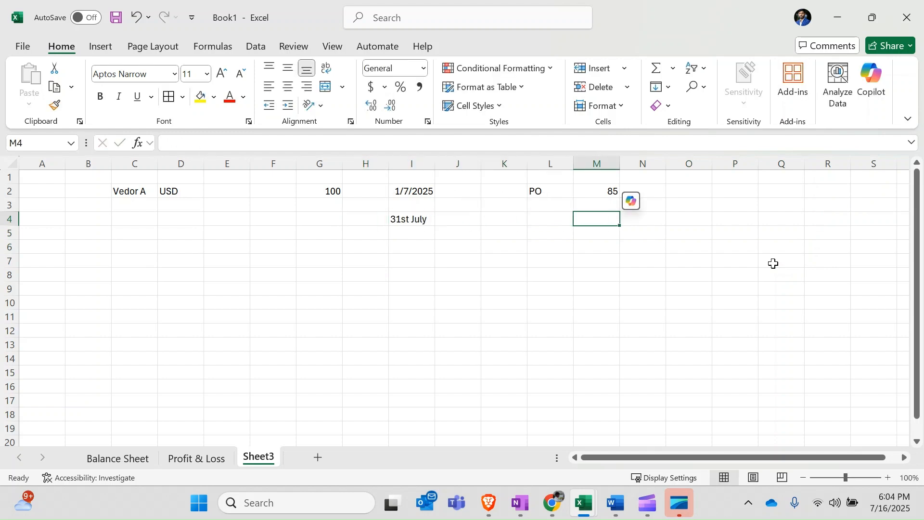
text(92)
key(Right)
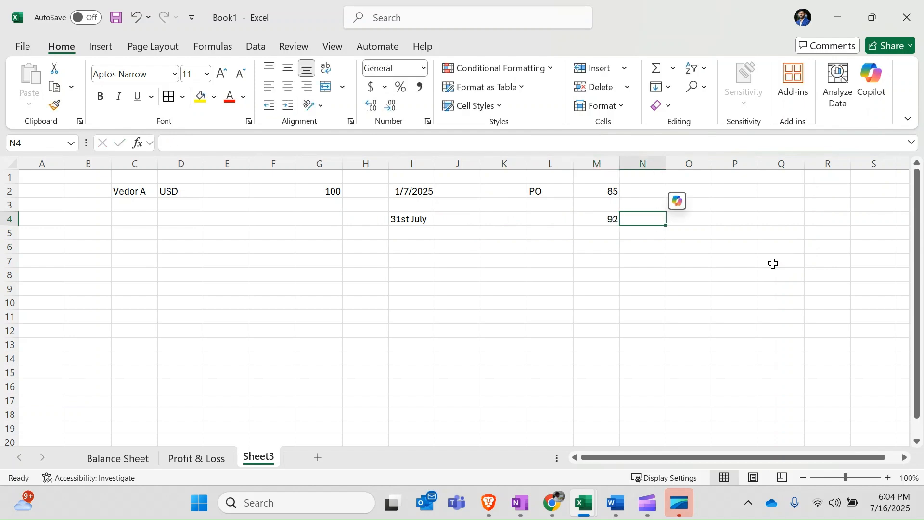
Enter the status Open in M1 above the PO's rate and inspect the 31st July date and rate.
drag(611, 192, 429, 197)
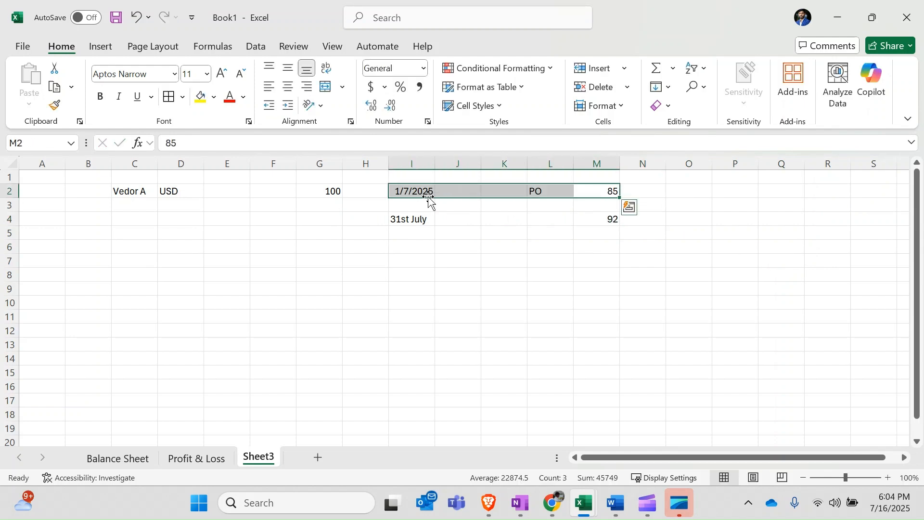
click(602, 178)
text(Open)
key(Return)
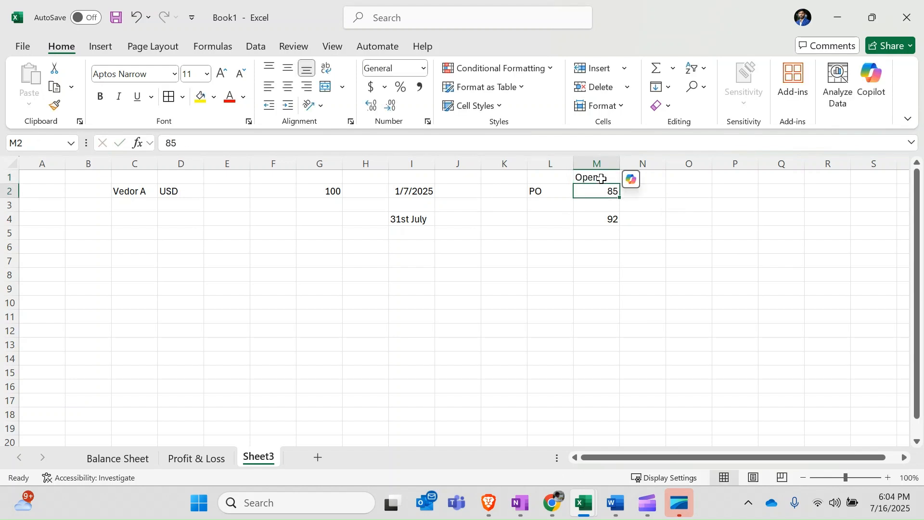
click(611, 219)
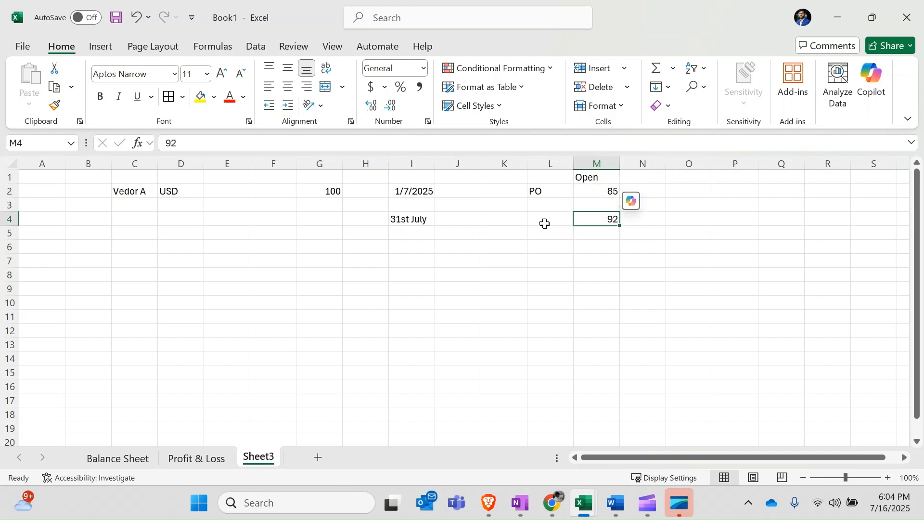
click(388, 220)
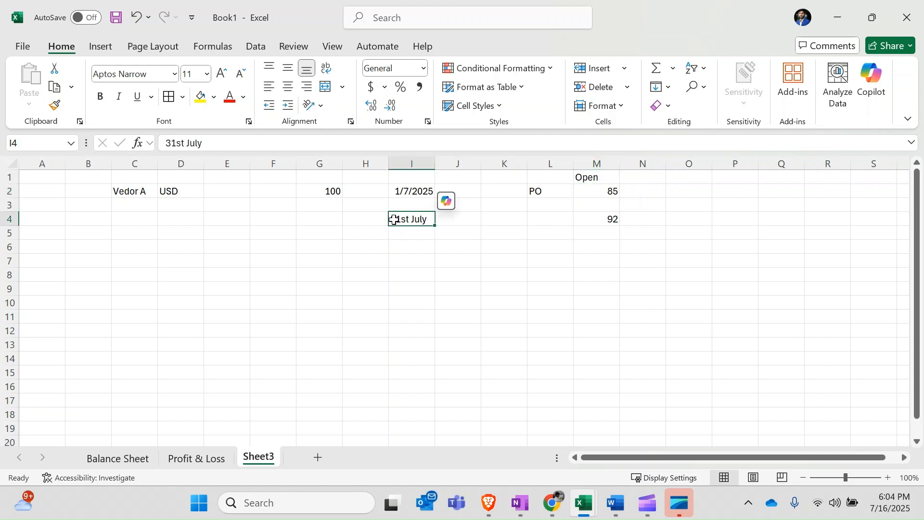
click(607, 218)
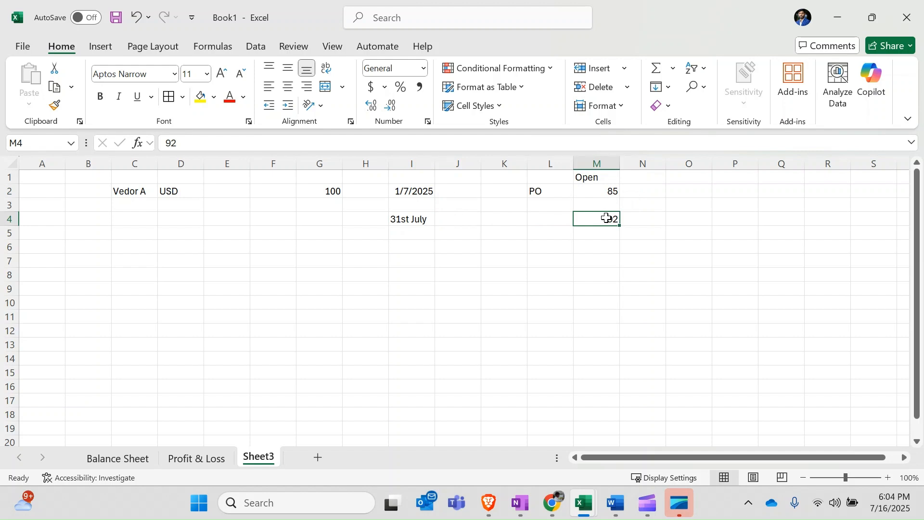
Enter the converted amounts 8500 in O2 for the PO and 9200 in O4 for 31st July.
click(687, 191)
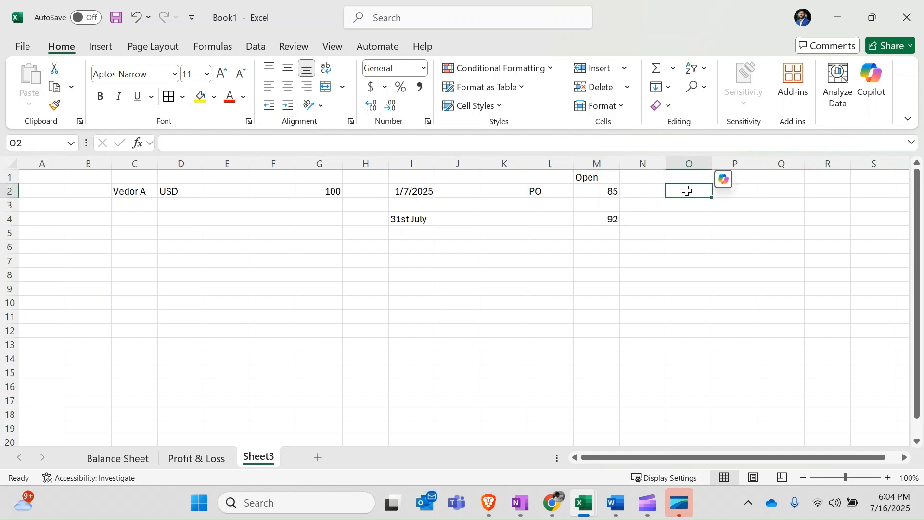
text(8500)
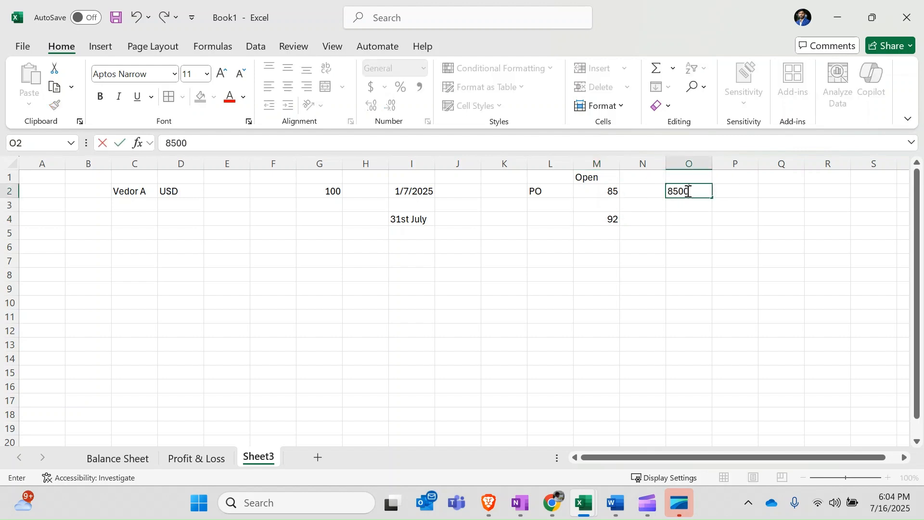
key(Return)
key(Return)
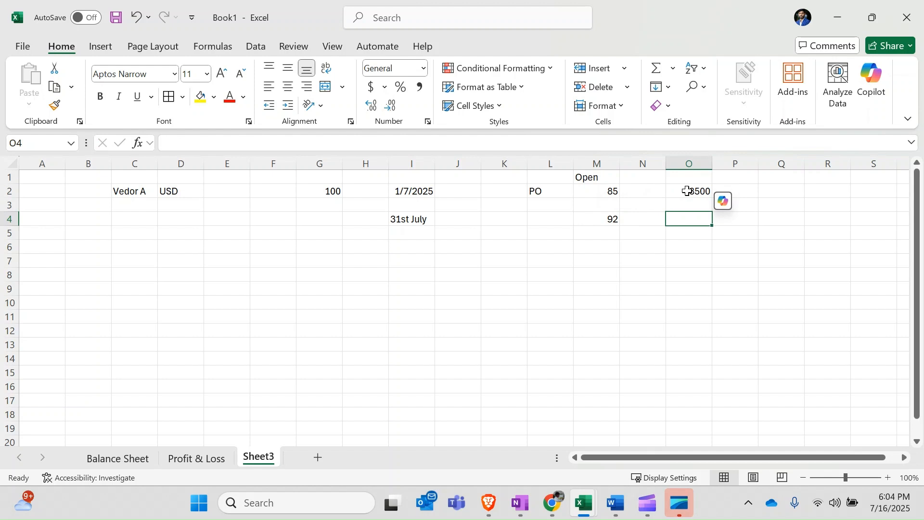
text(9200)
key(Return)
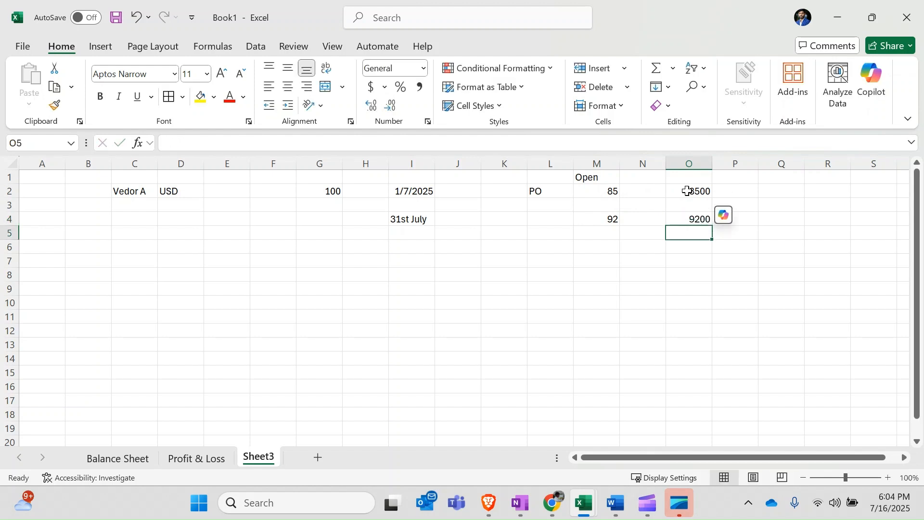
Compare the July 31 rate in M4 and the converted amounts in O2 and O4.
click(611, 219)
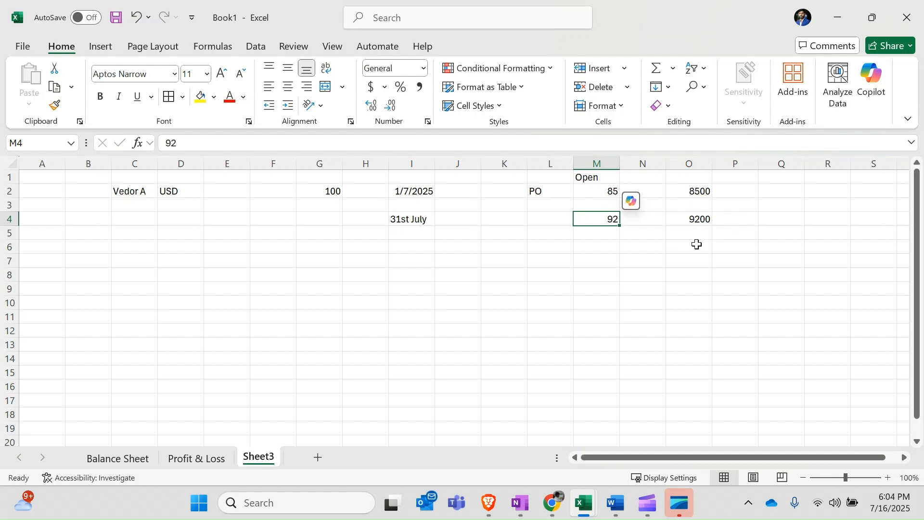
click(696, 195)
ctrl+click(696, 218)
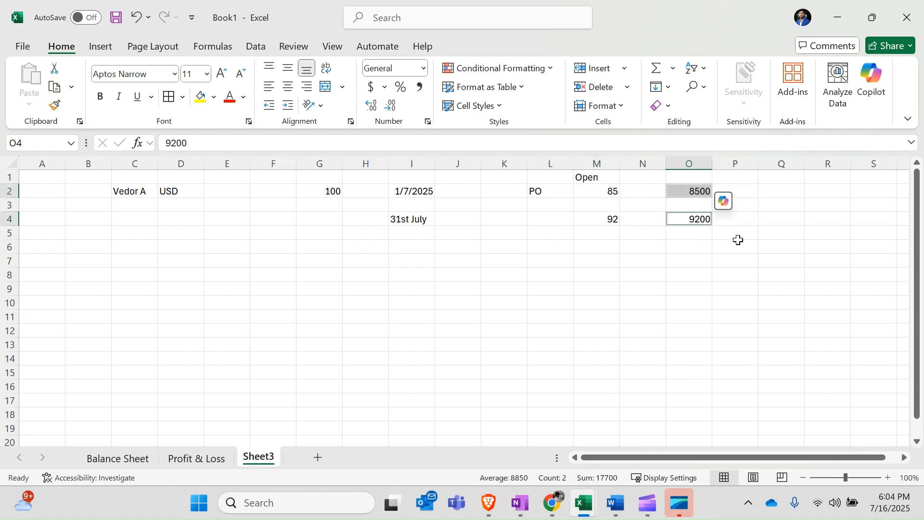
Switch to the Finance and Operations ledger and assign main account 722000, Unrealized Gain on Currency Revaluation, to the Unrealized gain posting.
key(alt+Tab)
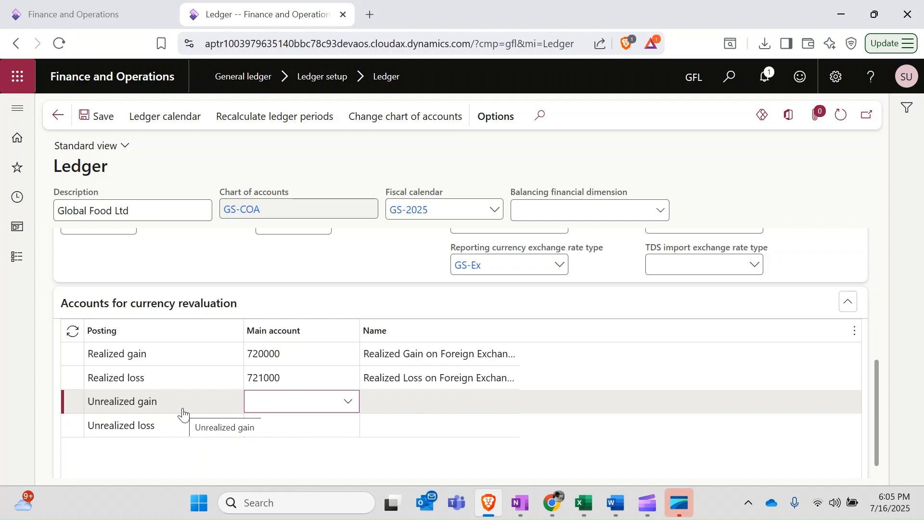
click(350, 406)
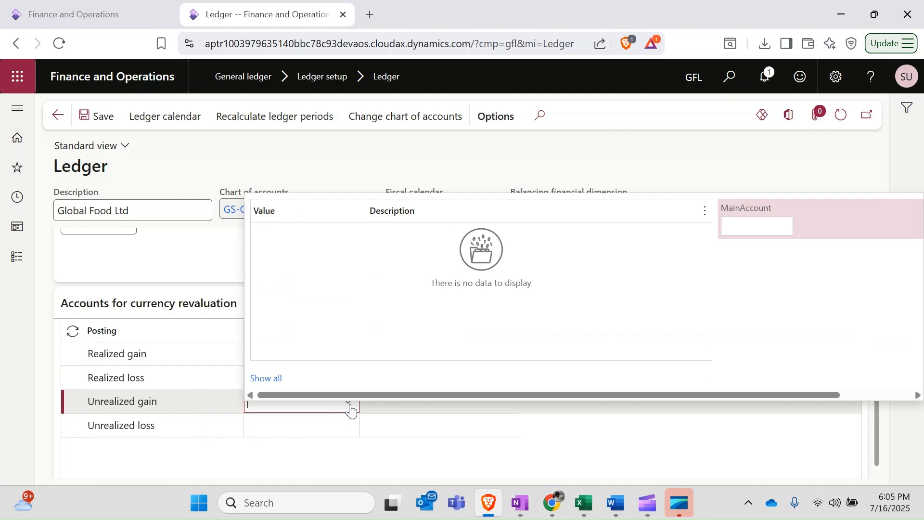
scroll(406, 310, down, 10)
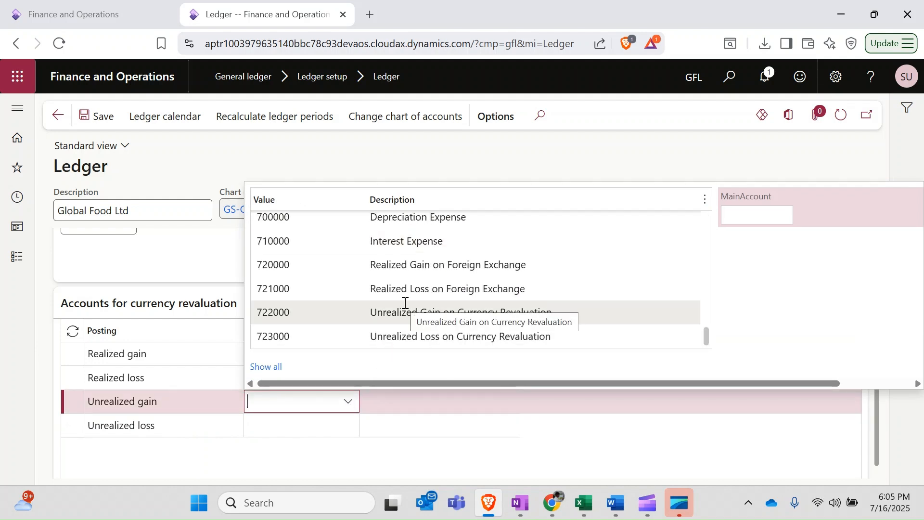
click(278, 312)
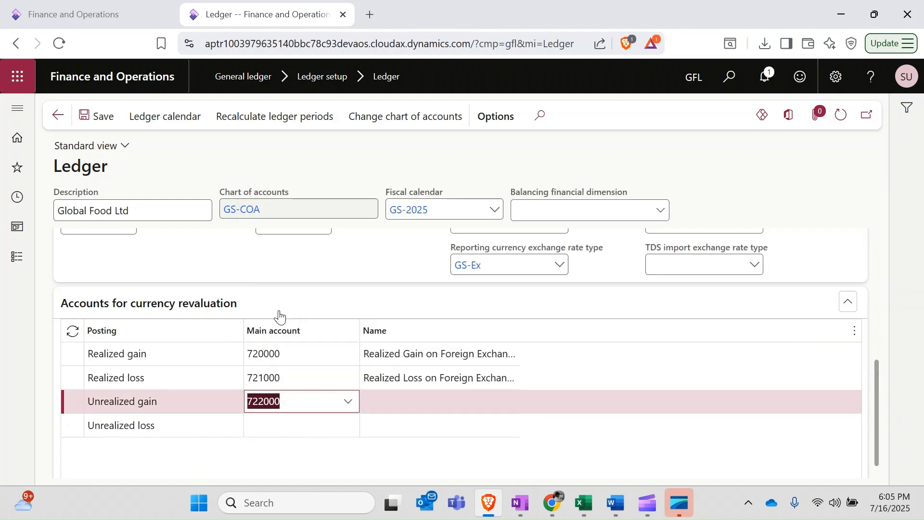
Assign main account 723000, Unrealized Loss on Currency Revaluation, to the Unrealized loss posting.
click(286, 423)
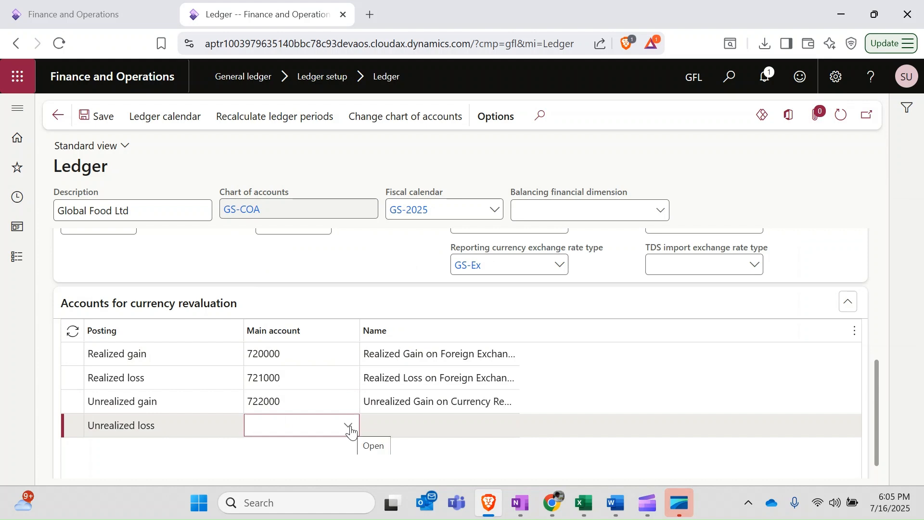
click(352, 432)
scroll(351, 346, down, 10)
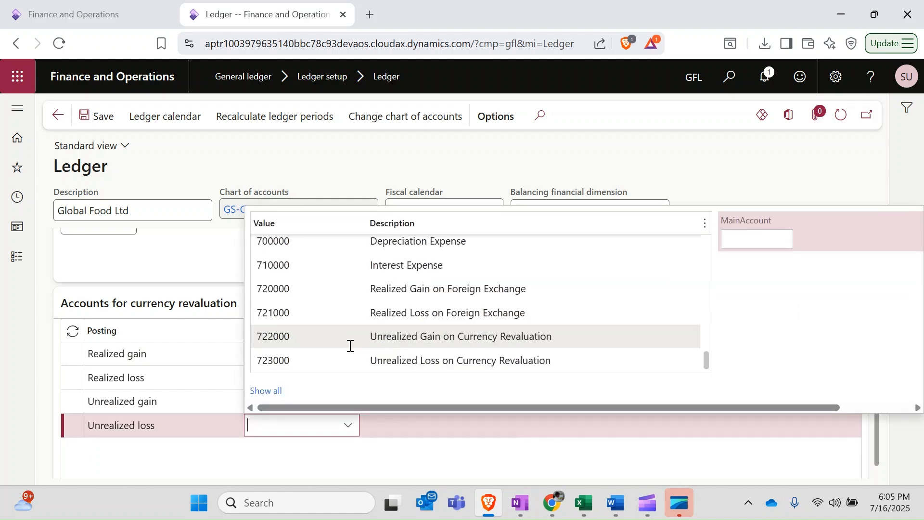
click(291, 360)
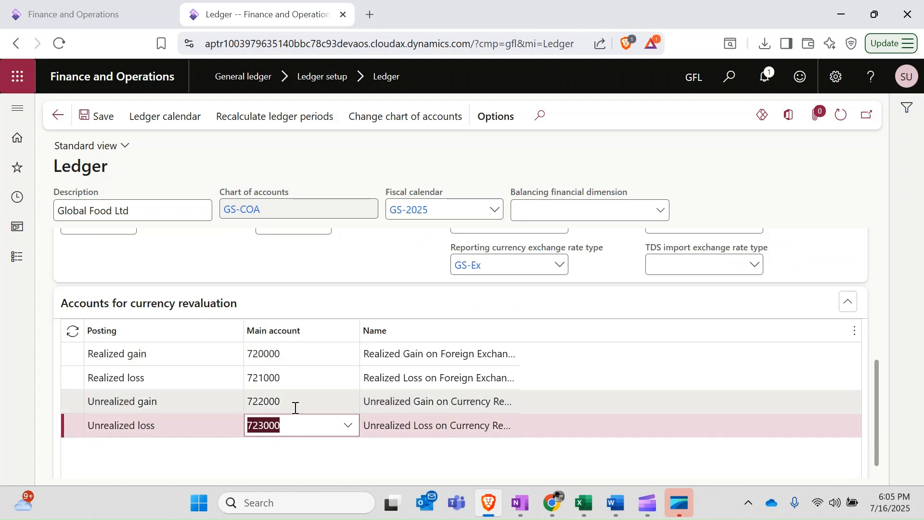
Compare the amounts in the Excel example with the realized and unrealized accounts in the Finance and Operations ledger.
key(alt+Tab)
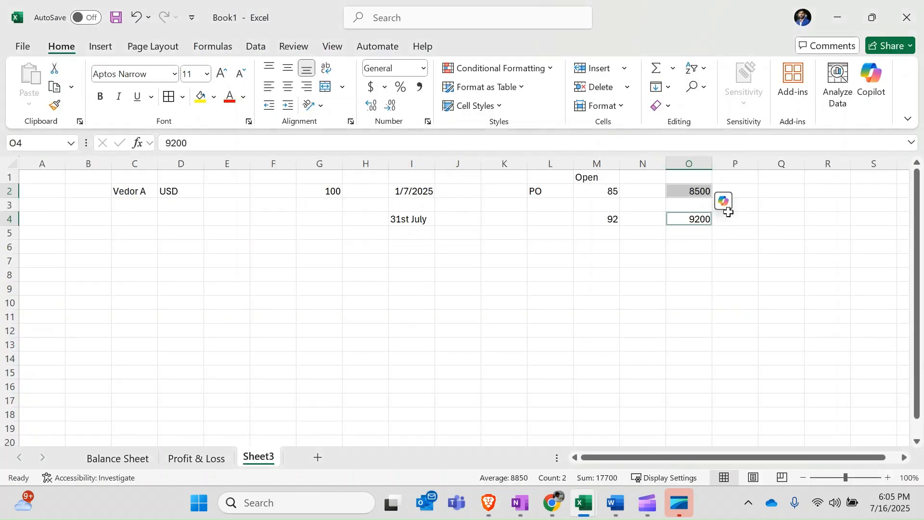
click(407, 251)
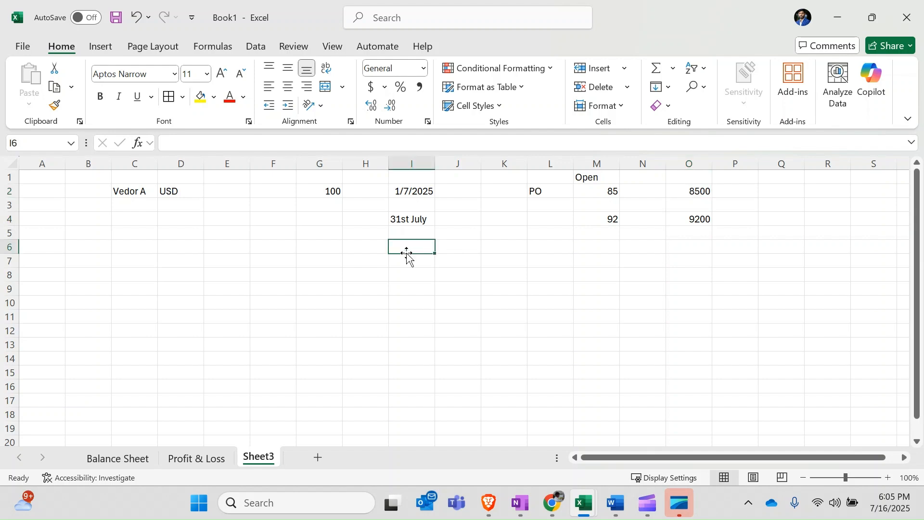
click(684, 256)
key(alt+Tab)
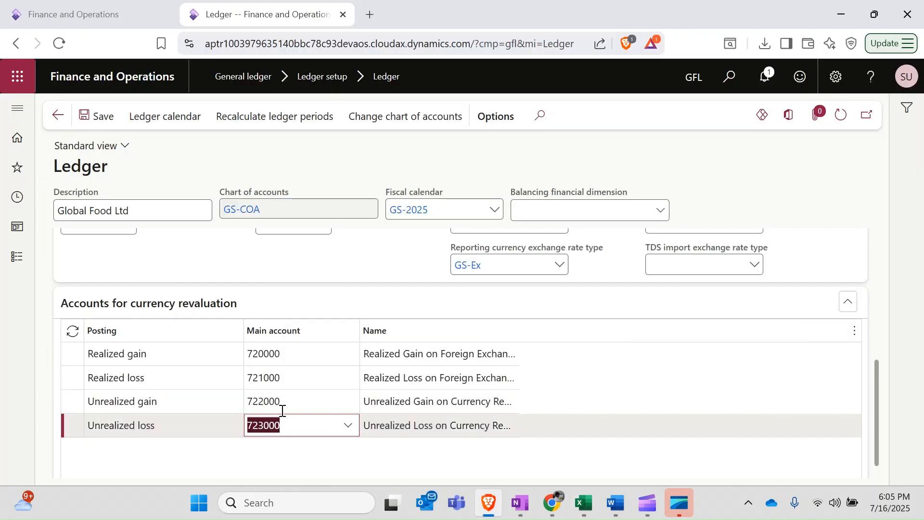
key(alt+Tab)
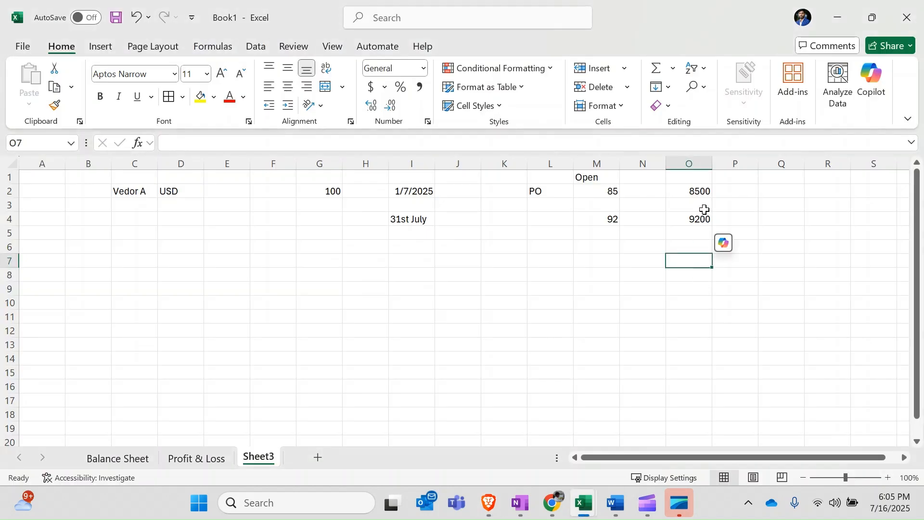
key(alt+Tab)
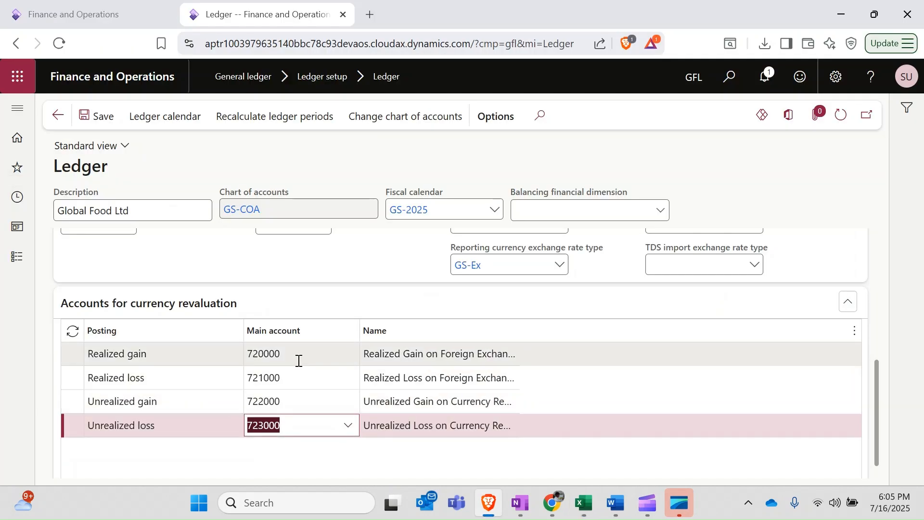
mouse_move(301, 390)
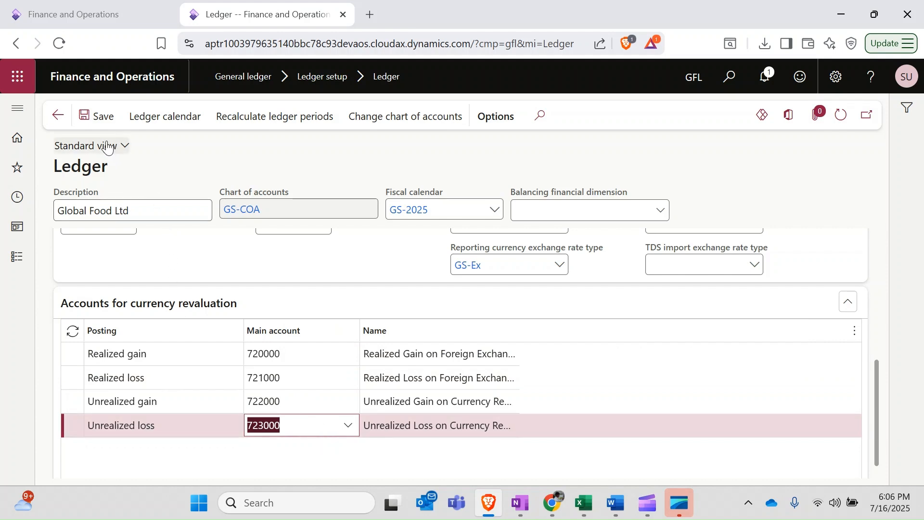
Save the Global Food Ltd ledger setup and review its account structure, currency and currency revaluation sections.
click(97, 121)
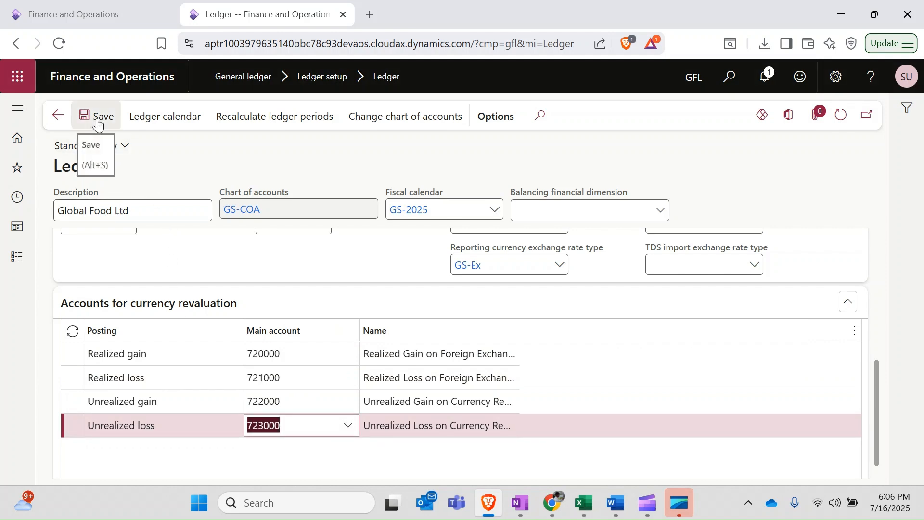
scroll(435, 342, up, 5)
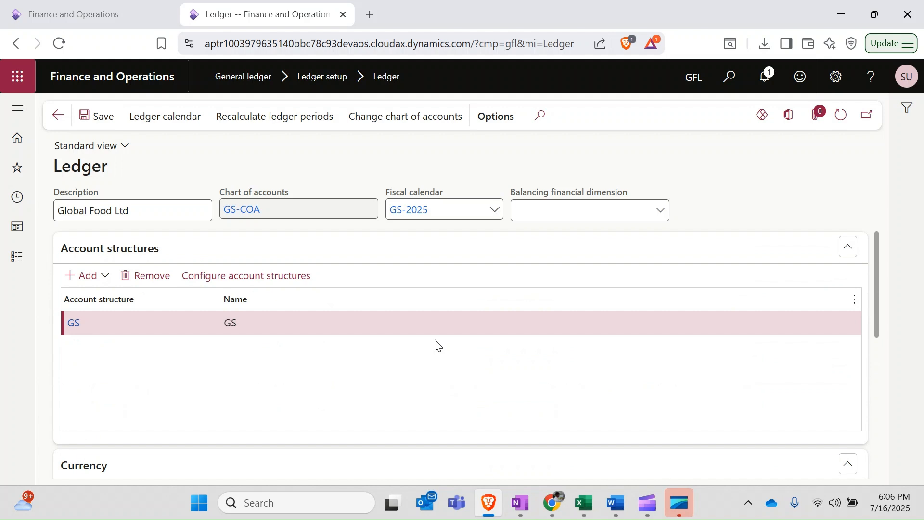
scroll(436, 343, down, 5)
scroll(436, 343, up, 3)
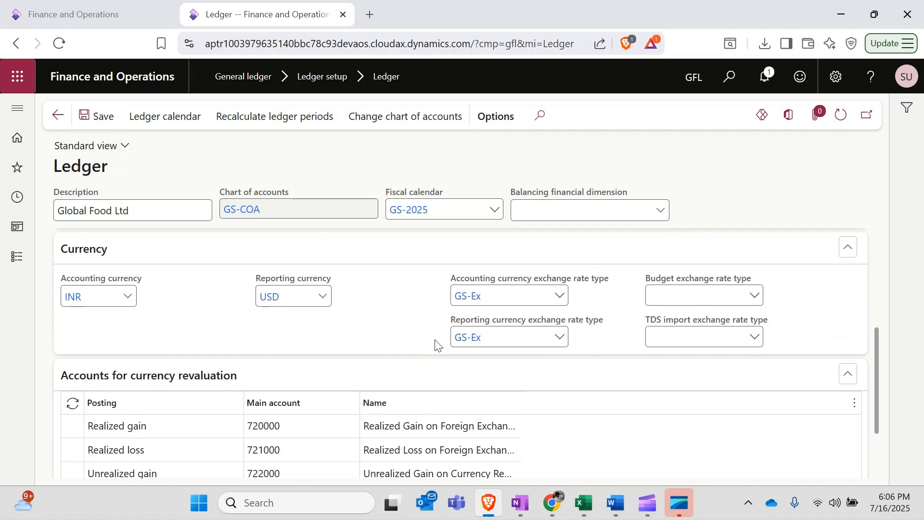
scroll(436, 345, down, 2)
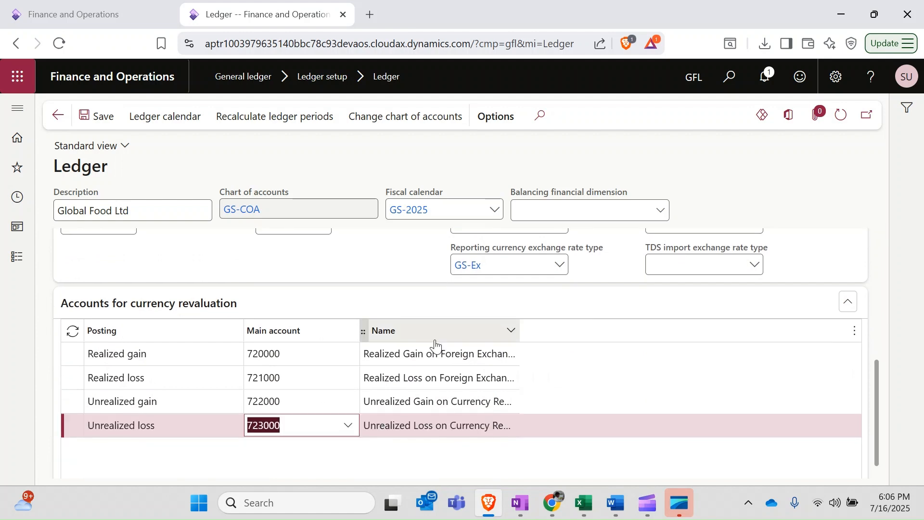
scroll(436, 344, up, 6)
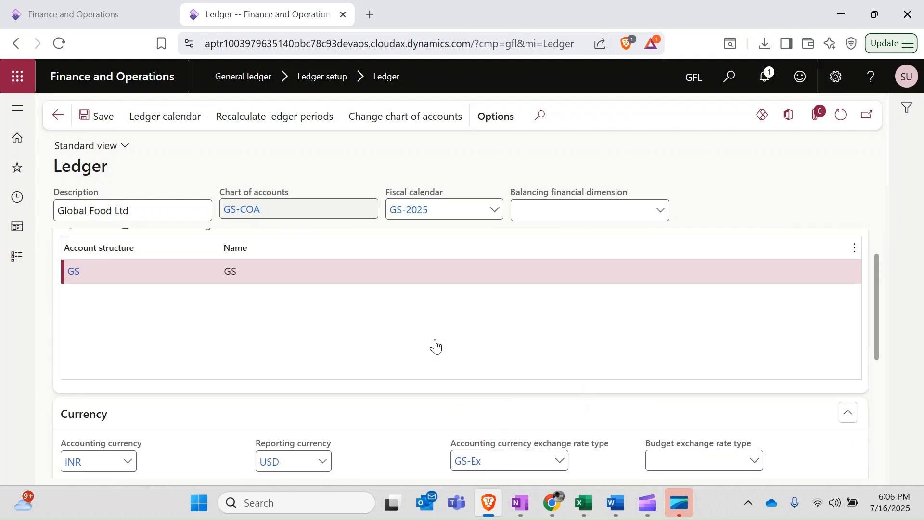
click(95, 118)
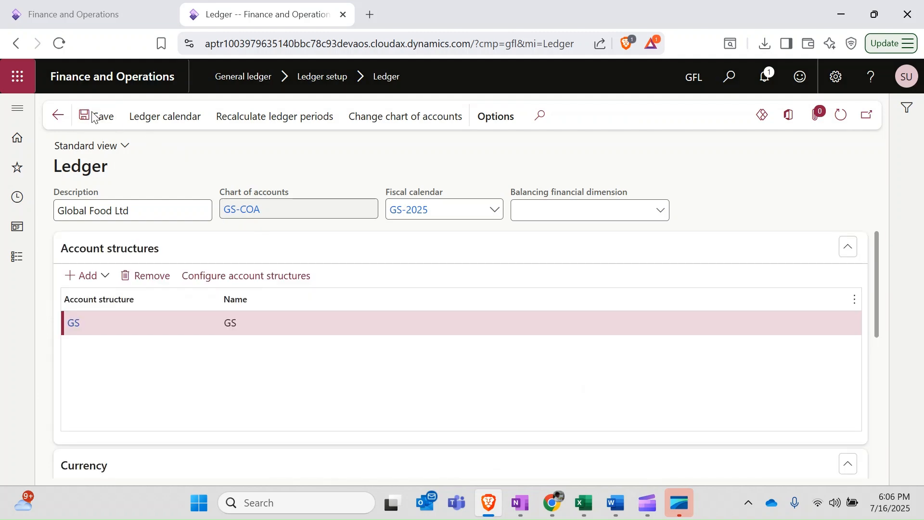
click(648, 504)
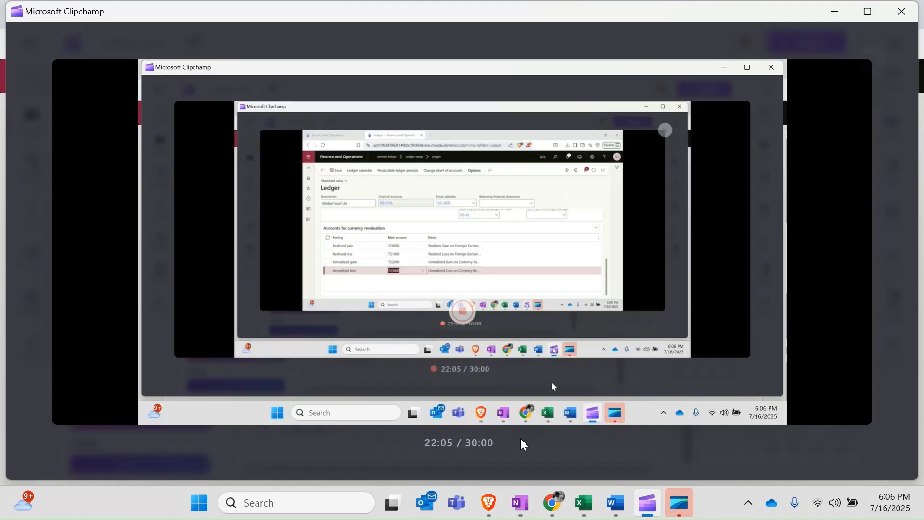
click(463, 426)
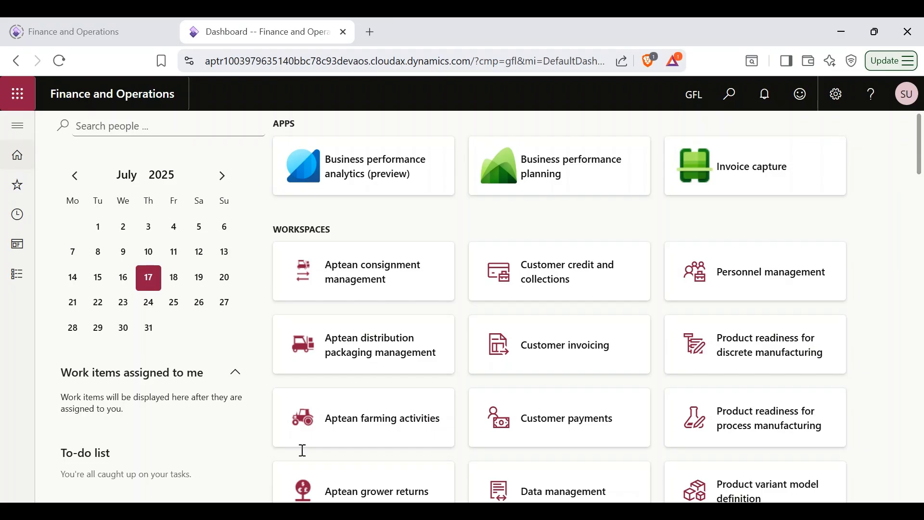